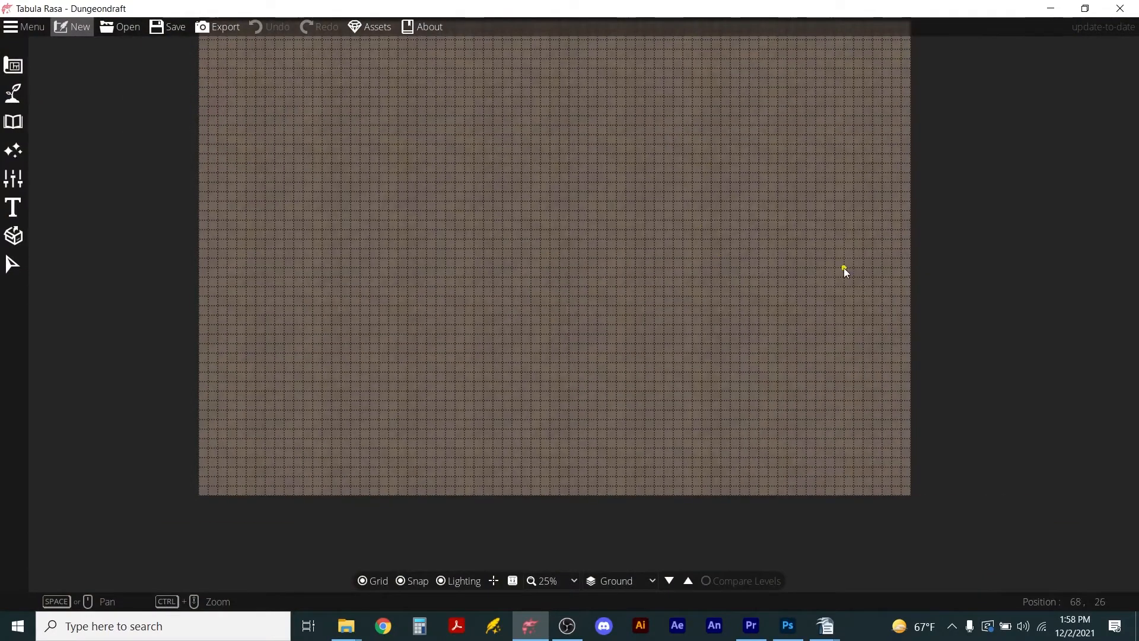
- Open the Terrain Brush and change the map's biome to Mountain
{"action": "left_click", "coordinate": [6, 97]}
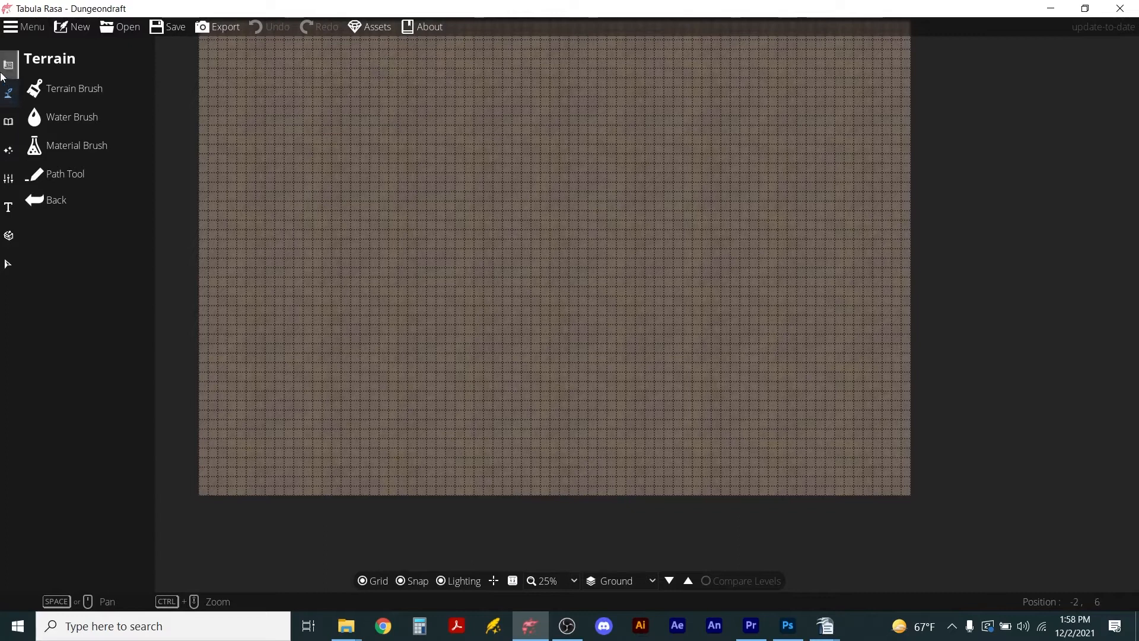
{"action": "left_click", "coordinate": [4, 67]}
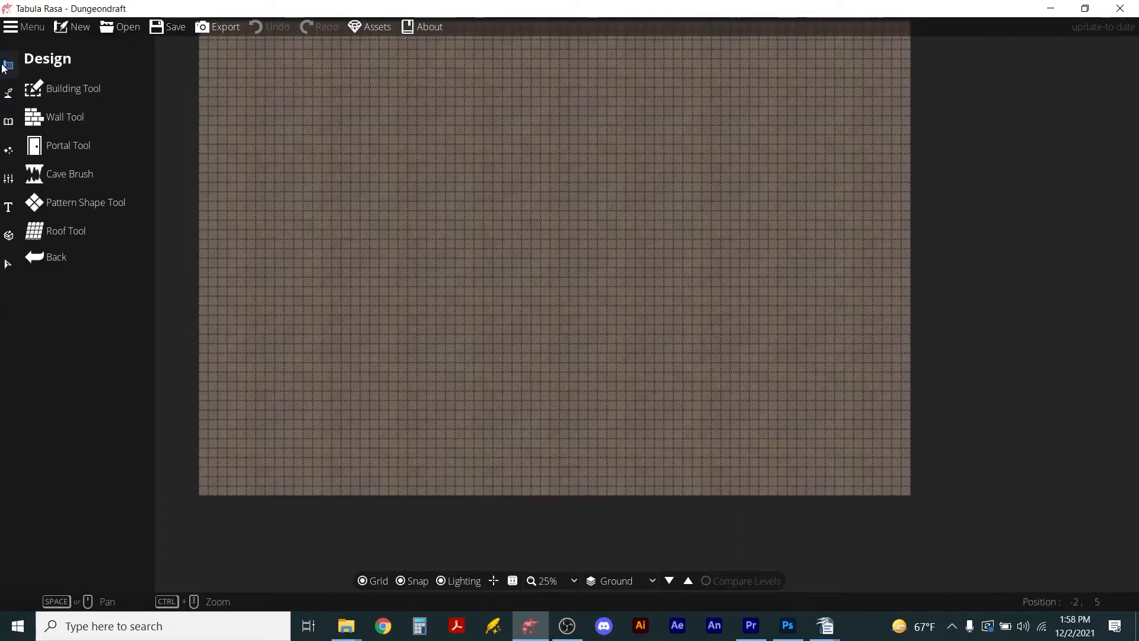
{"action": "left_click", "coordinate": [5, 95]}
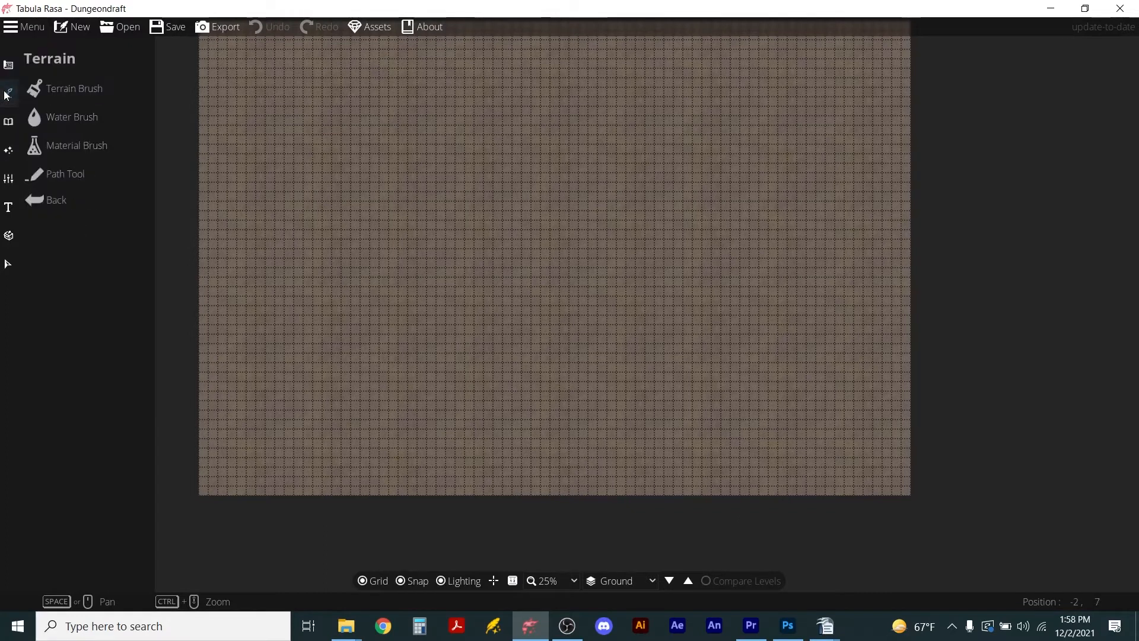
{"action": "left_click", "coordinate": [55, 83]}
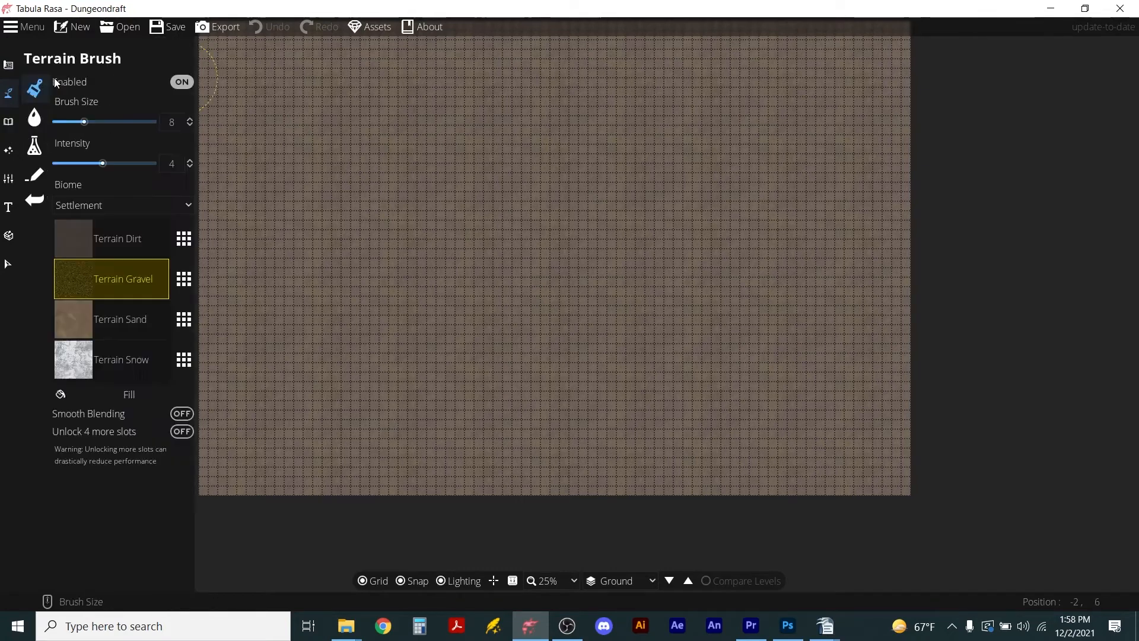
{"action": "left_click", "coordinate": [110, 206]}
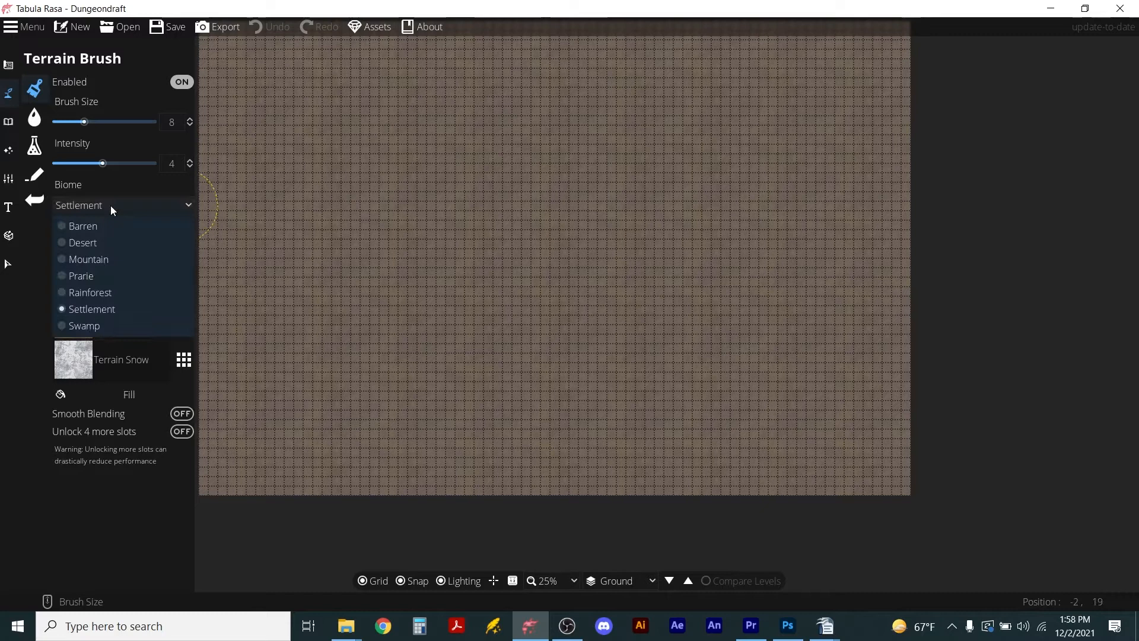
{"action": "left_click", "coordinate": [105, 262]}
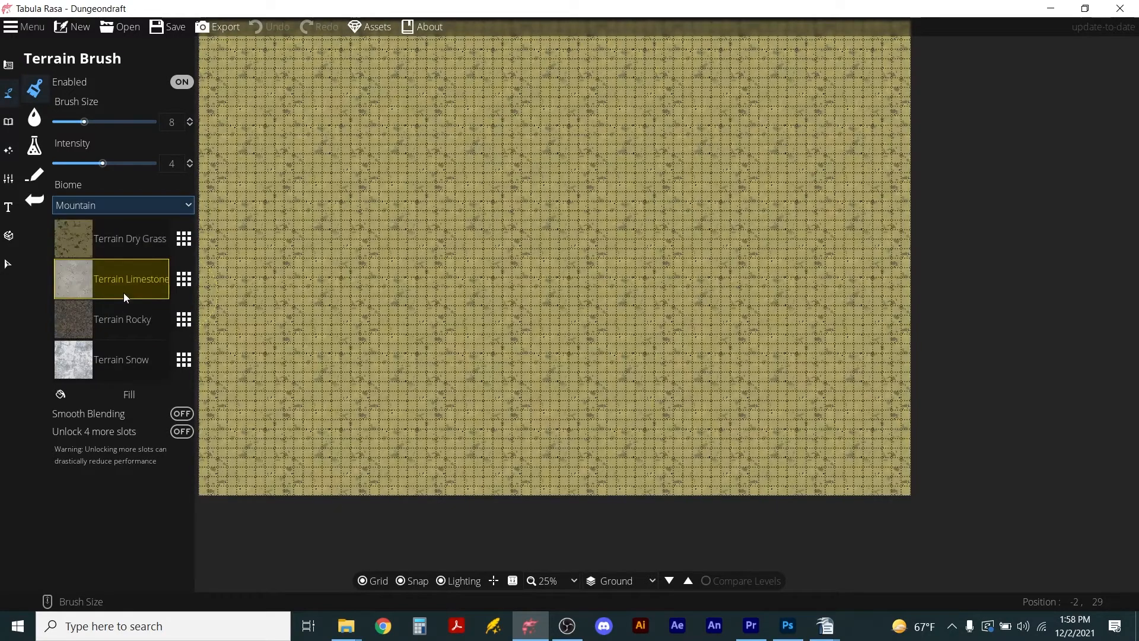
- Try Terrain Dirt as the base terrain in the first slot and settle on Terrain Rocky instead
{"action": "left_click", "coordinate": [183, 238]}
{"action": "left_click", "coordinate": [513, 172]}
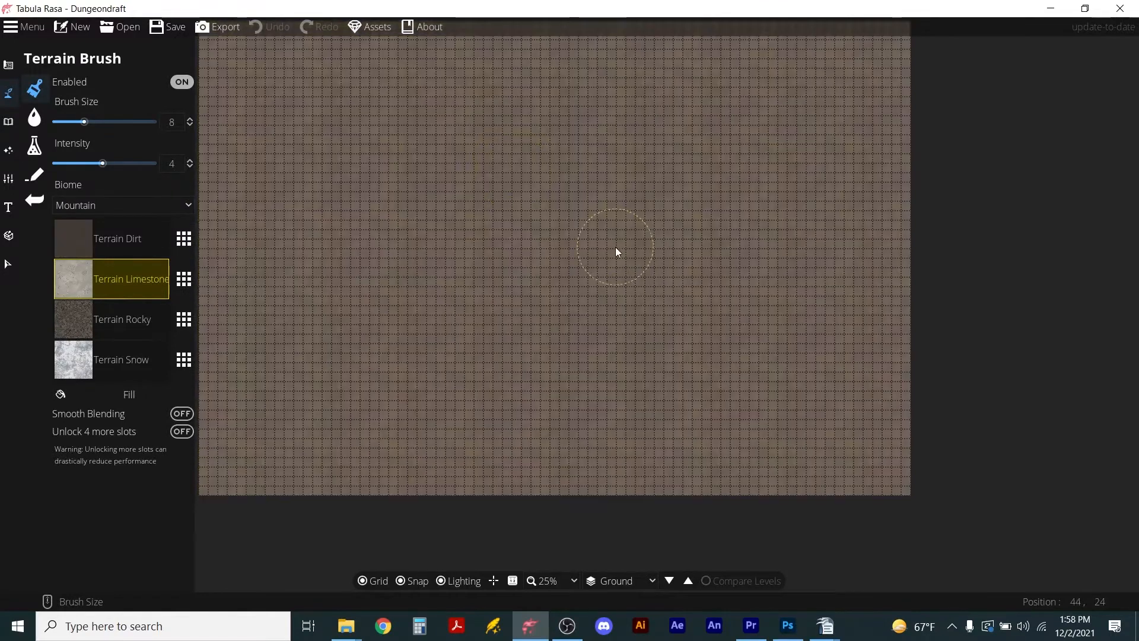
{"action": "left_click", "coordinate": [183, 239]}
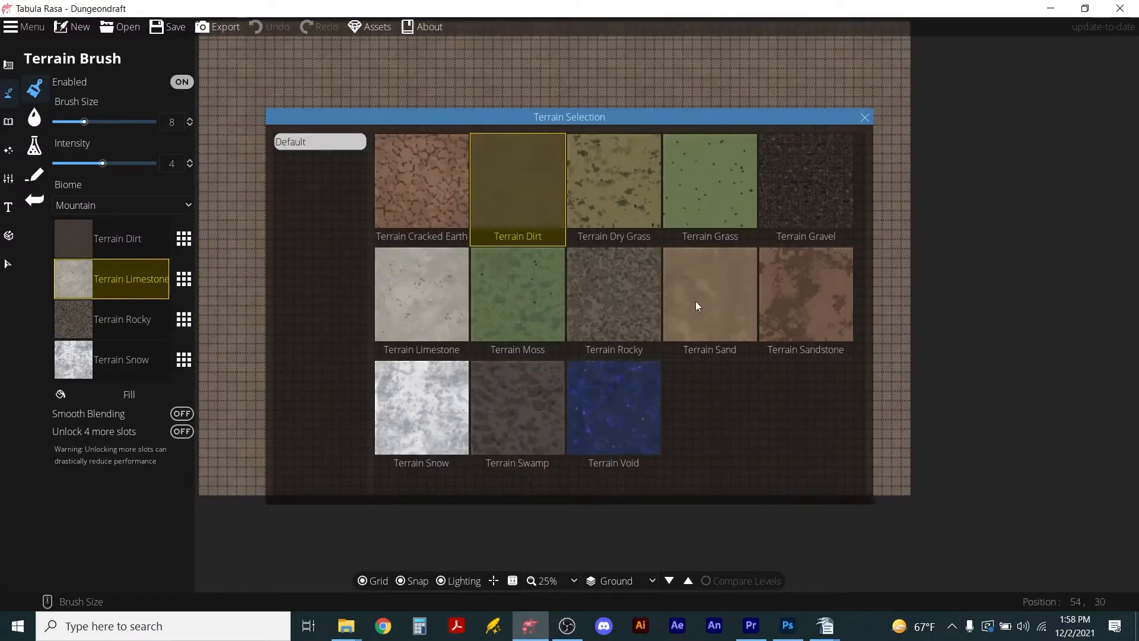
{"action": "left_click", "coordinate": [624, 304]}
{"action": "scroll", "coordinate": [414, 355], "scroll_direction": "down", "scroll_amount": 3}
{"action": "scroll", "coordinate": [373, 310], "scroll_direction": "up", "scroll_amount": 2}
{"action": "scroll", "coordinate": [369, 321], "scroll_direction": "down", "scroll_amount": 1}
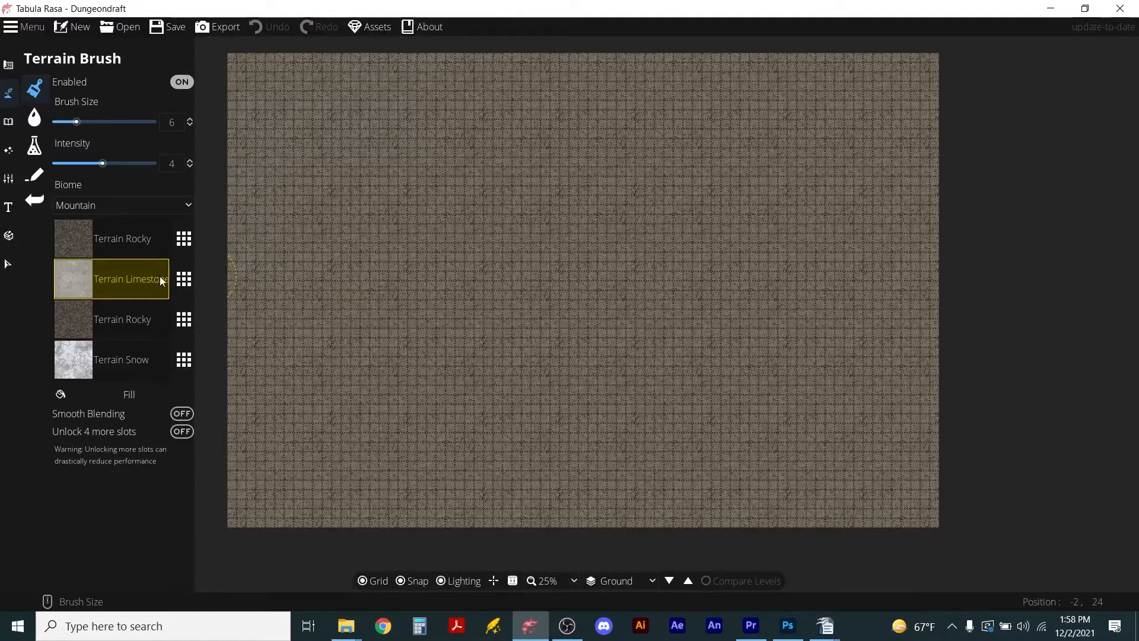
- Paint a wavy band of water across the lower part of the map using the Water Brush at its largest size
{"action": "left_click", "coordinate": [46, 136]}
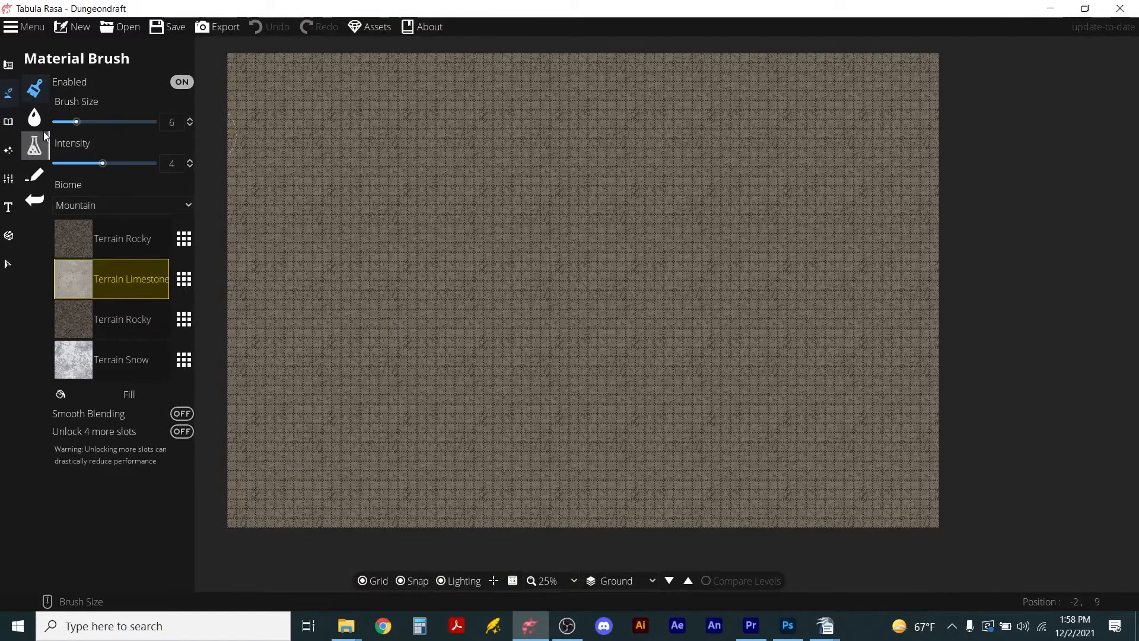
{"action": "left_click", "coordinate": [8, 64]}
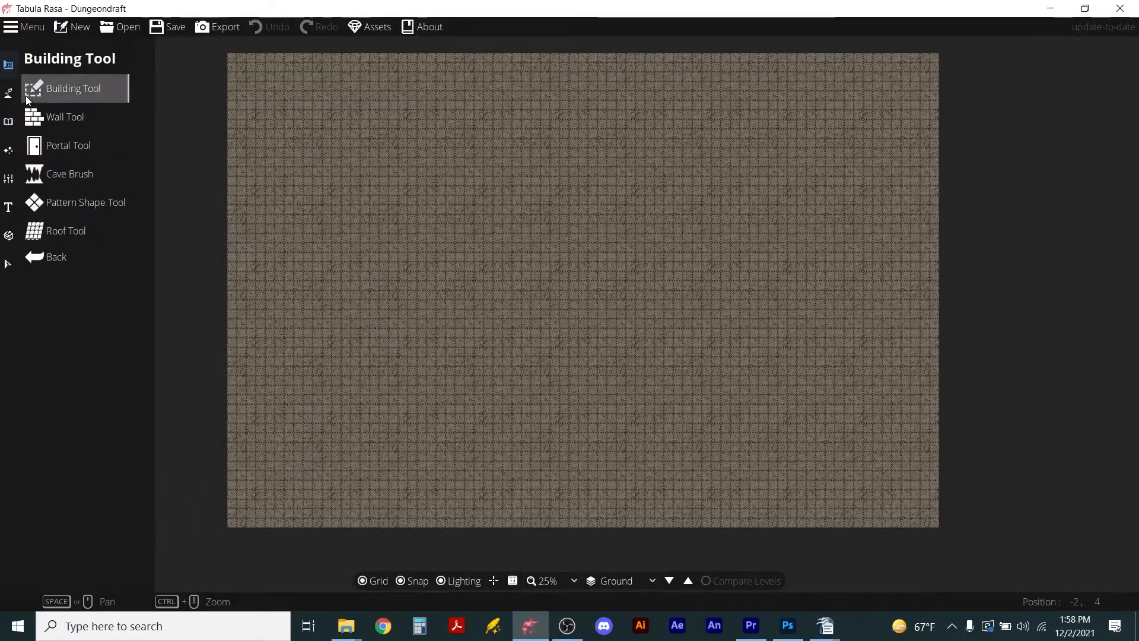
{"action": "left_click", "coordinate": [9, 93]}
{"action": "left_click", "coordinate": [56, 122]}
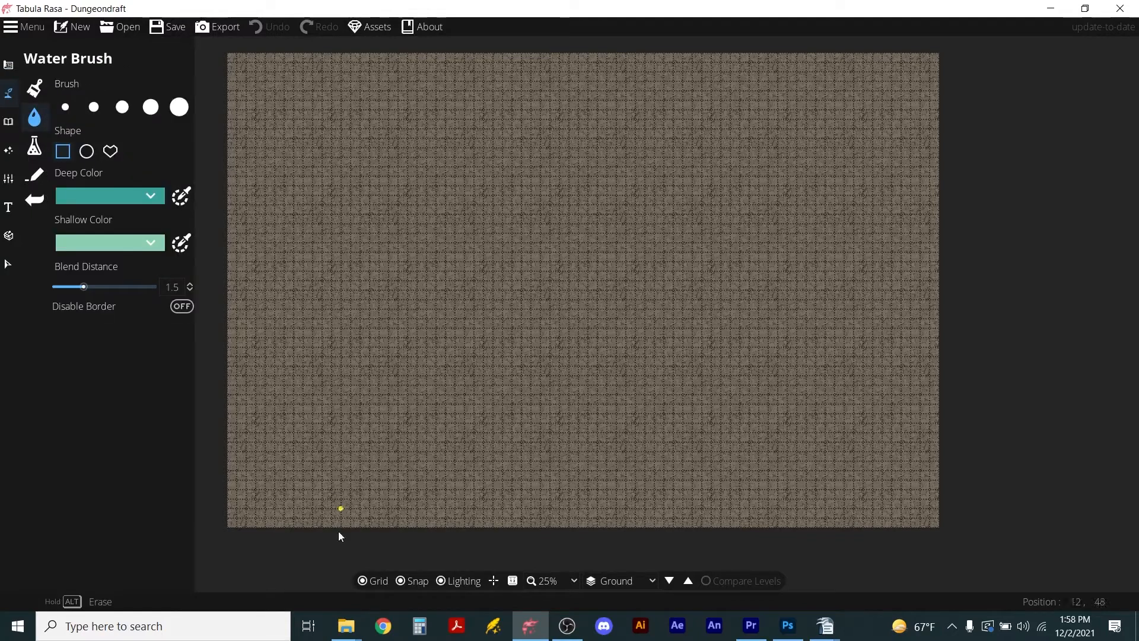
{"action": "left_click", "coordinate": [179, 107]}
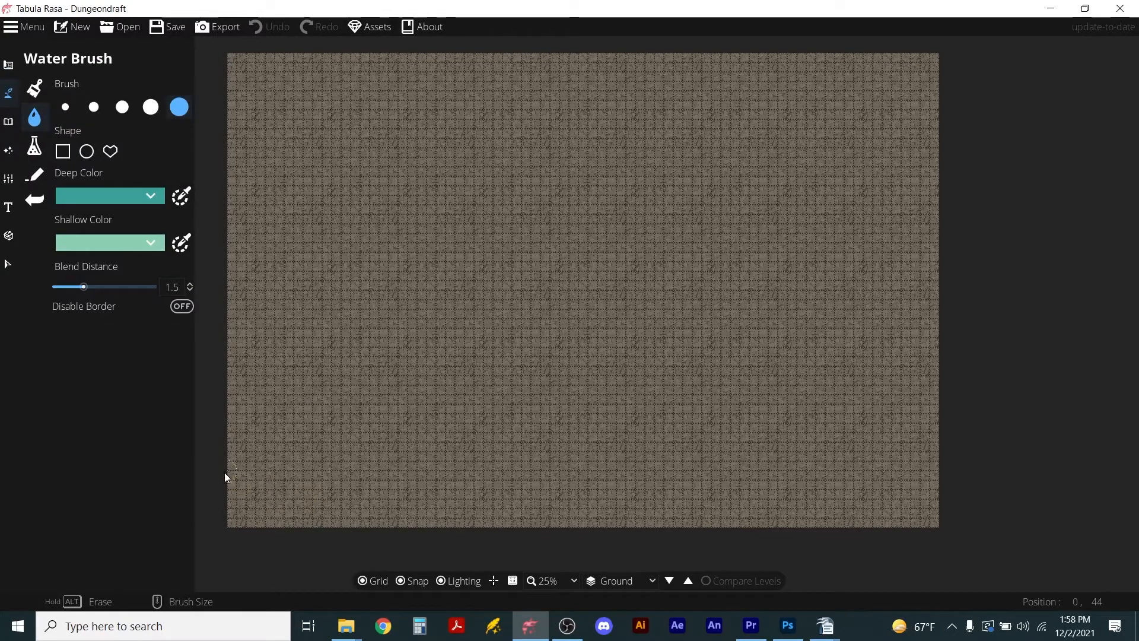
{"action": "mouse_move", "coordinate": [226, 473]}
{"action": "left_mouse_down"}
{"action": "mouse_move", "coordinate": [876, 462]}
{"action": "mouse_move", "coordinate": [1058, 494]}
{"action": "left_mouse_up"}
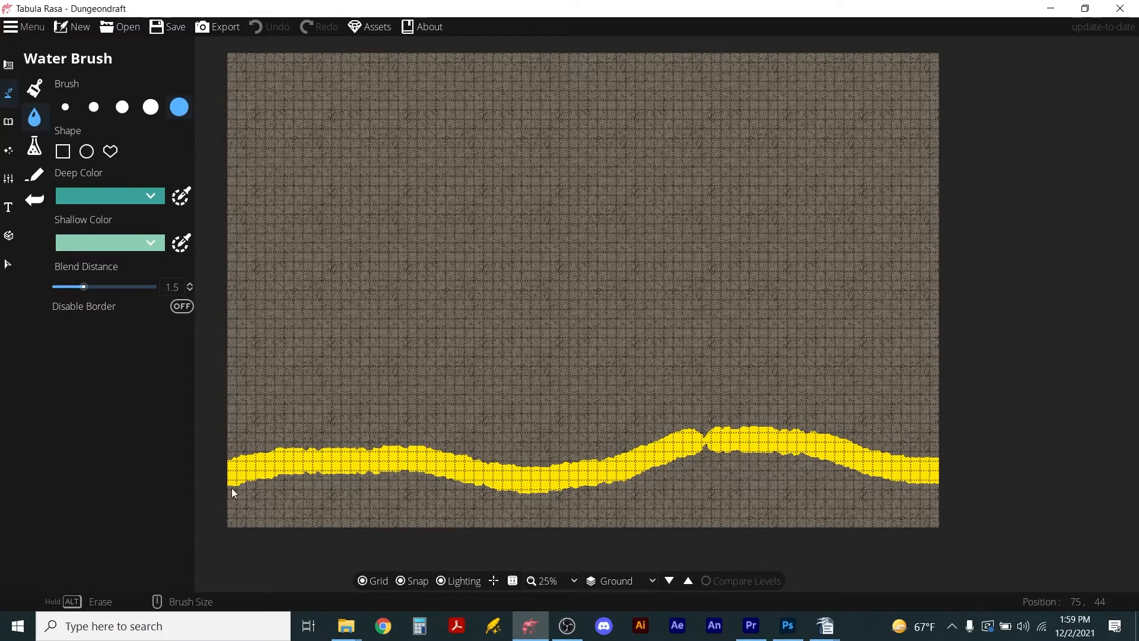
- Fill the area between the wavy shoreline and the map's bottom edge with water
{"action": "mouse_move", "coordinate": [225, 486]}
{"action": "left_mouse_down"}
{"action": "mouse_move", "coordinate": [330, 476]}
{"action": "mouse_move", "coordinate": [408, 492]}
{"action": "mouse_move", "coordinate": [258, 529]}
{"action": "mouse_move", "coordinate": [237, 509]}
{"action": "mouse_move", "coordinate": [271, 513]}
{"action": "mouse_move", "coordinate": [324, 487]}
{"action": "mouse_move", "coordinate": [398, 501]}
{"action": "left_mouse_up"}
{"action": "left_click", "coordinate": [706, 454]}
{"action": "mouse_move", "coordinate": [490, 482]}
{"action": "left_mouse_down"}
{"action": "mouse_move", "coordinate": [421, 525]}
{"action": "mouse_move", "coordinate": [556, 506]}
{"action": "mouse_move", "coordinate": [489, 501]}
{"action": "left_mouse_up"}
{"action": "mouse_move", "coordinate": [565, 522]}
{"action": "left_mouse_down"}
{"action": "mouse_move", "coordinate": [597, 491]}
{"action": "mouse_move", "coordinate": [771, 467]}
{"action": "mouse_move", "coordinate": [931, 505]}
{"action": "mouse_move", "coordinate": [874, 474]}
{"action": "mouse_move", "coordinate": [709, 496]}
{"action": "mouse_move", "coordinate": [714, 540]}
{"action": "mouse_move", "coordinate": [870, 527]}
{"action": "mouse_move", "coordinate": [675, 500]}
{"action": "mouse_move", "coordinate": [699, 482]}
{"action": "mouse_move", "coordinate": [598, 523]}
{"action": "mouse_move", "coordinate": [901, 526]}
{"action": "mouse_move", "coordinate": [857, 508]}
{"action": "mouse_move", "coordinate": [829, 512]}
{"action": "mouse_move", "coordinate": [806, 486]}
{"action": "mouse_move", "coordinate": [699, 512]}
{"action": "mouse_move", "coordinate": [782, 512]}
{"action": "mouse_move", "coordinate": [744, 483]}
{"action": "left_mouse_up"}
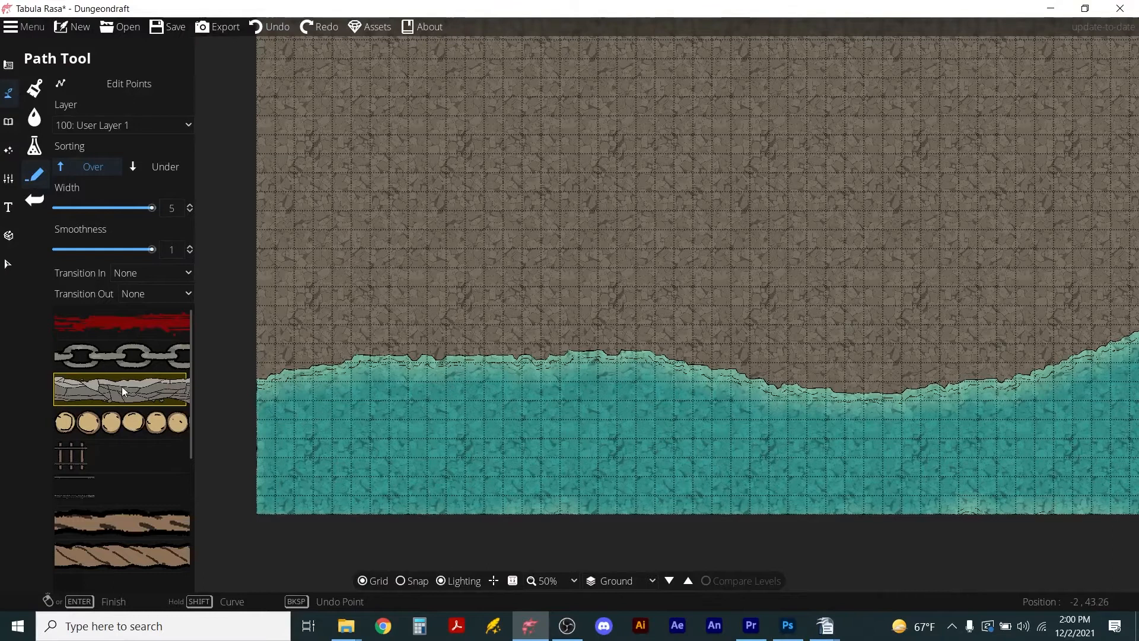
- Turn off snapping and trace a rocky cliff path of width 5 along the shoreline from the map's left edge to its right edge
{"action": "left_click", "coordinate": [400, 581]}
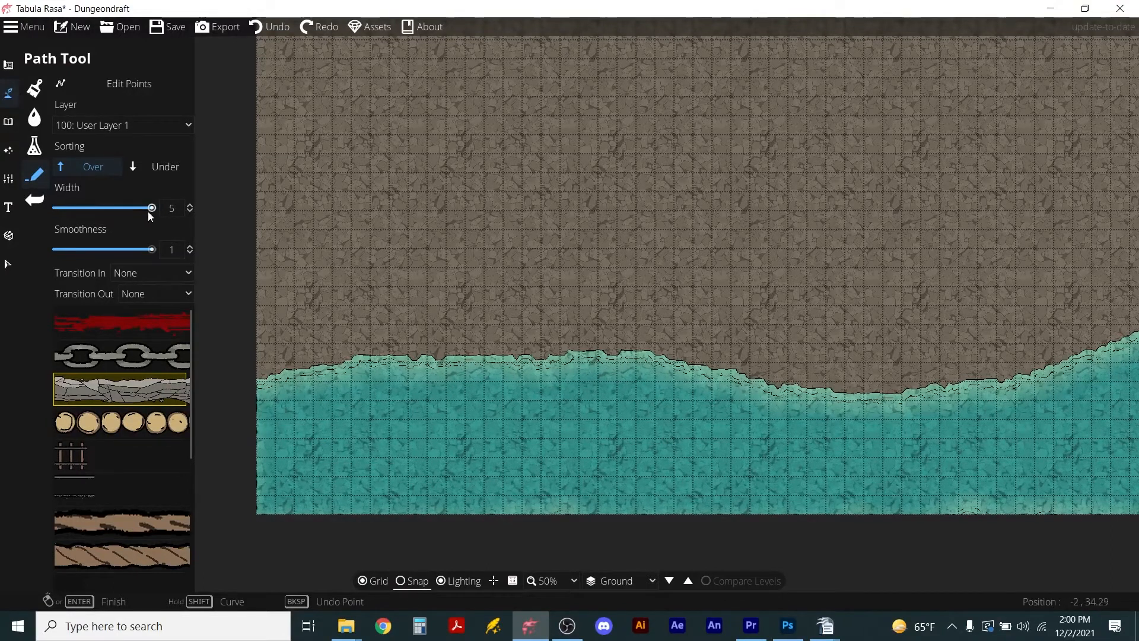
{"action": "left_click", "coordinate": [252, 343]}
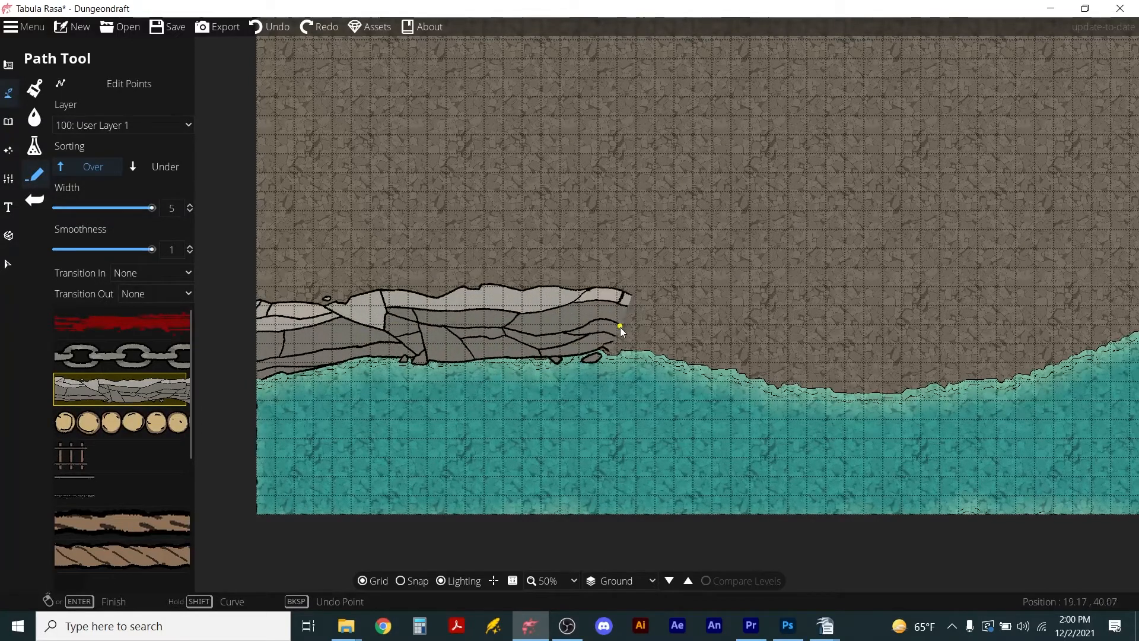
{"action": "key", "text": "Right"}
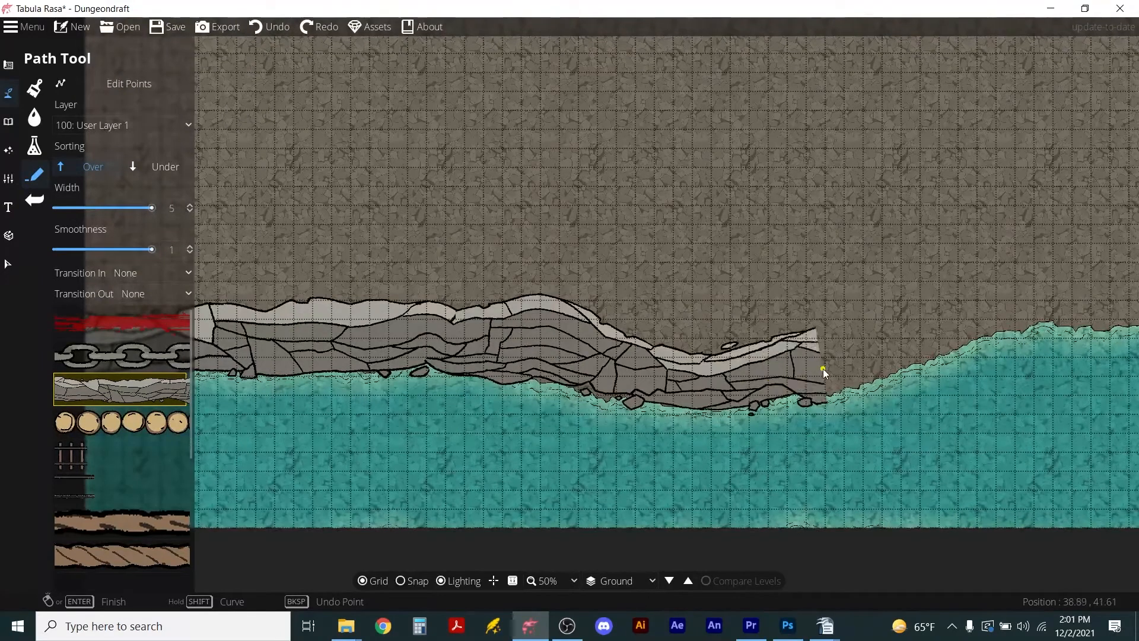
{"action": "scroll", "coordinate": [1047, 283], "scroll_direction": "down", "scroll_amount": 2}
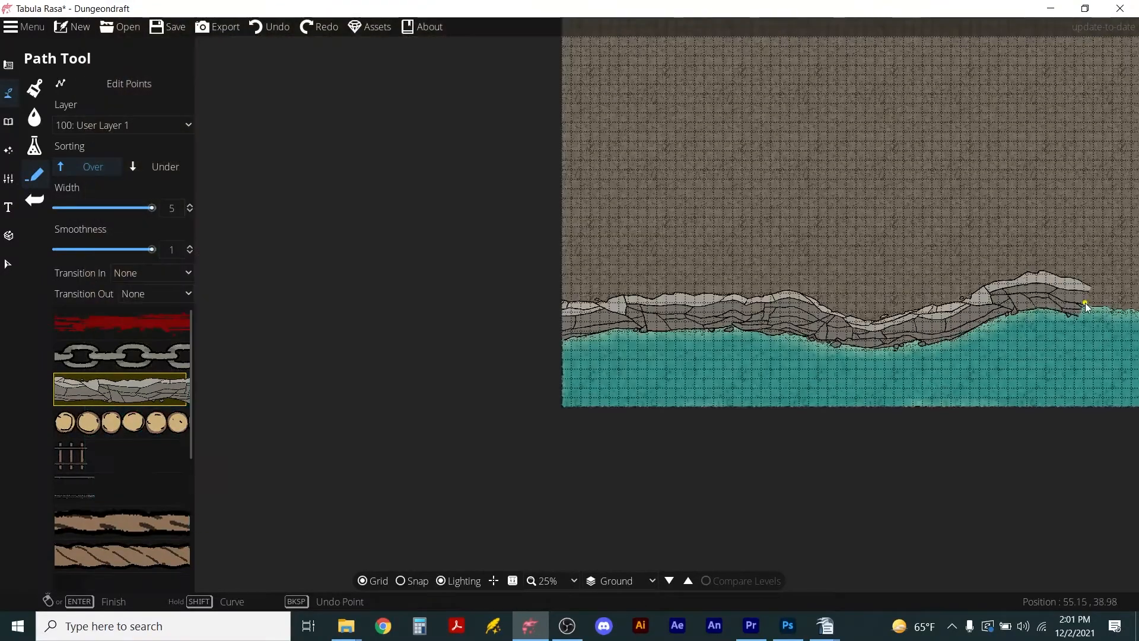
{"action": "scroll", "coordinate": [1082, 301], "scroll_direction": "down", "scroll_amount": 1}
{"action": "scroll", "coordinate": [862, 315], "scroll_direction": "up", "scroll_amount": 2}
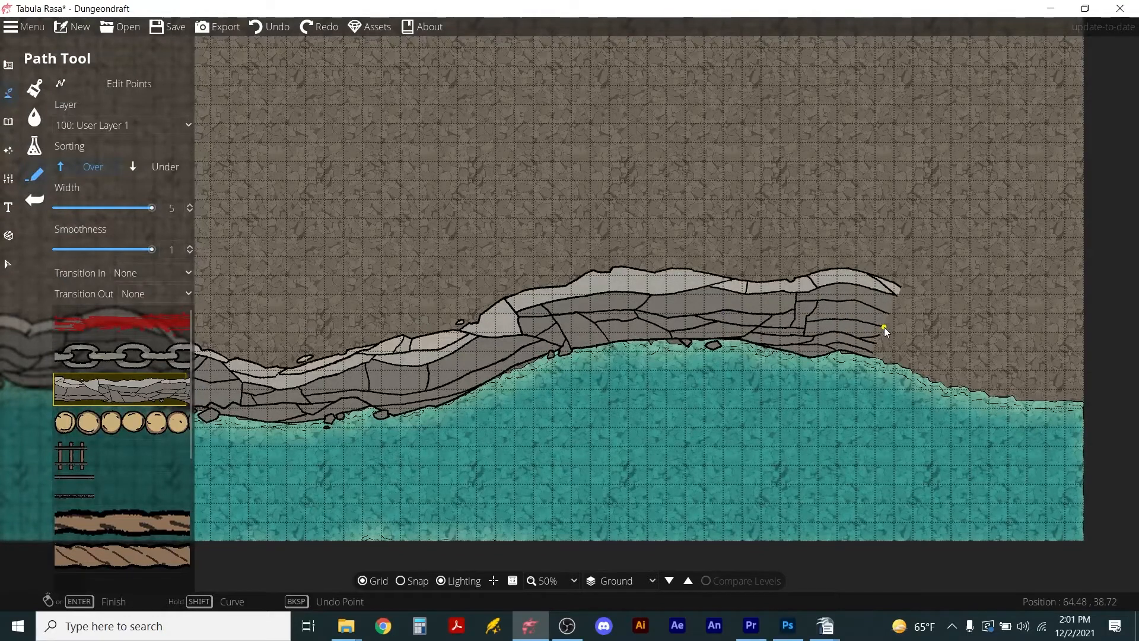
{"action": "left_click", "coordinate": [945, 354]}
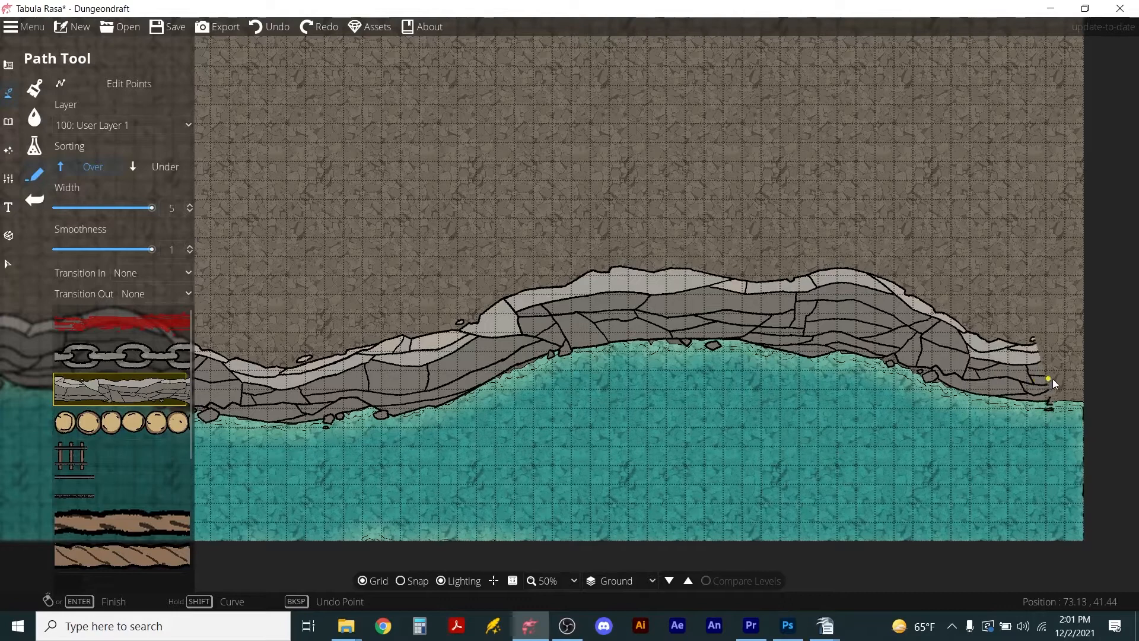
{"action": "right_click", "coordinate": [1101, 379]}
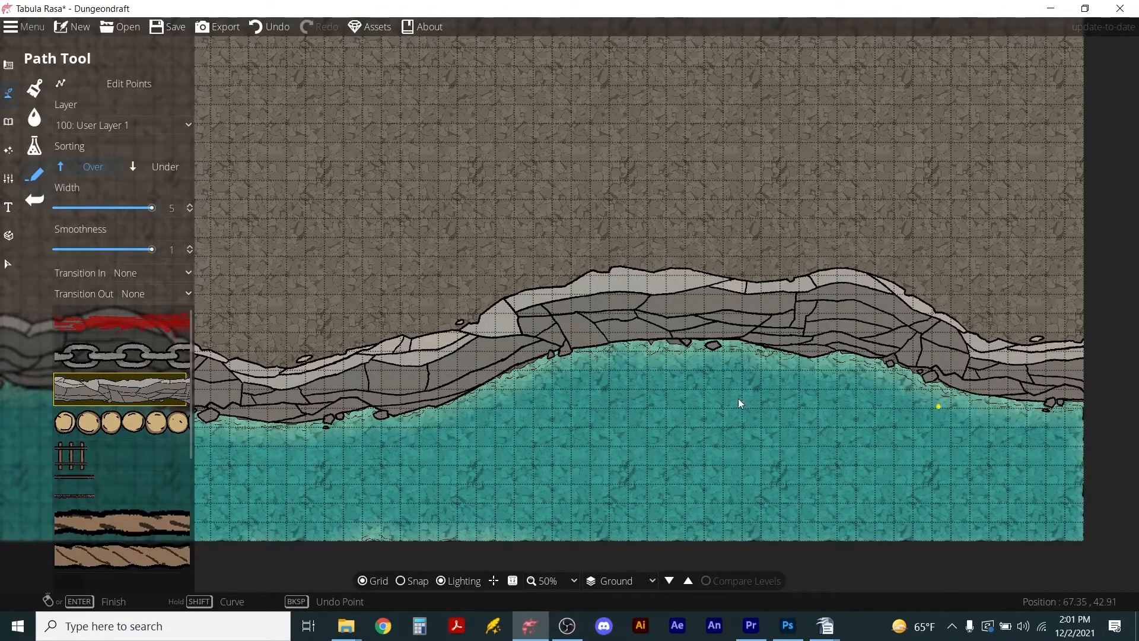
{"action": "scroll", "coordinate": [559, 386], "scroll_direction": "down", "scroll_amount": 2}
{"action": "scroll", "coordinate": [342, 367], "scroll_direction": "up", "scroll_amount": 1}
{"action": "left_click", "coordinate": [314, 434]}
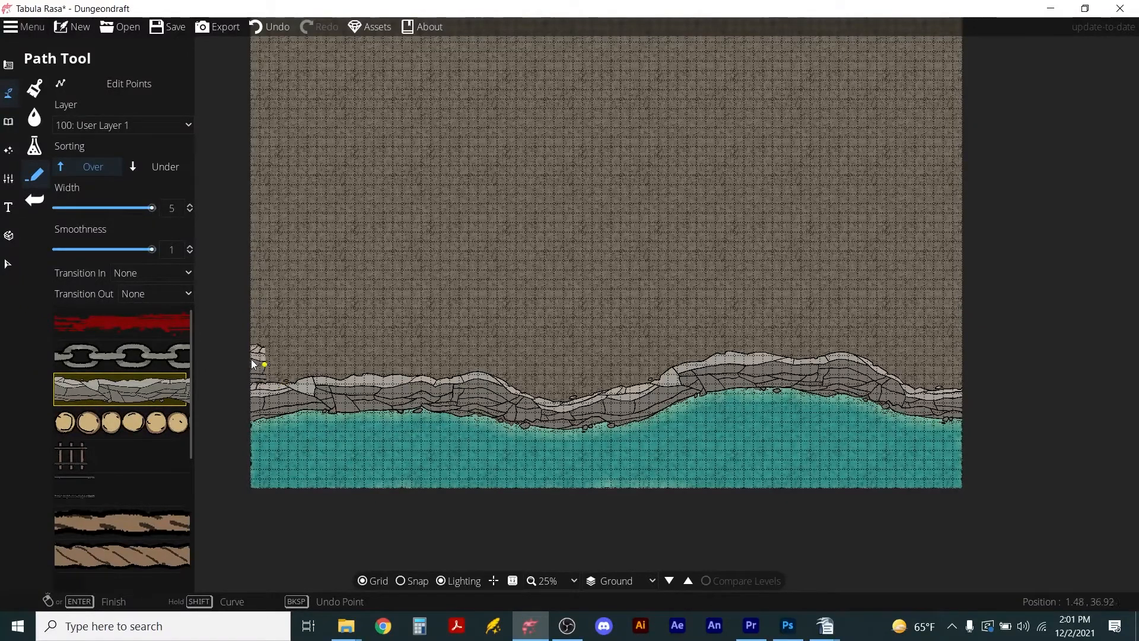
{"action": "key", "text": "Escape"}
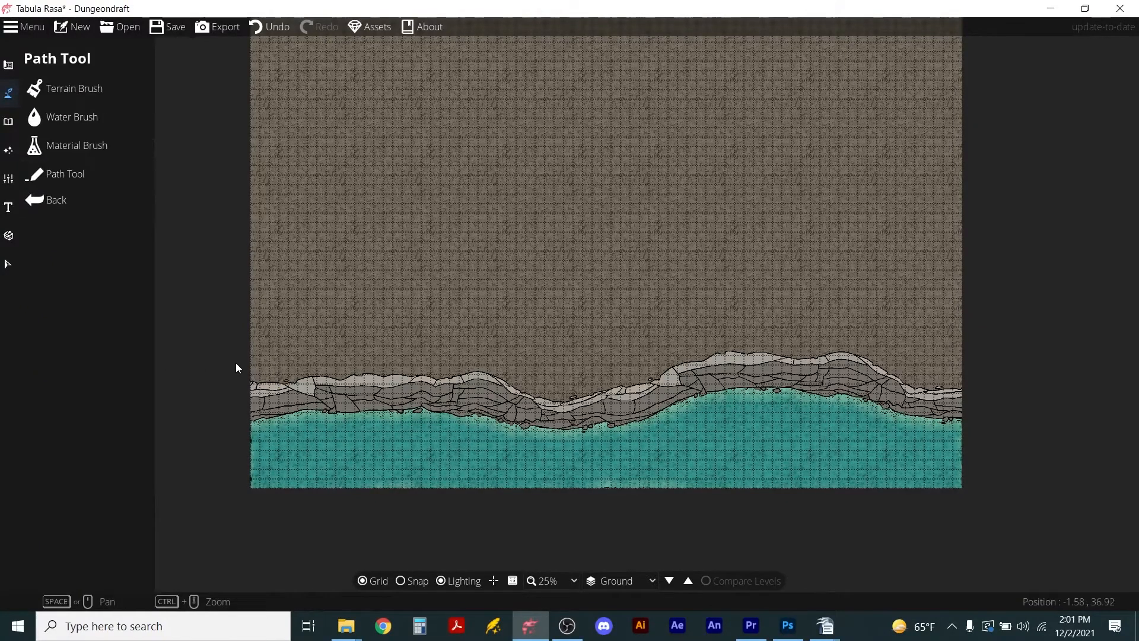
{"action": "left_click", "coordinate": [69, 179]}
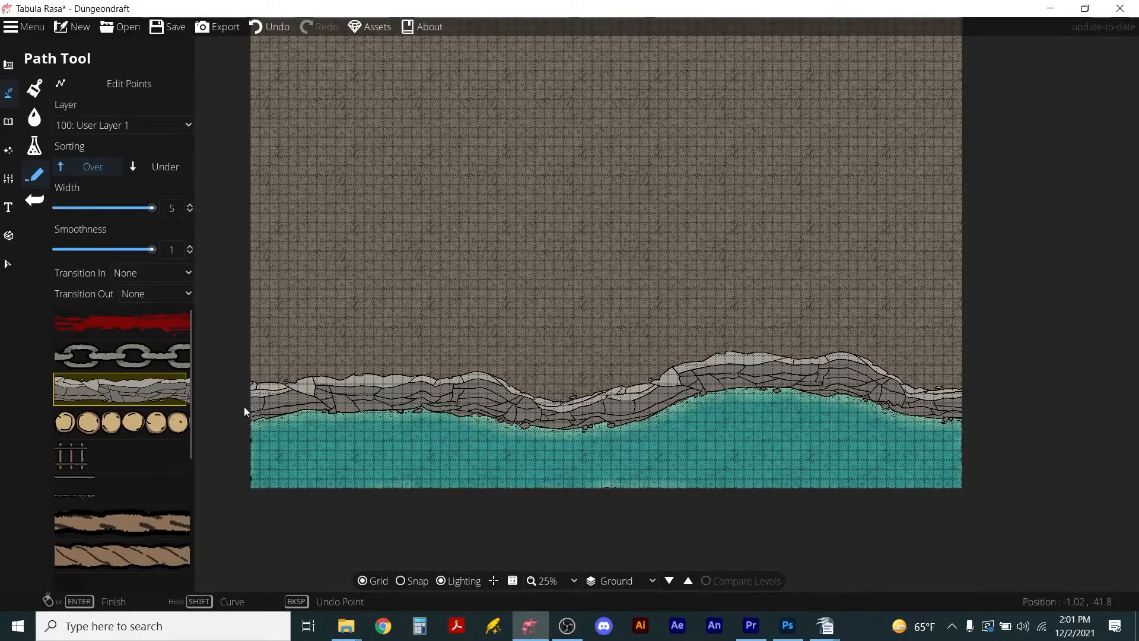
{"action": "left_click", "coordinate": [238, 364]}
{"action": "key", "text": "Escape"}
- Draw a second rocky cliff path of width 5 directly above the first, spanning the full map width
{"action": "left_click", "coordinate": [52, 175]}
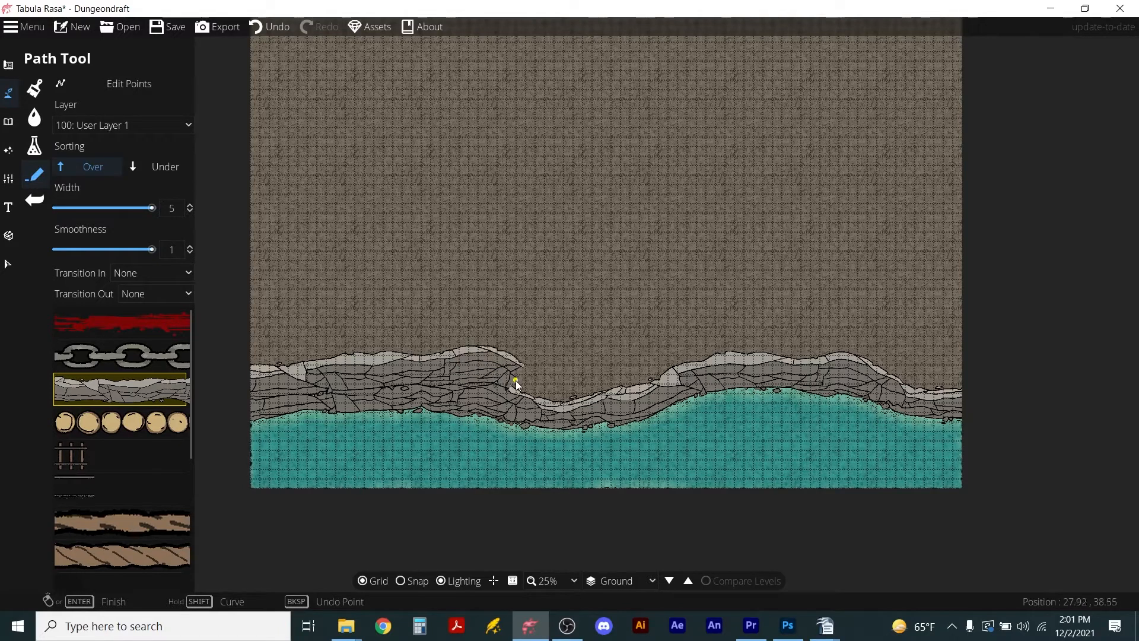
{"action": "left_click", "coordinate": [551, 405]}
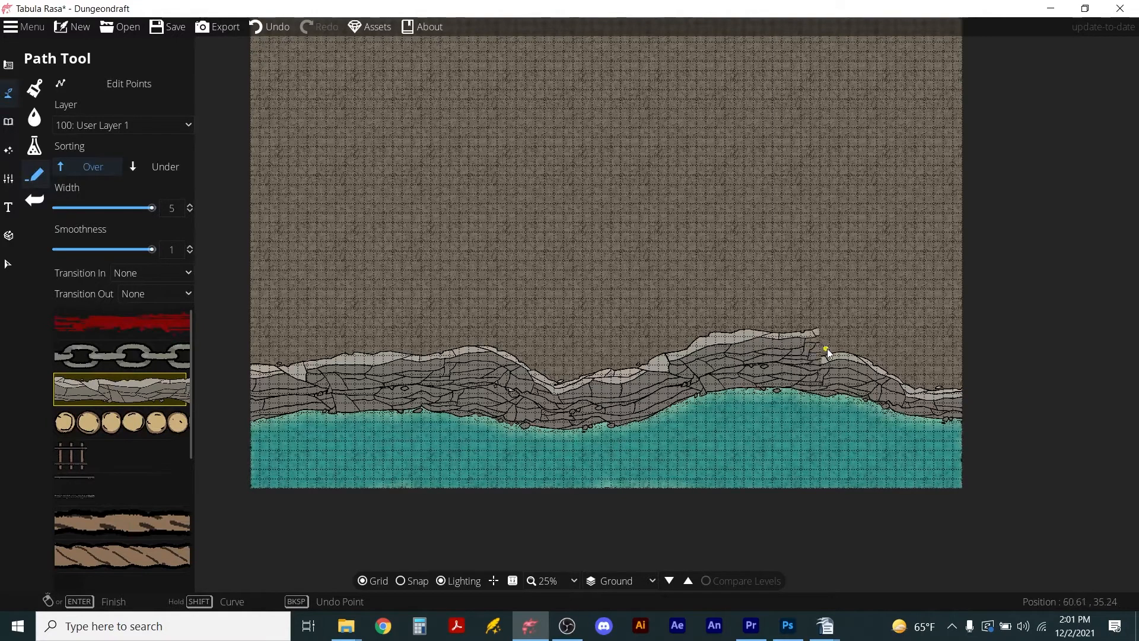
{"action": "left_click", "coordinate": [863, 348]}
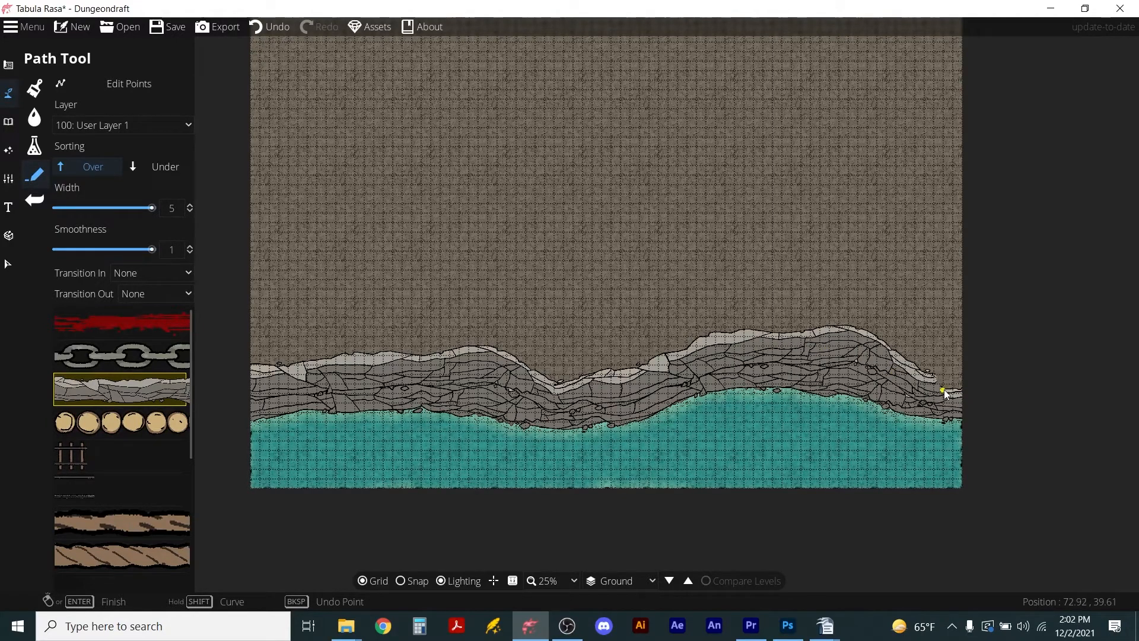
{"action": "right_click", "coordinate": [967, 387]}
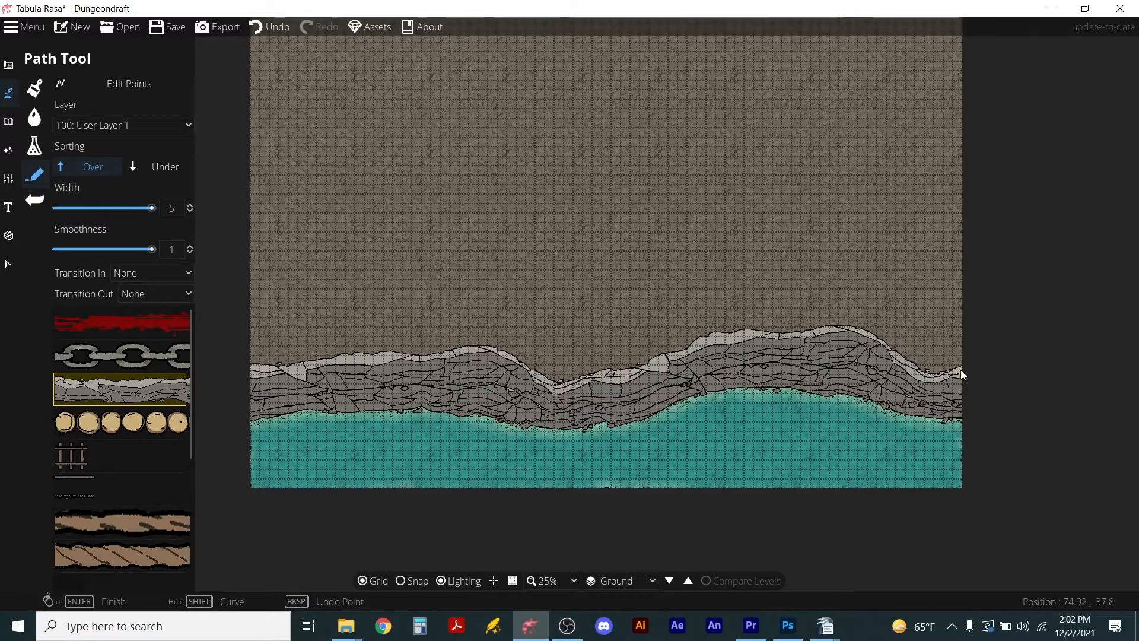
- Set the path width to 1.51 and draw a thin curved cliff path cutting off the map's upper-left corner
{"action": "scroll", "coordinate": [442, 372], "scroll_direction": "up", "scroll_amount": 4}
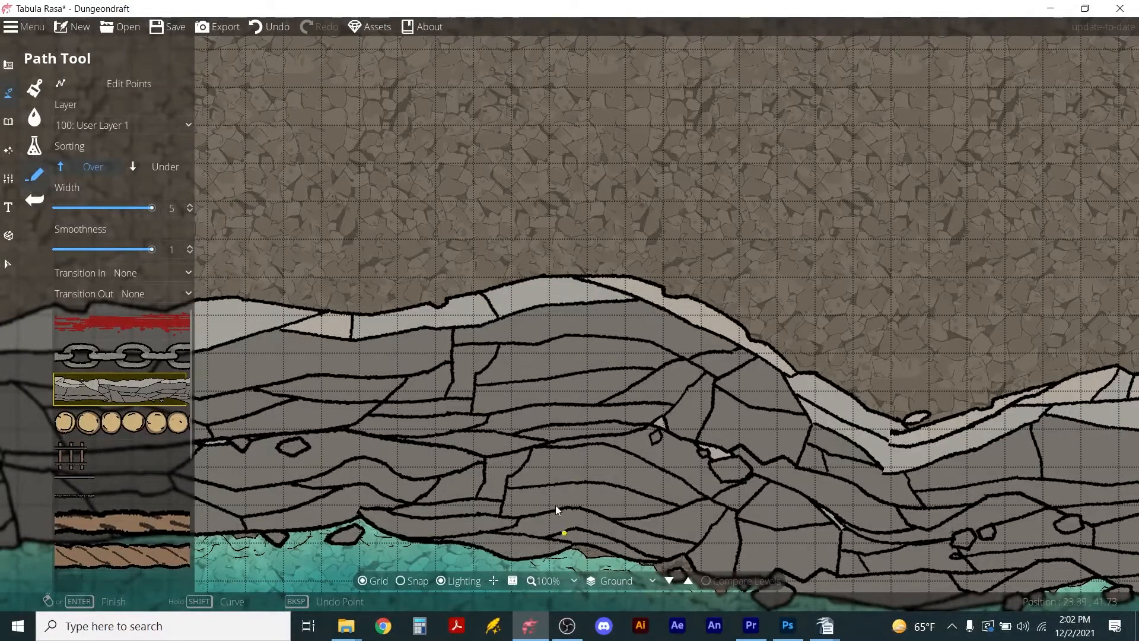
{"action": "scroll", "coordinate": [510, 370], "scroll_direction": "down", "scroll_amount": 3}
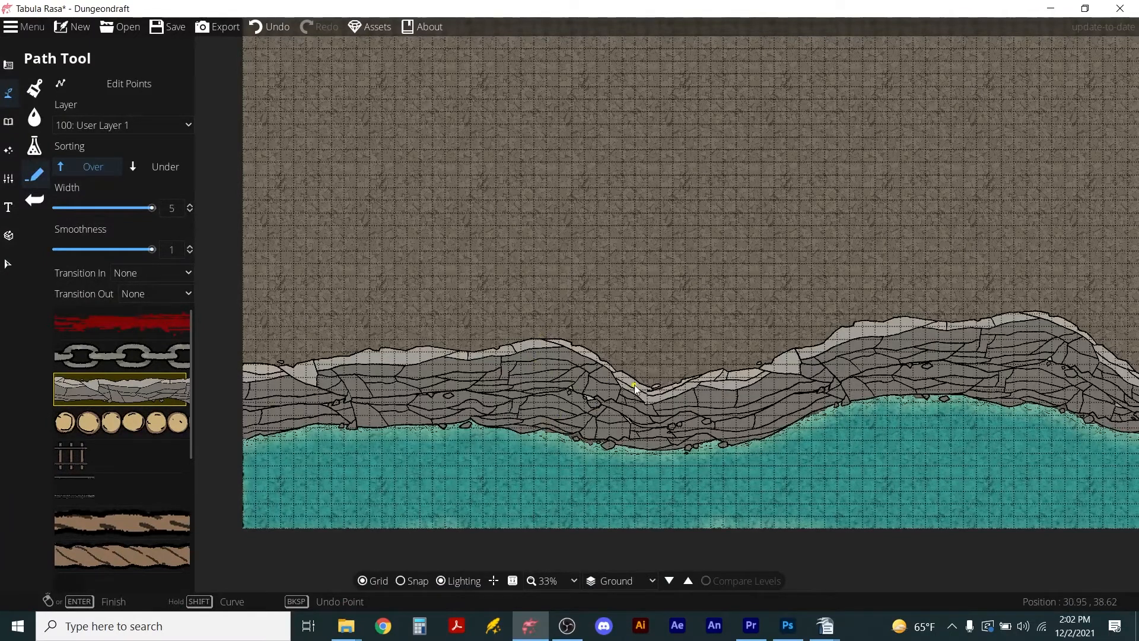
{"action": "scroll", "coordinate": [653, 374], "scroll_direction": "down", "scroll_amount": 3}
{"action": "scroll", "coordinate": [712, 335], "scroll_direction": "up", "scroll_amount": 2}
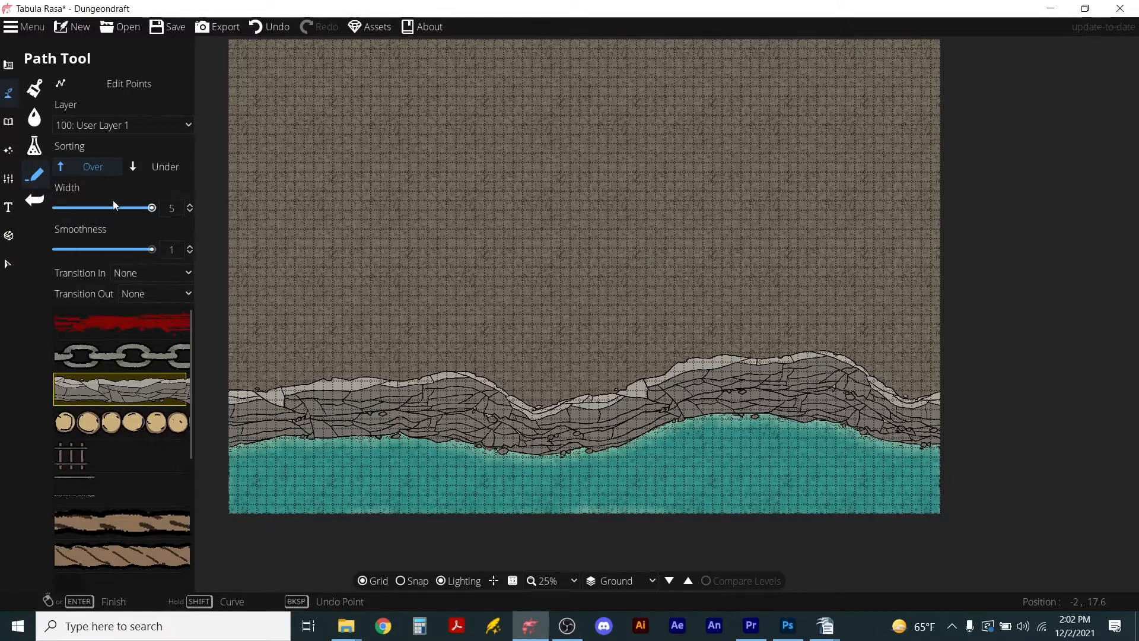
{"action": "left_click_drag", "start_coordinate": [152, 207], "coordinate": [123, 205]}
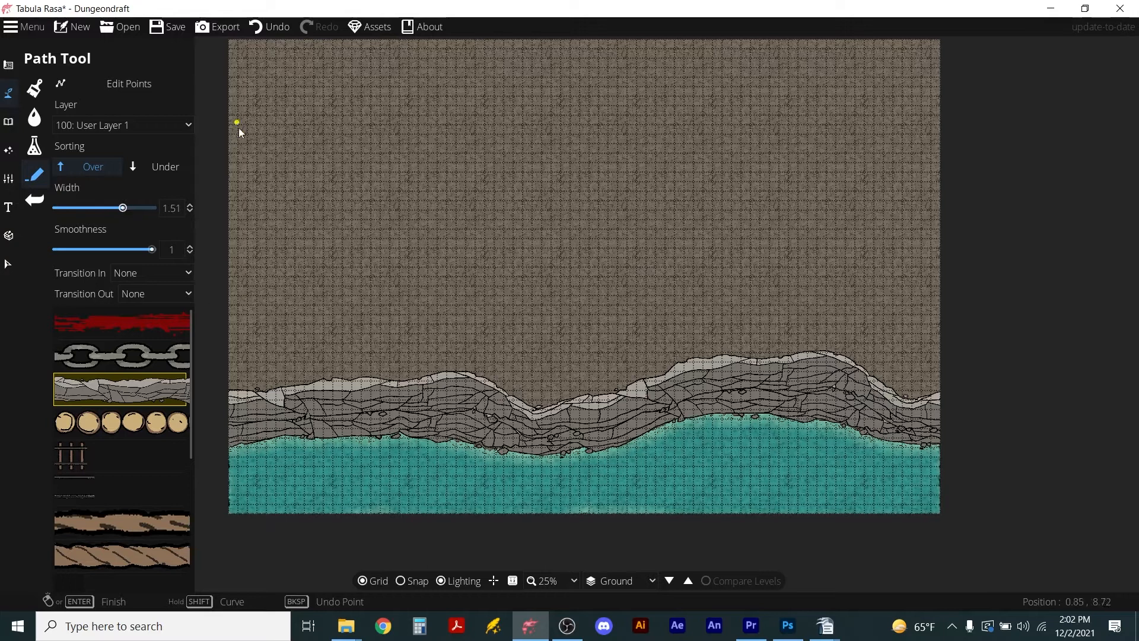
{"action": "mouse_move", "coordinate": [228, 247]}
{"action": "left_mouse_down"}
{"action": "mouse_move", "coordinate": [270, 252]}
{"action": "mouse_move", "coordinate": [311, 229]}
{"action": "mouse_move", "coordinate": [353, 124]}
{"action": "mouse_move", "coordinate": [408, 100]}
{"action": "left_mouse_up"}
{"action": "left_click", "coordinate": [408, 101]}
{"action": "scroll", "coordinate": [408, 101], "scroll_direction": "down", "scroll_amount": 1}
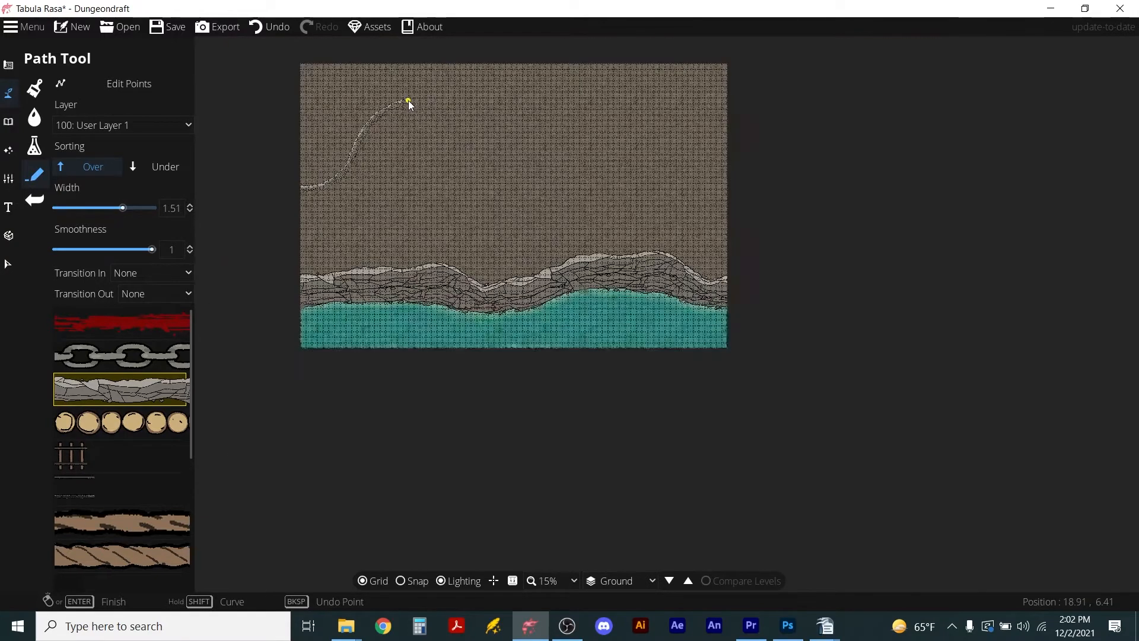
{"action": "left_click", "coordinate": [409, 56]}
{"action": "right_click", "coordinate": [410, 56]}
{"action": "left_click", "coordinate": [727, 194]}
{"action": "left_click", "coordinate": [698, 193]}
{"action": "left_click", "coordinate": [671, 169]}
{"action": "left_click", "coordinate": [75, 152]}
- Draw a thin curved cliff path cutting off the map's upper-right corner, from the top edge to the right edge
{"action": "left_click", "coordinate": [73, 174]}
{"action": "left_click", "coordinate": [704, 124]}
{"action": "left_click", "coordinate": [741, 122]}
{"action": "right_click", "coordinate": [742, 122]}
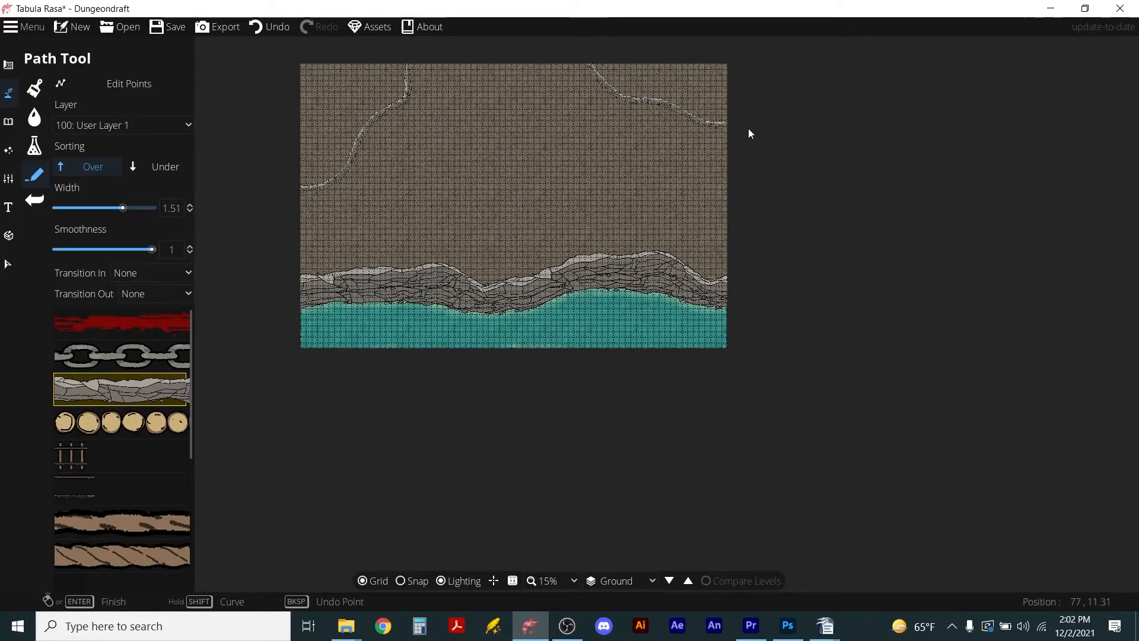
- Draw a thin U-shaped cliff path dipping from the map's top edge between the two corner ridges
{"action": "left_click", "coordinate": [463, 55]}
{"action": "scroll", "coordinate": [460, 212], "scroll_direction": "up", "scroll_amount": 2}
{"action": "scroll", "coordinate": [546, 193], "scroll_direction": "down", "scroll_amount": 2}
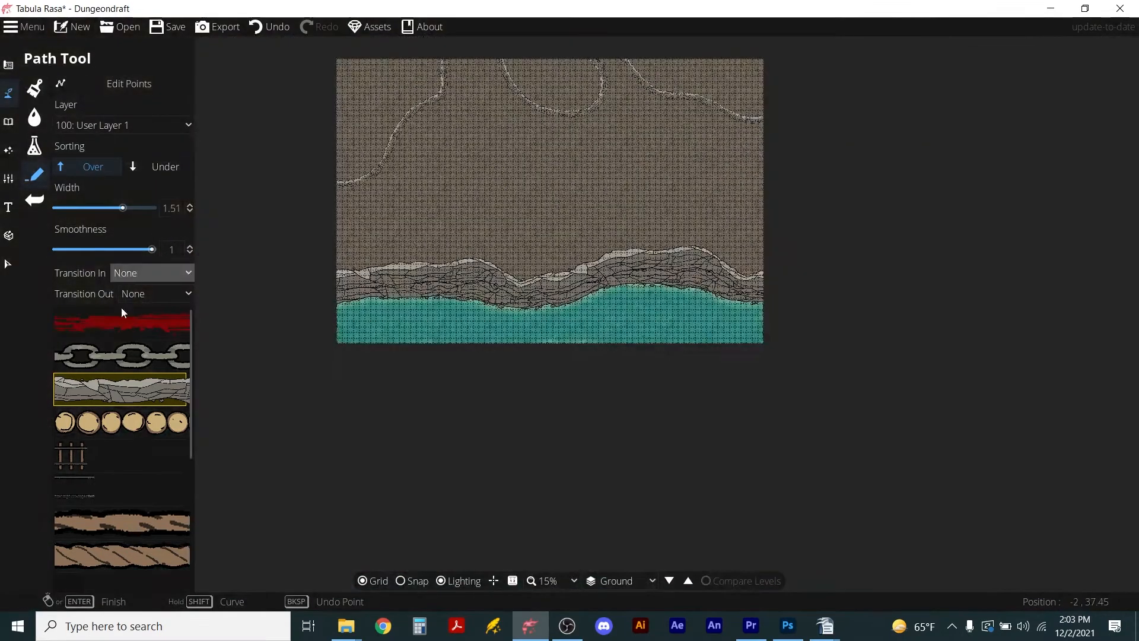
- Open the Object Tool, filter the library by the Rock tag, and choose a boulder object
{"action": "left_click", "coordinate": [8, 150]}
{"action": "left_click", "coordinate": [8, 94]}
{"action": "left_click", "coordinate": [9, 126]}
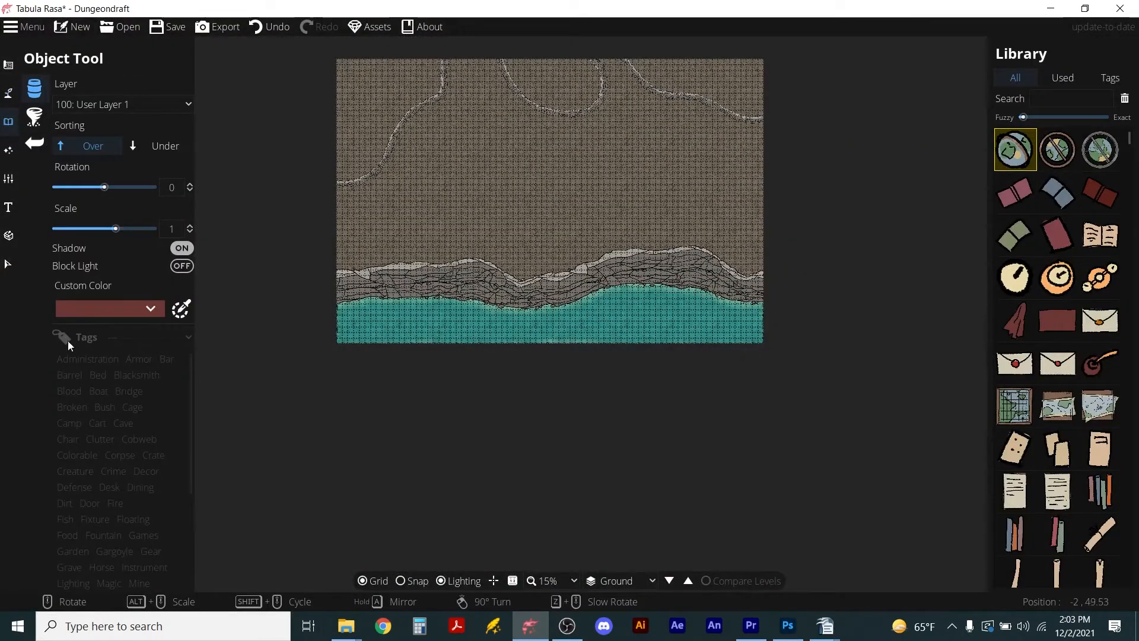
{"action": "scroll", "coordinate": [127, 524], "scroll_direction": "down", "scroll_amount": 3}
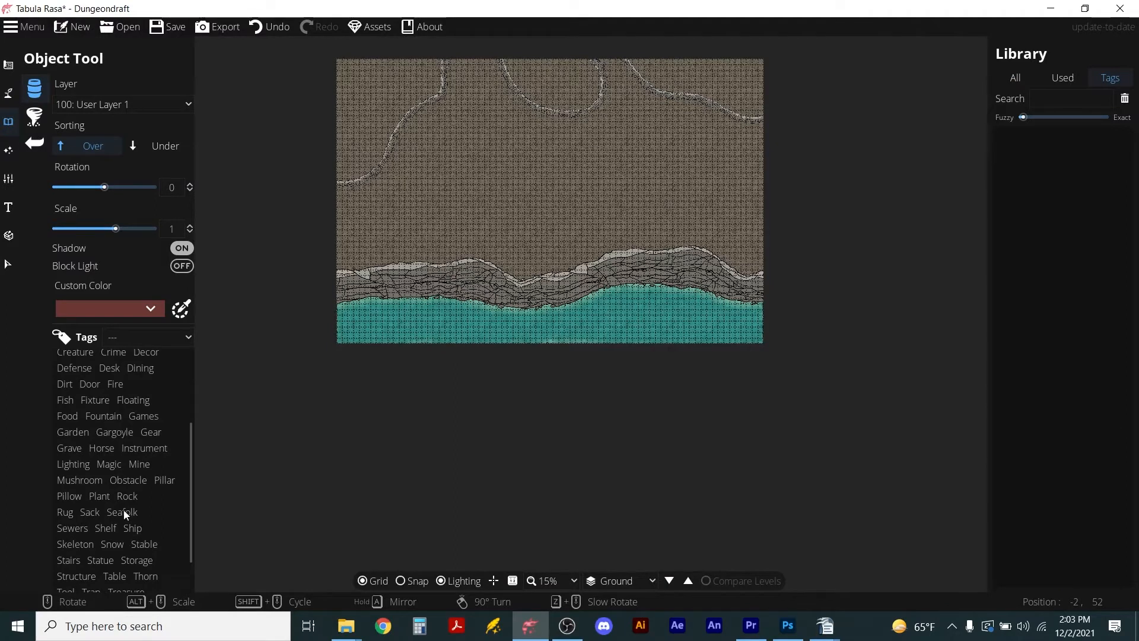
{"action": "left_click", "coordinate": [127, 496]}
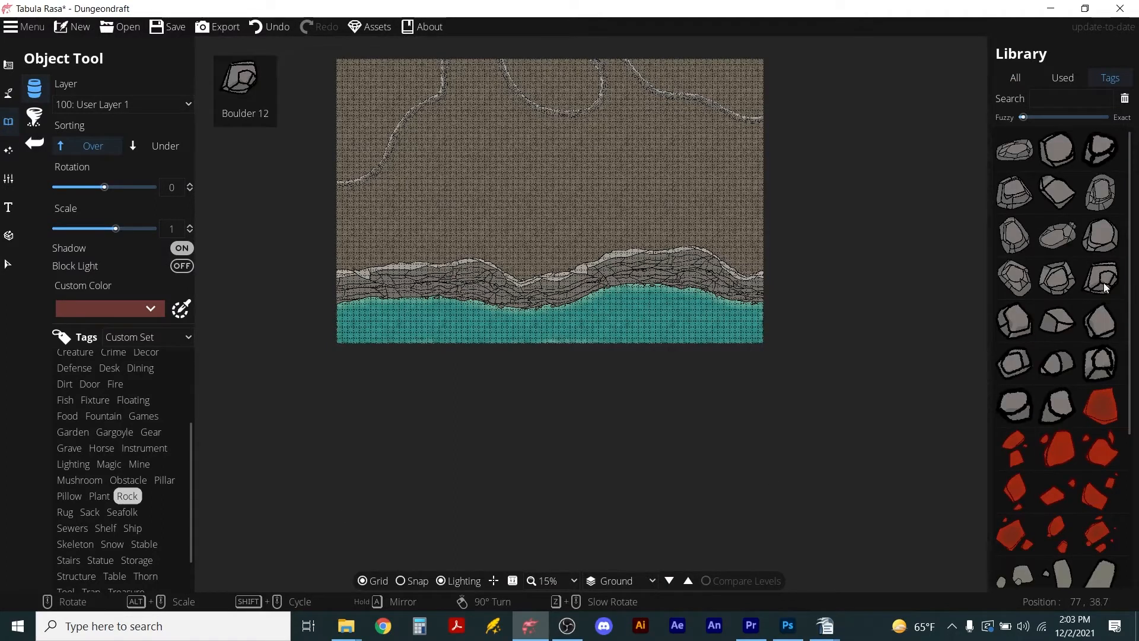
{"action": "left_click", "coordinate": [1101, 192]}
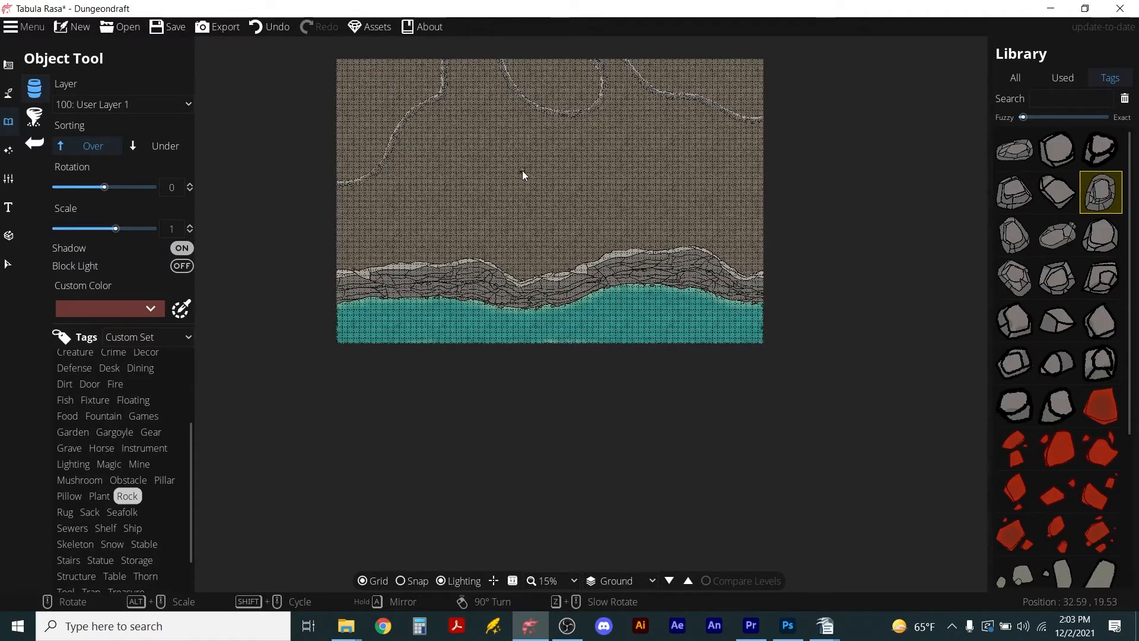
- Enlarge the boulder object to a scale of 3.2
{"action": "scroll", "coordinate": [522, 171], "scroll_direction": "up", "scroll_amount": 4}
{"action": "scroll", "coordinate": [522, 172], "scroll_direction": "up", "scroll_amount": 3}
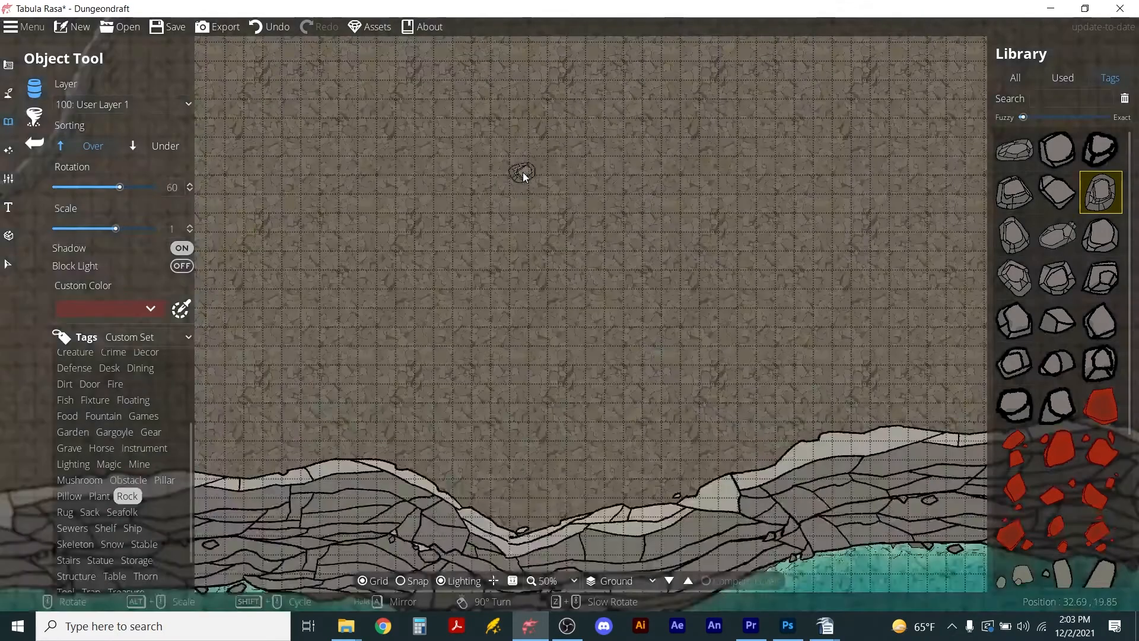
{"action": "scroll", "coordinate": [515, 185], "scroll_direction": "up", "scroll_amount": 11, "text": "alt"}
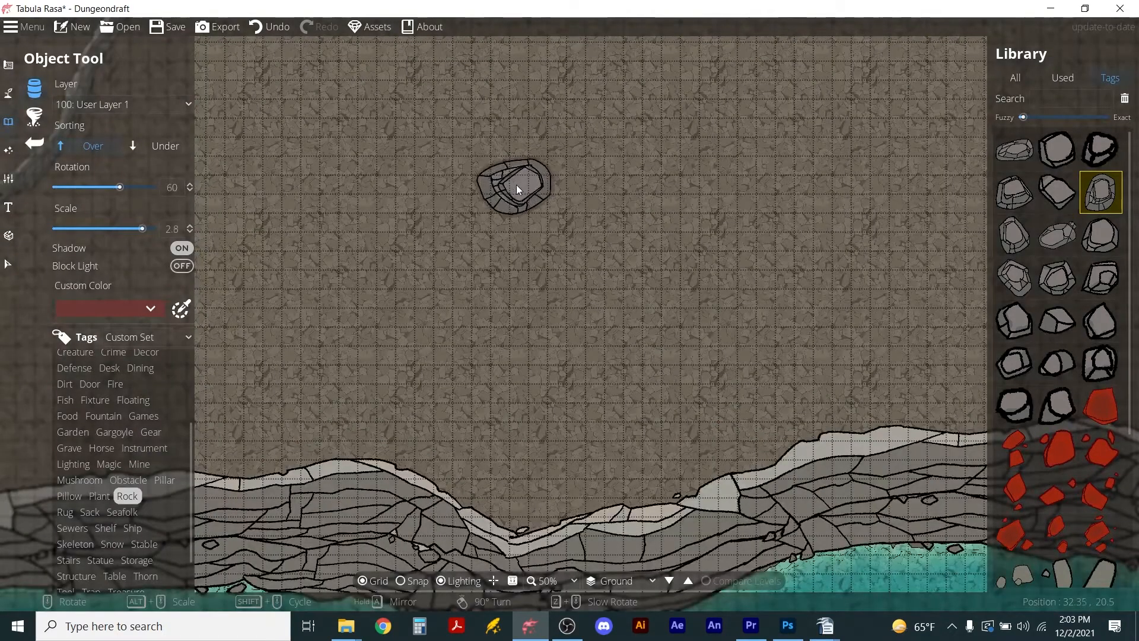
{"action": "scroll", "coordinate": [510, 187], "scroll_direction": "down", "scroll_amount": 7}
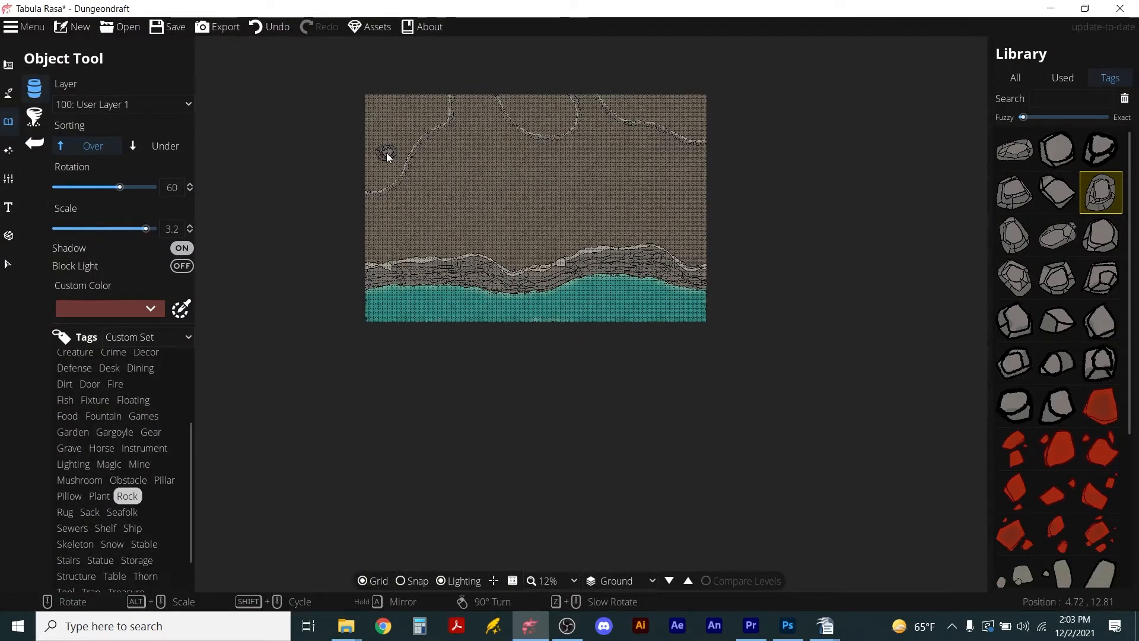
{"action": "scroll", "coordinate": [387, 156], "scroll_direction": "up", "scroll_amount": 5}
{"action": "scroll", "coordinate": [388, 159], "scroll_direction": "down", "scroll_amount": 3}
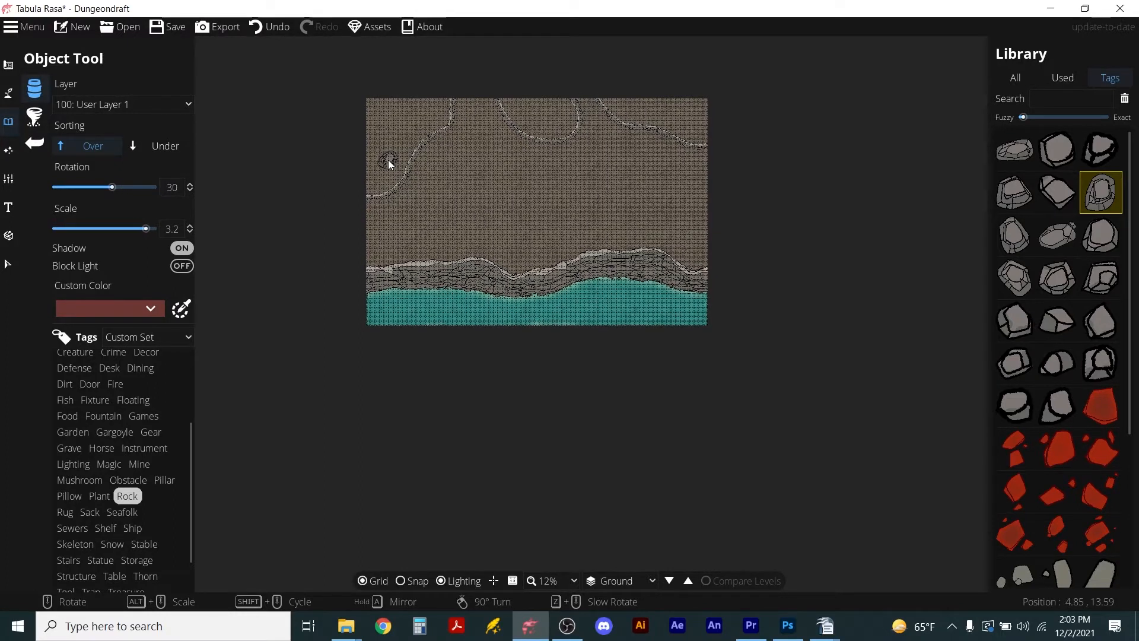
- Place three different large boulders inside the map's upper-left corner ridge, using a rotation of -30
{"action": "scroll", "coordinate": [389, 158], "scroll_direction": "down", "scroll_amount": 7, "text": "shift"}
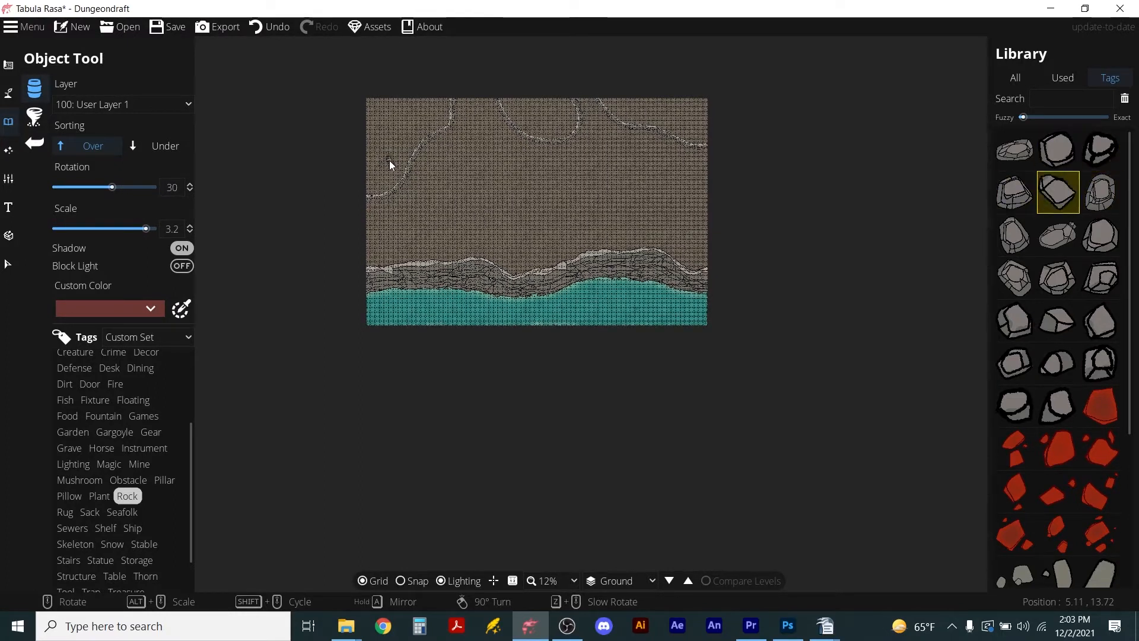
{"action": "scroll", "coordinate": [390, 165], "scroll_direction": "down", "scroll_amount": 5, "text": "shift"}
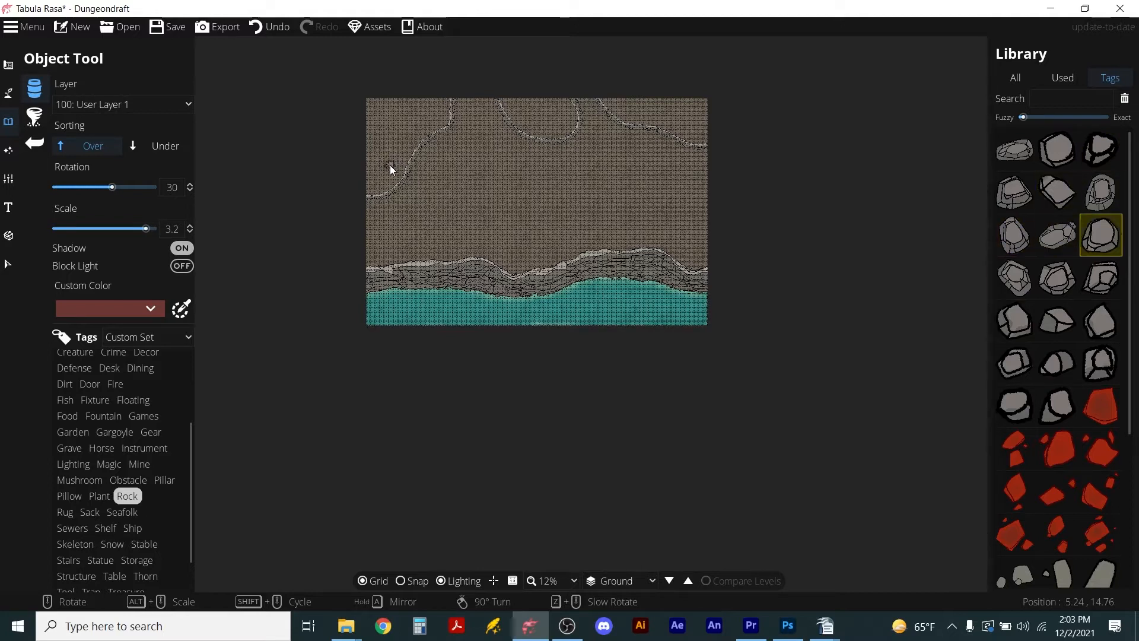
{"action": "scroll", "coordinate": [390, 167], "scroll_direction": "down", "scroll_amount": 1, "text": "shift"}
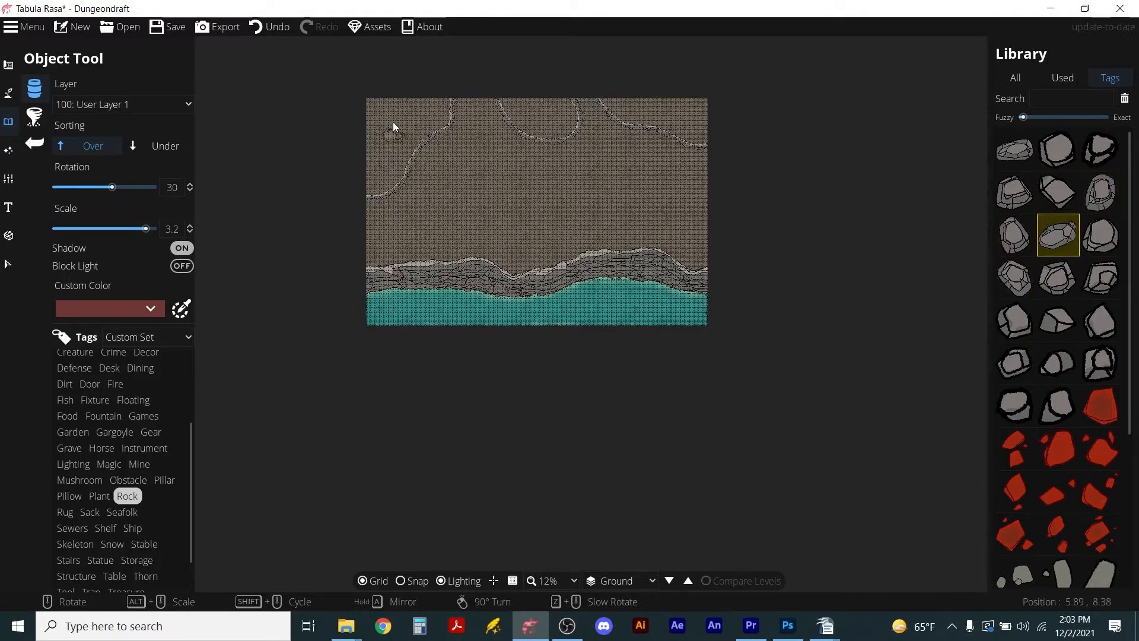
{"action": "scroll", "coordinate": [391, 122], "scroll_direction": "up", "scroll_amount": 5}
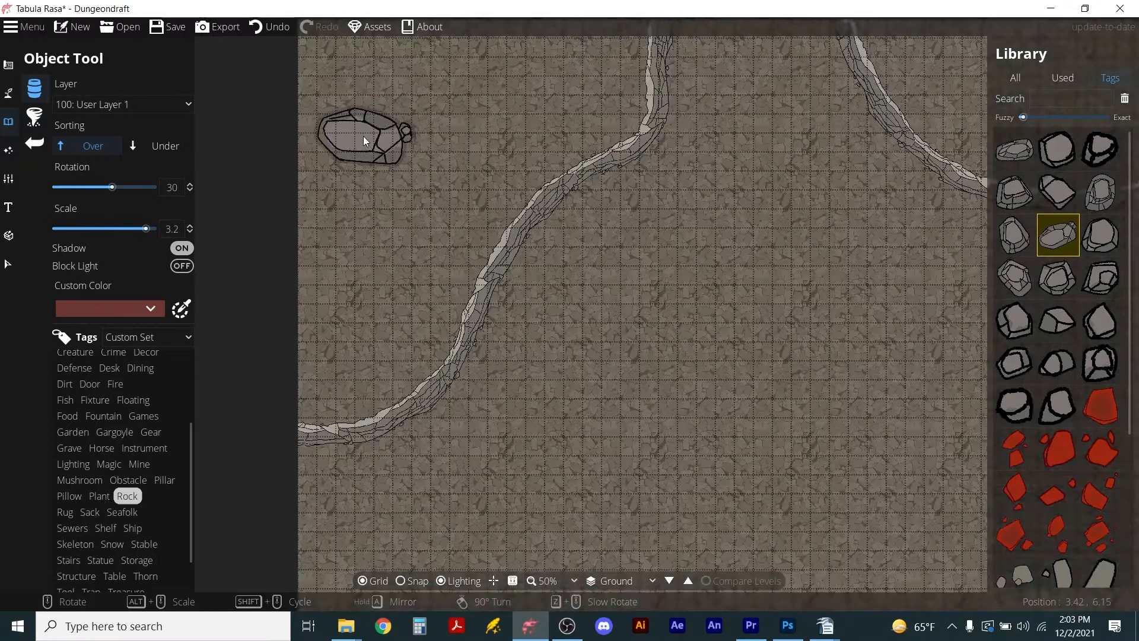
{"action": "scroll", "coordinate": [364, 140], "scroll_direction": "up", "scroll_amount": 5}
{"action": "scroll", "coordinate": [368, 142], "scroll_direction": "down", "scroll_amount": 2}
{"action": "scroll", "coordinate": [368, 143], "scroll_direction": "up", "scroll_amount": 2}
{"action": "scroll", "coordinate": [368, 144], "scroll_direction": "up", "scroll_amount": 6}
{"action": "scroll", "coordinate": [368, 145], "scroll_direction": "down", "scroll_amount": 7}
{"action": "scroll", "coordinate": [368, 145], "scroll_direction": "up", "scroll_amount": 1}
{"action": "scroll", "coordinate": [368, 144], "scroll_direction": "up", "scroll_amount": 5}
{"action": "scroll", "coordinate": [368, 145], "scroll_direction": "down", "scroll_amount": 7}
{"action": "scroll", "coordinate": [366, 145], "scroll_direction": "up", "scroll_amount": 1}
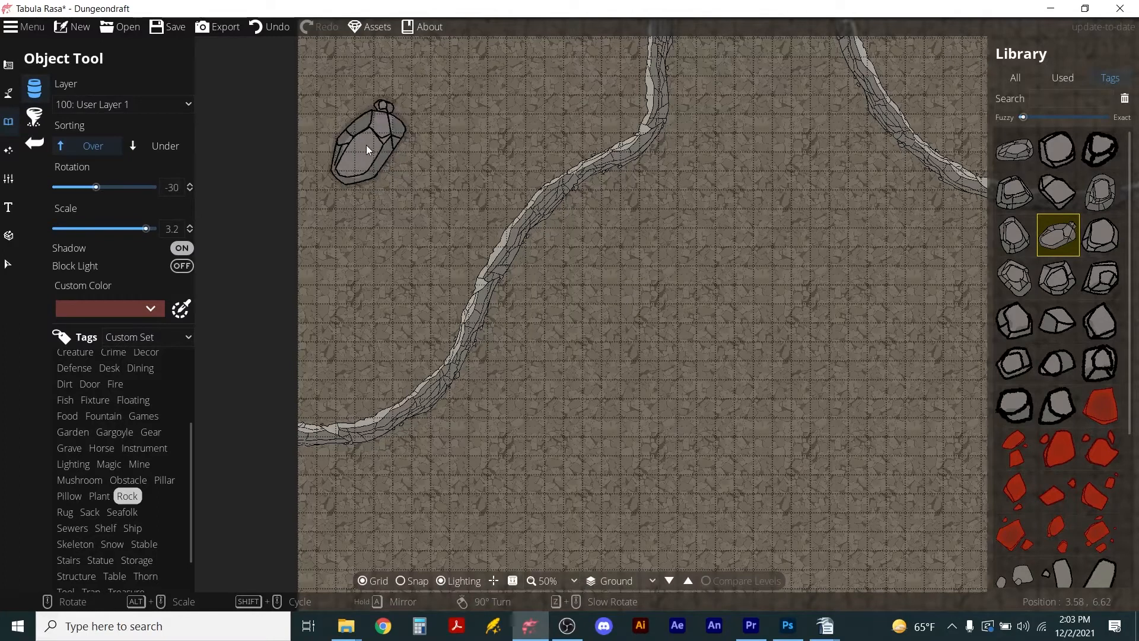
{"action": "left_click", "coordinate": [365, 144]}
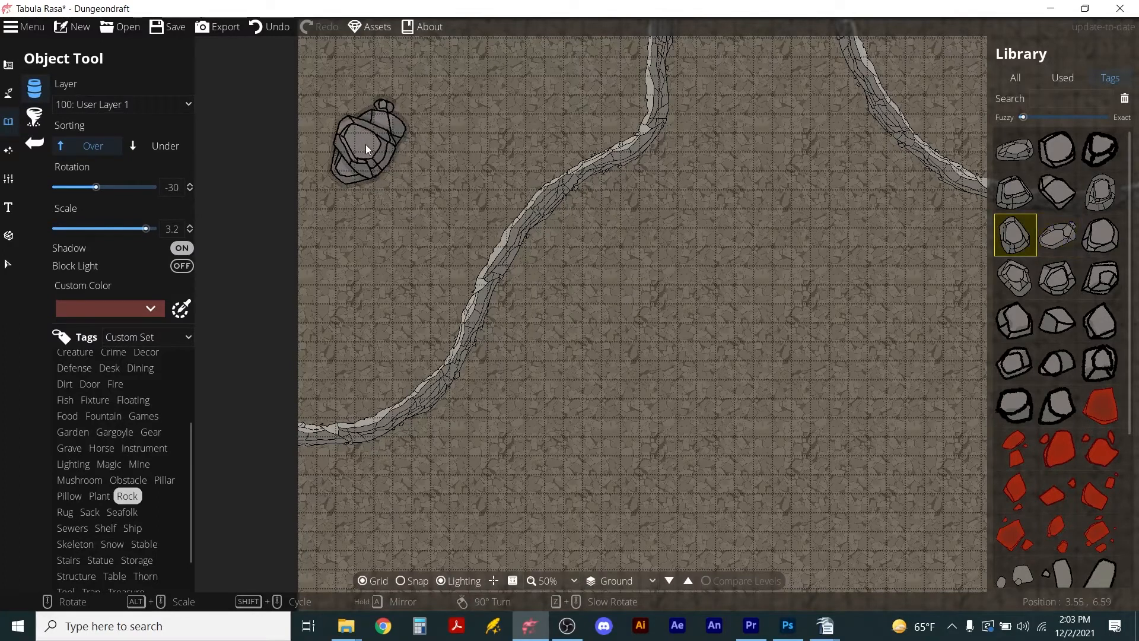
{"action": "scroll", "coordinate": [427, 143], "scroll_direction": "down", "scroll_amount": 2, "text": "shift"}
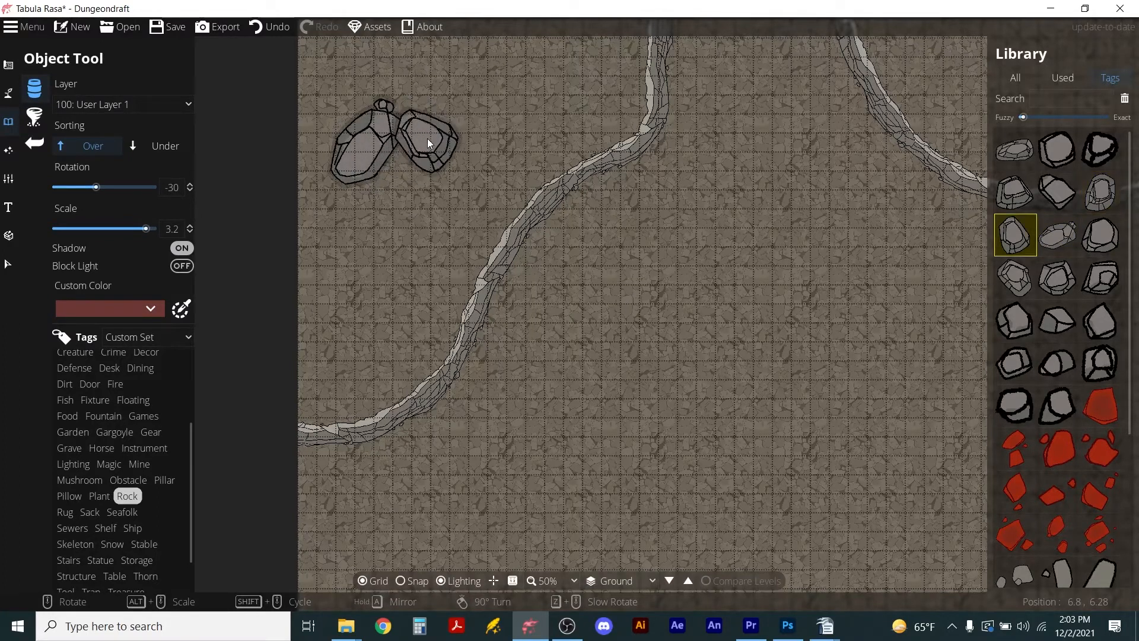
{"action": "scroll", "coordinate": [427, 145], "scroll_direction": "up", "scroll_amount": 1, "text": "shift"}
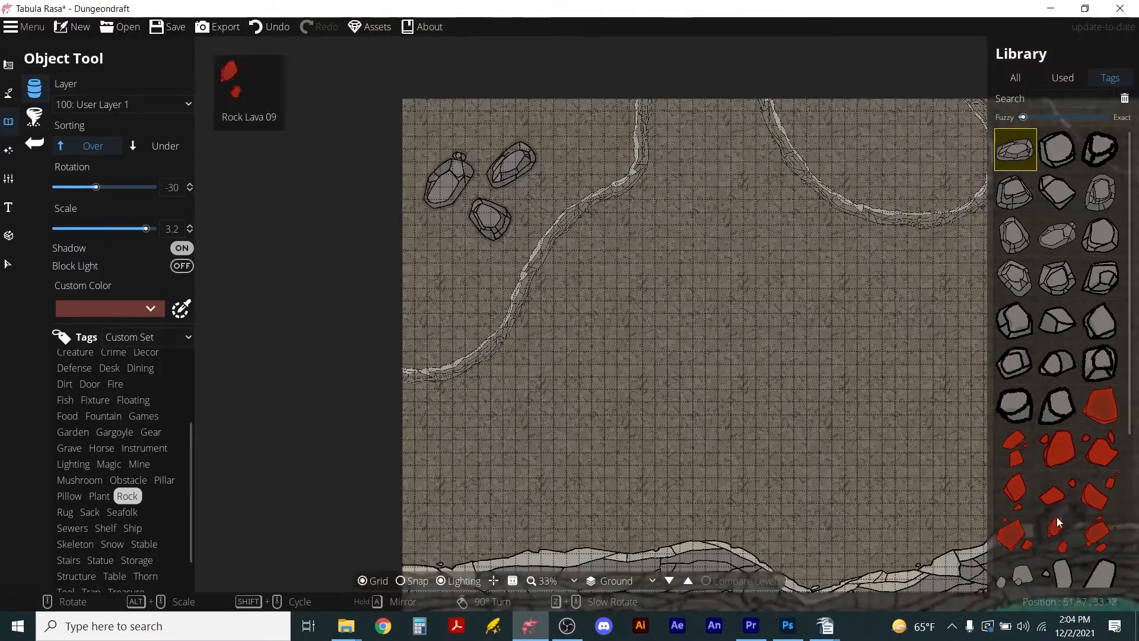
- Select a clustered rubble object and place three overlapping piles just below the upper-left ridge
{"action": "scroll", "coordinate": [1069, 488], "scroll_direction": "down", "scroll_amount": 4}
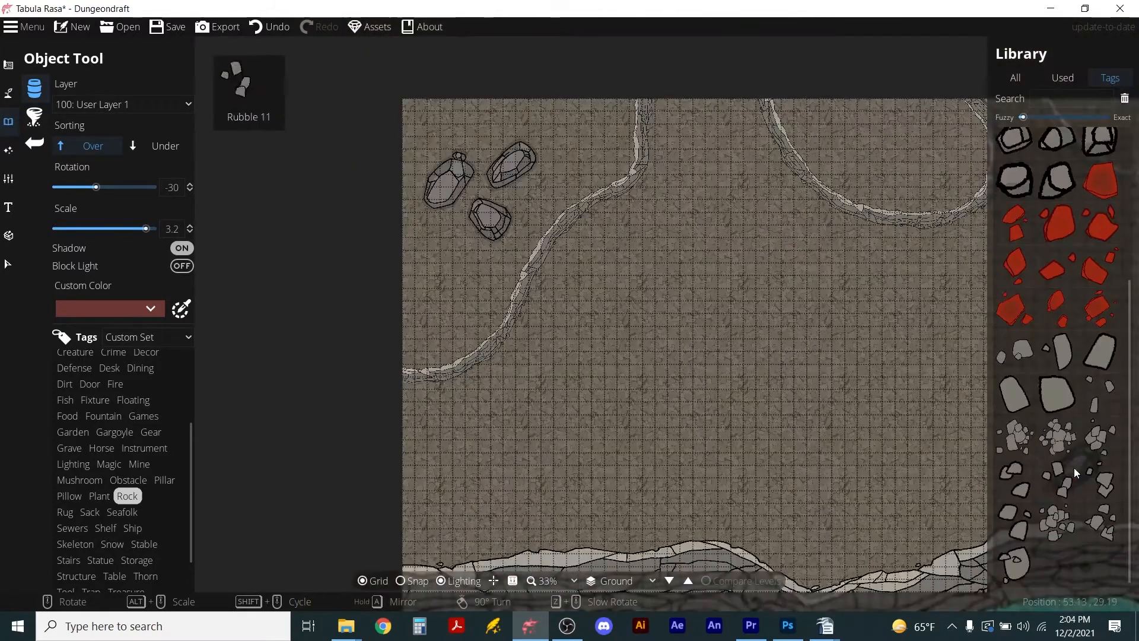
{"action": "left_click", "coordinate": [1057, 522]}
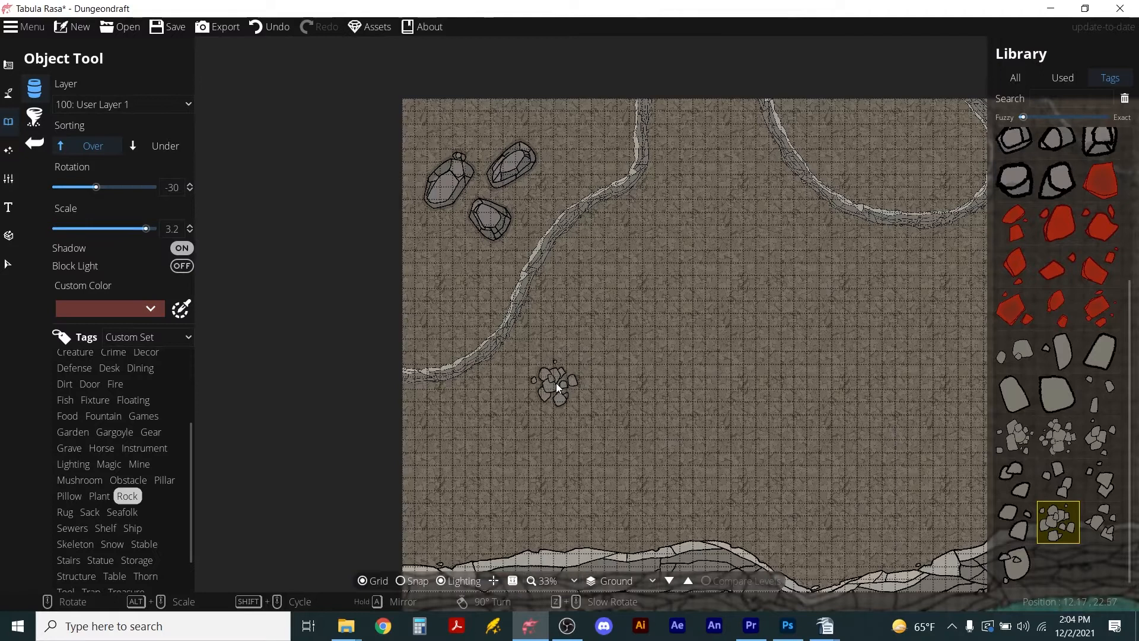
{"action": "scroll", "coordinate": [557, 376], "scroll_direction": "up", "scroll_amount": 3}
{"action": "left_click", "coordinate": [557, 414]}
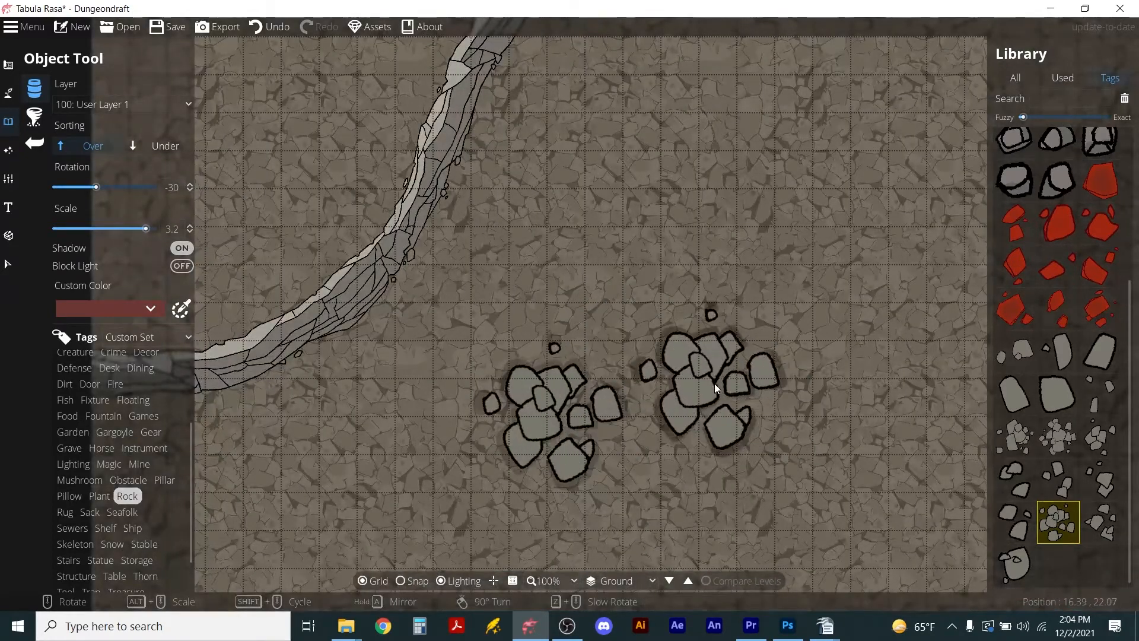
{"action": "left_click", "coordinate": [714, 380]}
{"action": "left_click", "coordinate": [668, 470]}
{"action": "scroll", "coordinate": [511, 349], "scroll_direction": "down", "scroll_amount": 4}
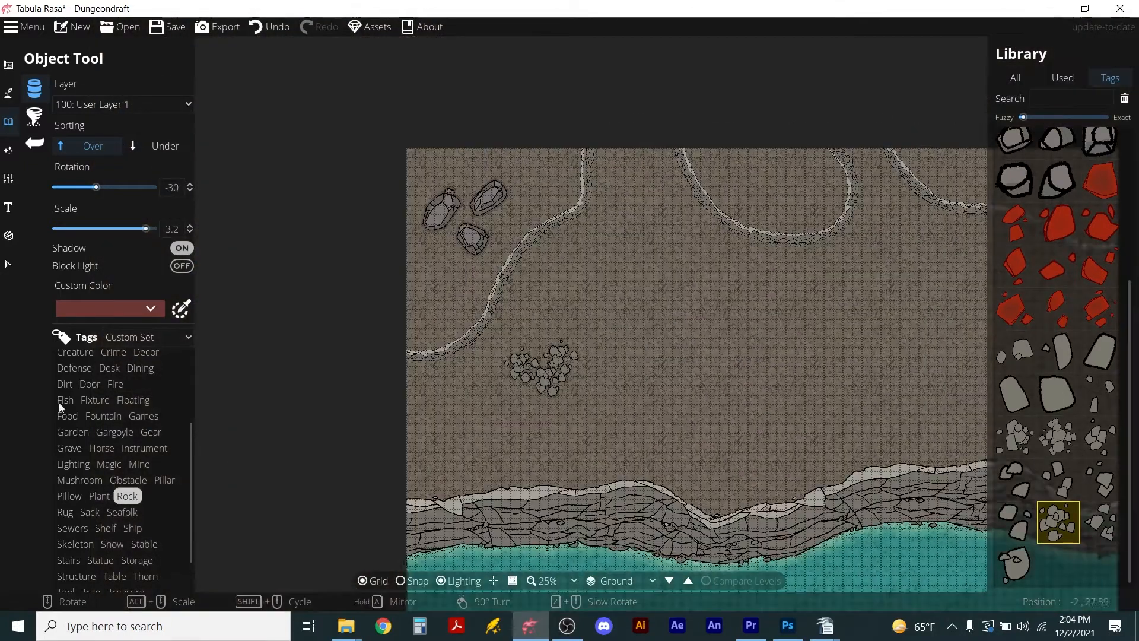
- Scatter rubble piles and a few loose stones over the middle of the map, below the U-shaped ridge
{"action": "left_click", "coordinate": [1058, 436]}
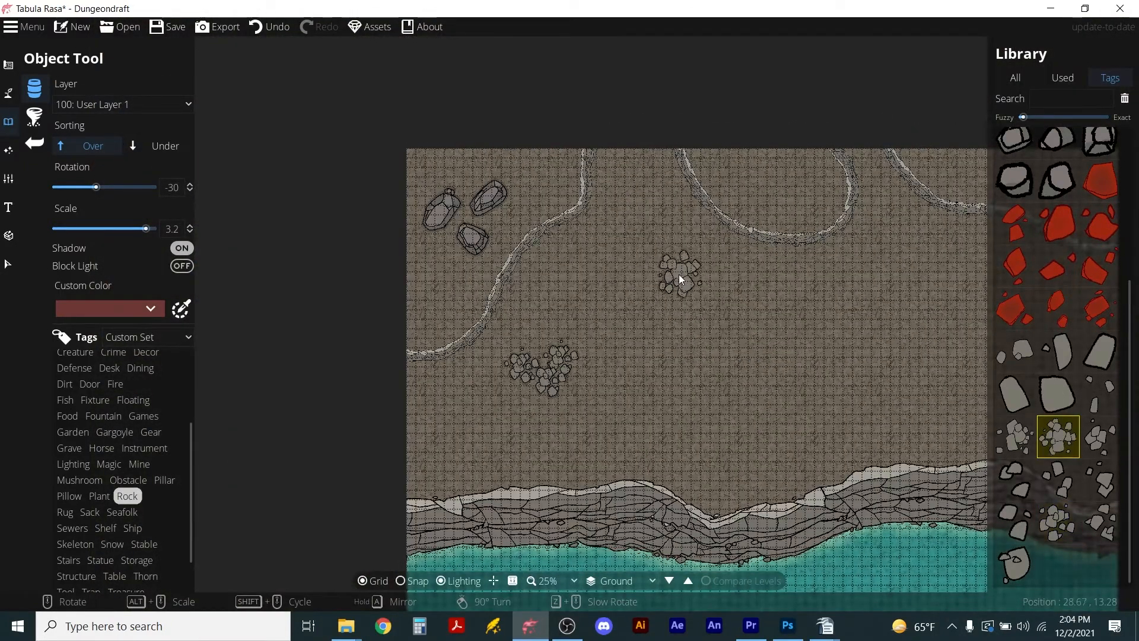
{"action": "left_click", "coordinate": [688, 263]}
{"action": "scroll", "coordinate": [691, 265], "scroll_direction": "up", "scroll_amount": 2}
{"action": "left_click", "coordinate": [726, 285]}
{"action": "scroll", "coordinate": [767, 352], "scroll_direction": "down", "scroll_amount": 2}
{"action": "left_click", "coordinate": [662, 353]}
- Add rubble inside the U-shaped ridge, in the upper-right corner and on the open ground right of centre
{"action": "scroll", "coordinate": [816, 316], "scroll_direction": "up", "scroll_amount": 1}
{"action": "scroll", "coordinate": [899, 265], "scroll_direction": "down", "scroll_amount": 1}
{"action": "left_click", "coordinate": [757, 168]}
{"action": "scroll", "coordinate": [896, 213], "scroll_direction": "down", "scroll_amount": 3}
{"action": "scroll", "coordinate": [964, 325], "scroll_direction": "up", "scroll_amount": 4}
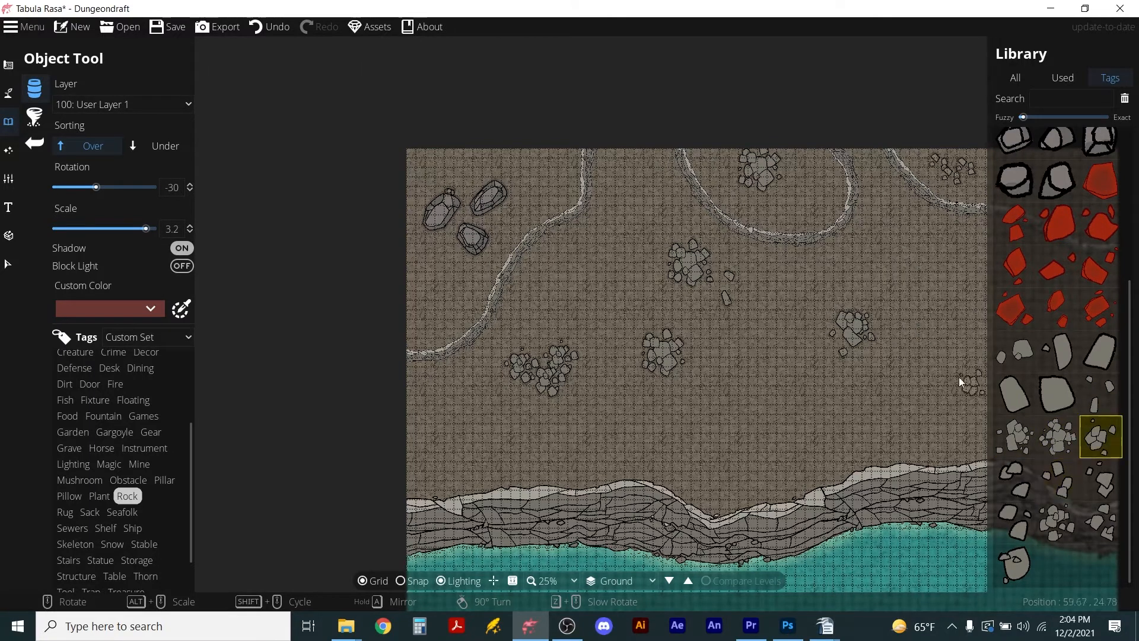
- Place varied rubble piles on the map's right side, above the shoreline cliff, and beside the upper-left ridge
{"action": "scroll", "coordinate": [949, 380], "scroll_direction": "down", "scroll_amount": 3}
{"action": "scroll", "coordinate": [830, 403], "scroll_direction": "up", "scroll_amount": 2}
{"action": "left_click", "coordinate": [695, 438]}
{"action": "scroll", "coordinate": [534, 430], "scroll_direction": "down", "scroll_amount": 2}
{"action": "left_click", "coordinate": [426, 437]}
{"action": "left_click", "coordinate": [448, 443]}
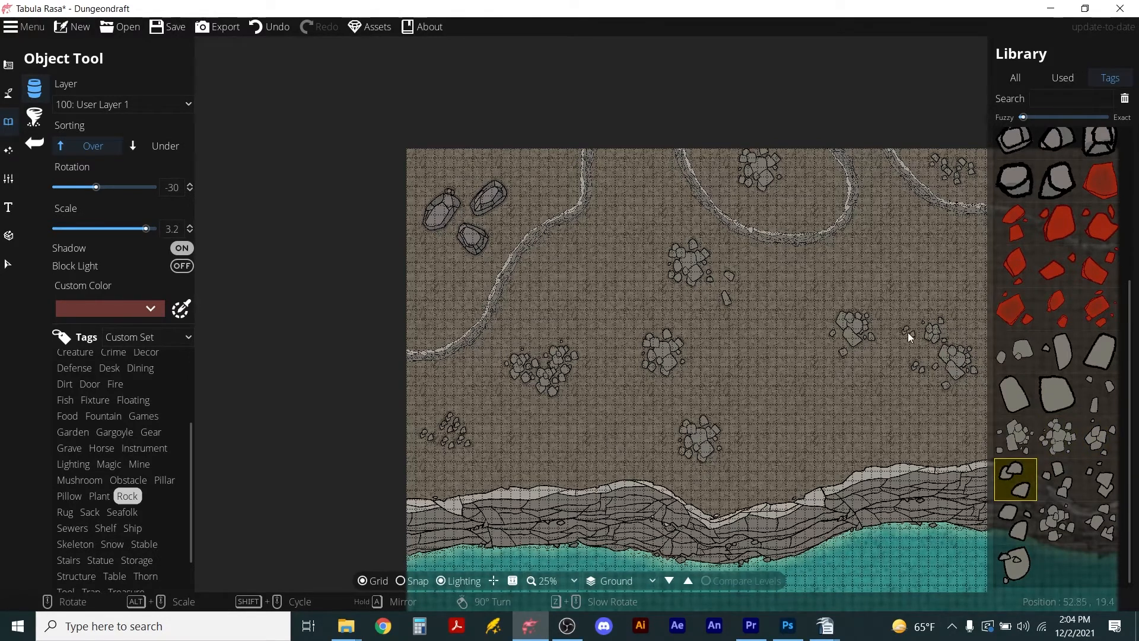
{"action": "scroll", "coordinate": [581, 255], "scroll_direction": "up", "scroll_amount": 1}
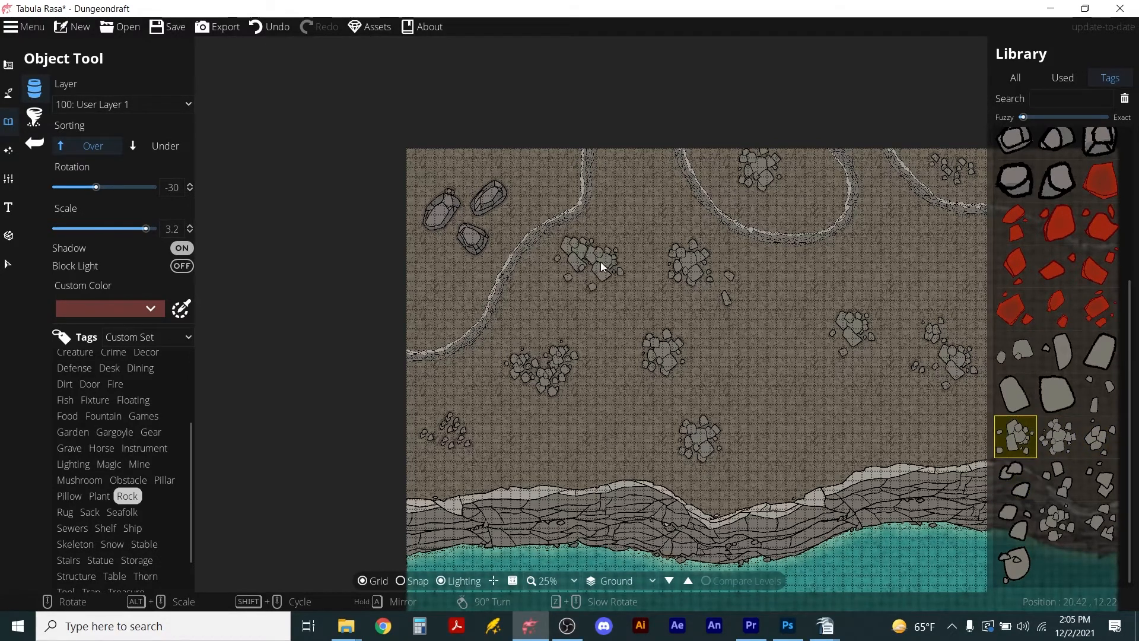
{"action": "left_click", "coordinate": [573, 289]}
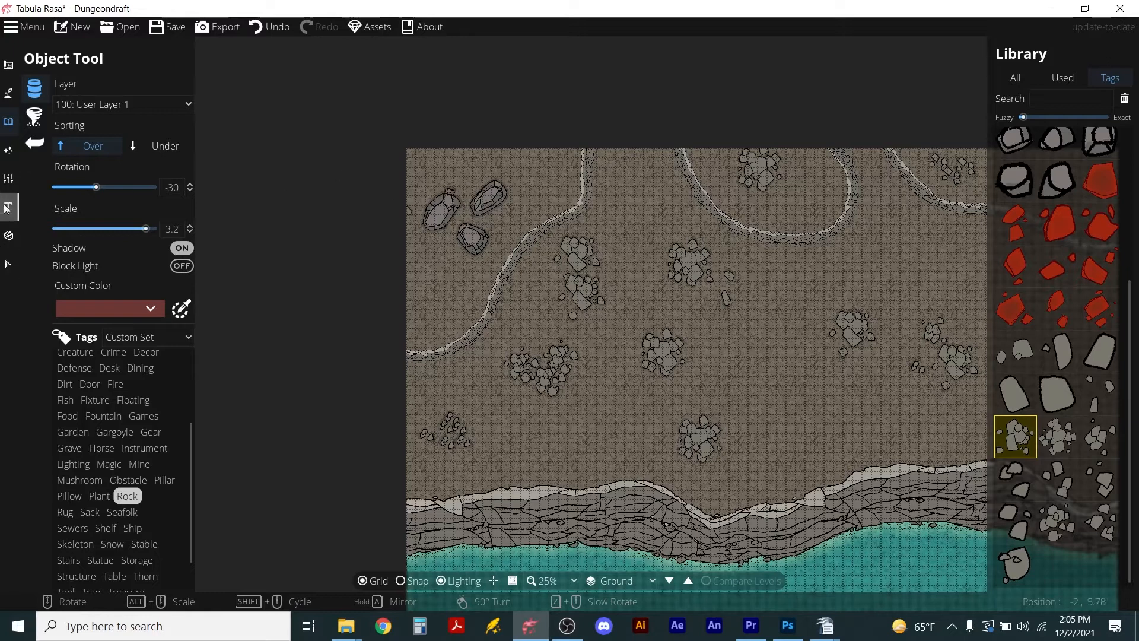
- Select the three large boulders in the map's upper-left corner and delete them
{"action": "left_click", "coordinate": [6, 263]}
{"action": "left_click_drag", "start_coordinate": [415, 171], "coordinate": [516, 259]}
{"action": "key", "text": "Delete"}
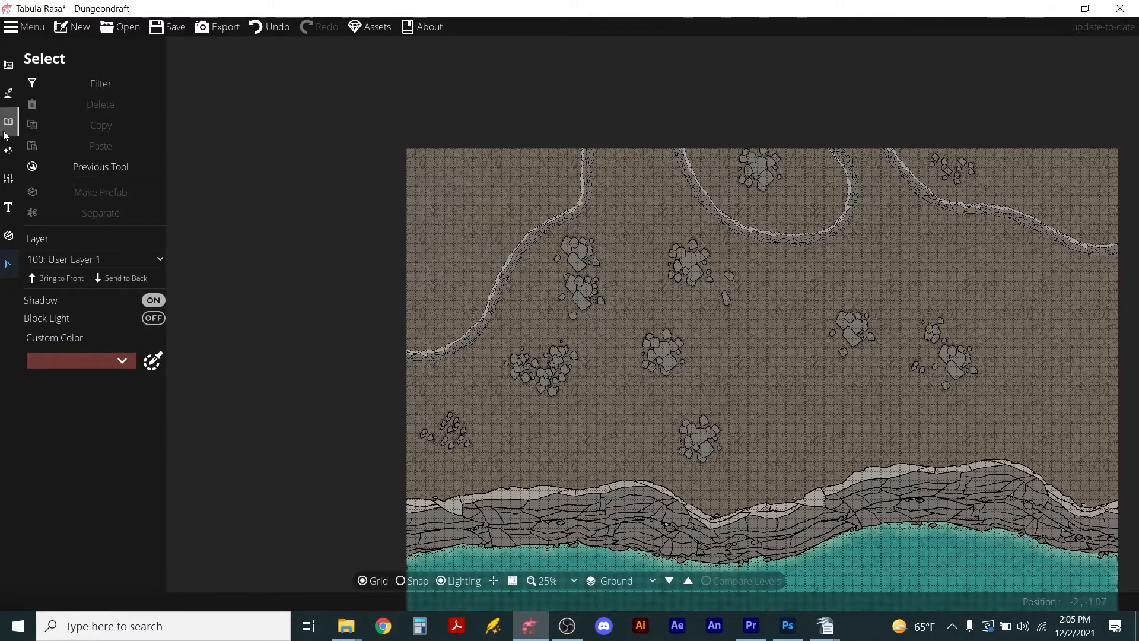
- Return to the Object Tool, place rubble in the upper-left corner, and add single stones around the upper ridges
{"action": "left_click", "coordinate": [6, 98]}
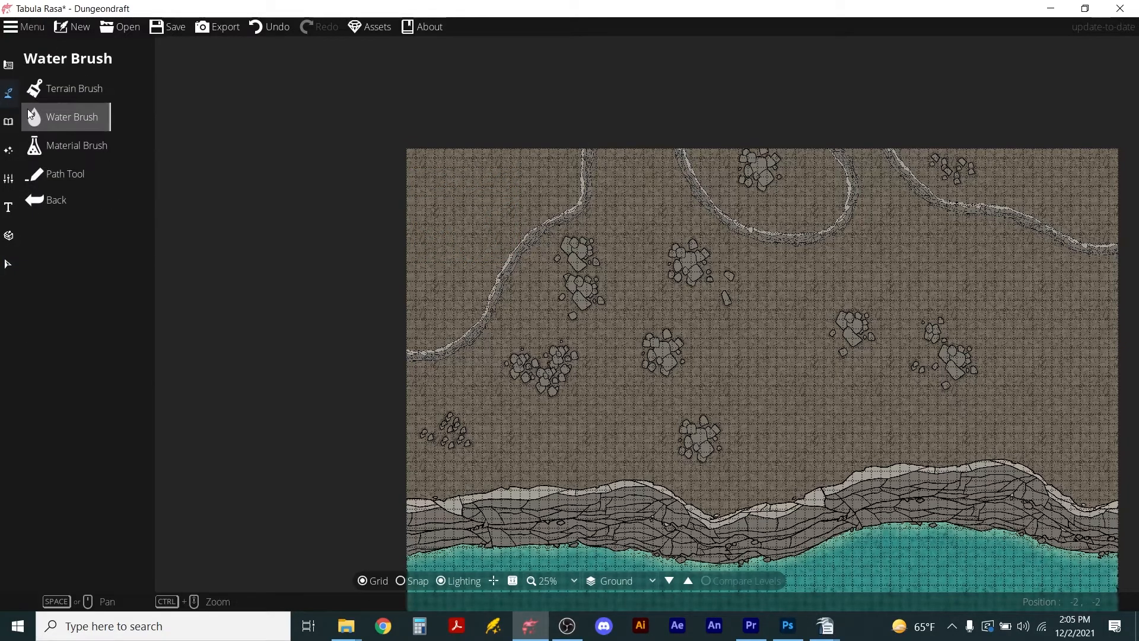
{"action": "left_click", "coordinate": [42, 174]}
{"action": "left_click", "coordinate": [9, 122]}
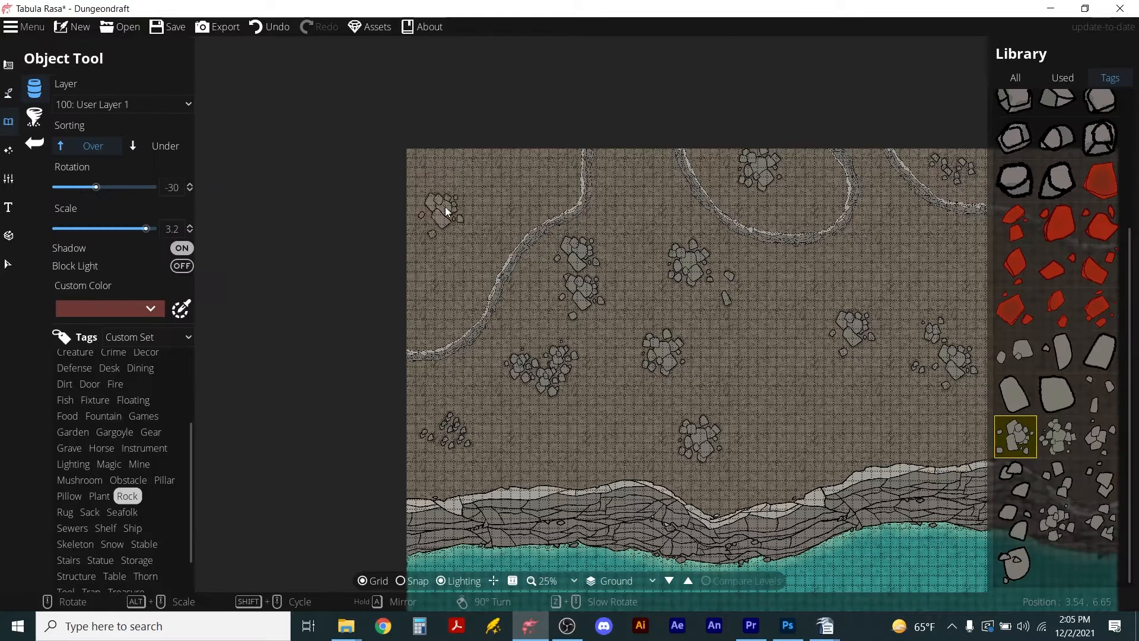
{"action": "scroll", "coordinate": [460, 202], "scroll_direction": "up", "scroll_amount": 2, "text": "shift"}
{"action": "left_click", "coordinate": [606, 157]}
{"action": "left_click", "coordinate": [793, 264]}
{"action": "left_click", "coordinate": [876, 185]}
- Add another rubble pile right of centre and scatter loose stones beside the existing piles
{"action": "scroll", "coordinate": [874, 373], "scroll_direction": "up", "scroll_amount": 3, "text": "shift"}
{"action": "scroll", "coordinate": [869, 375], "scroll_direction": "down", "scroll_amount": 6, "text": "shift"}
{"action": "scroll", "coordinate": [856, 399], "scroll_direction": "up", "scroll_amount": 2, "text": "shift"}
{"action": "scroll", "coordinate": [866, 379], "scroll_direction": "down", "scroll_amount": 1, "text": "shift"}
{"action": "left_click", "coordinate": [881, 370]}
{"action": "scroll", "coordinate": [881, 371], "scroll_direction": "up", "scroll_amount": 1, "text": "shift"}
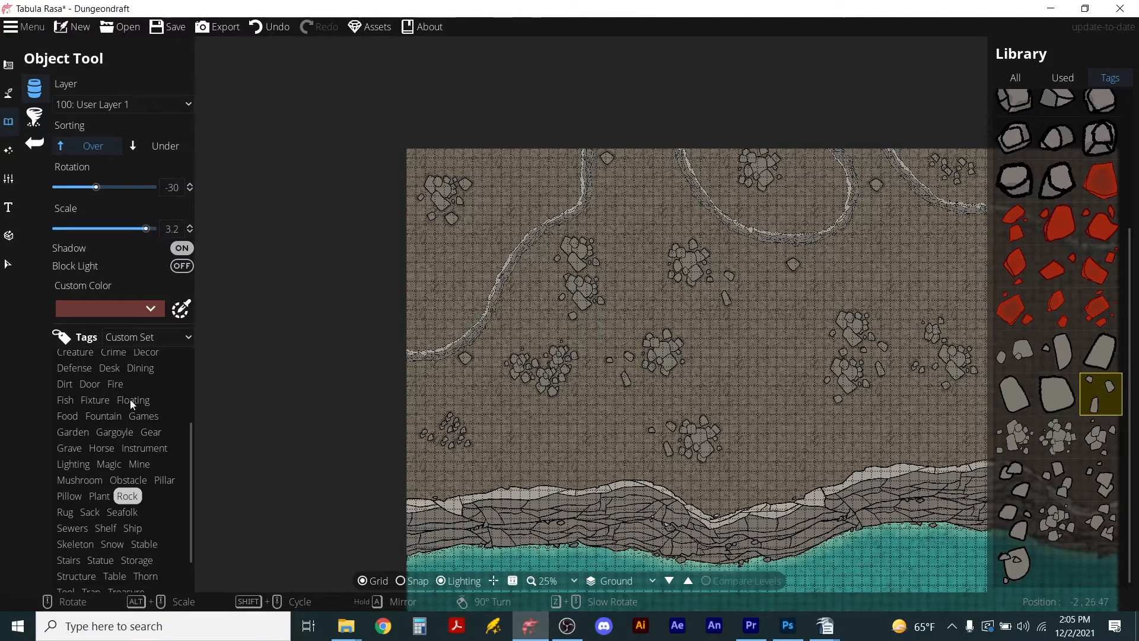
- Look through the Plant objects, filter the library by the Tree tag, and choose a bare dead tree
{"action": "left_click", "coordinate": [90, 498]}
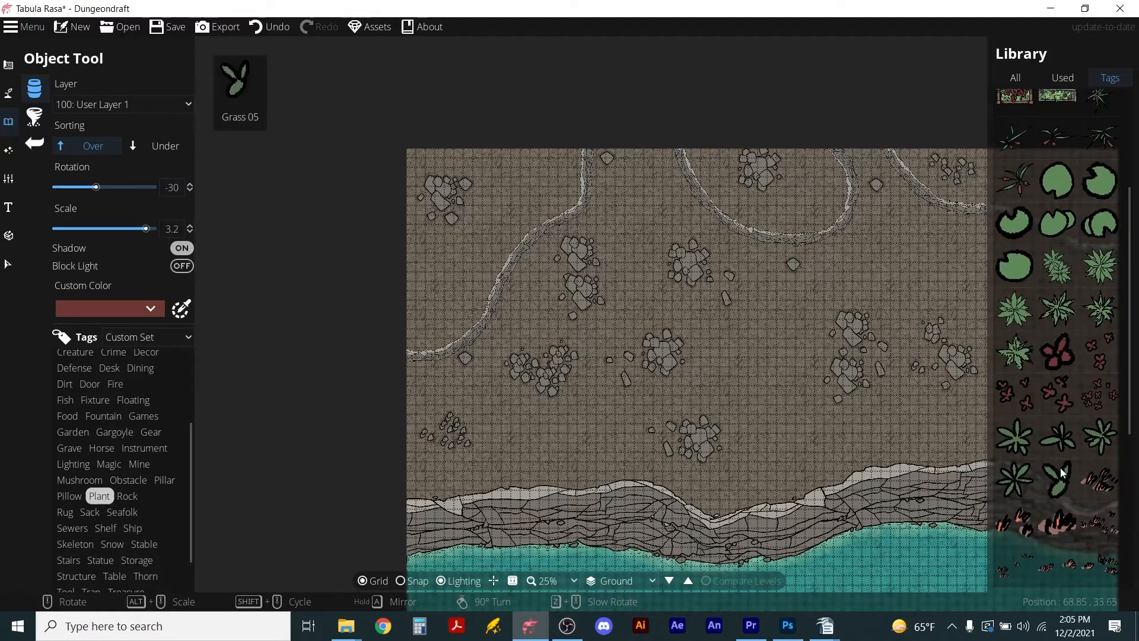
{"action": "scroll", "coordinate": [77, 534], "scroll_direction": "down", "scroll_amount": 2}
{"action": "left_click", "coordinate": [67, 565]}
{"action": "scroll", "coordinate": [1102, 478], "scroll_direction": "down", "scroll_amount": 4}
{"action": "scroll", "coordinate": [1102, 478], "scroll_direction": "down", "scroll_amount": 1}
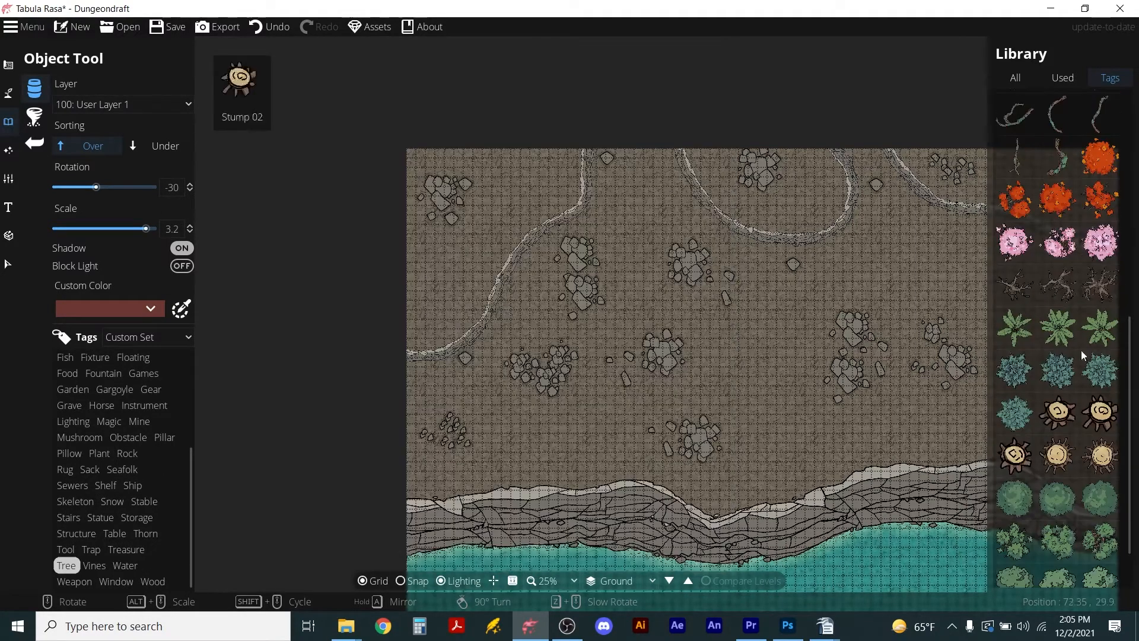
{"action": "left_click", "coordinate": [1101, 285]}
{"action": "scroll", "coordinate": [614, 293], "scroll_direction": "down", "scroll_amount": 2}
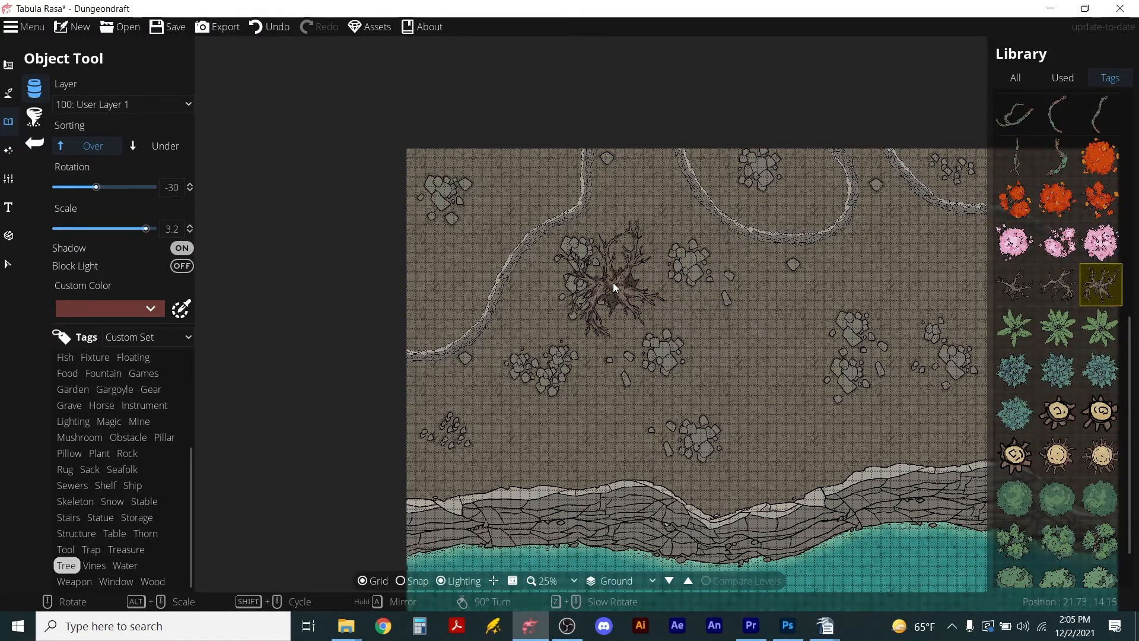
- Reduce the dead tree's scale to 1.5, rotate it to 30, and place it between the central rubble piles
{"action": "scroll", "coordinate": [605, 287], "scroll_direction": "up", "scroll_amount": 2}
{"action": "scroll", "coordinate": [603, 288], "scroll_direction": "down", "scroll_amount": 6, "text": "alt"}
{"action": "scroll", "coordinate": [767, 411], "scroll_direction": "up", "scroll_amount": 3}
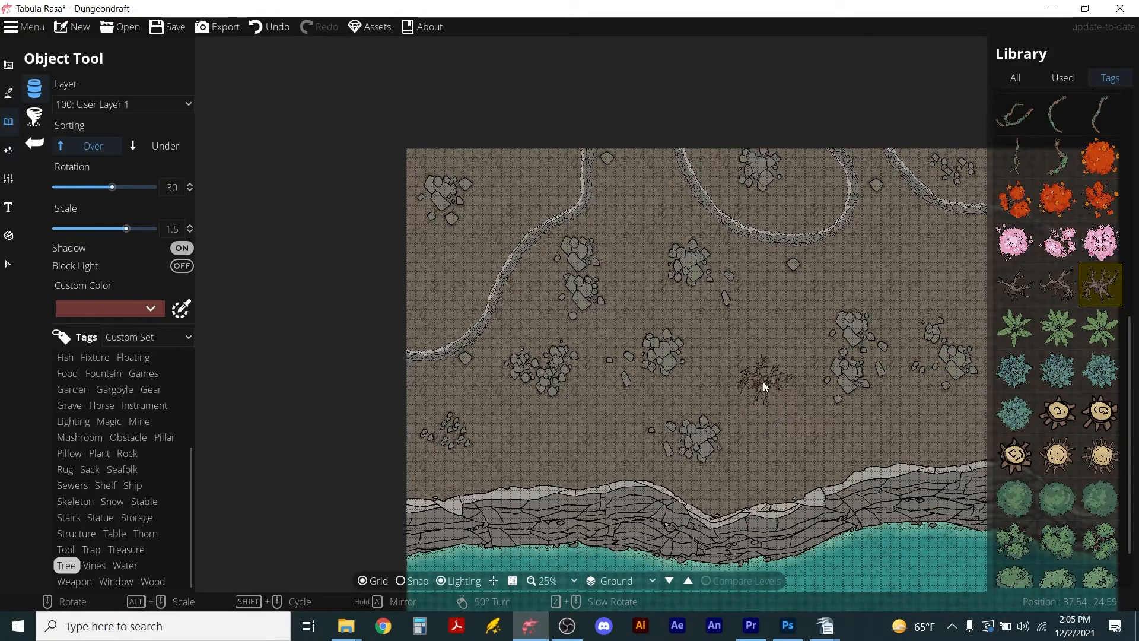
{"action": "left_click", "coordinate": [750, 372]}
- Place a second dead tree variant at scale 2 and rotation 60 below the upper-right ridge and in the upper-left corner
{"action": "left_click", "coordinate": [1044, 290]}
{"action": "scroll", "coordinate": [910, 237], "scroll_direction": "up", "scroll_amount": 2}
{"action": "scroll", "coordinate": [898, 244], "scroll_direction": "up", "scroll_amount": 2, "text": "alt"}
{"action": "left_click", "coordinate": [902, 256]}
{"action": "left_click", "coordinate": [493, 172]}
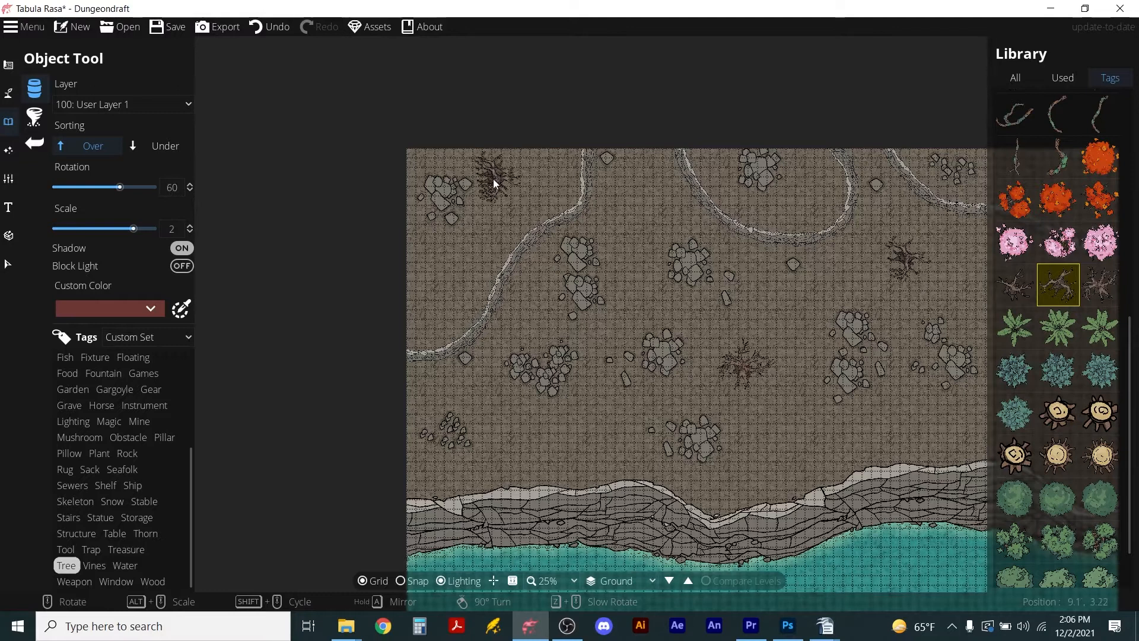
- Place dead trees near the left edge and between the upper ridges, plus a third variant at scale 1.5 by the lower rubble piles
{"action": "left_click", "coordinate": [447, 256]}
{"action": "left_click", "coordinate": [651, 179]}
{"action": "scroll", "coordinate": [943, 233], "scroll_direction": "down", "scroll_amount": 2, "text": "shift"}
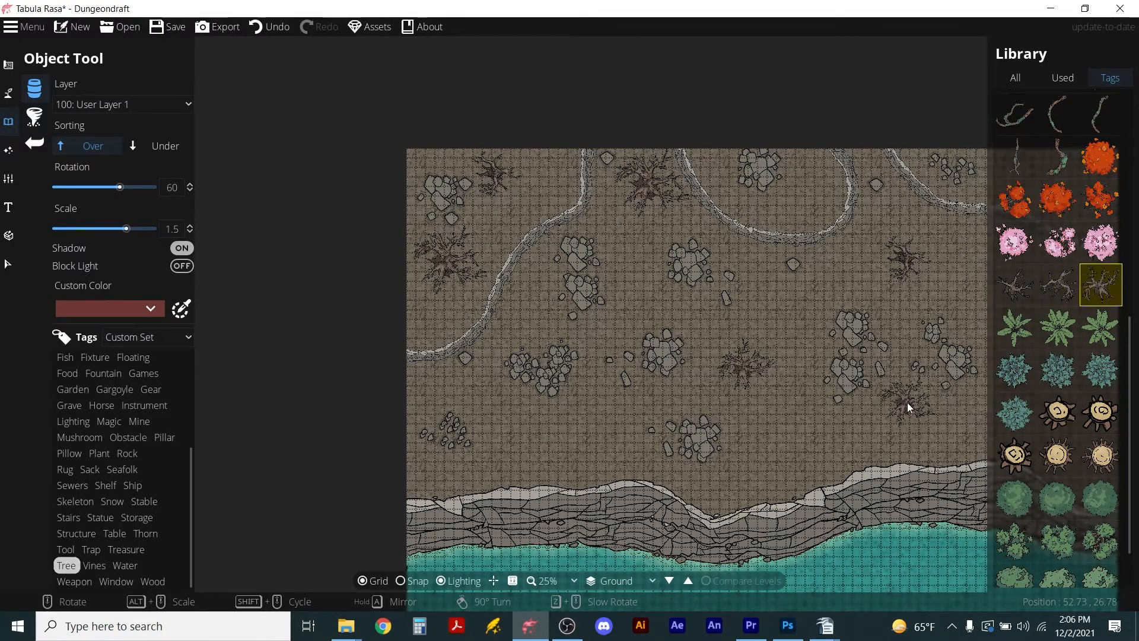
{"action": "scroll", "coordinate": [575, 279], "scroll_direction": "down", "scroll_amount": 3}
{"action": "scroll", "coordinate": [646, 292], "scroll_direction": "up", "scroll_amount": 3}
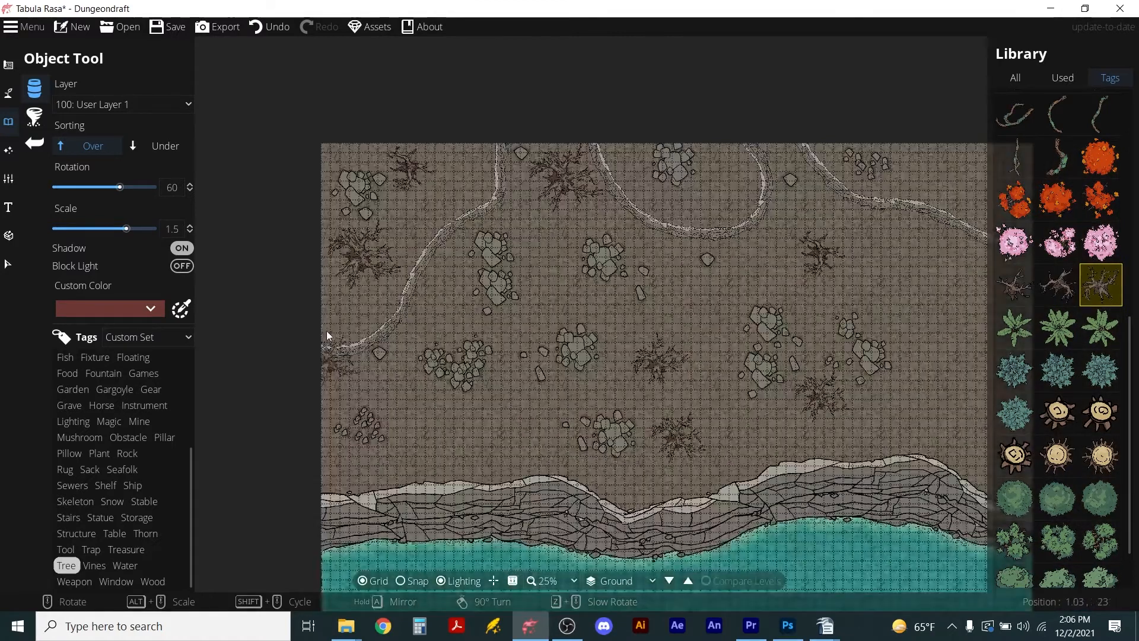
- Draw extra rock cliff paths at width 1.83 along the upper-left and upper-right ridges to thicken them
{"action": "left_click", "coordinate": [8, 93]}
{"action": "left_click", "coordinate": [51, 175]}
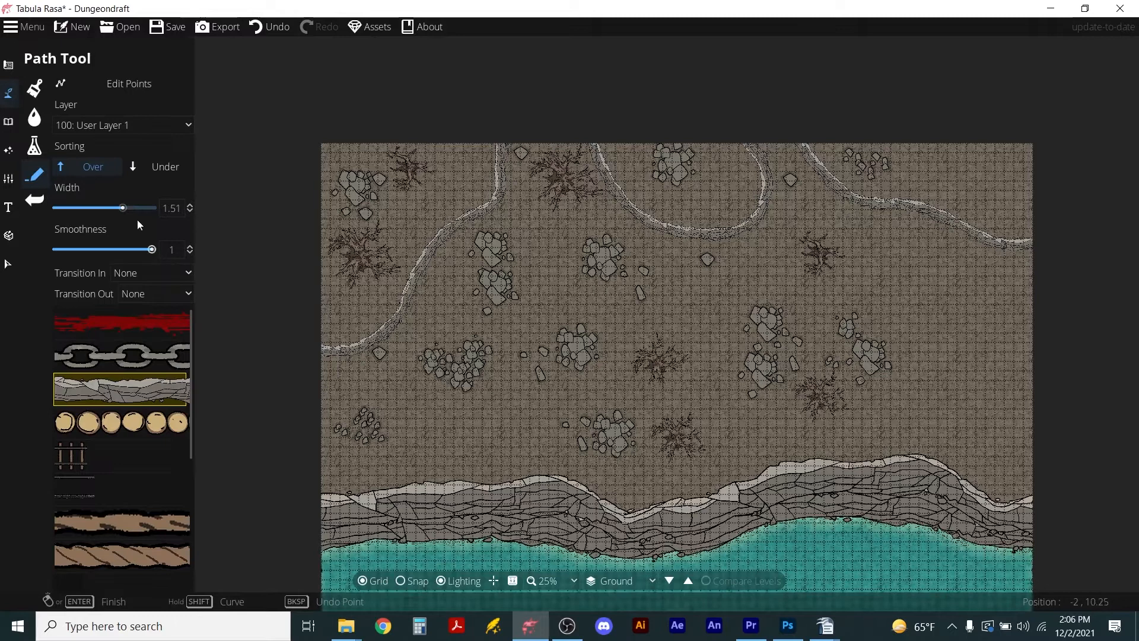
{"action": "left_click", "coordinate": [126, 209]}
{"action": "mouse_move", "coordinate": [318, 337]}
{"action": "left_mouse_down"}
{"action": "mouse_move", "coordinate": [348, 343]}
{"action": "mouse_move", "coordinate": [381, 322]}
{"action": "mouse_move", "coordinate": [426, 248]}
{"action": "mouse_move", "coordinate": [498, 178]}
{"action": "mouse_move", "coordinate": [483, 119]}
{"action": "left_mouse_up"}
{"action": "mouse_move", "coordinate": [796, 132]}
{"action": "left_mouse_down"}
{"action": "mouse_move", "coordinate": [850, 186]}
{"action": "mouse_move", "coordinate": [1022, 240]}
{"action": "left_mouse_up"}
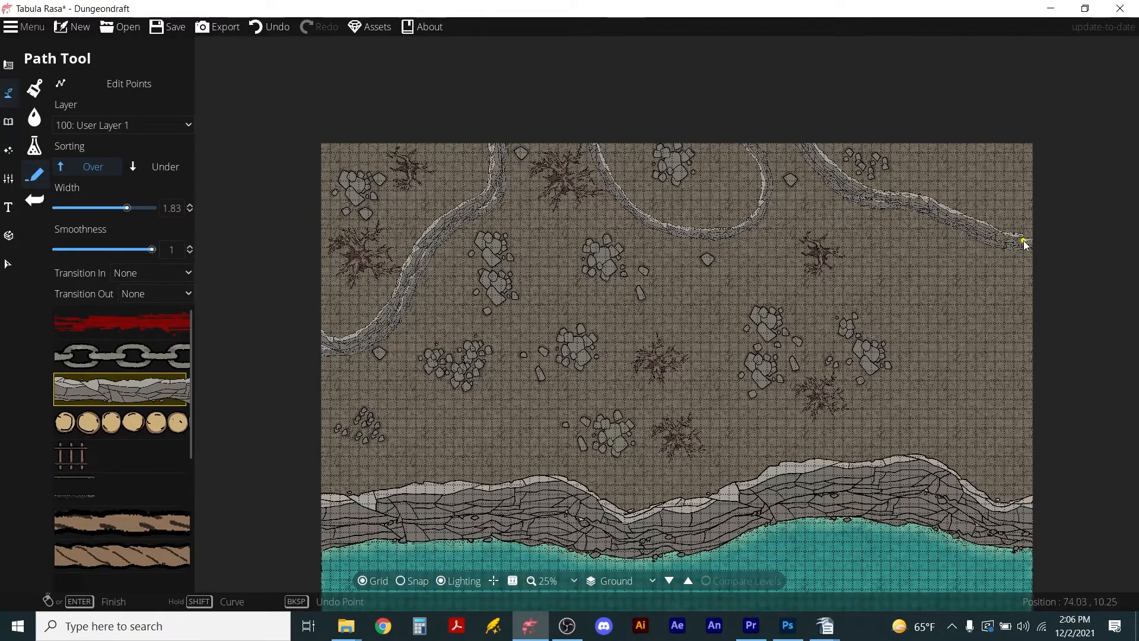
- Set up the Terrain Brush with Terrain Gravel in the third slot in place of Terrain Rocky
{"action": "scroll", "coordinate": [679, 315], "scroll_direction": "down", "scroll_amount": 2}
{"action": "scroll", "coordinate": [721, 331], "scroll_direction": "up", "scroll_amount": 2}
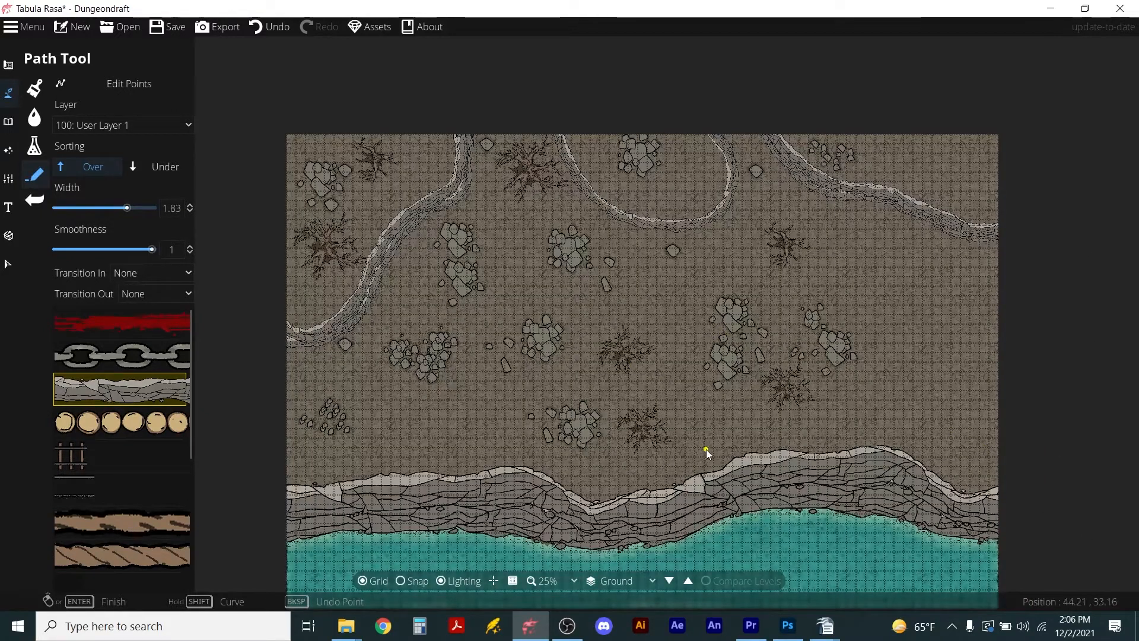
{"action": "left_click_drag", "start_coordinate": [713, 401], "coordinate": [716, 354]}
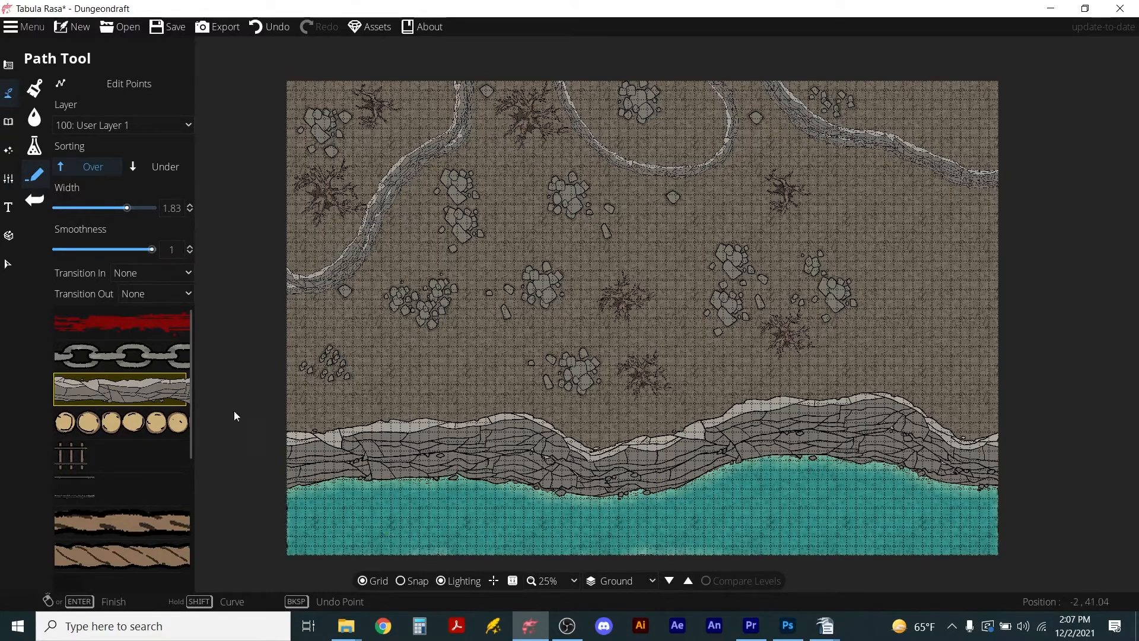
{"action": "left_click", "coordinate": [4, 67]}
{"action": "left_click", "coordinate": [8, 93]}
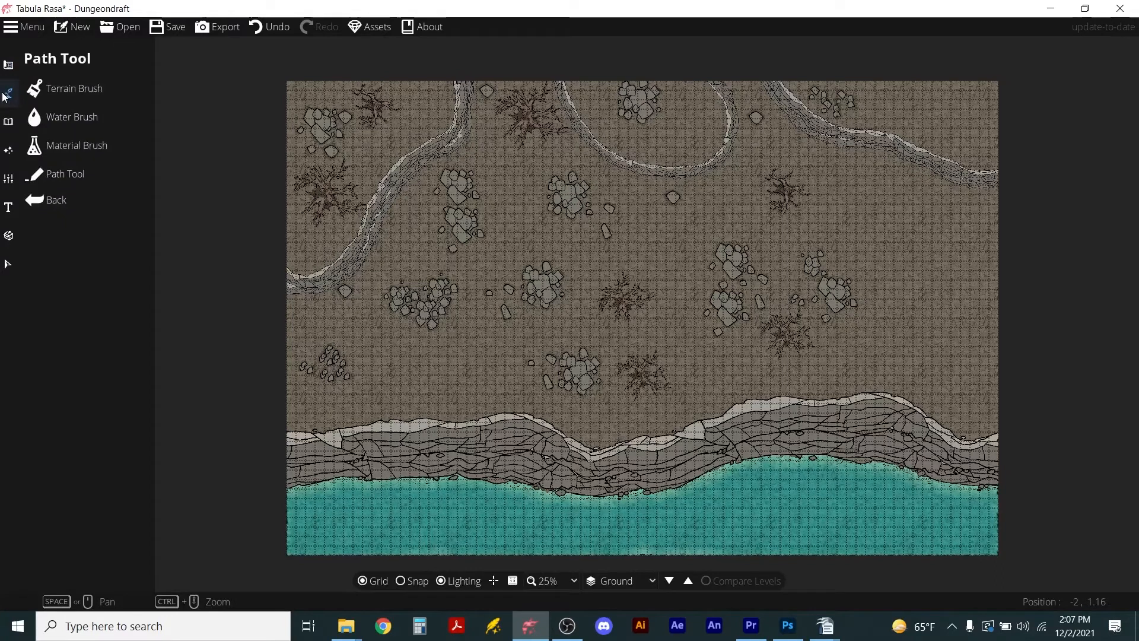
{"action": "left_click", "coordinate": [55, 101]}
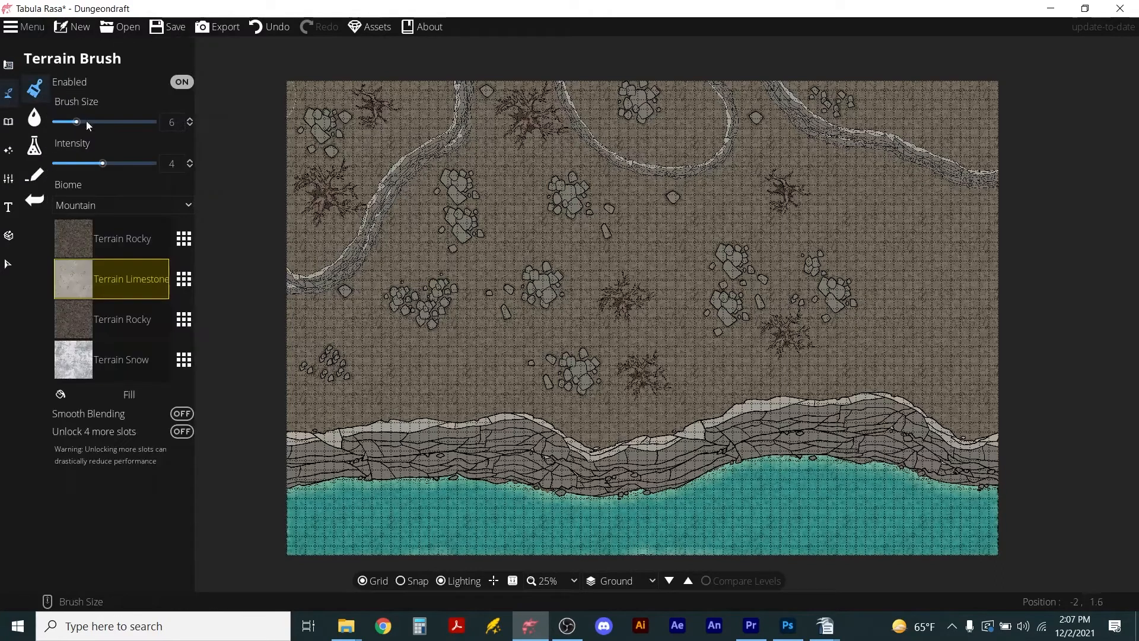
{"action": "left_click", "coordinate": [81, 319]}
{"action": "left_click", "coordinate": [185, 323]}
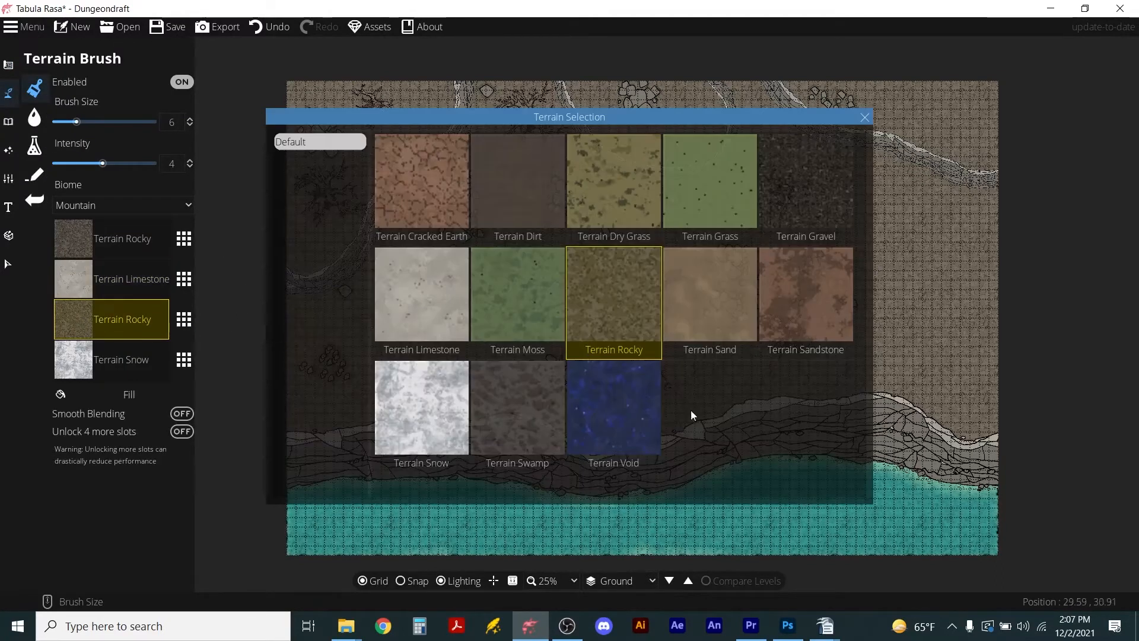
{"action": "left_click", "coordinate": [823, 239]}
- Paint gravel with brush size 2 along the foot of the upper-left ridge's lower end
{"action": "scroll", "coordinate": [372, 285], "scroll_direction": "down", "scroll_amount": 3}
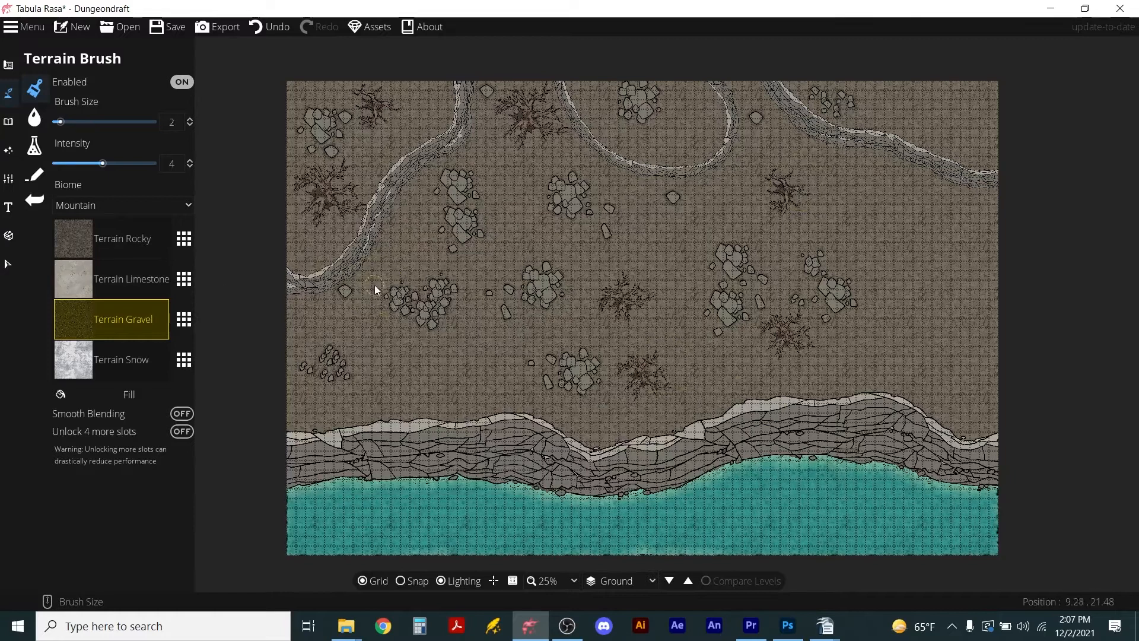
{"action": "scroll", "coordinate": [369, 275], "scroll_direction": "up", "scroll_amount": 3}
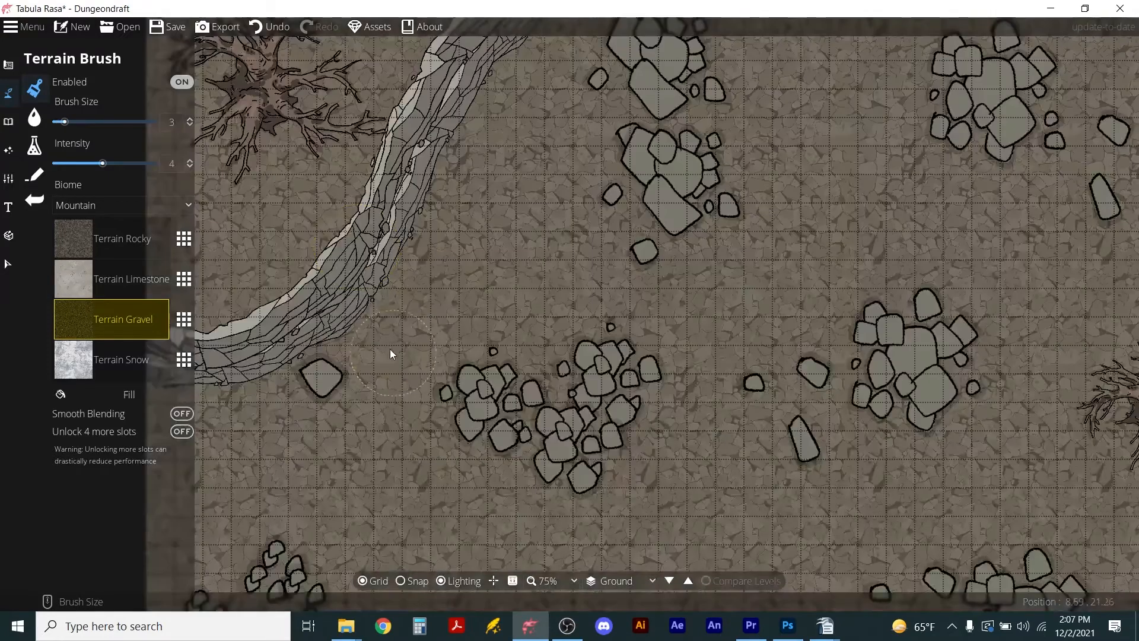
{"action": "scroll", "coordinate": [362, 338], "scroll_direction": "down", "scroll_amount": 1}
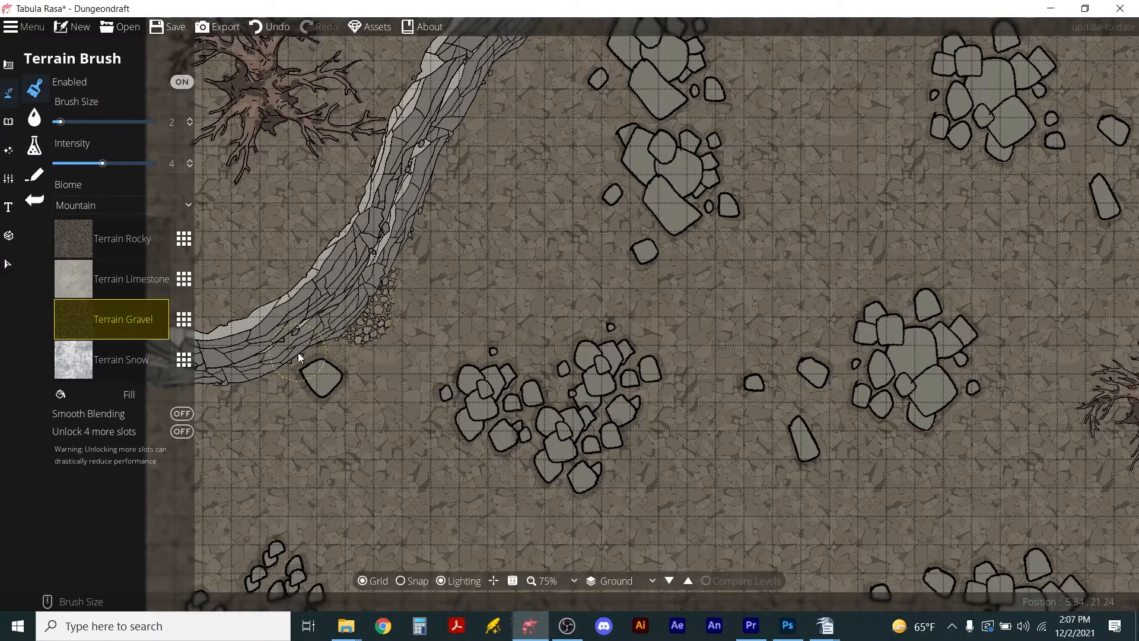
{"action": "left_click_drag", "start_coordinate": [208, 396], "coordinate": [266, 386]}
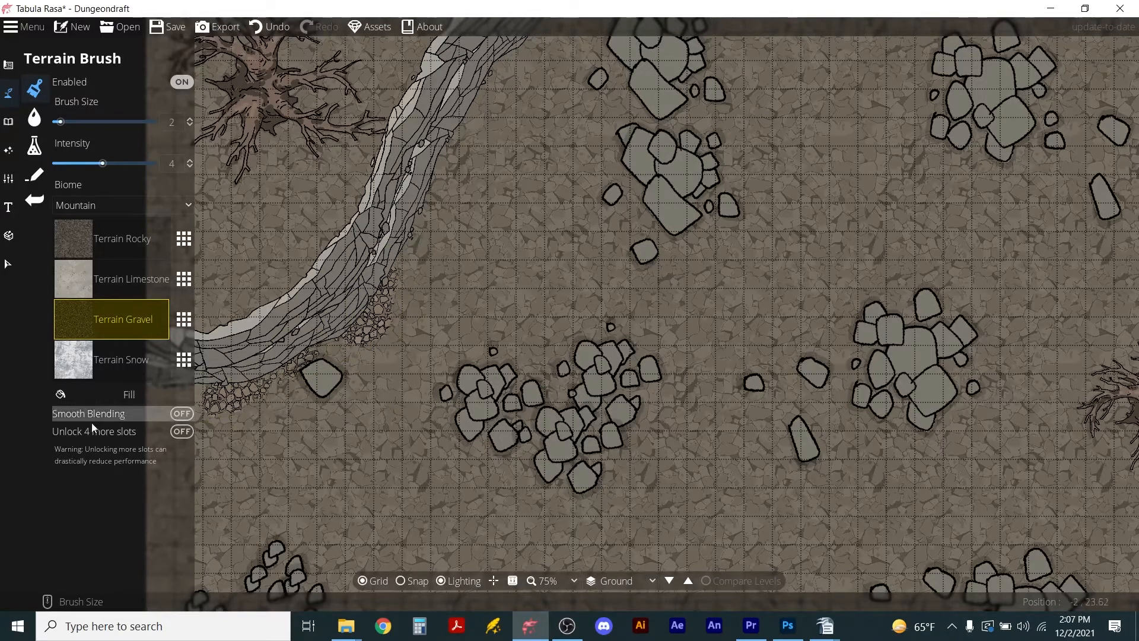
- Turn on Smooth Blending, raise the intensity to 7.7, and continue the gravel up the foot of the upper-left ridge
{"action": "left_click", "coordinate": [177, 416]}
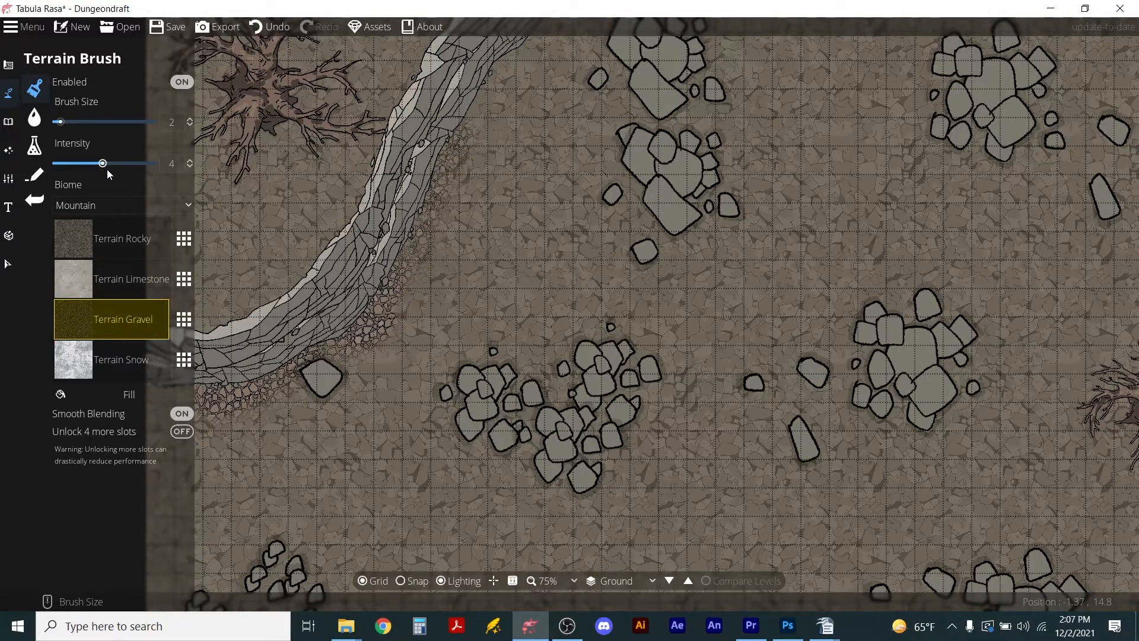
{"action": "scroll", "coordinate": [433, 185], "scroll_direction": "down", "scroll_amount": 2}
{"action": "scroll", "coordinate": [464, 113], "scroll_direction": "up", "scroll_amount": 2}
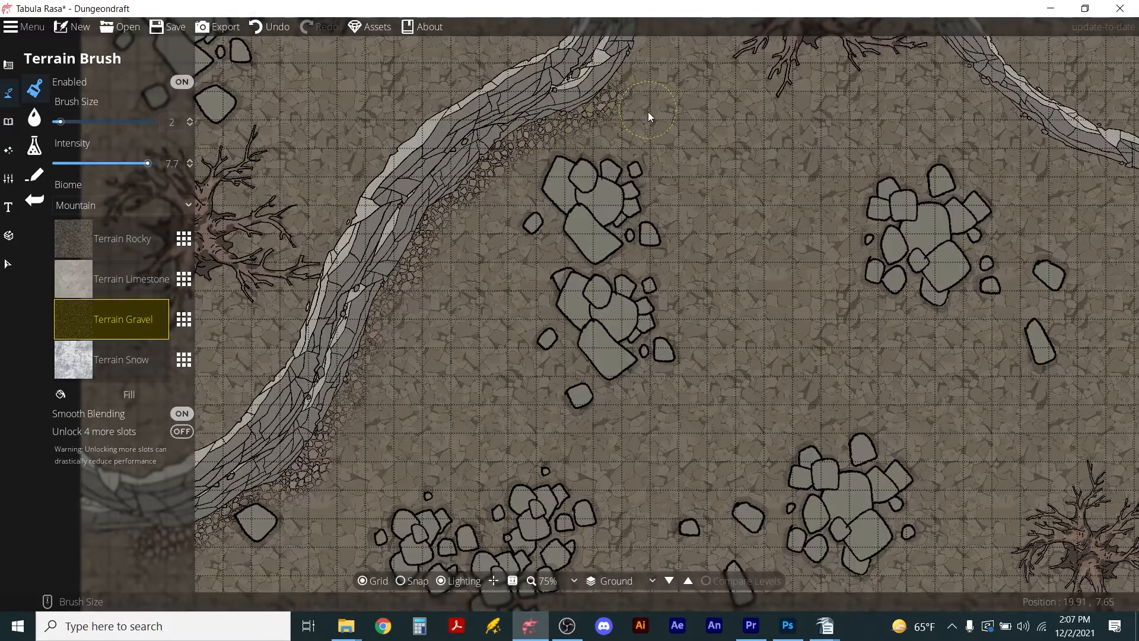
- Paint gravel around the outer foot of the curved middle ridge
{"action": "scroll", "coordinate": [648, 110], "scroll_direction": "down", "scroll_amount": 3}
{"action": "scroll", "coordinate": [636, 205], "scroll_direction": "up", "scroll_amount": 2}
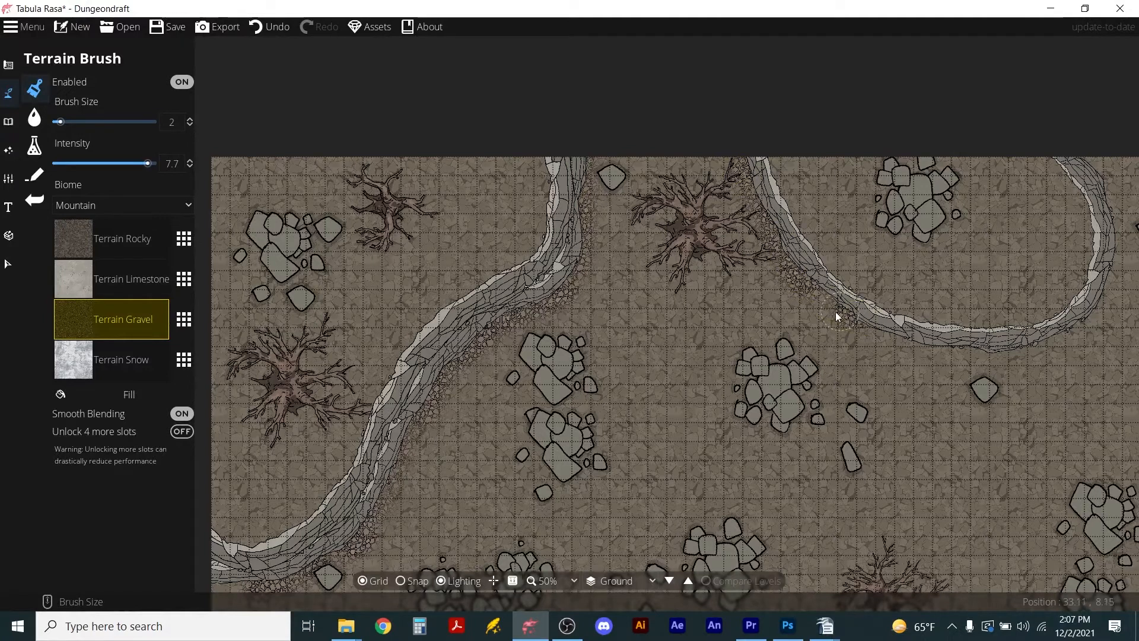
{"action": "left_click_drag", "start_coordinate": [846, 321], "coordinate": [871, 339]}
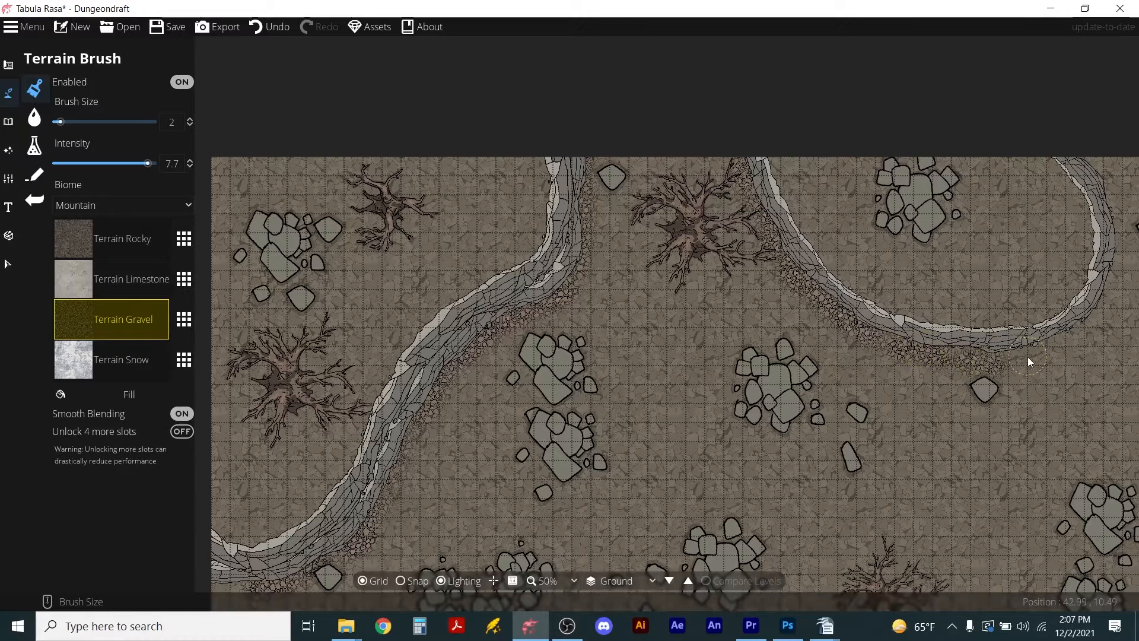
{"action": "mouse_move", "coordinate": [1098, 300]}
{"action": "left_mouse_down"}
{"action": "mouse_move", "coordinate": [1090, 176]}
{"action": "mouse_move", "coordinate": [1117, 230]}
{"action": "left_mouse_up"}
{"action": "scroll", "coordinate": [925, 433], "scroll_direction": "down", "scroll_amount": 1}
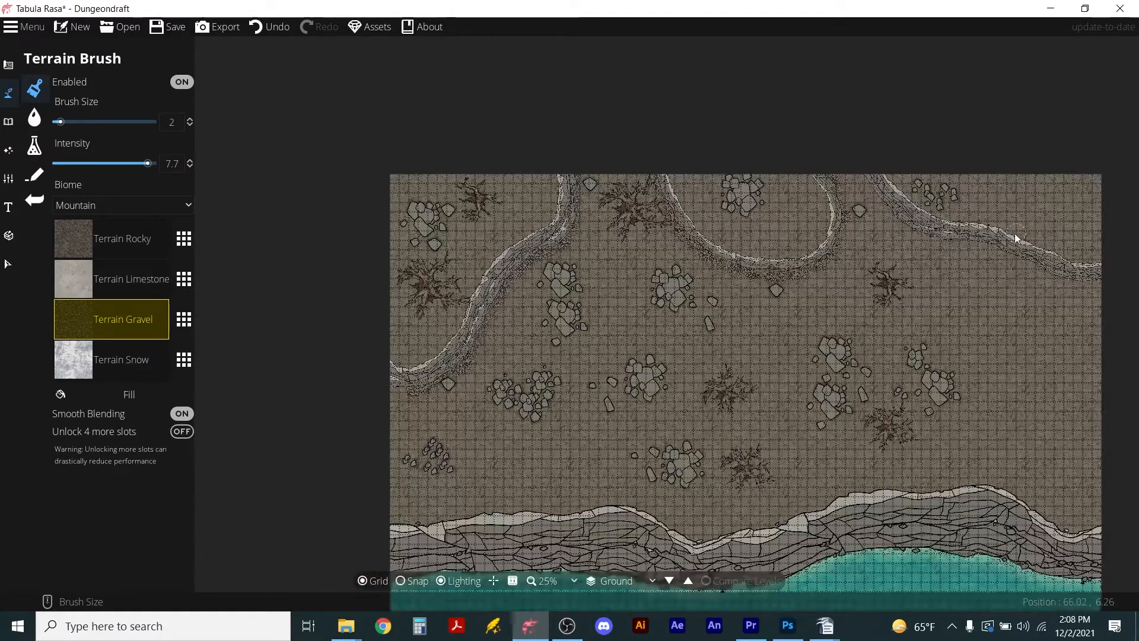
- Paint gravel along the lower side of the upper-right ridge to the map's edge
{"action": "scroll", "coordinate": [1015, 238], "scroll_direction": "up", "scroll_amount": 2}
{"action": "mouse_move", "coordinate": [897, 274]}
{"action": "left_mouse_down"}
{"action": "mouse_move", "coordinate": [980, 294]}
{"action": "mouse_move", "coordinate": [1041, 333]}
{"action": "left_mouse_up"}
{"action": "scroll", "coordinate": [1042, 334], "scroll_direction": "down", "scroll_amount": 1}
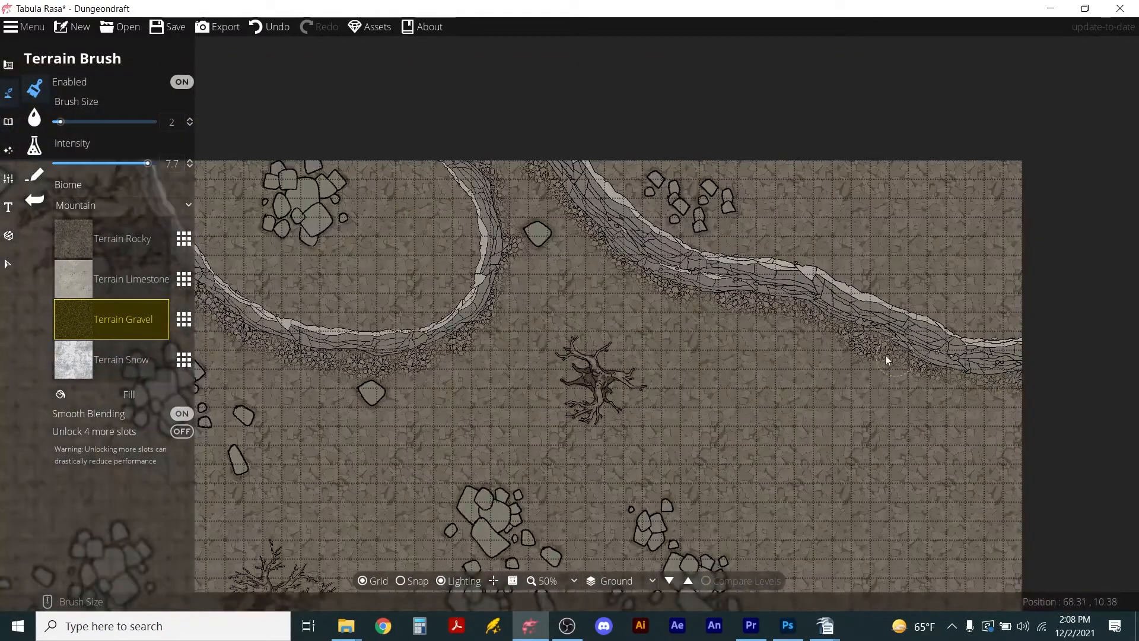
- Paint gravel in the shallow water along the base of the coastal cliff's left half
{"action": "scroll", "coordinate": [531, 403], "scroll_direction": "down", "scroll_amount": 2}
{"action": "left_click_drag", "start_coordinate": [493, 496], "coordinate": [642, 268]}
{"action": "scroll", "coordinate": [421, 362], "scroll_direction": "up", "scroll_amount": 2}
{"action": "mouse_move", "coordinate": [303, 259]}
{"action": "left_mouse_down"}
{"action": "mouse_move", "coordinate": [401, 242]}
{"action": "mouse_move", "coordinate": [564, 240]}
{"action": "mouse_move", "coordinate": [869, 275]}
{"action": "mouse_move", "coordinate": [1053, 261]}
{"action": "mouse_move", "coordinate": [860, 287]}
{"action": "mouse_move", "coordinate": [767, 256]}
{"action": "mouse_move", "coordinate": [635, 244]}
{"action": "mouse_move", "coordinate": [320, 255]}
{"action": "left_mouse_up"}
{"action": "left_click", "coordinate": [67, 275]}
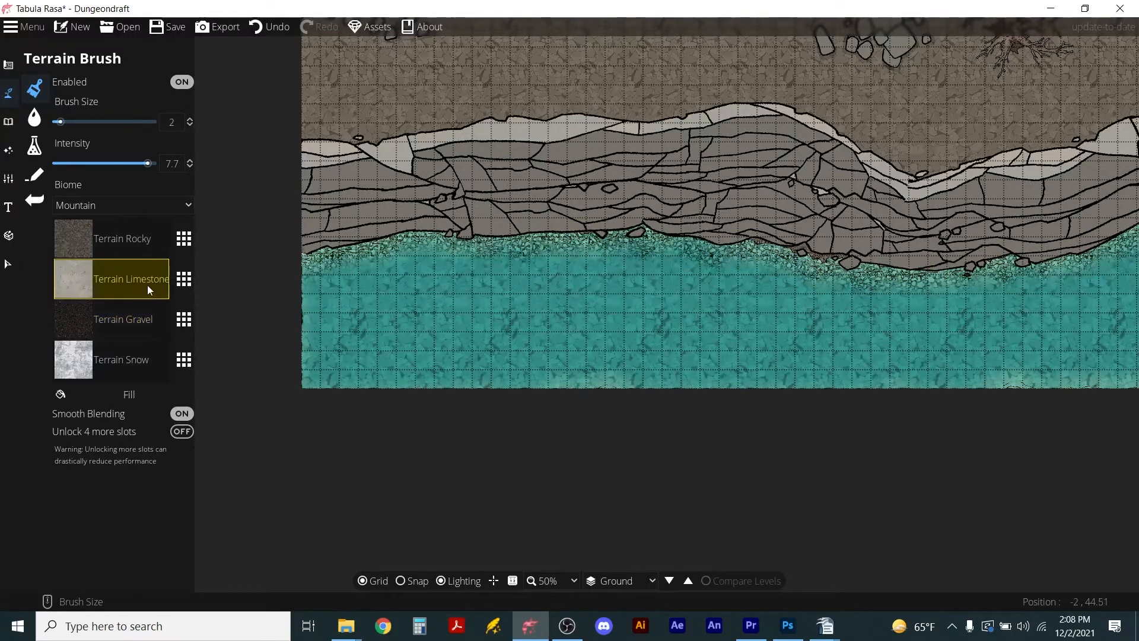
- Erase water with the largest Water Brush to form two small islets below the left half of the coastal cliff
{"action": "left_click", "coordinate": [35, 117]}
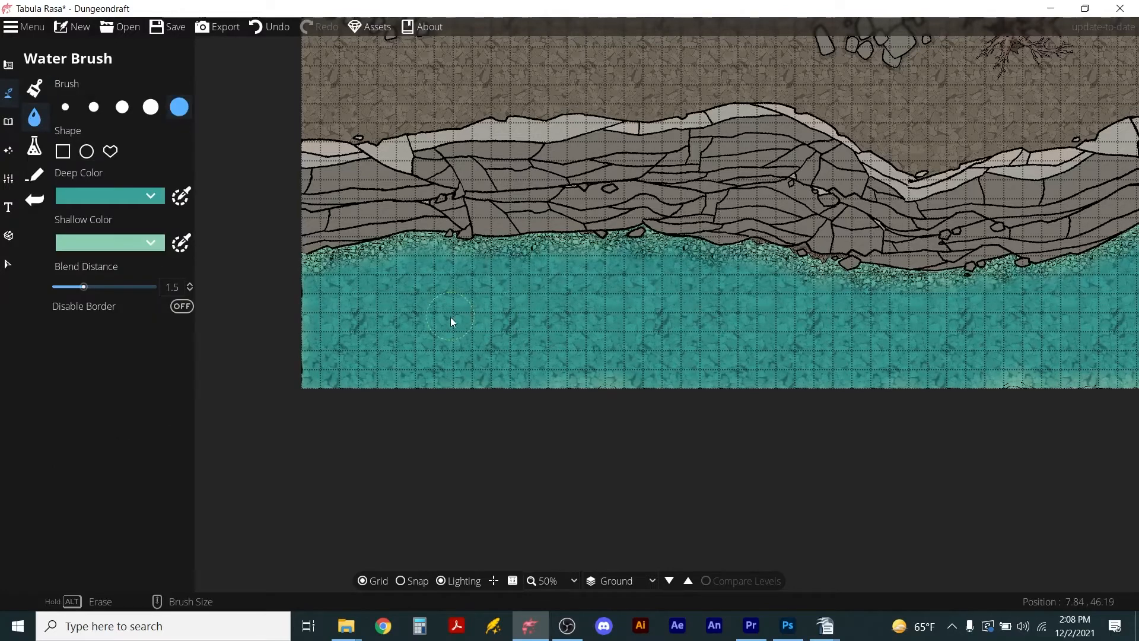
{"action": "left_click", "coordinate": [500, 338], "text": "alt"}
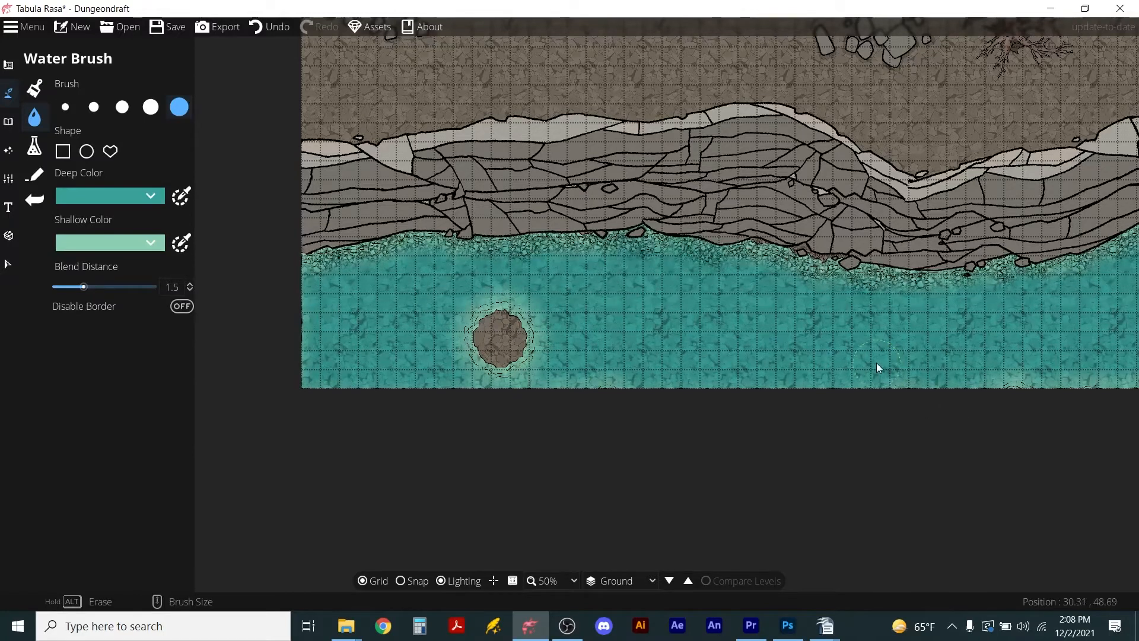
{"action": "mouse_move", "coordinate": [880, 365]}
{"action": "left_mouse_down"}
{"action": "mouse_move", "coordinate": [884, 389]}
{"action": "mouse_move", "coordinate": [954, 473]}
{"action": "left_mouse_up"}
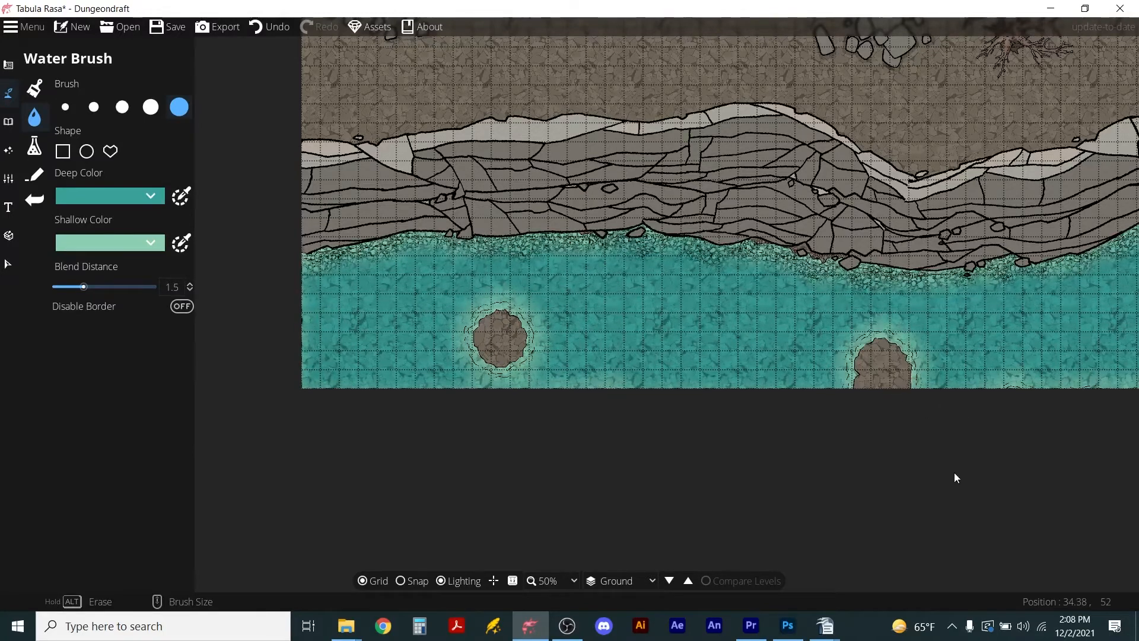
- Return to the Object Tool, filter the library by the Rock tag, and choose Rubble 08
{"action": "left_click", "coordinate": [9, 121]}
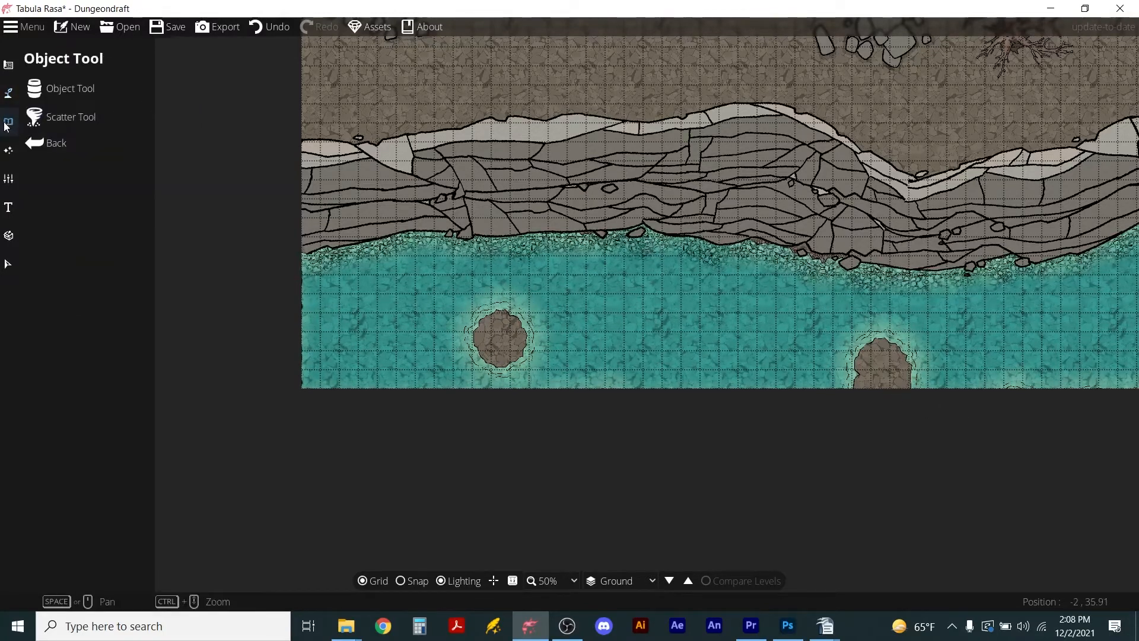
{"action": "left_click", "coordinate": [39, 91]}
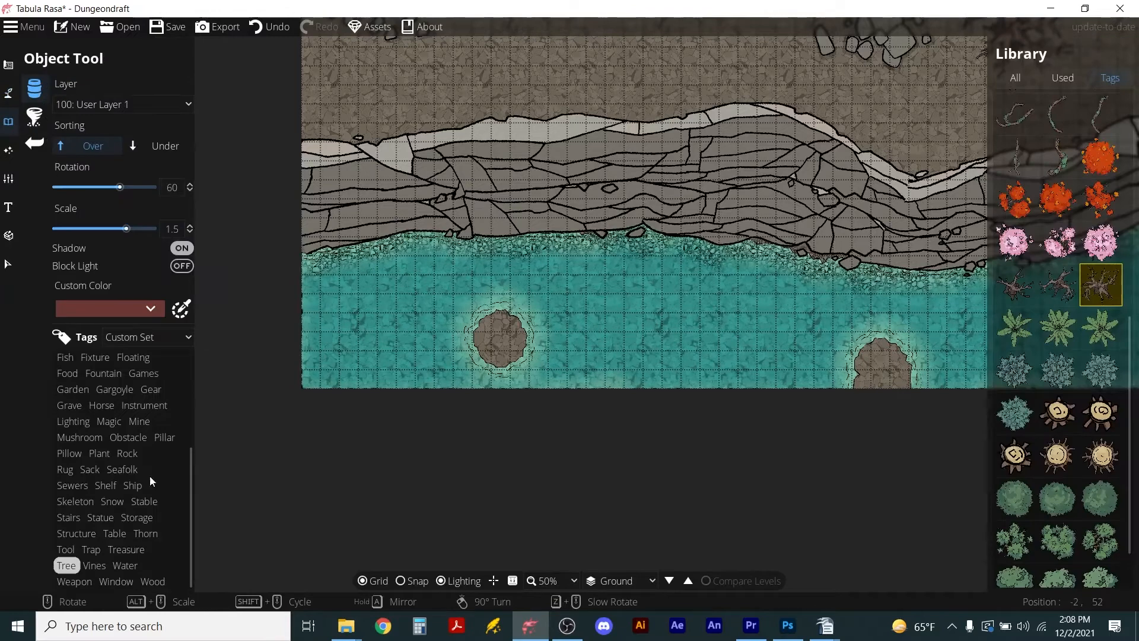
{"action": "left_click", "coordinate": [122, 452]}
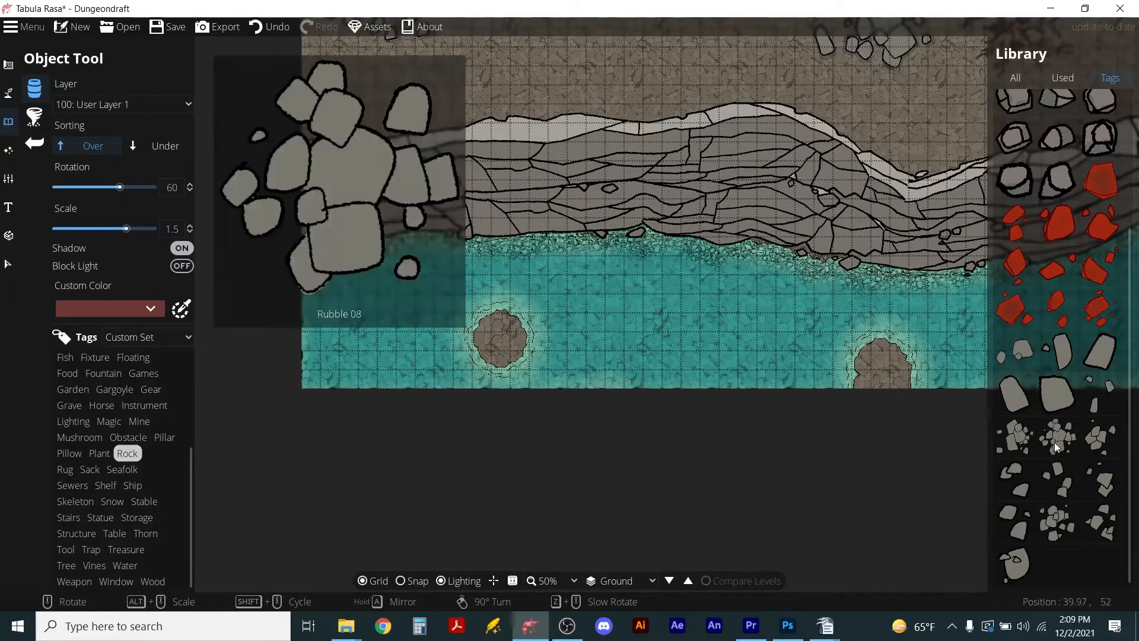
{"action": "left_click", "coordinate": [1055, 439]}
- Place rubble variants on the first islet, reducing the scale to 1 and varying the rotation
{"action": "scroll", "coordinate": [500, 338], "scroll_direction": "up", "scroll_amount": 2}
{"action": "scroll", "coordinate": [500, 334], "scroll_direction": "down", "scroll_amount": 2}
{"action": "scroll", "coordinate": [497, 335], "scroll_direction": "up", "scroll_amount": 2}
{"action": "left_click", "coordinate": [497, 326]}
{"action": "scroll", "coordinate": [515, 377], "scroll_direction": "down", "scroll_amount": 1}
{"action": "left_click", "coordinate": [520, 367]}
{"action": "scroll", "coordinate": [543, 382], "scroll_direction": "up", "scroll_amount": 2}
{"action": "left_click", "coordinate": [558, 367]}
{"action": "scroll", "coordinate": [707, 364], "scroll_direction": "down", "scroll_amount": 4}
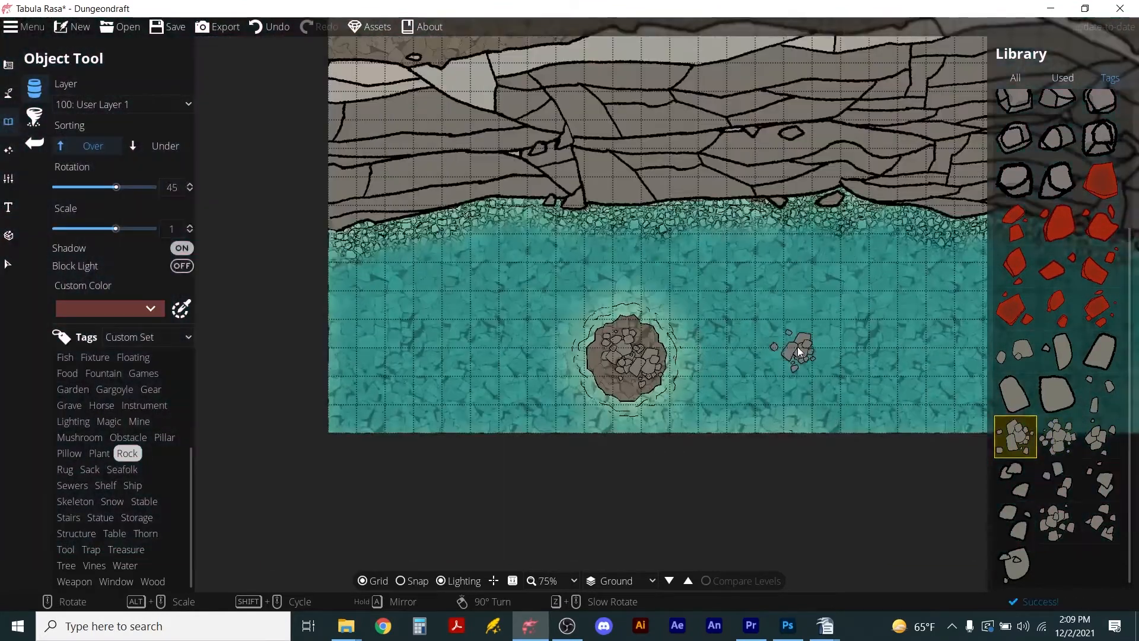
- Place small rubble and loose stones on the second islet at the lower map edge
{"action": "left_click_drag", "start_coordinate": [797, 347], "coordinate": [461, 337]}
{"action": "left_click", "coordinate": [867, 382]}
{"action": "scroll", "coordinate": [849, 401], "scroll_direction": "down", "scroll_amount": 1}
{"action": "left_click", "coordinate": [849, 401]}
{"action": "scroll", "coordinate": [870, 408], "scroll_direction": "up", "scroll_amount": 3}
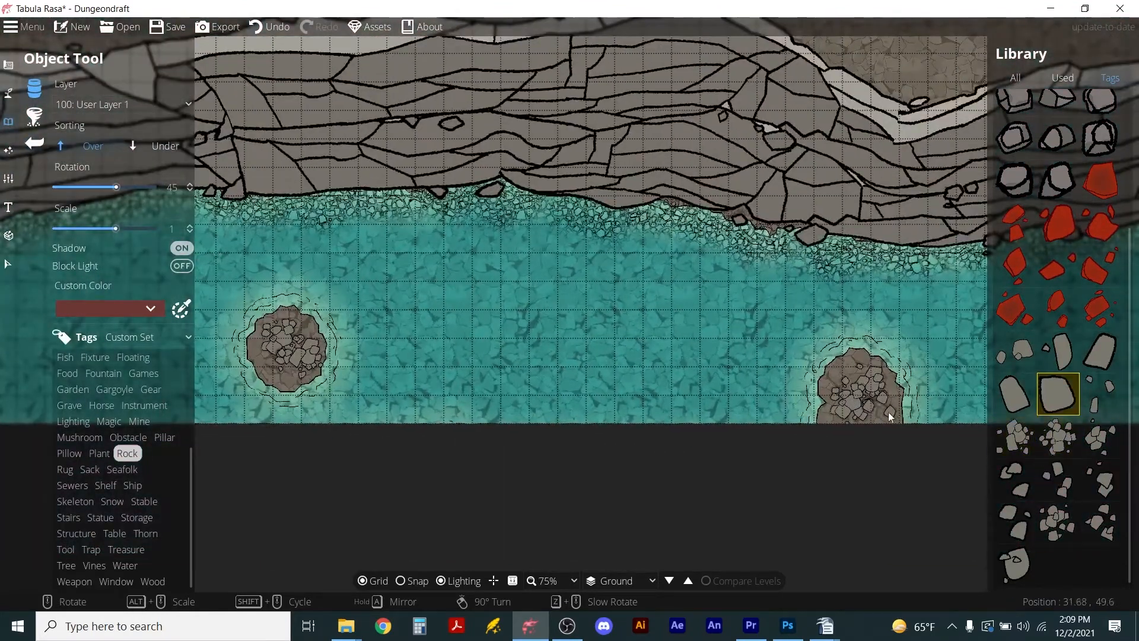
- Paint Terrain Gravel with the Terrain Brush around the shores of both islets
{"action": "left_click", "coordinate": [9, 89]}
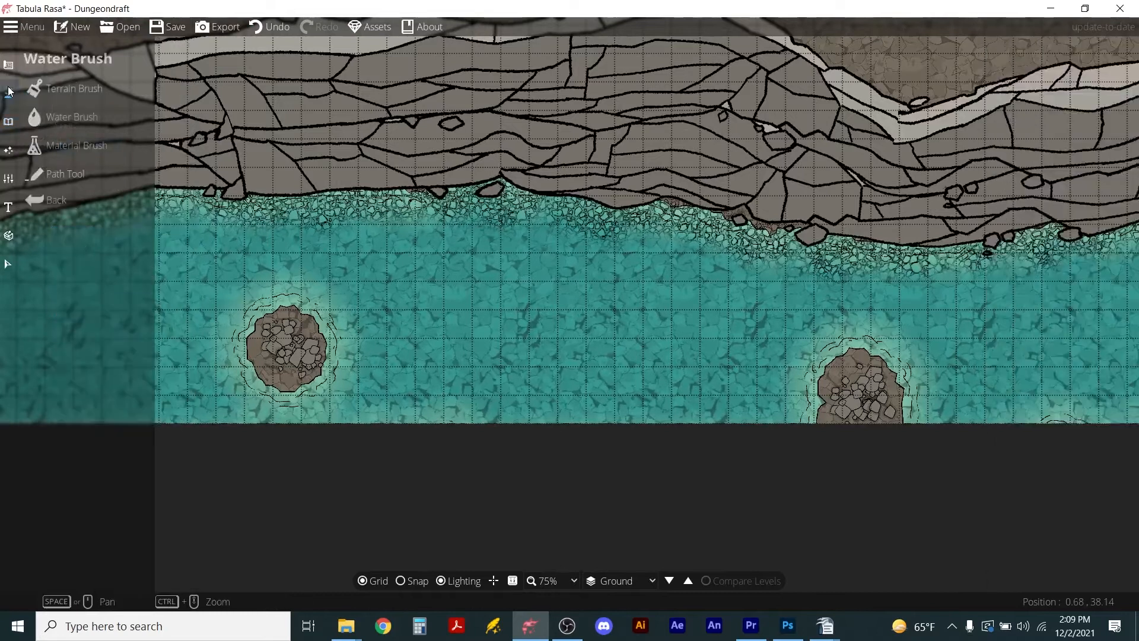
{"action": "left_click", "coordinate": [37, 91]}
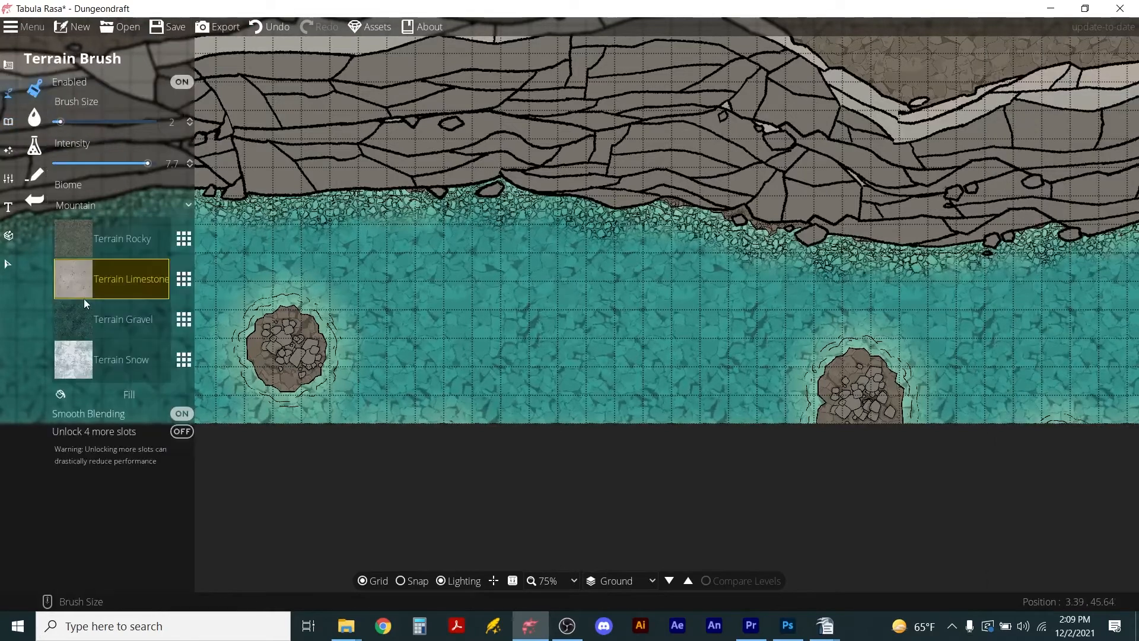
{"action": "left_click", "coordinate": [87, 317]}
{"action": "mouse_move", "coordinate": [240, 358]}
{"action": "left_mouse_down"}
{"action": "mouse_move", "coordinate": [236, 338]}
{"action": "mouse_move", "coordinate": [287, 303]}
{"action": "mouse_move", "coordinate": [302, 397]}
{"action": "mouse_move", "coordinate": [334, 350]}
{"action": "left_mouse_up"}
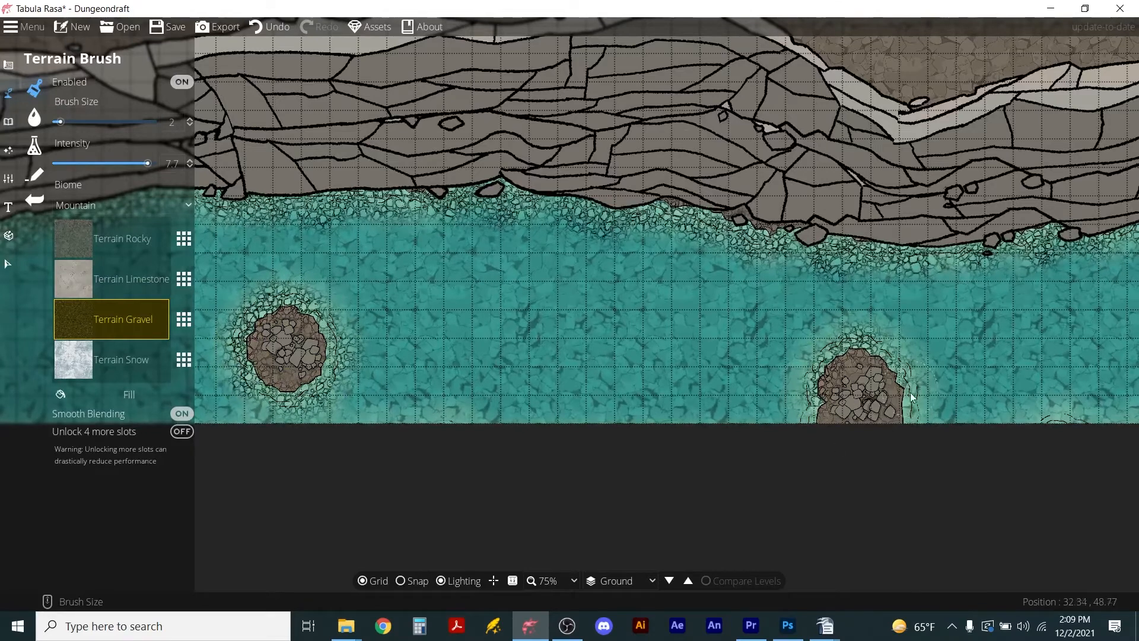
- Erase water to form a larger third islet at the lower map edge toward the right, and paint gravel around its shore
{"action": "scroll", "coordinate": [813, 382], "scroll_direction": "down", "scroll_amount": 5}
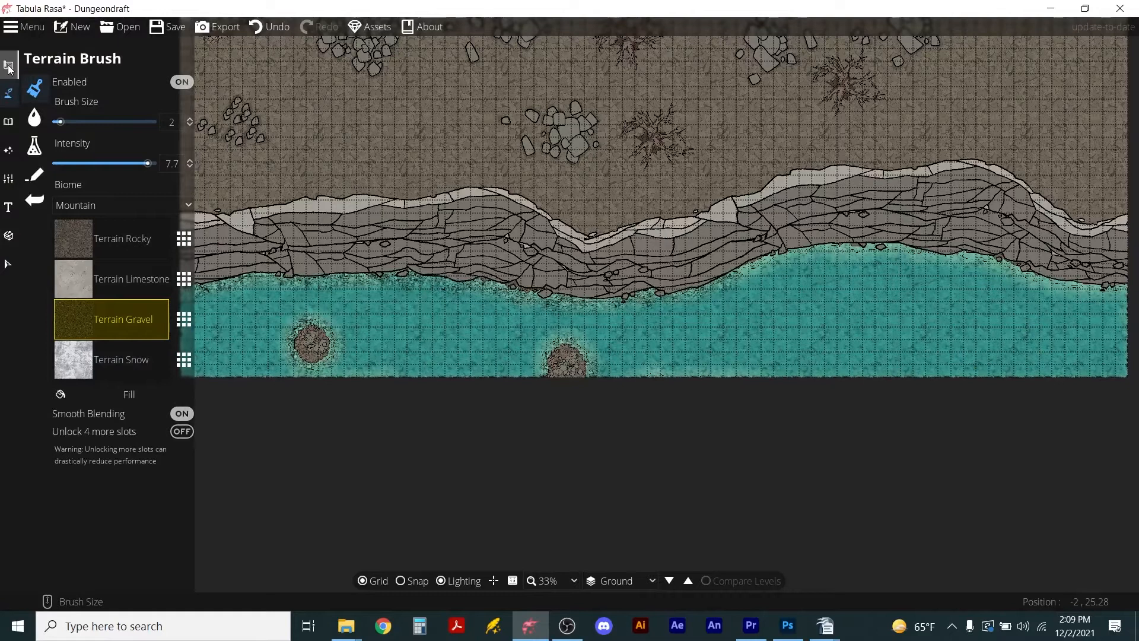
{"action": "left_click", "coordinate": [36, 118]}
{"action": "left_click", "coordinate": [913, 375], "text": "alt"}
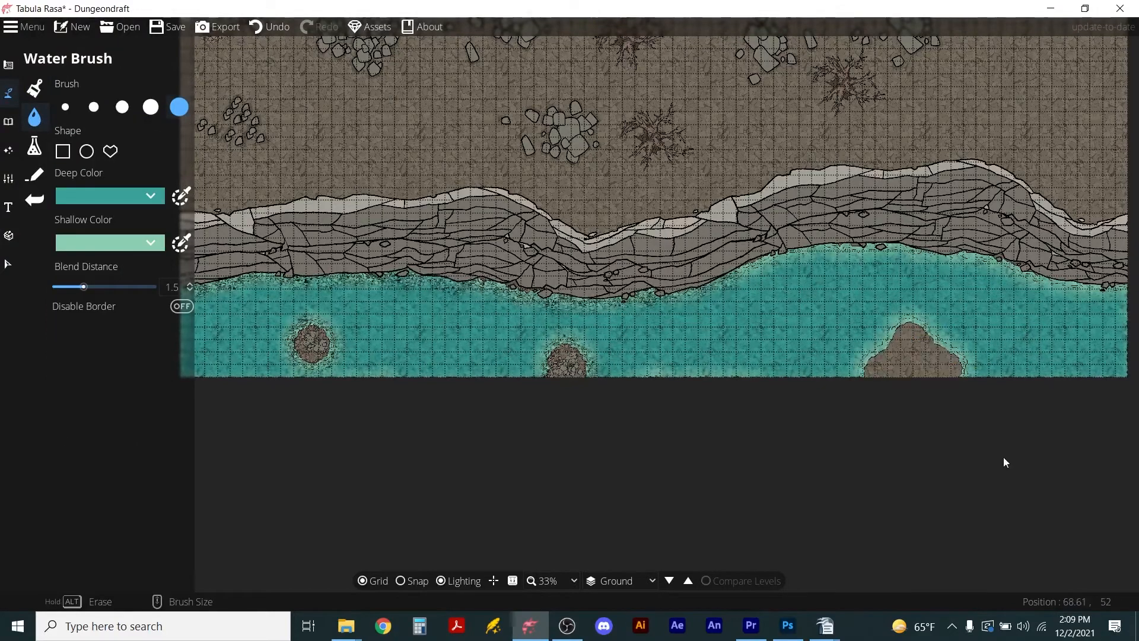
{"action": "left_click", "coordinate": [35, 89]}
{"action": "mouse_move", "coordinate": [871, 348]}
{"action": "left_mouse_down"}
{"action": "mouse_move", "coordinate": [858, 372]}
{"action": "mouse_move", "coordinate": [913, 324]}
{"action": "mouse_move", "coordinate": [962, 363]}
{"action": "left_mouse_up"}
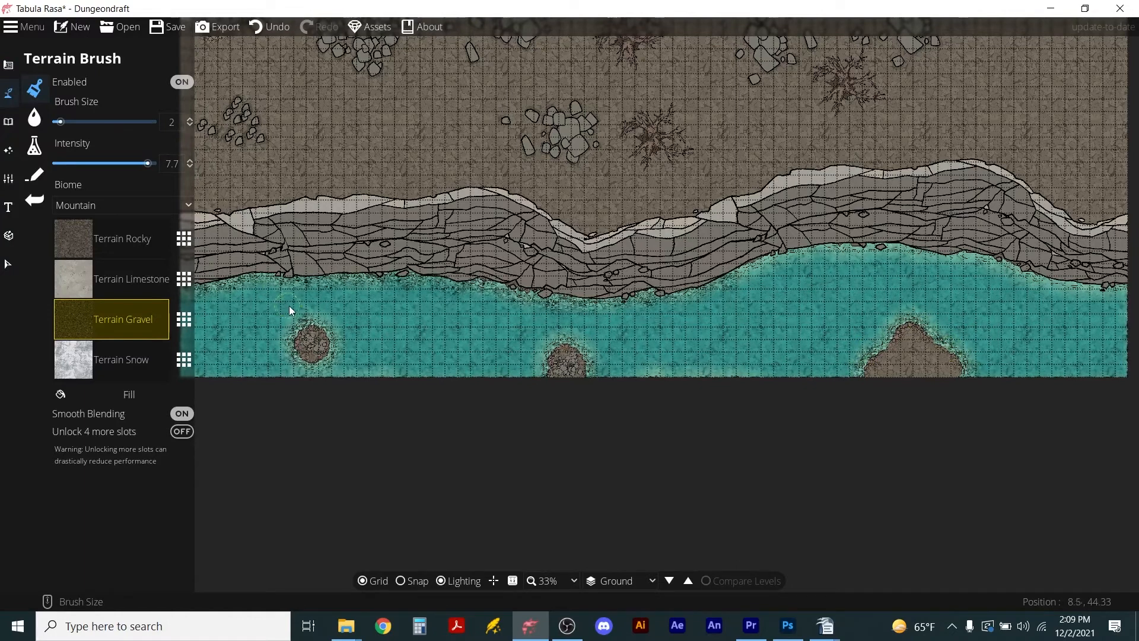
- Copy the rubble from the first islet and place the pasted copy on the large third islet
{"action": "left_click", "coordinate": [17, 266]}
{"action": "left_click_drag", "start_coordinate": [283, 315], "coordinate": [341, 369]}
{"action": "key", "text": "ctrl+c"}
{"action": "key", "text": "ctrl+v"}
{"action": "left_click_drag", "start_coordinate": [570, 317], "coordinate": [902, 366]}
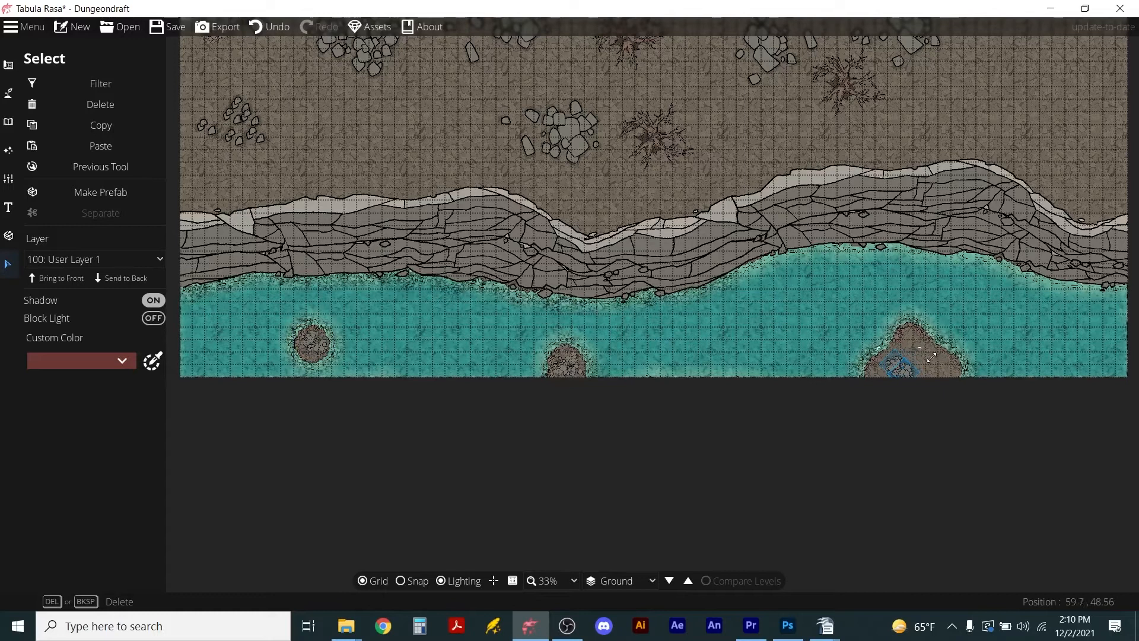
- Paste another copy of the rubble onto the large third islet beside the first copy and rotate it to a different angle
{"action": "key", "text": "ctrl+v"}
{"action": "left_click_drag", "start_coordinate": [578, 315], "coordinate": [910, 354]}
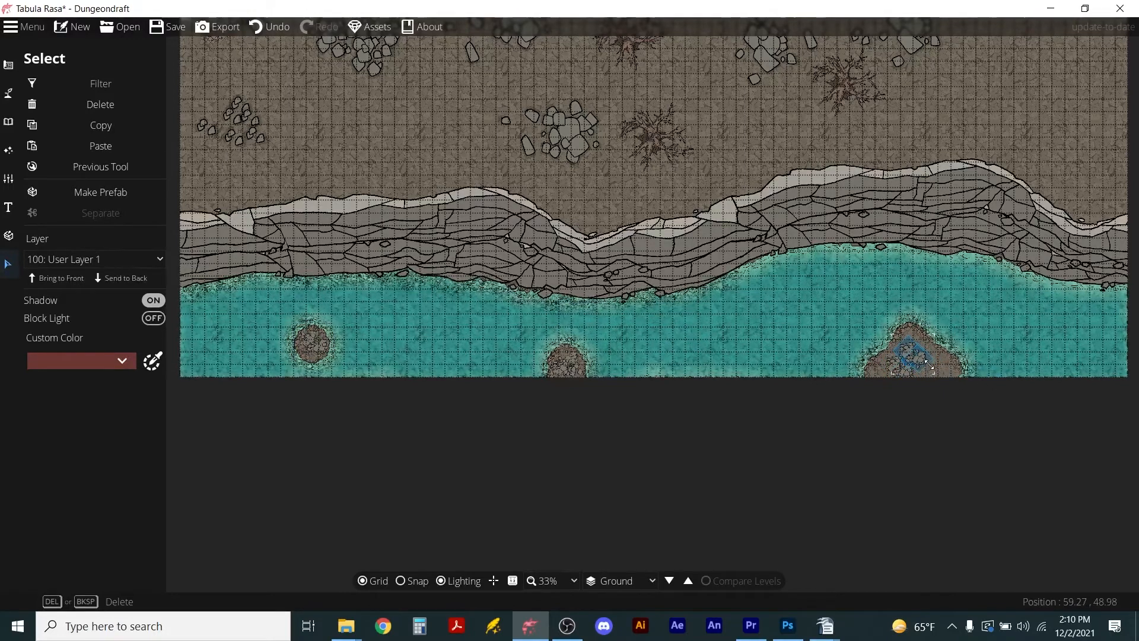
{"action": "scroll", "coordinate": [926, 362], "scroll_direction": "up", "scroll_amount": 10}
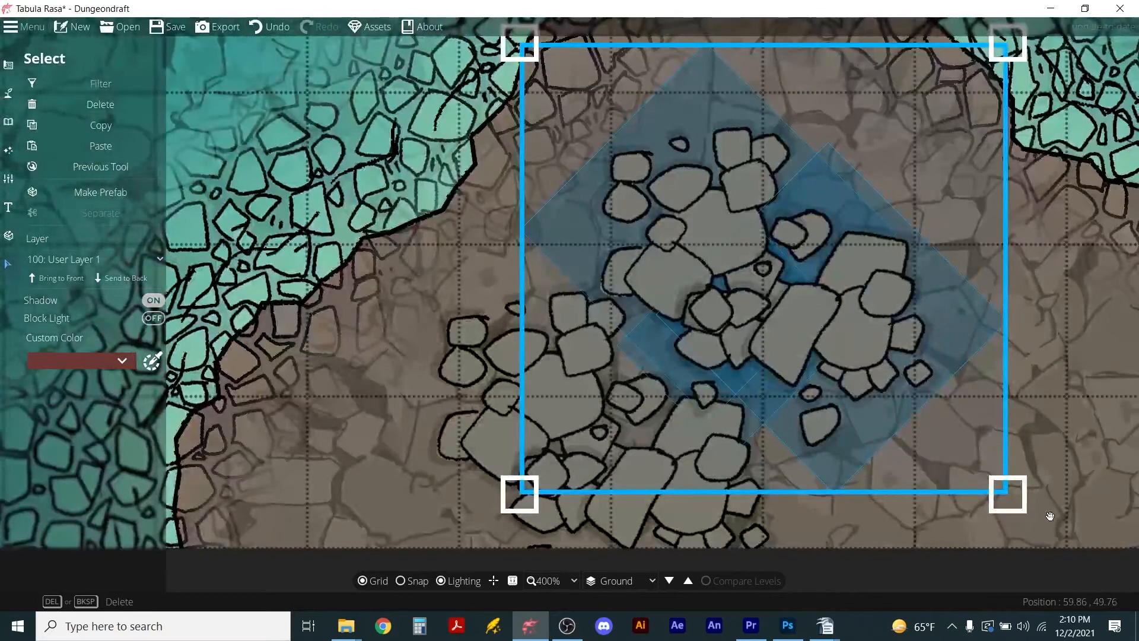
{"action": "left_click_drag", "start_coordinate": [1031, 526], "coordinate": [969, 262]}
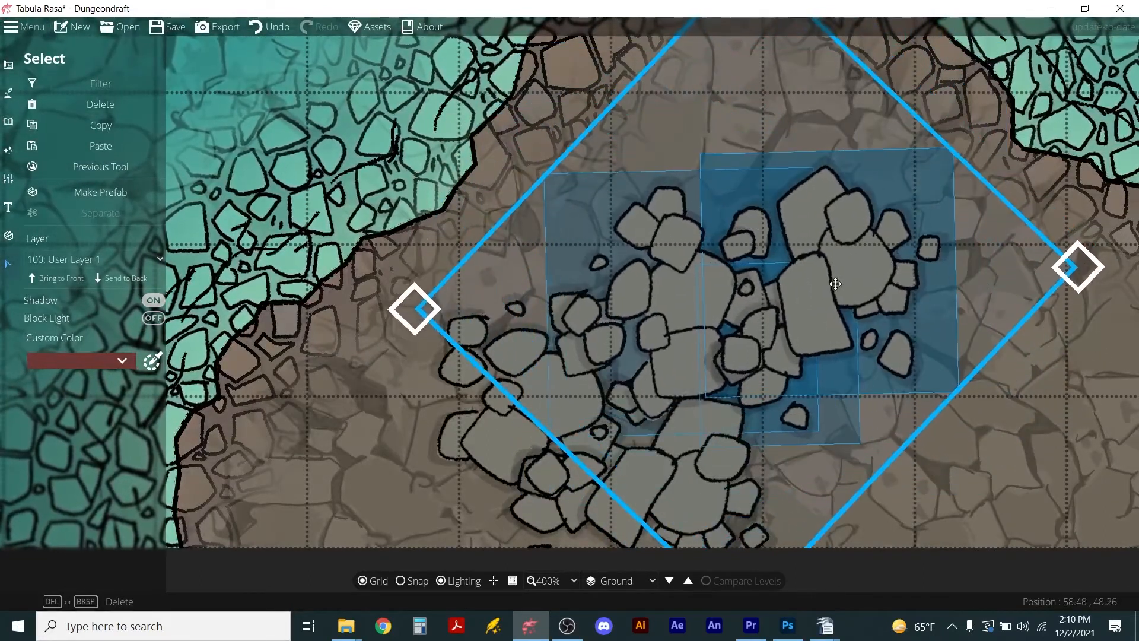
- Duplicate the rotated rubble group, place the copy near the large islet's lower edge and rotate it slightly
{"action": "scroll", "coordinate": [956, 412], "scroll_direction": "down", "scroll_amount": 3}
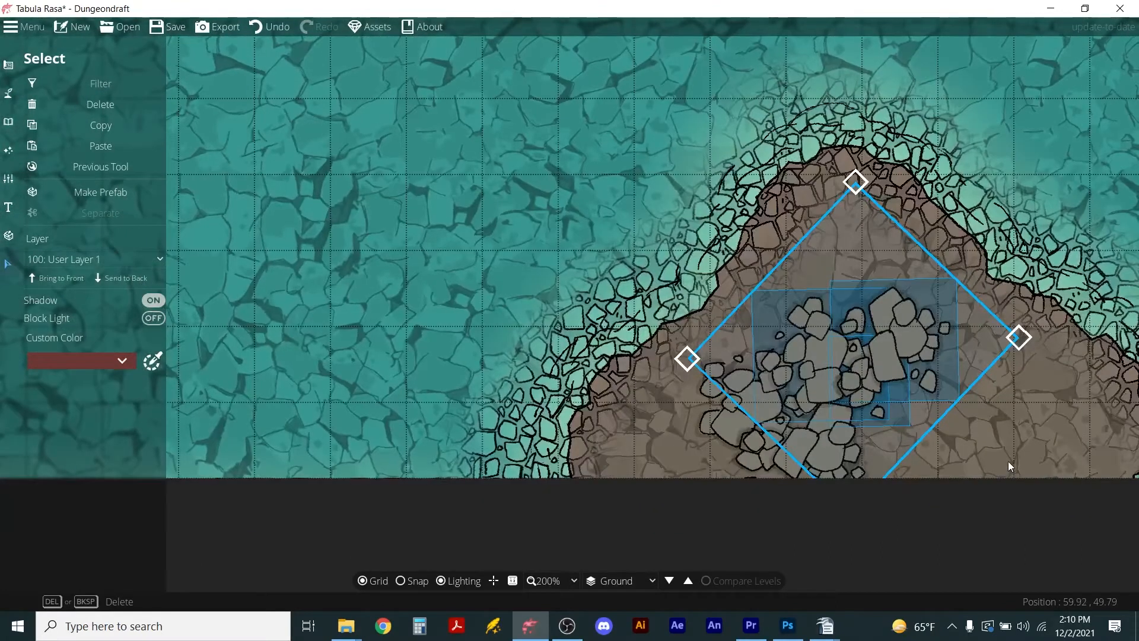
{"action": "key", "text": "ctrl+c"}
{"action": "key", "text": "ctrl+v"}
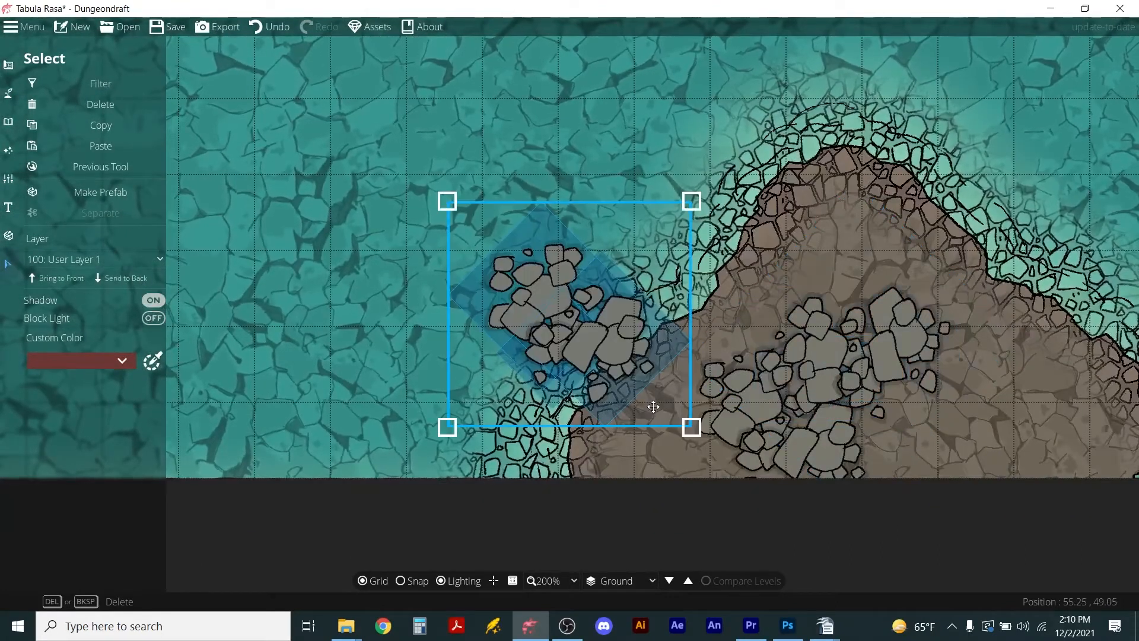
{"action": "left_click_drag", "start_coordinate": [557, 337], "coordinate": [897, 446]}
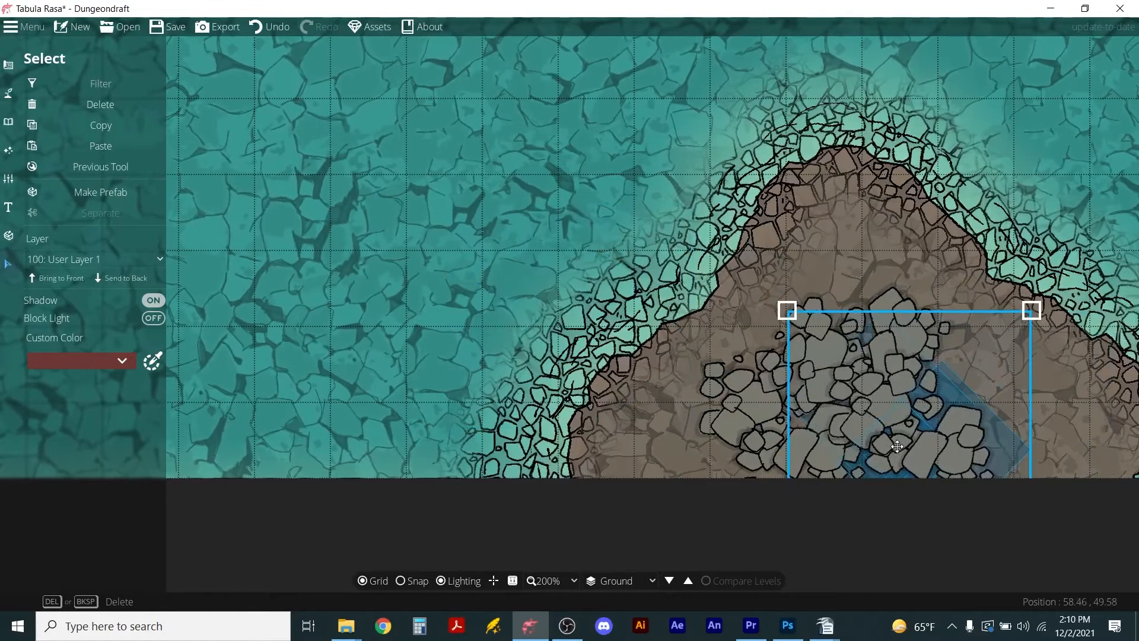
{"action": "left_click_drag", "start_coordinate": [1058, 261], "coordinate": [1114, 401]}
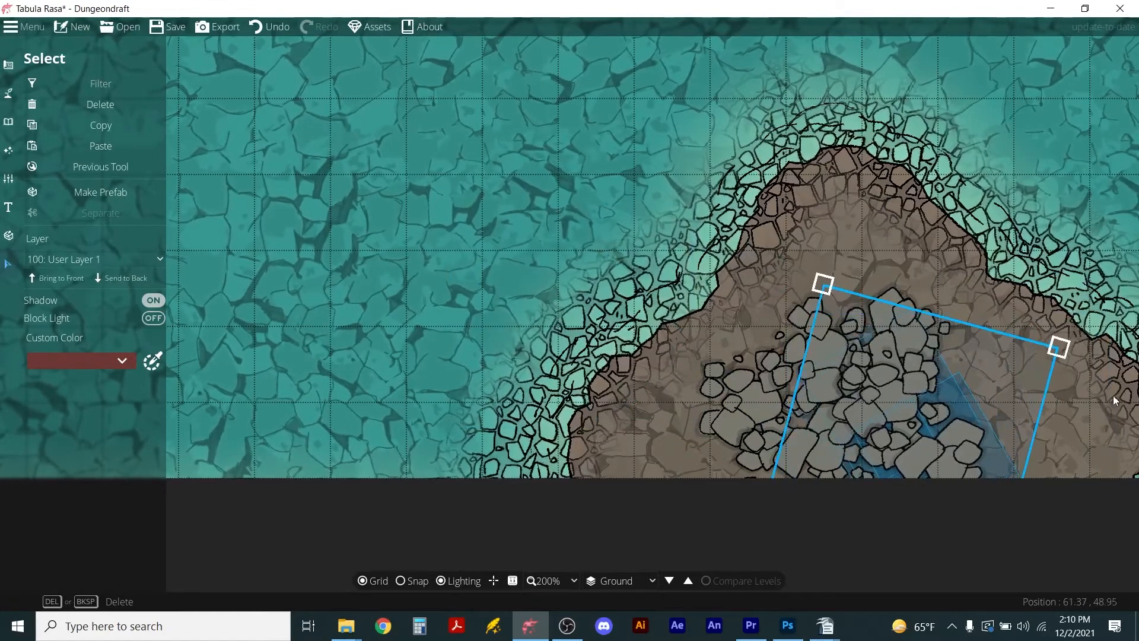
{"action": "left_click", "coordinate": [1102, 394]}
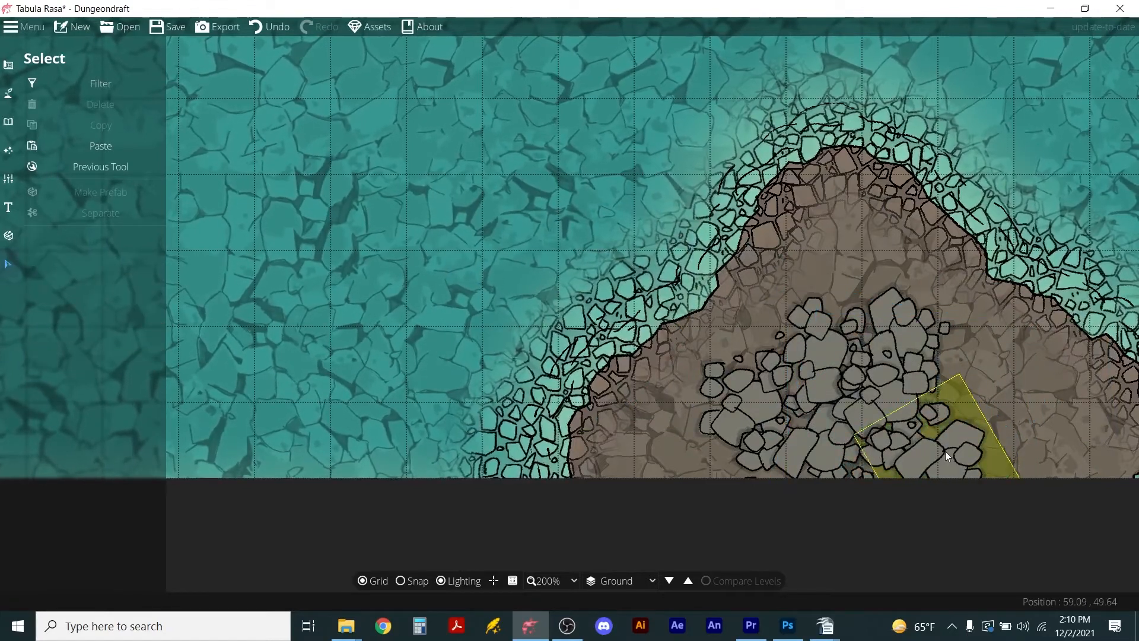
- Spread individual rubble pieces across the large islet, moving them toward its upper tip, right side and left side
{"action": "left_click_drag", "start_coordinate": [944, 450], "coordinate": [837, 225]}
{"action": "left_click", "coordinate": [1033, 403]}
{"action": "left_click_drag", "start_coordinate": [916, 339], "coordinate": [1034, 398]}
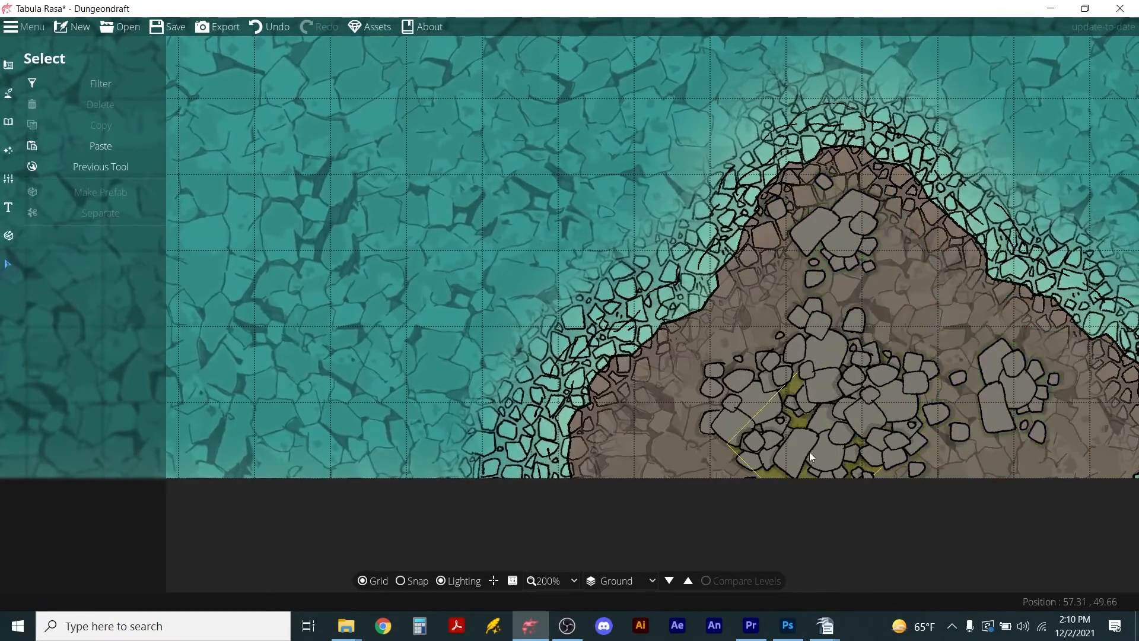
{"action": "left_click_drag", "start_coordinate": [809, 451], "coordinate": [692, 433]}
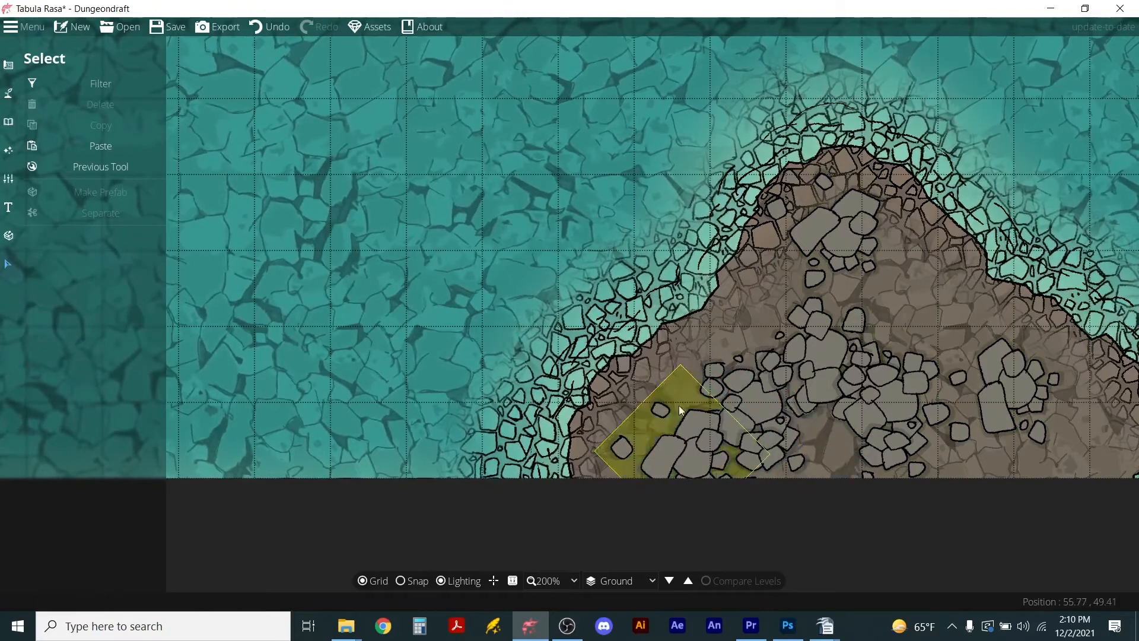
- Save the map in the Documents folder under the file name "sea cave map one"
{"action": "scroll", "coordinate": [404, 298], "scroll_direction": "down", "scroll_amount": 10}
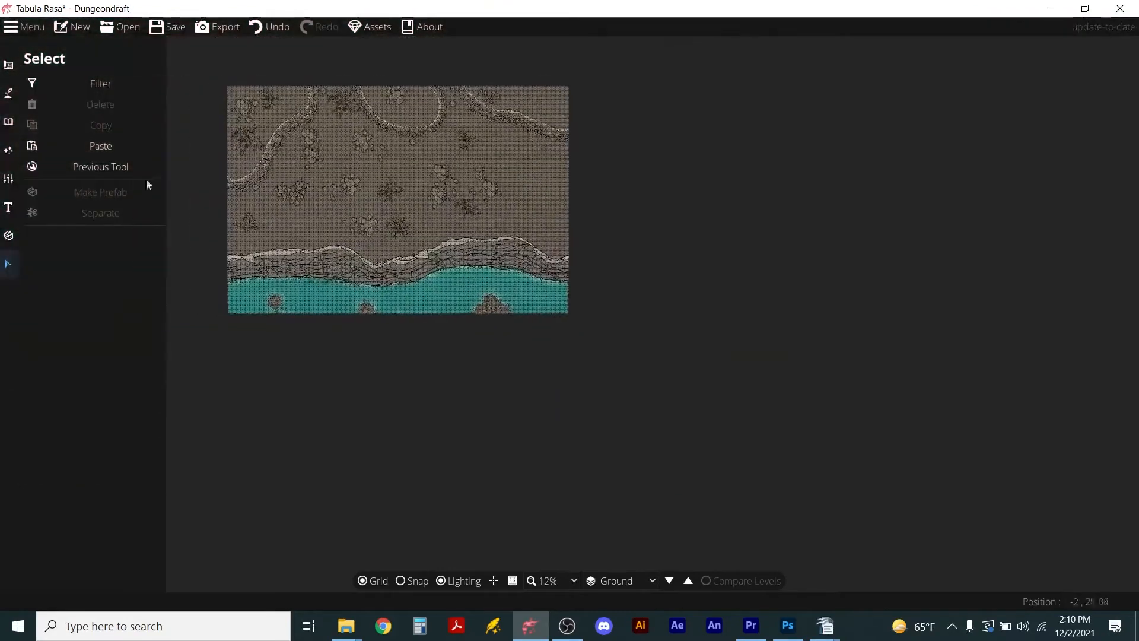
{"action": "scroll", "coordinate": [216, 201], "scroll_direction": "up", "scroll_amount": 3}
{"action": "scroll", "coordinate": [507, 251], "scroll_direction": "down", "scroll_amount": 2}
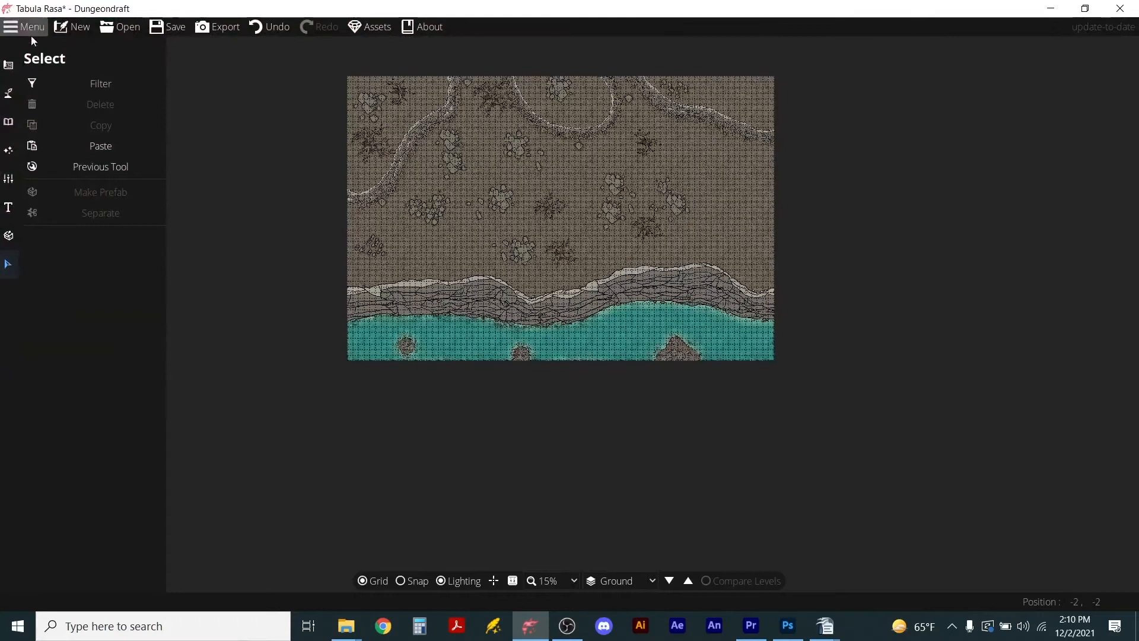
{"action": "left_click", "coordinate": [158, 28]}
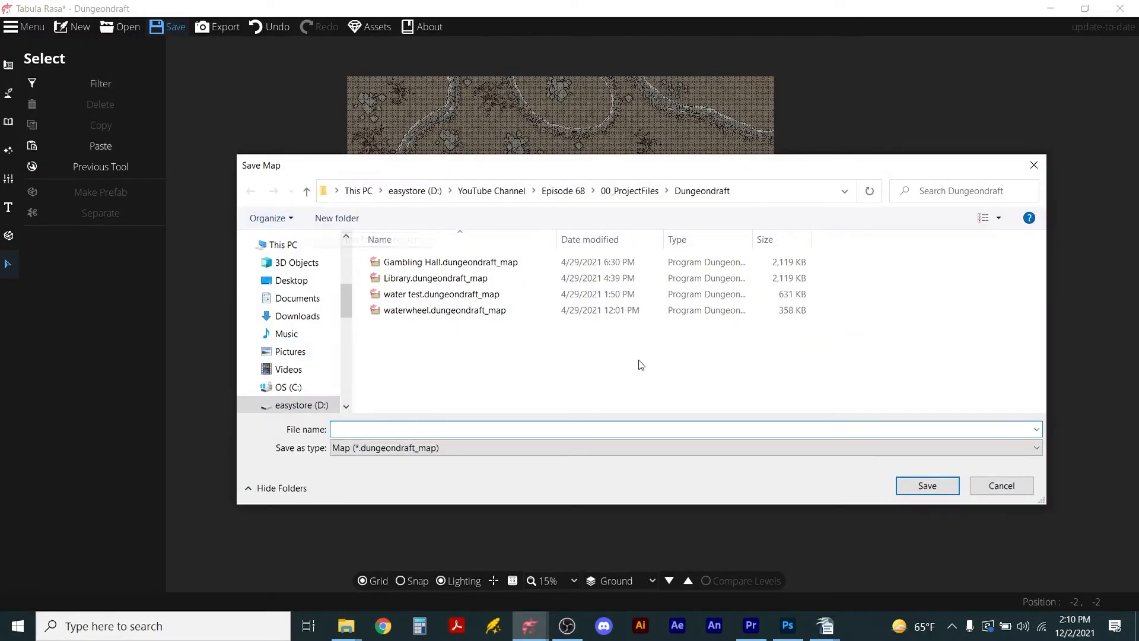
{"action": "left_click", "coordinate": [409, 191]}
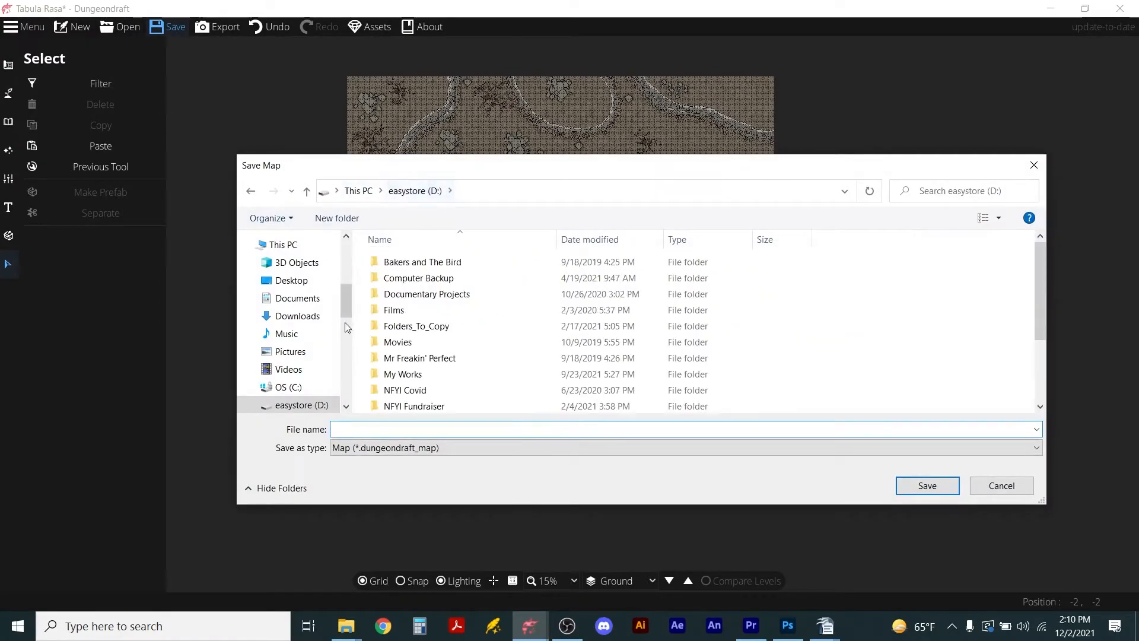
{"action": "scroll", "coordinate": [425, 389], "scroll_direction": "down", "scroll_amount": 2}
{"action": "scroll", "coordinate": [425, 388], "scroll_direction": "up", "scroll_amount": 2}
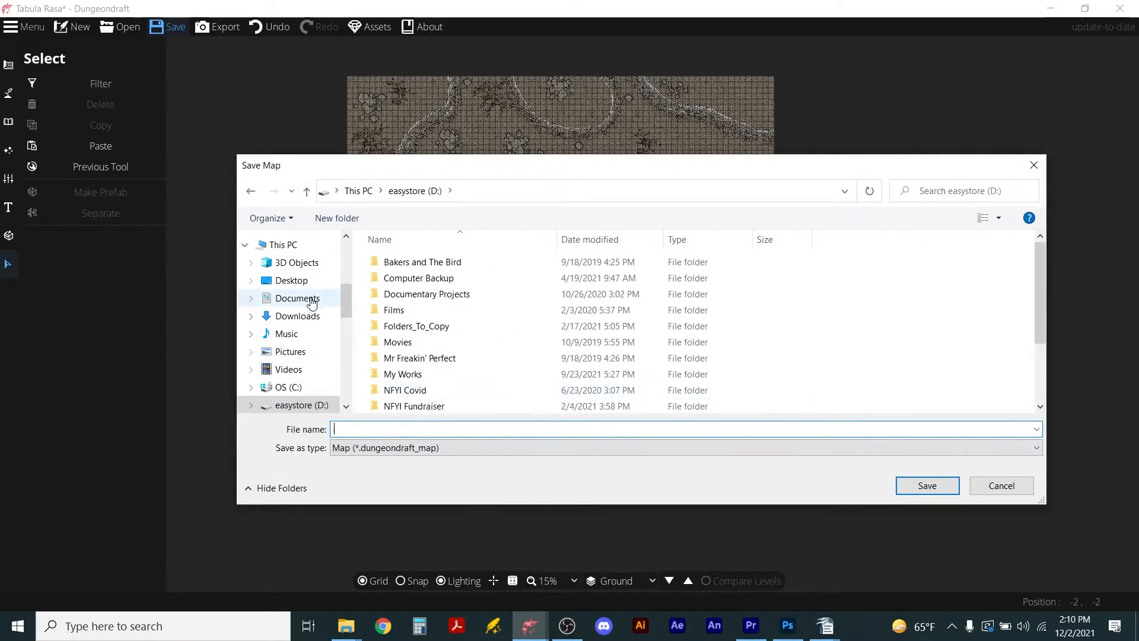
{"action": "left_click", "coordinate": [293, 299]}
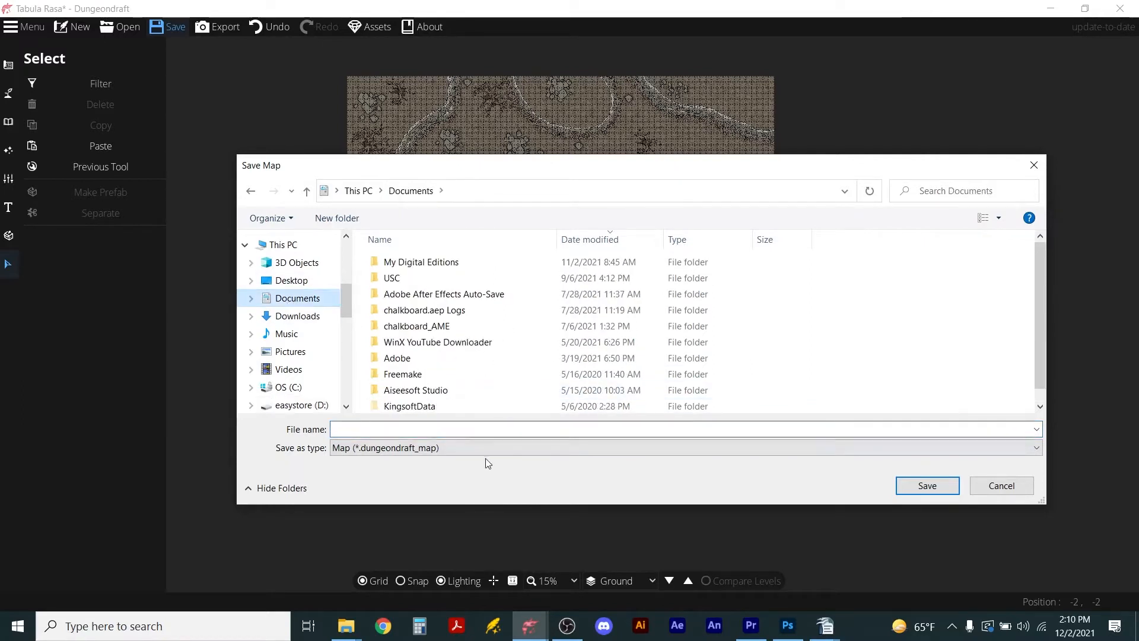
{"action": "left_click", "coordinate": [491, 429]}
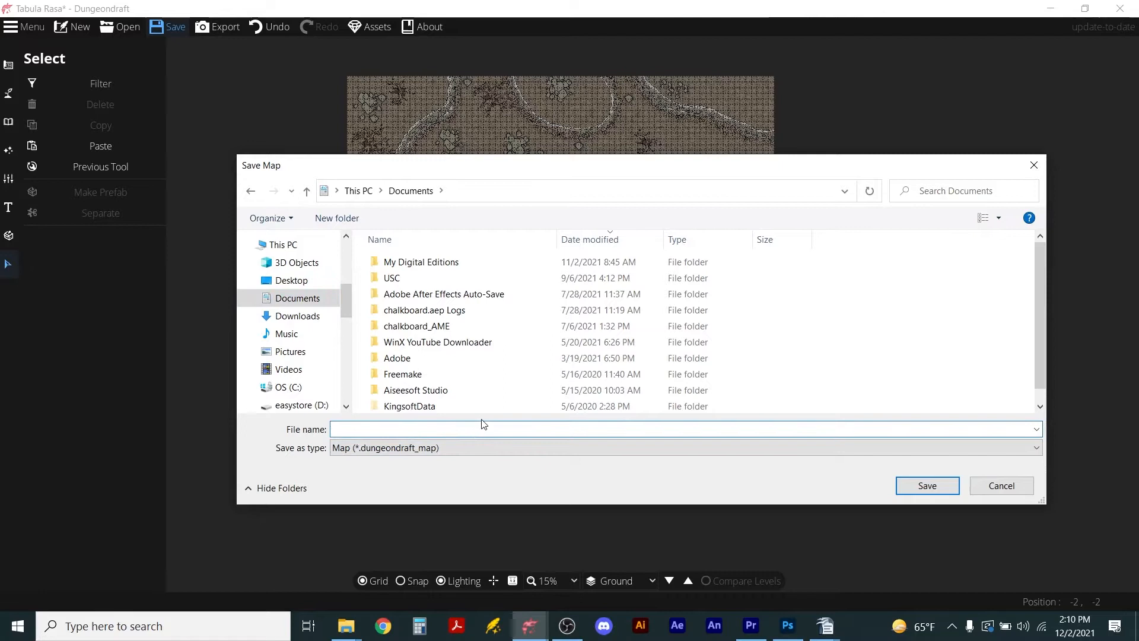
{"action": "type", "text": "s"}
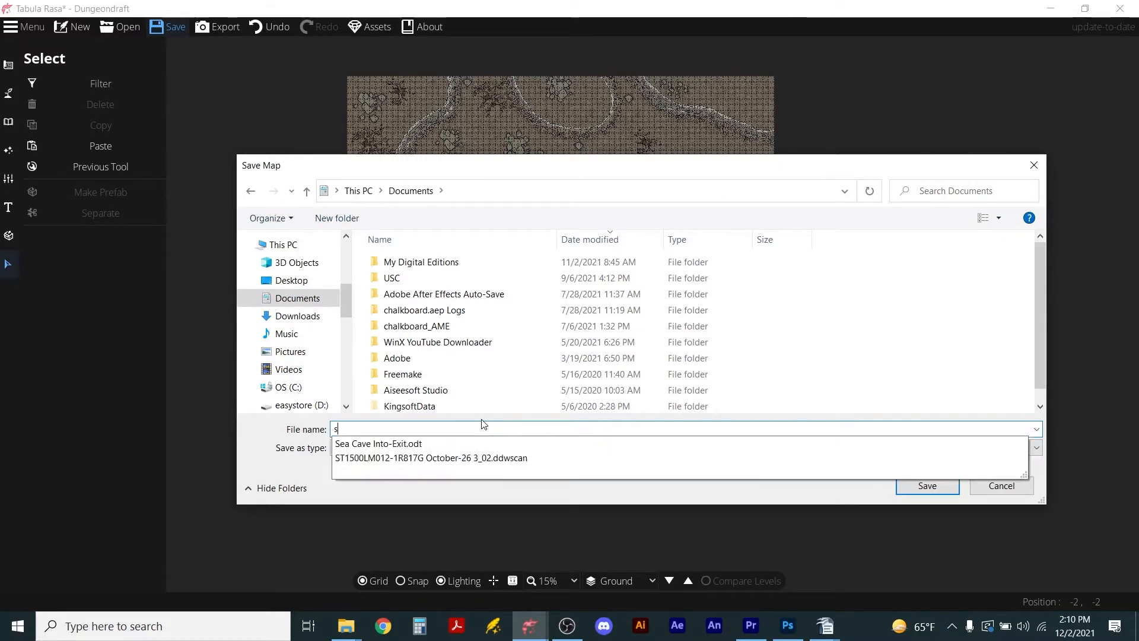
{"action": "type", "text": "ea cave map one"}
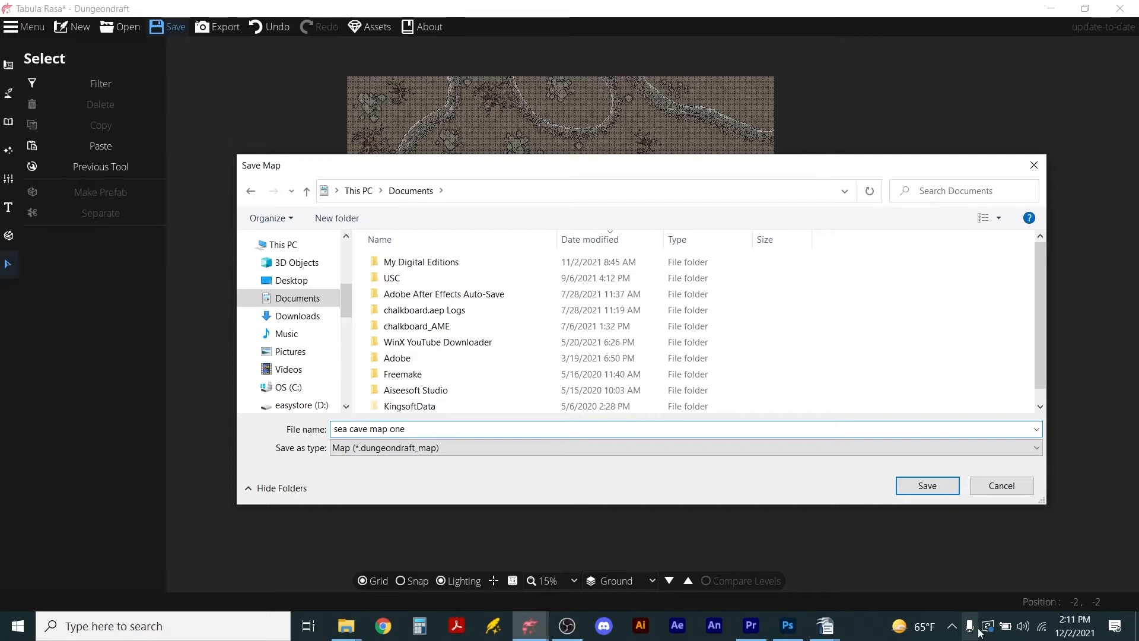
{"action": "left_click", "coordinate": [927, 479]}
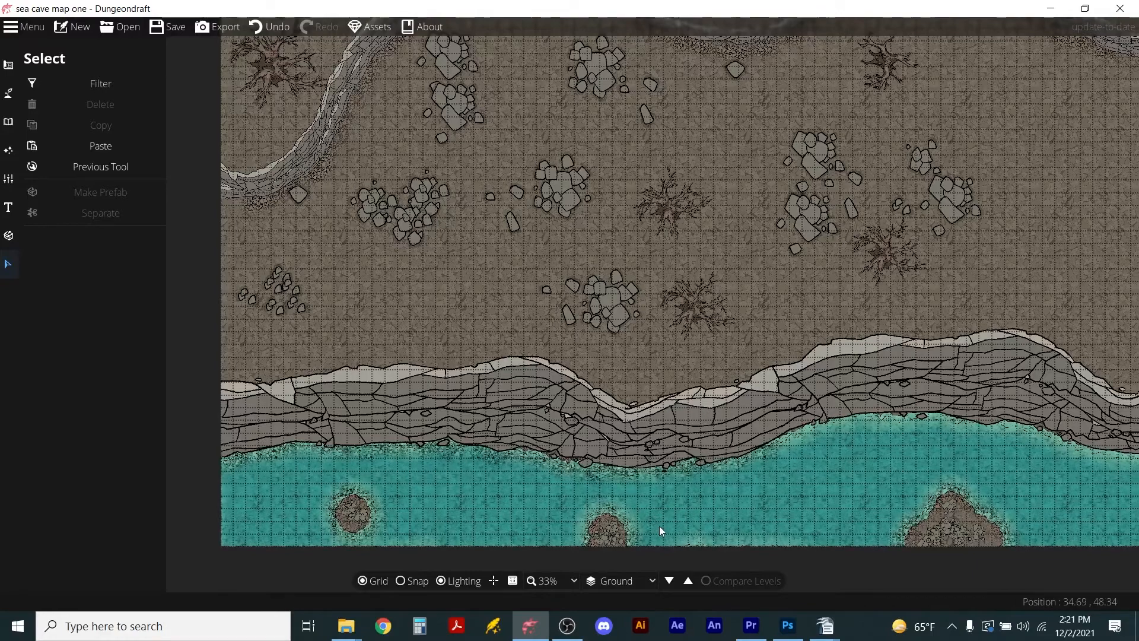
- Set up the Path Tool with the chain texture at a width of 0.61 for the lower cliff face
{"action": "scroll", "coordinate": [545, 450], "scroll_direction": "up", "scroll_amount": 5}
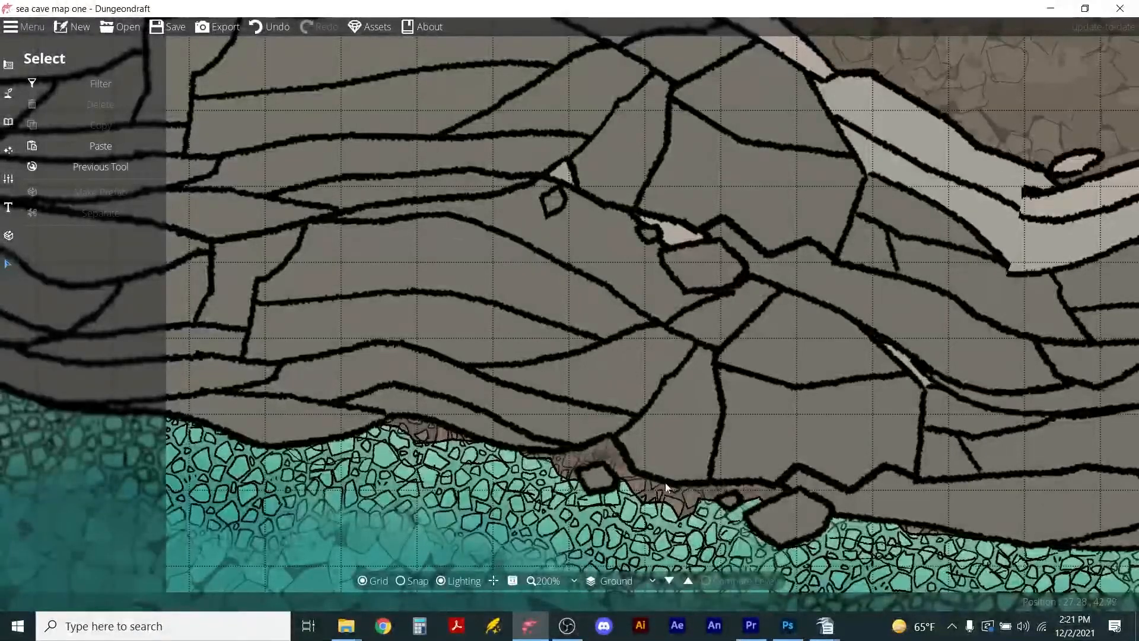
{"action": "scroll", "coordinate": [654, 468], "scroll_direction": "down", "scroll_amount": 3}
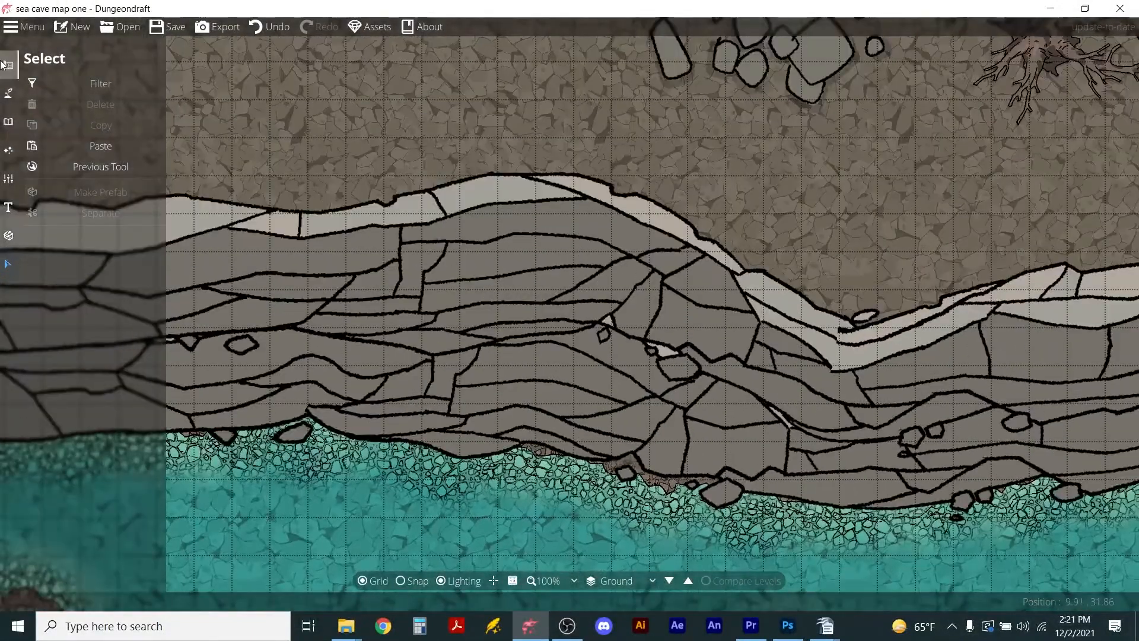
{"action": "left_click", "coordinate": [7, 123]}
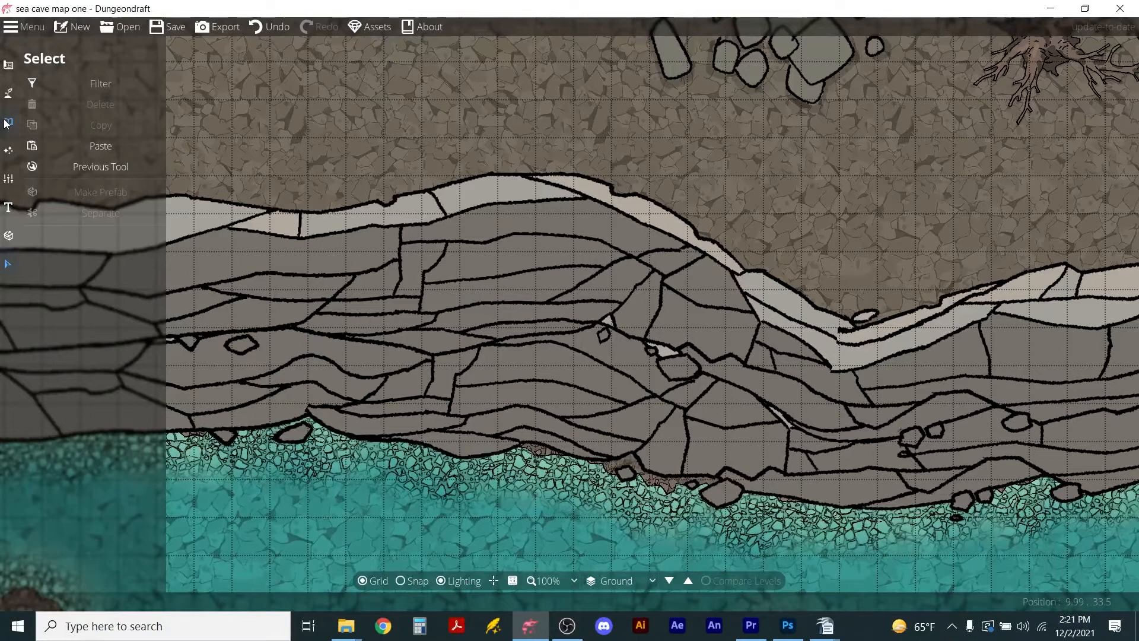
{"action": "left_click", "coordinate": [35, 90]}
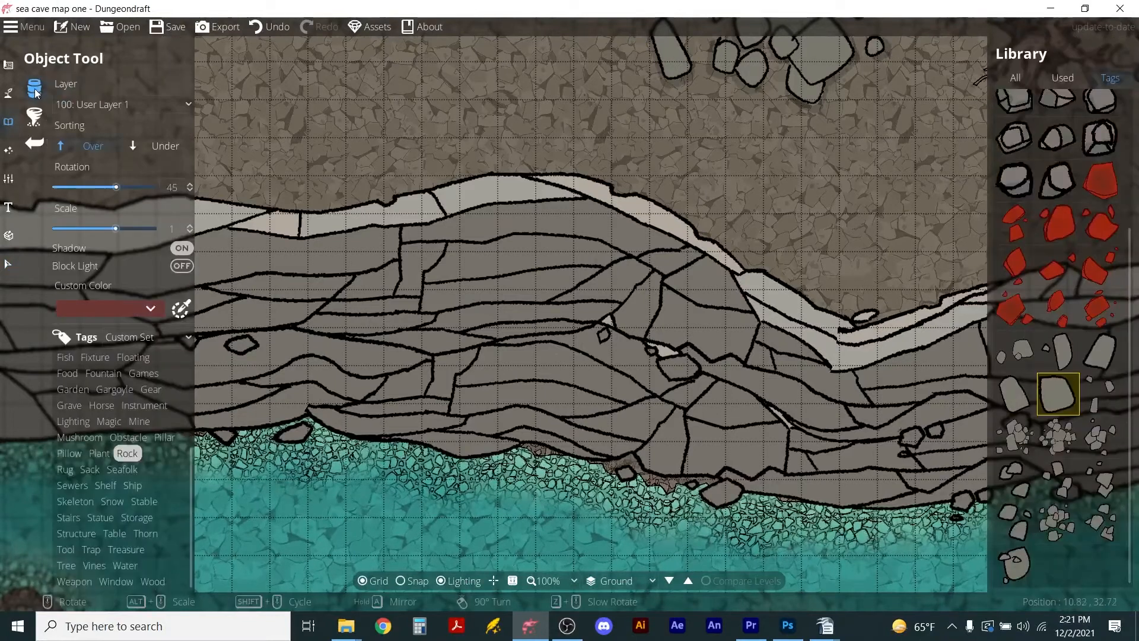
{"action": "left_click", "coordinate": [9, 92]}
{"action": "left_click", "coordinate": [32, 175]}
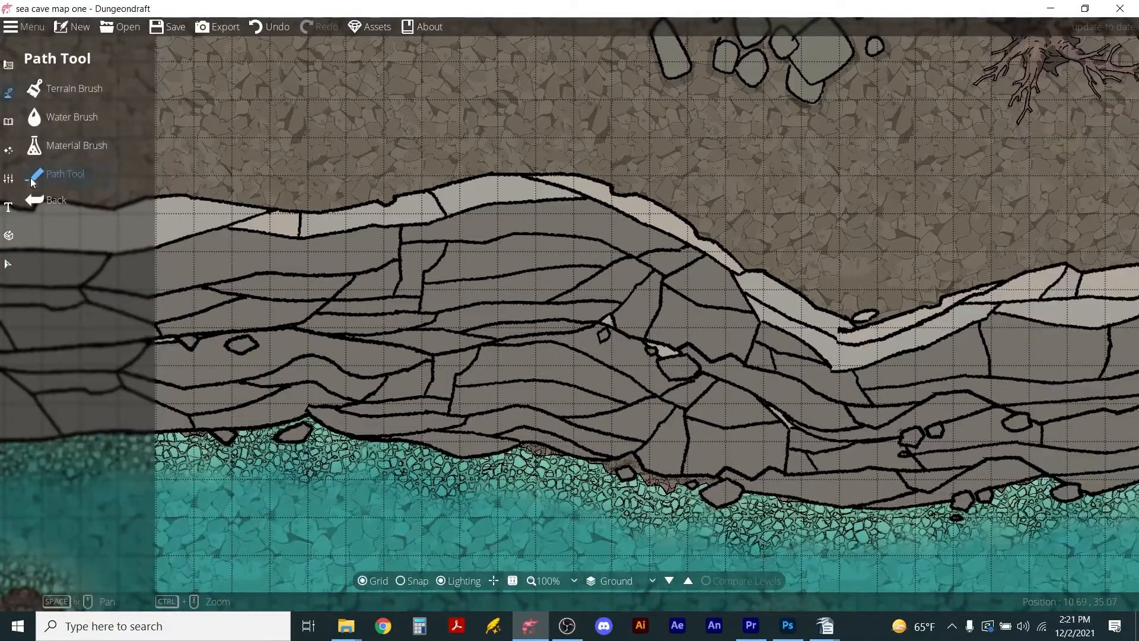
{"action": "left_click", "coordinate": [99, 358]}
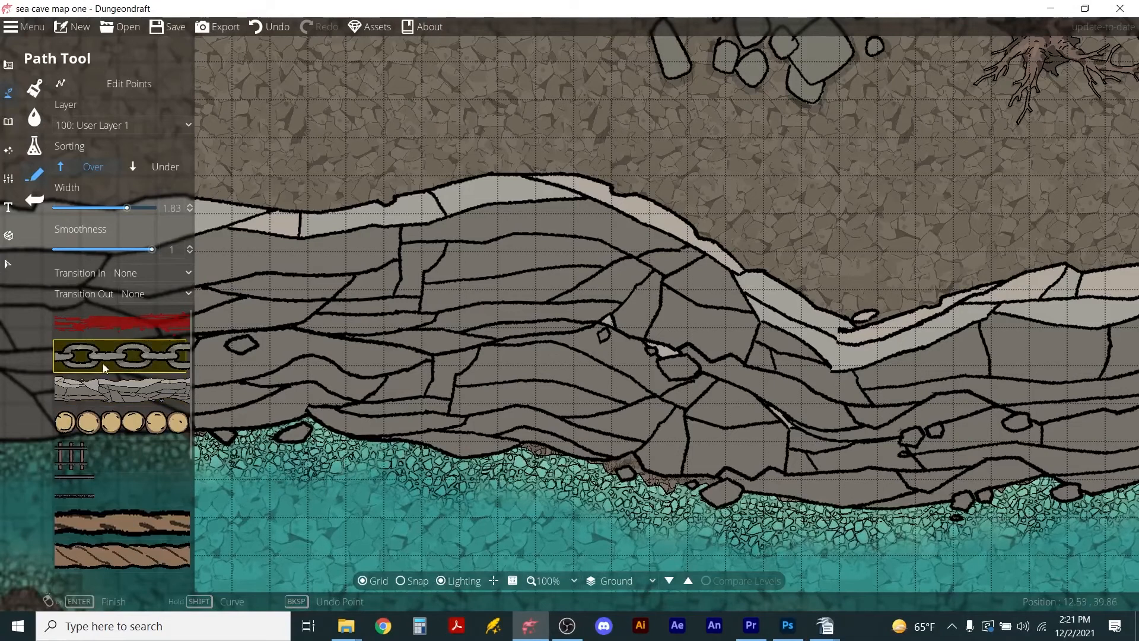
{"action": "left_click", "coordinate": [694, 245]}
{"action": "scroll", "coordinate": [740, 274], "scroll_direction": "down", "scroll_amount": 6}
- Try one continuous chain running down the cliff face from its upper edge to the waterline, and undo it
{"action": "left_click", "coordinate": [741, 272]}
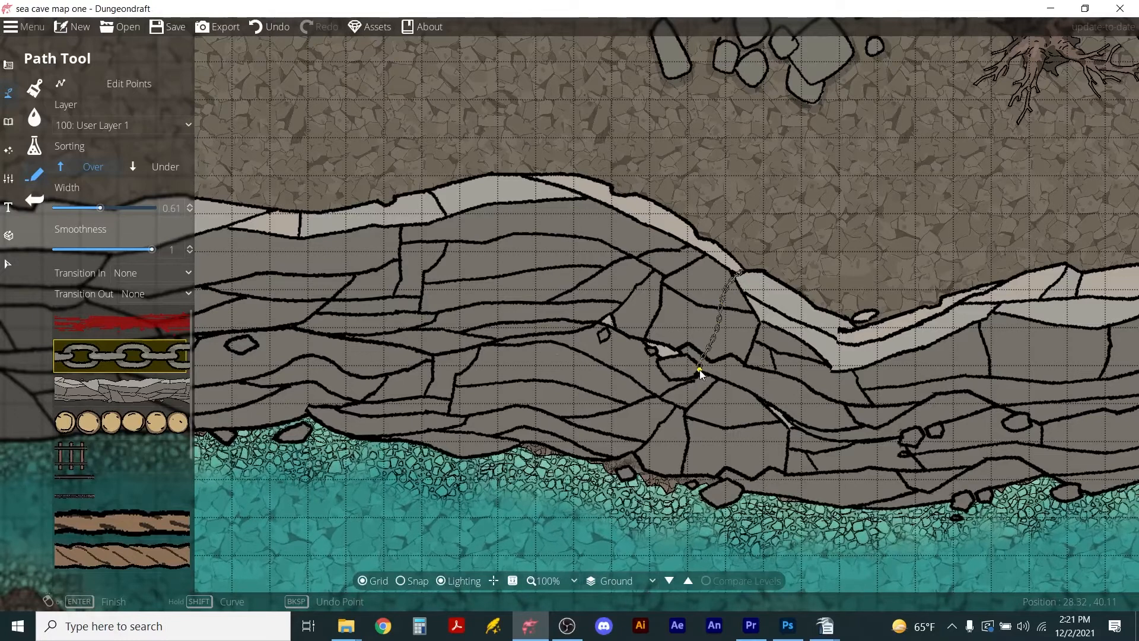
{"action": "left_click", "coordinate": [680, 419]}
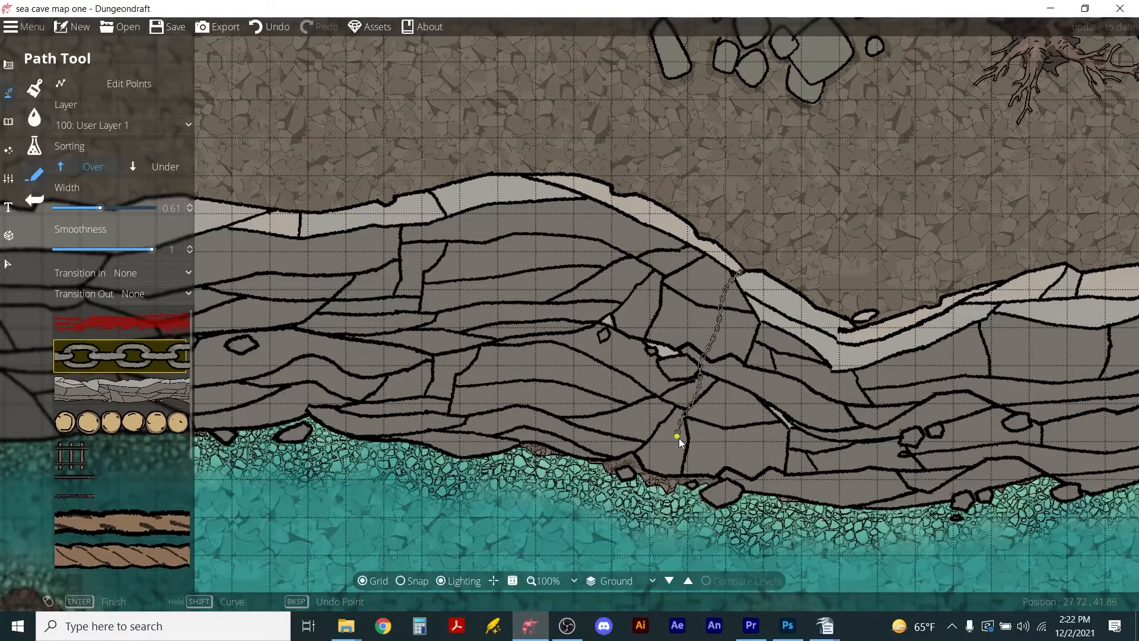
{"action": "right_click", "coordinate": [679, 479]}
{"action": "scroll", "coordinate": [732, 403], "scroll_direction": "up", "scroll_amount": 3}
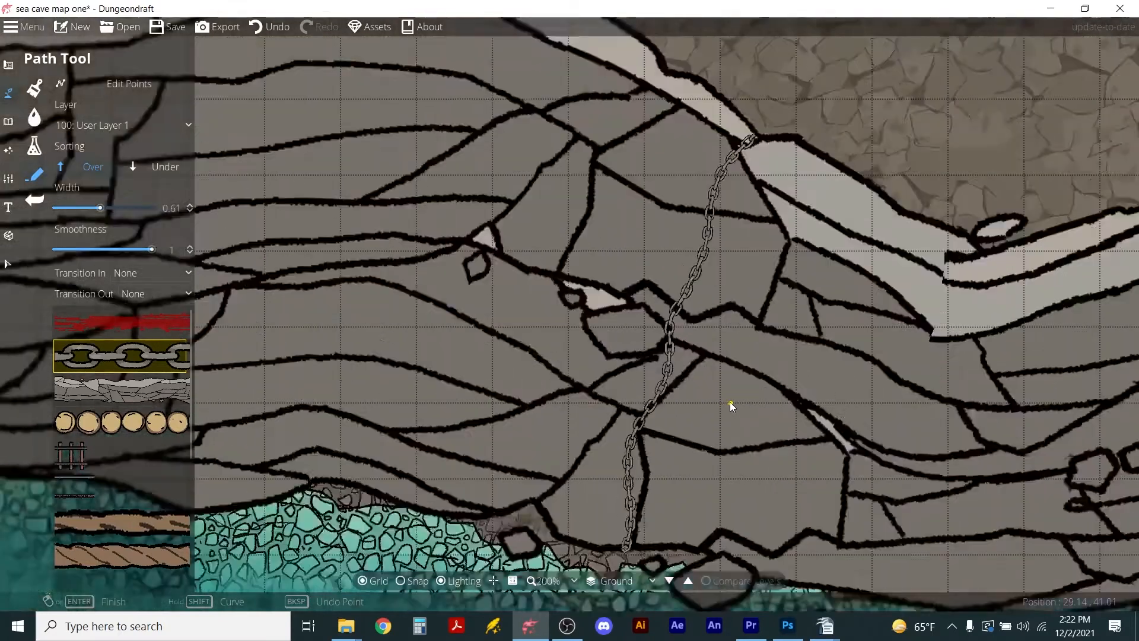
{"action": "scroll", "coordinate": [731, 406], "scroll_direction": "up", "scroll_amount": 2}
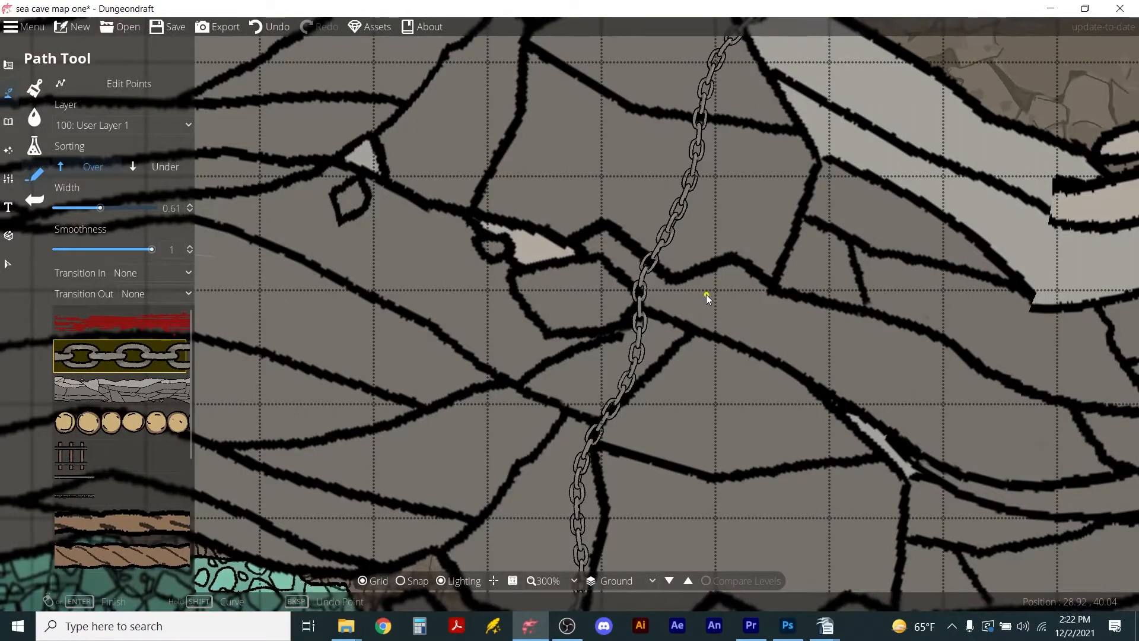
{"action": "scroll", "coordinate": [703, 295], "scroll_direction": "down", "scroll_amount": 1}
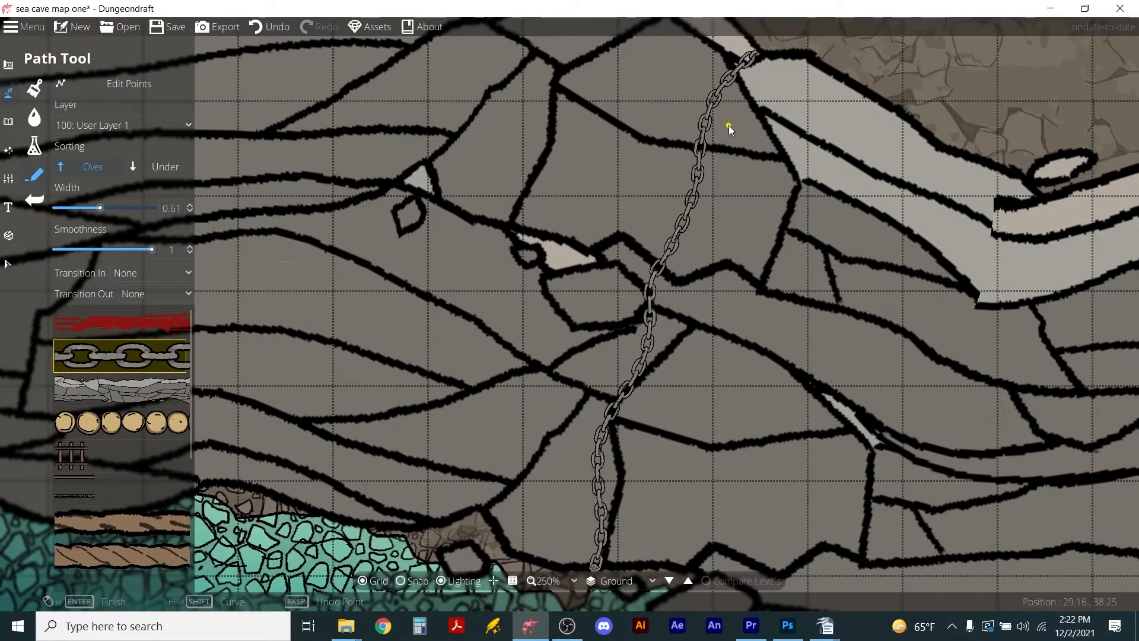
{"action": "key", "text": "ctrl+z"}
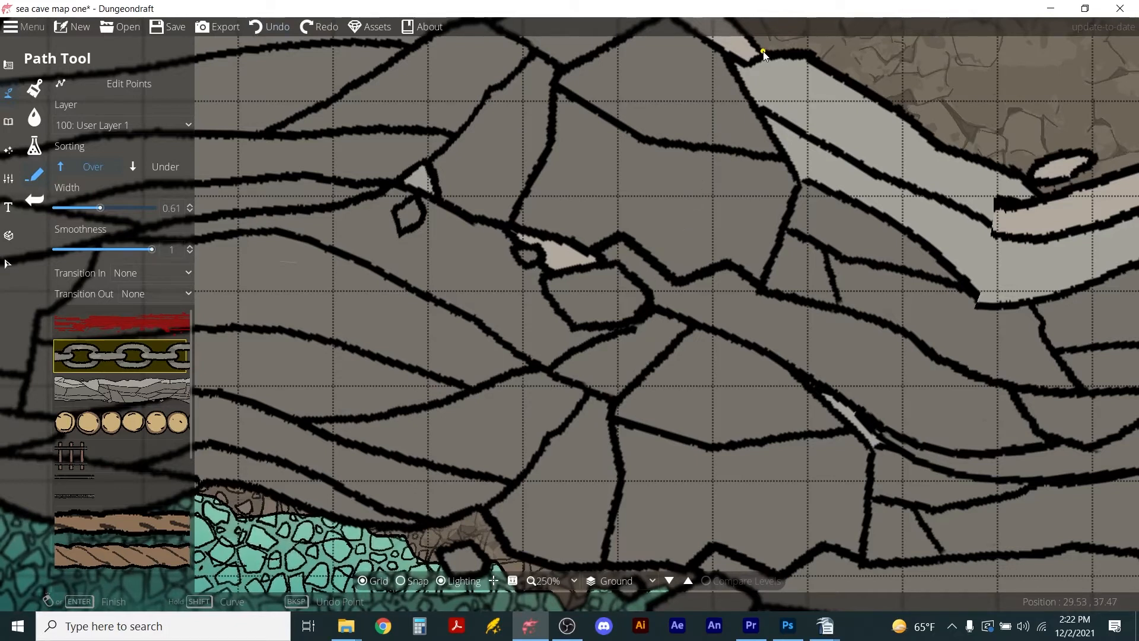
- Draw four short, separate chain segments down the cliff face from the upper edge to the cliff's foot
{"action": "left_click", "coordinate": [746, 96]}
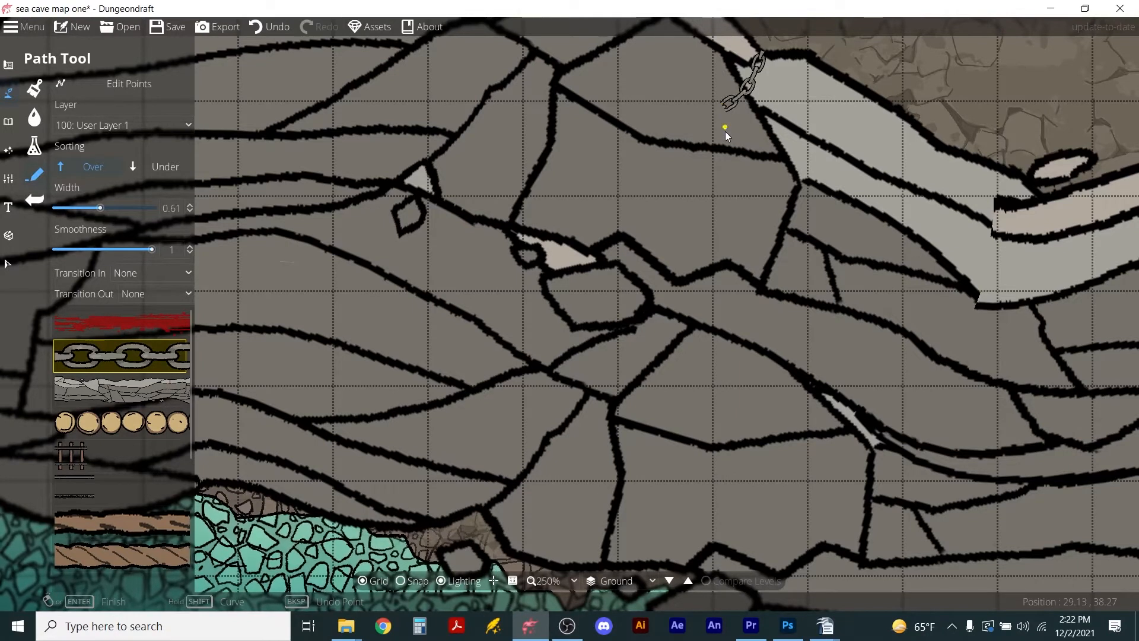
{"action": "right_click", "coordinate": [709, 241]}
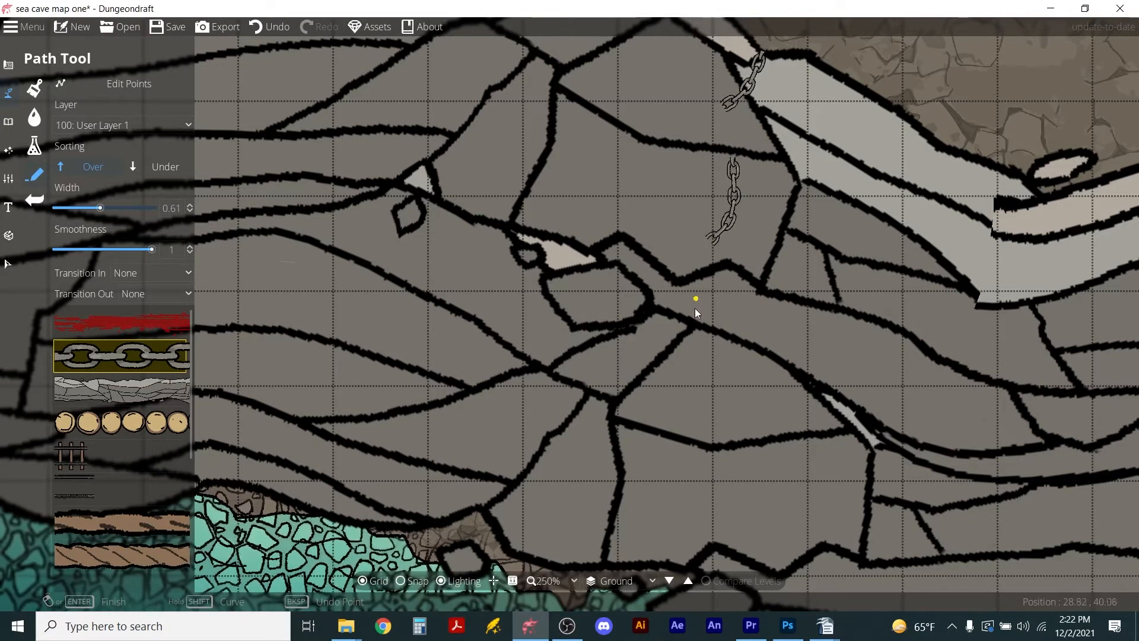
{"action": "left_click", "coordinate": [668, 364]}
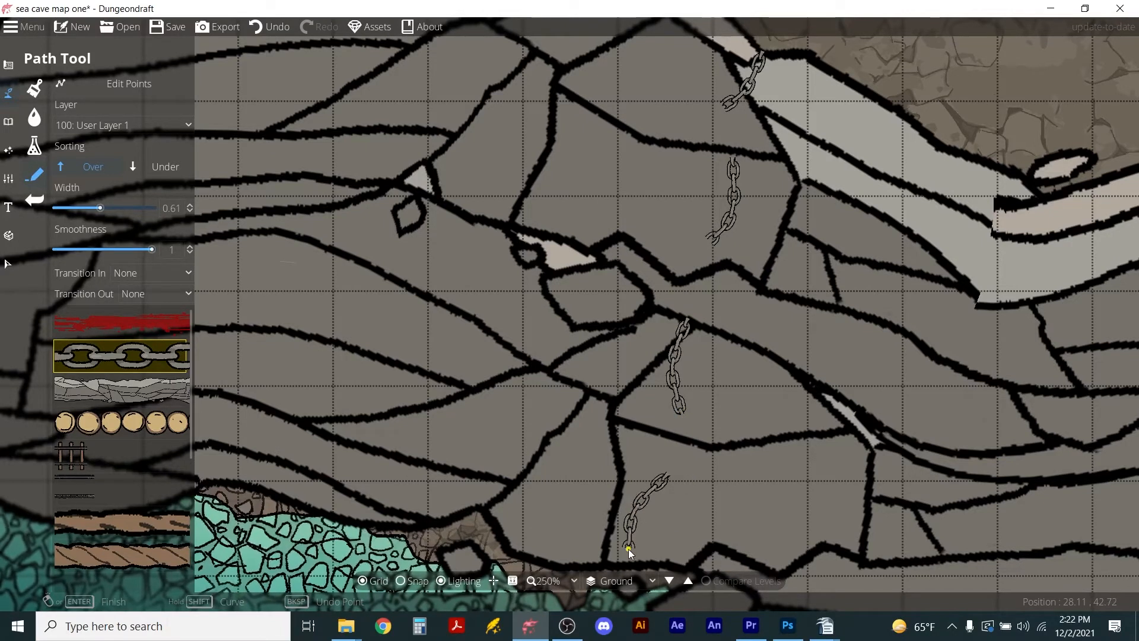
- Pick the anvil from the Blacksmith objects and scale it down to 0.2 for use as a chain anchor
{"action": "left_click", "coordinate": [8, 121]}
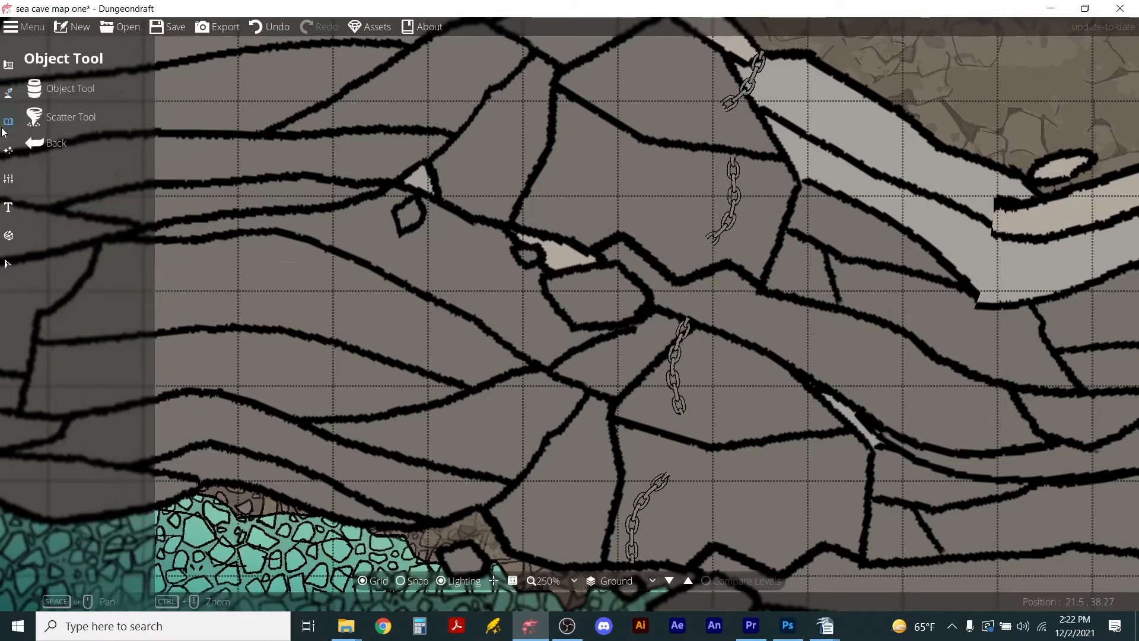
{"action": "scroll", "coordinate": [119, 416], "scroll_direction": "up", "scroll_amount": 3}
{"action": "left_click", "coordinate": [137, 374]}
{"action": "left_click", "coordinate": [1057, 154]}
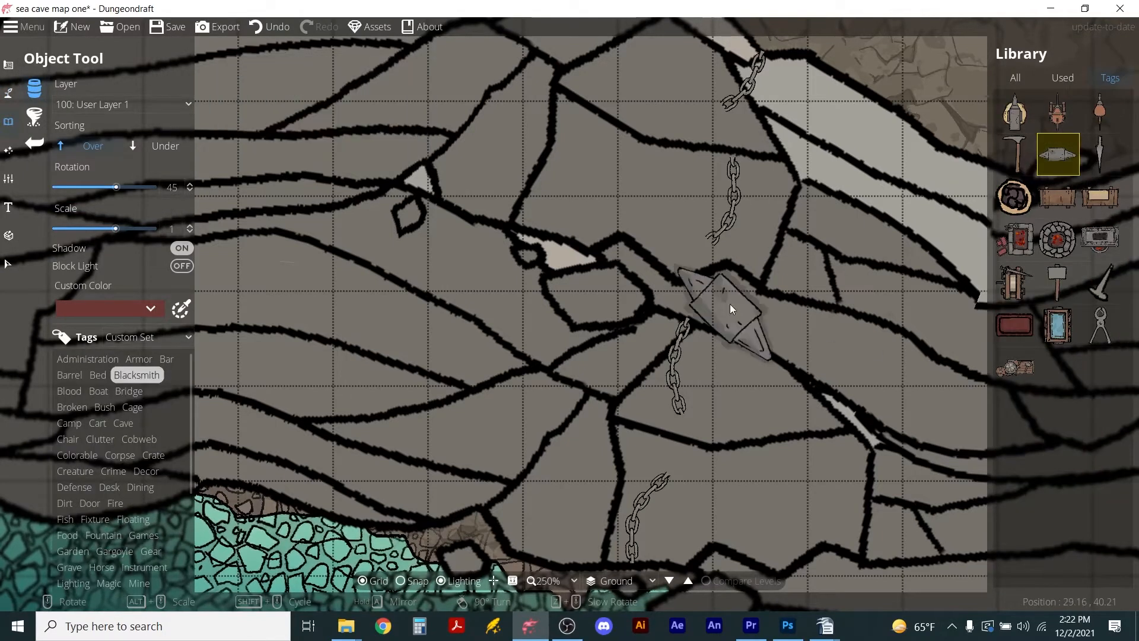
{"action": "scroll", "coordinate": [716, 265], "scroll_direction": "down", "scroll_amount": 5, "text": "alt"}
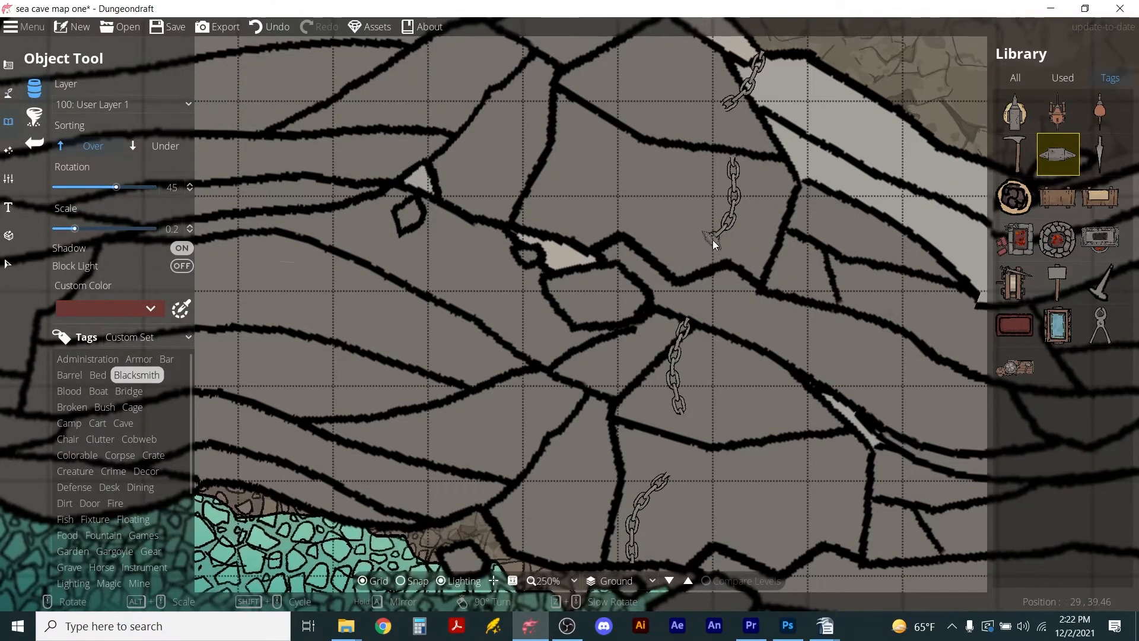
- Place the small anvils as anchors at the ends of the four chain segments, varying their rotation
{"action": "left_click", "coordinate": [734, 157]}
{"action": "left_click", "coordinate": [719, 105]}
{"action": "scroll", "coordinate": [762, 52], "scroll_direction": "down", "scroll_amount": 1}
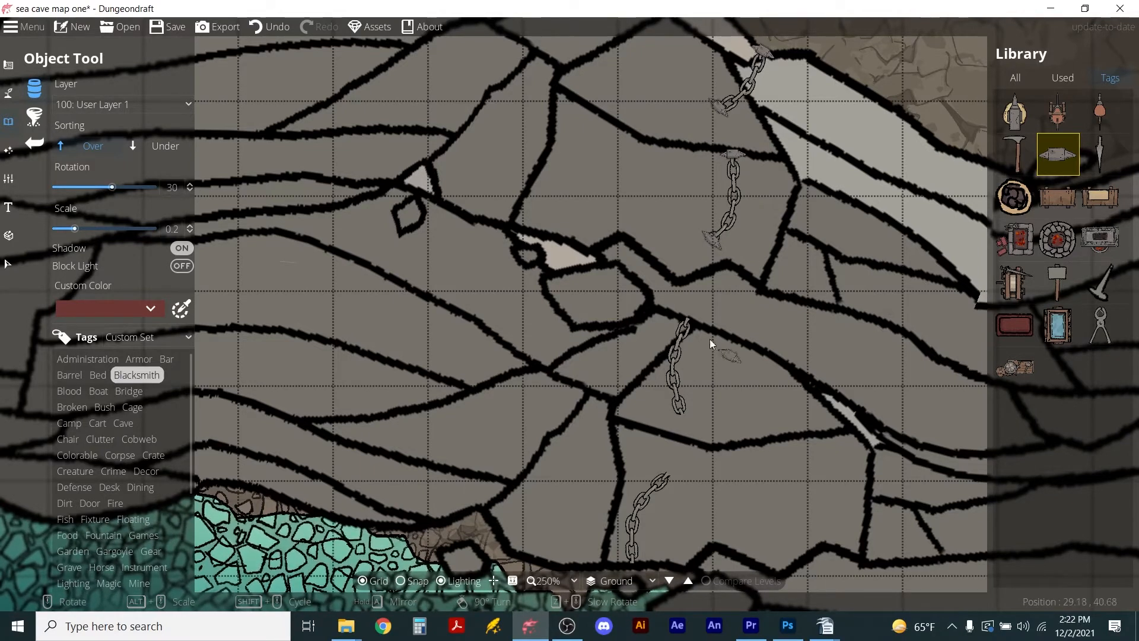
{"action": "left_click", "coordinate": [689, 318]}
{"action": "scroll", "coordinate": [687, 411], "scroll_direction": "down", "scroll_amount": 1}
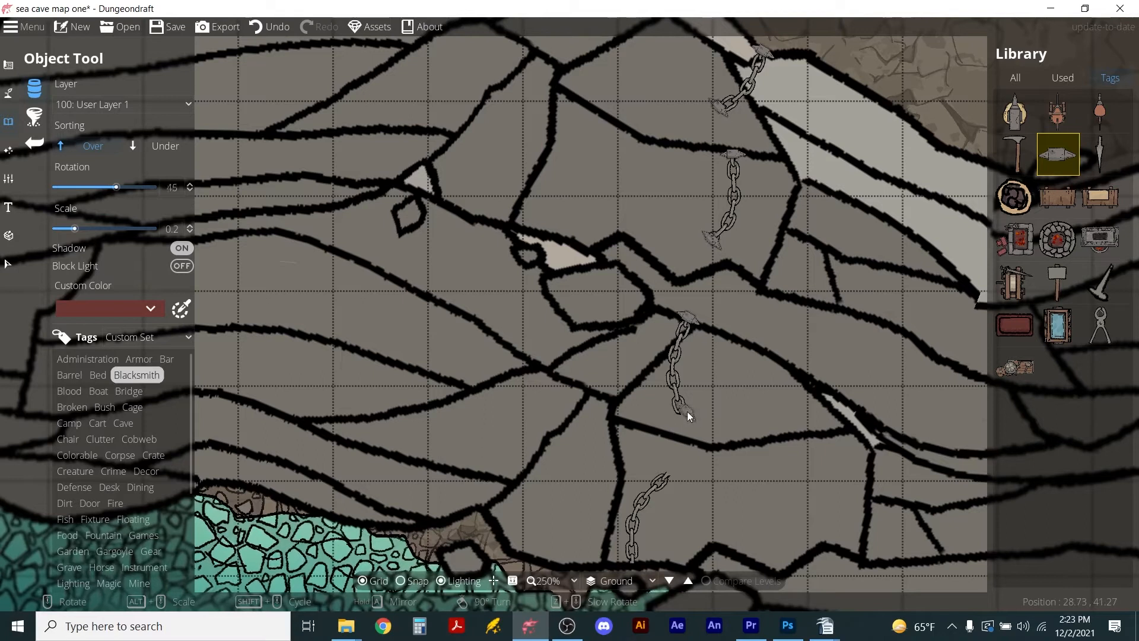
{"action": "left_click", "coordinate": [682, 415]}
{"action": "left_click", "coordinate": [668, 474]}
{"action": "scroll", "coordinate": [635, 567], "scroll_direction": "down", "scroll_amount": 2}
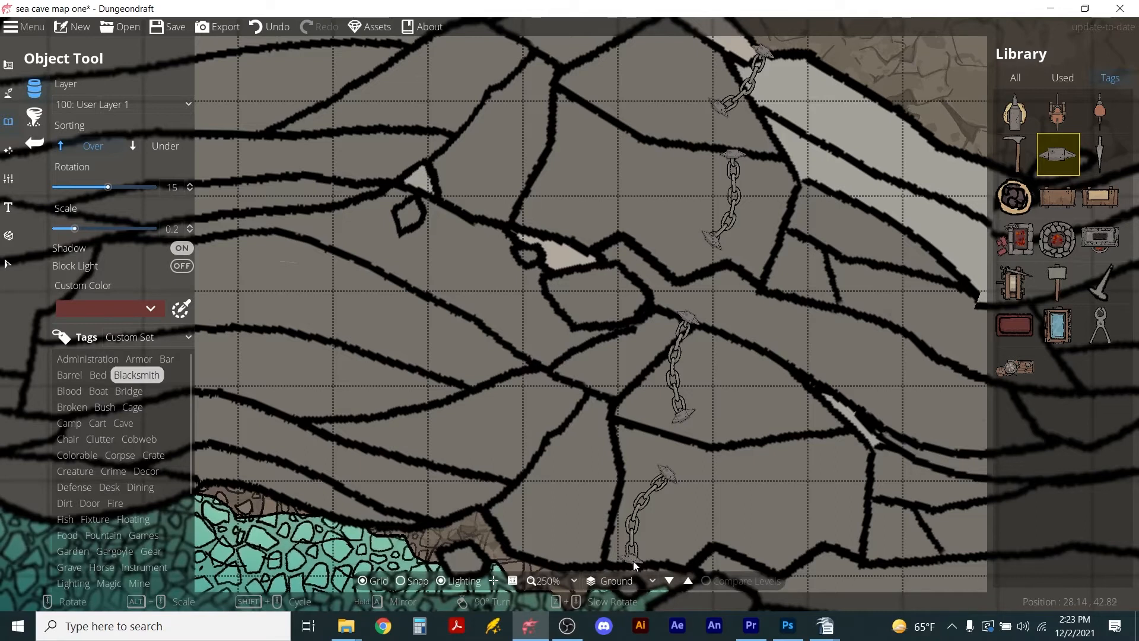
{"action": "scroll", "coordinate": [664, 445], "scroll_direction": "down", "scroll_amount": 3}
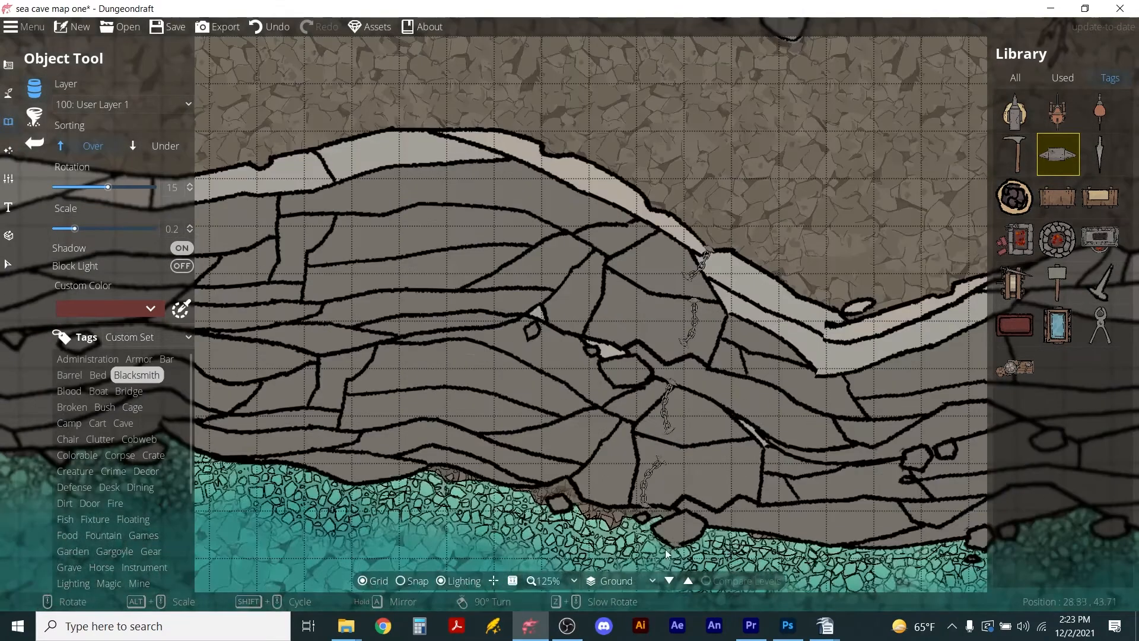
- Check the anchored chains against the whole cliff and save the map
{"action": "scroll", "coordinate": [646, 525], "scroll_direction": "up", "scroll_amount": 4}
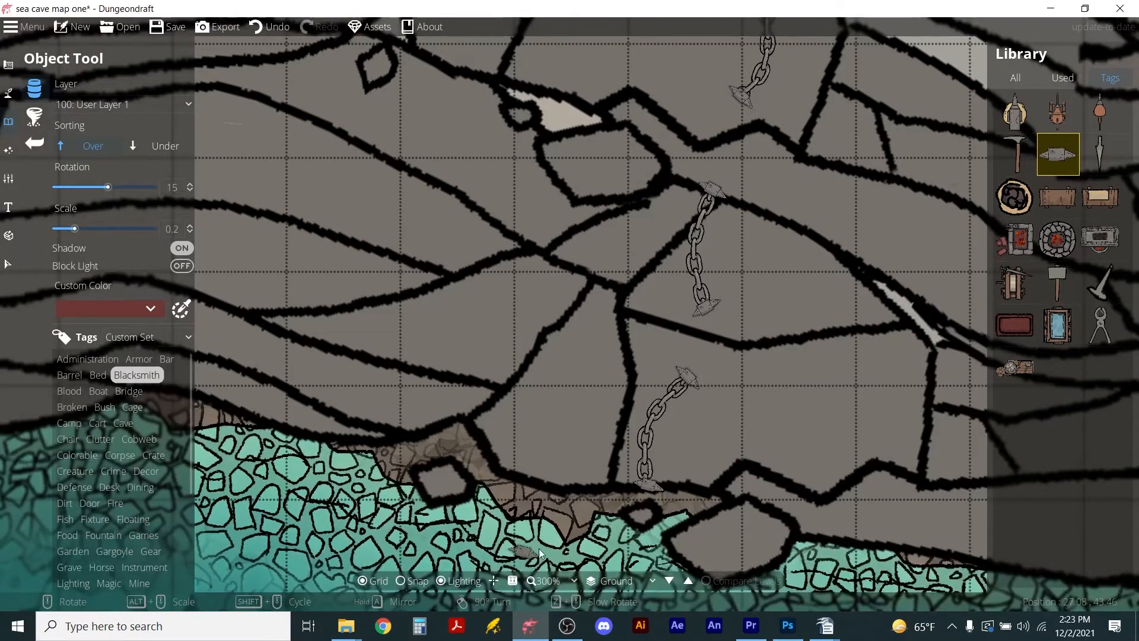
{"action": "scroll", "coordinate": [526, 434], "scroll_direction": "down", "scroll_amount": 3}
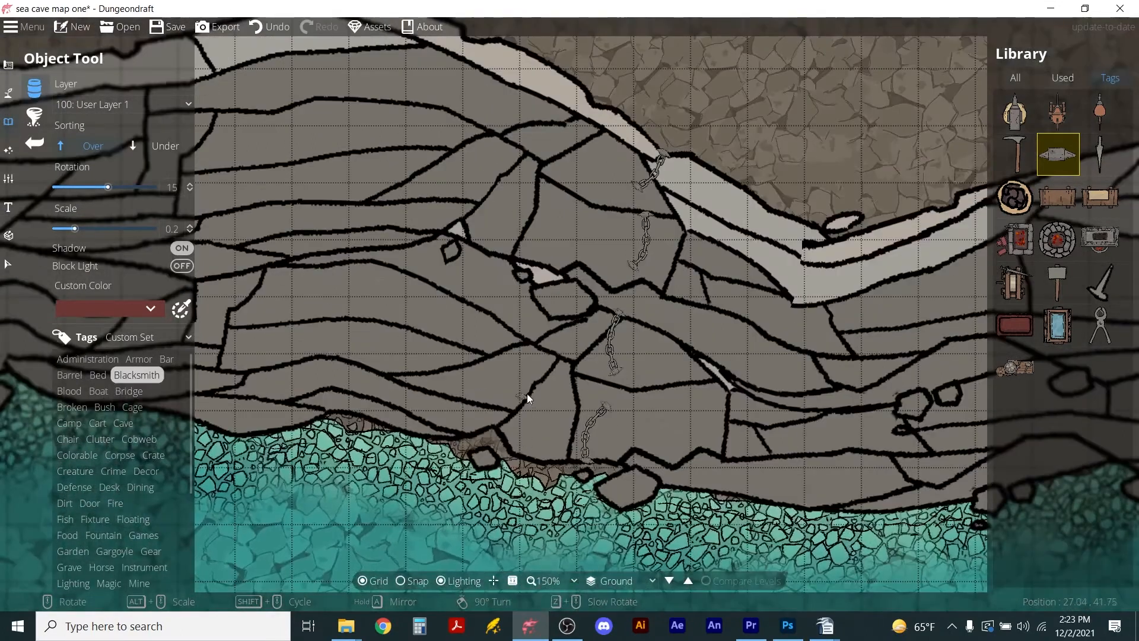
{"action": "scroll", "coordinate": [620, 354], "scroll_direction": "down", "scroll_amount": 3}
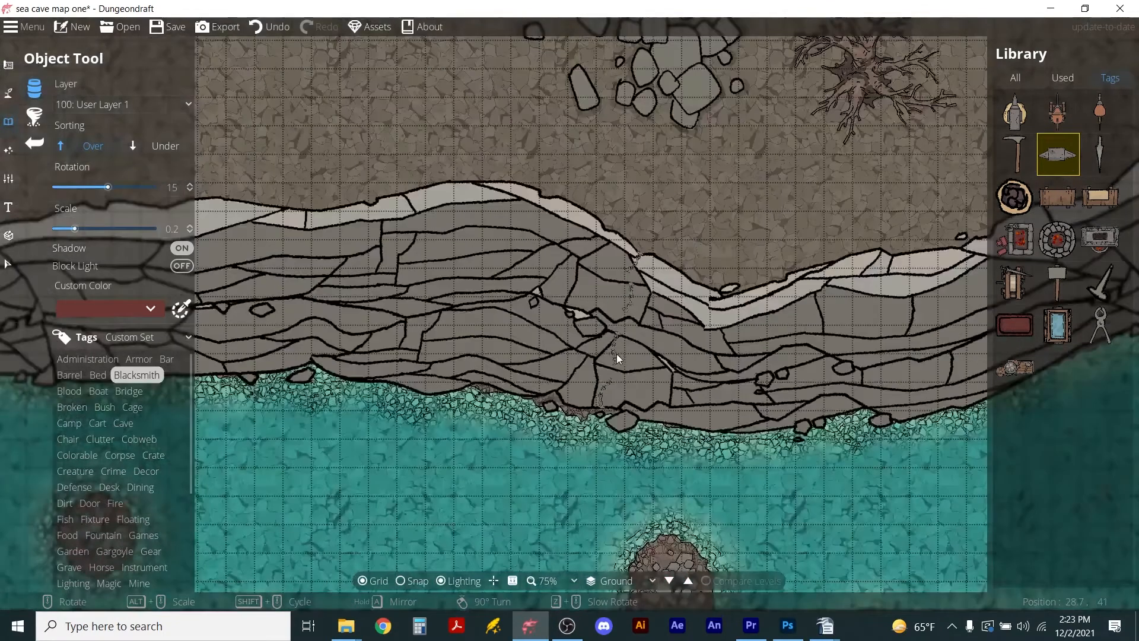
{"action": "scroll", "coordinate": [617, 354], "scroll_direction": "down", "scroll_amount": 3}
{"action": "scroll", "coordinate": [639, 224], "scroll_direction": "up", "scroll_amount": 1}
{"action": "left_click", "coordinate": [169, 27]}
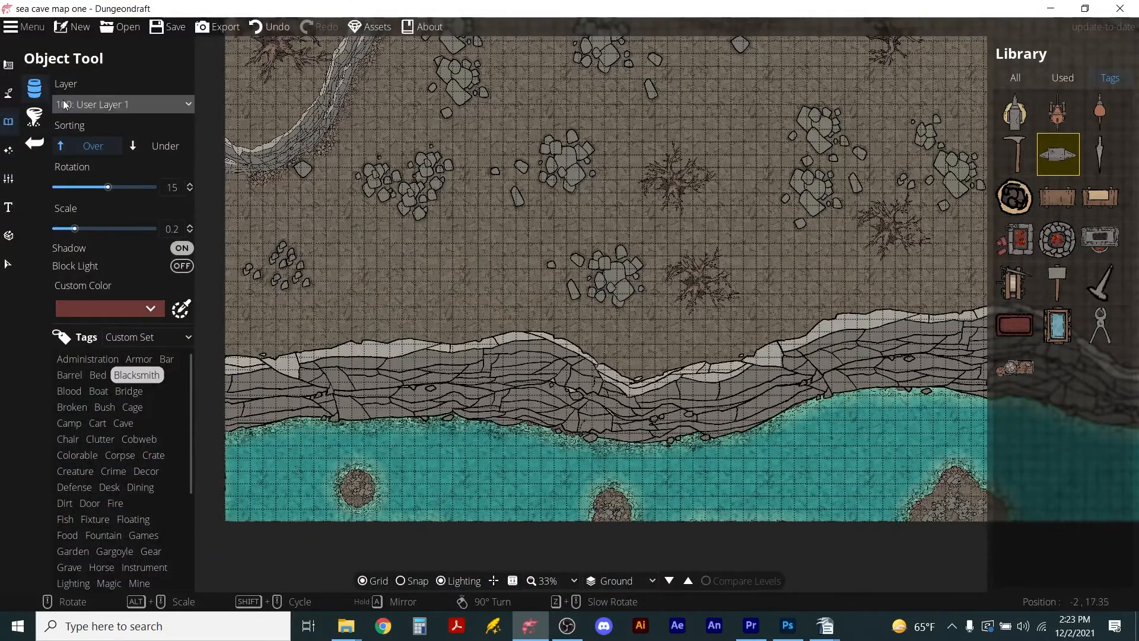
- Create a new level labelled "Low Tide" as a clone of the Ground level and switch to it
{"action": "left_click", "coordinate": [7, 209]}
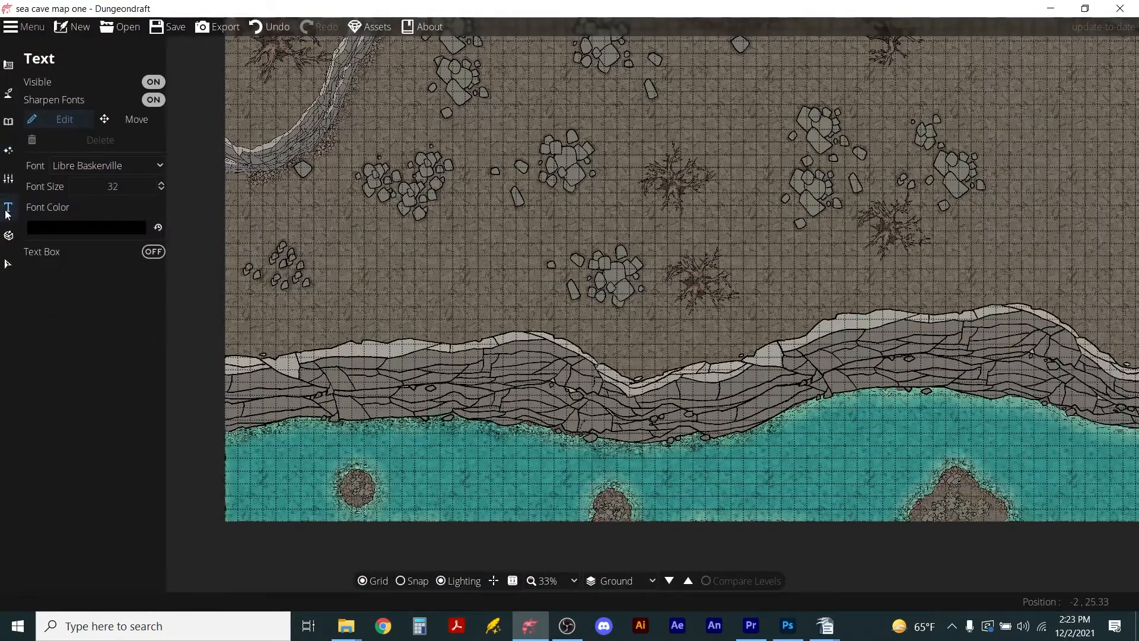
{"action": "left_click", "coordinate": [8, 178]}
{"action": "left_click", "coordinate": [51, 116]}
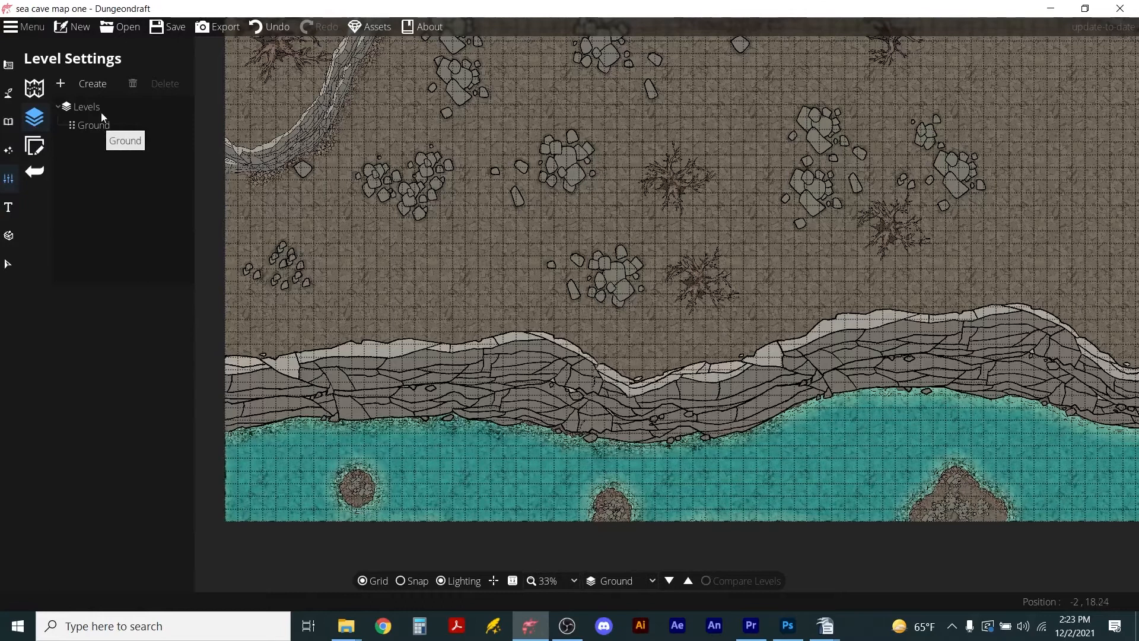
{"action": "left_click", "coordinate": [85, 85]}
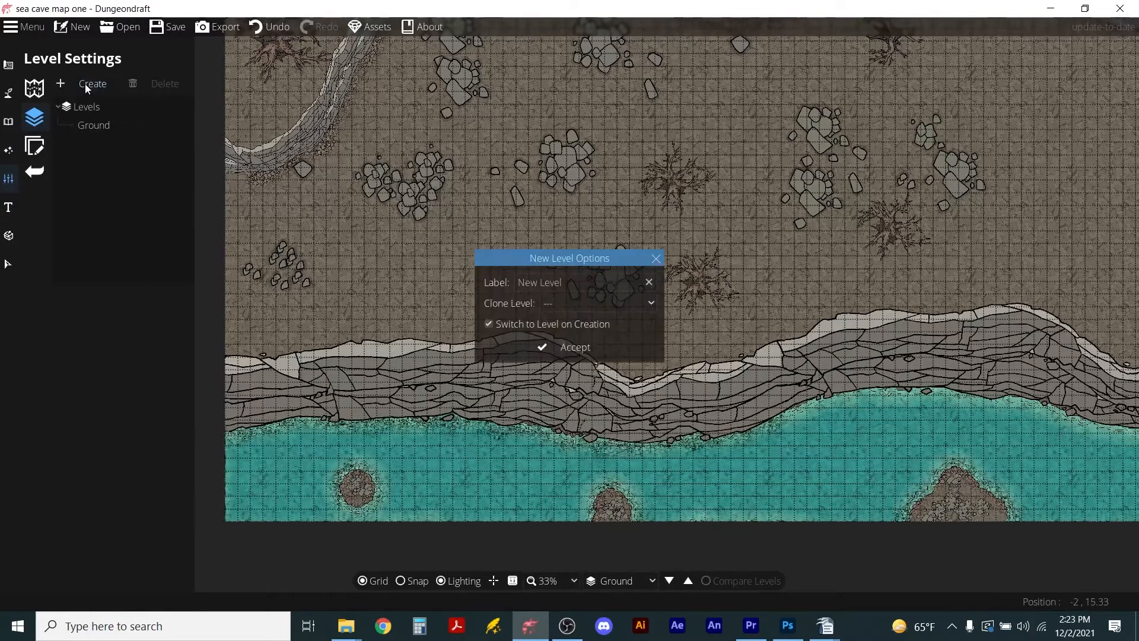
{"action": "left_click", "coordinate": [569, 283]}
{"action": "key", "text": "BackSpace"}
{"action": "type", "text": "Low Tide"}
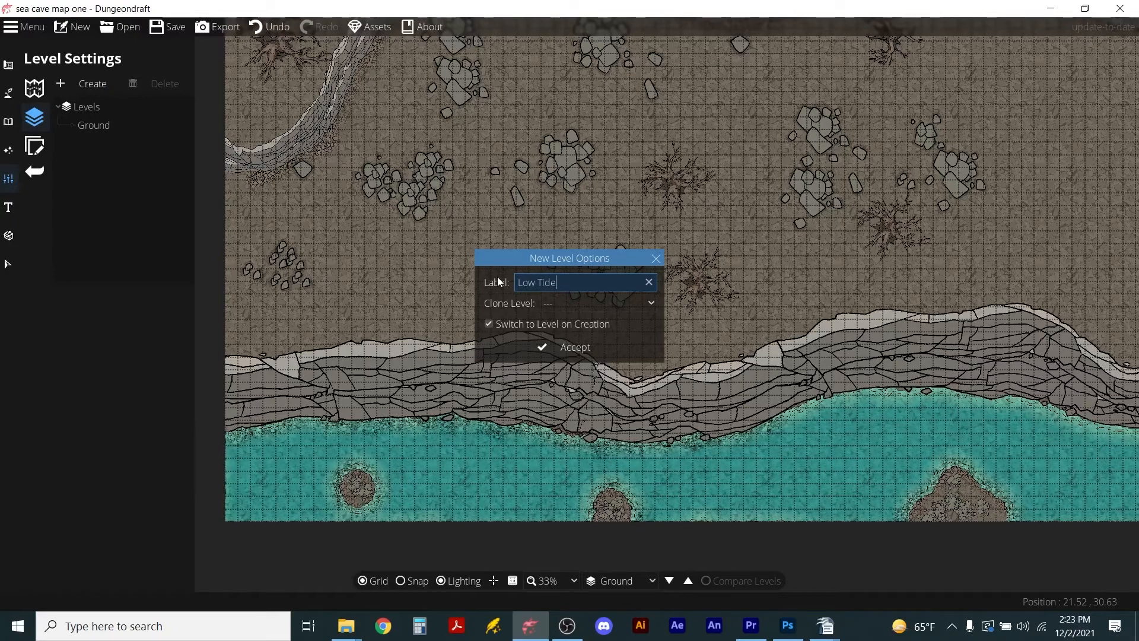
{"action": "left_click", "coordinate": [560, 302]}
{"action": "left_click", "coordinate": [570, 341]}
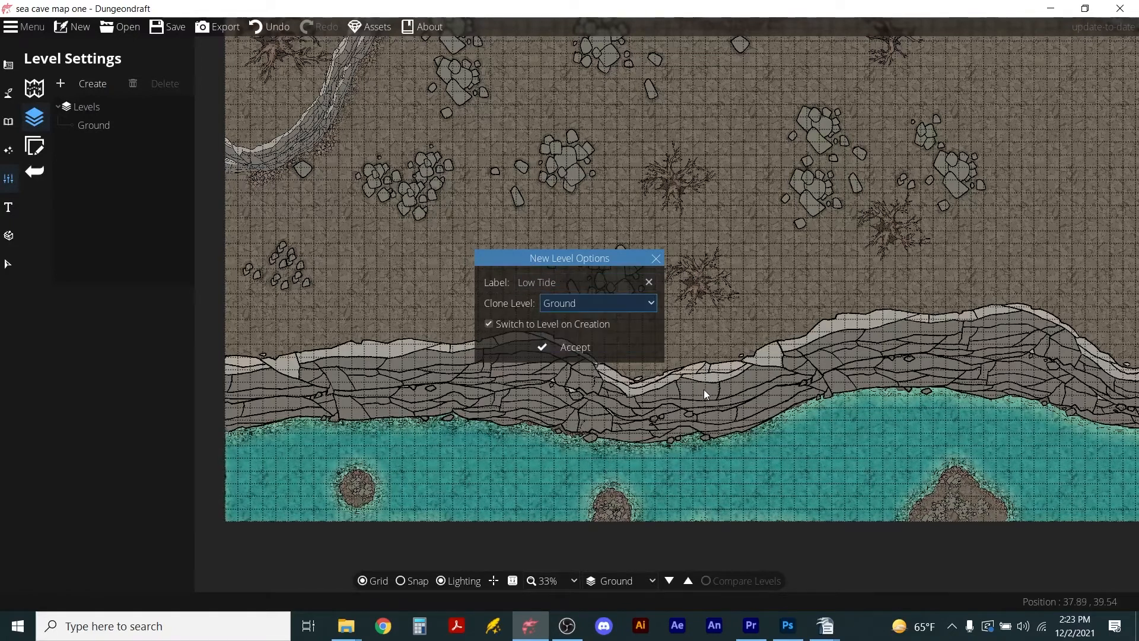
{"action": "left_click", "coordinate": [567, 346]}
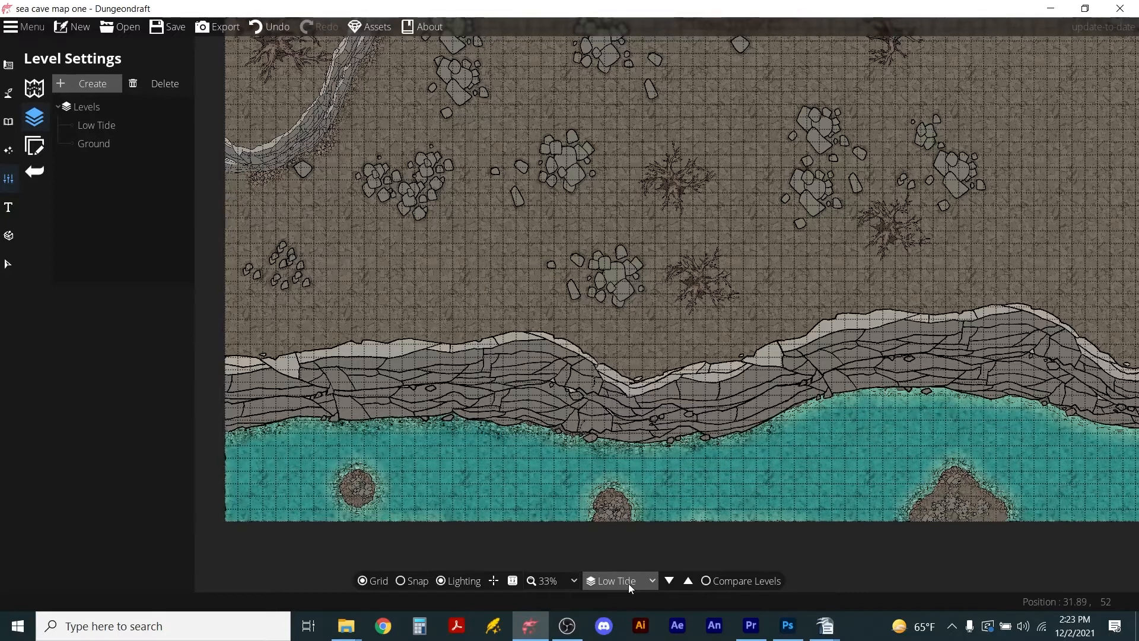
- Erase a strip of water along the entire foot of the cliff with the largest Water Brush to expose the shore
{"action": "left_click", "coordinate": [12, 95]}
{"action": "left_click", "coordinate": [34, 117]}
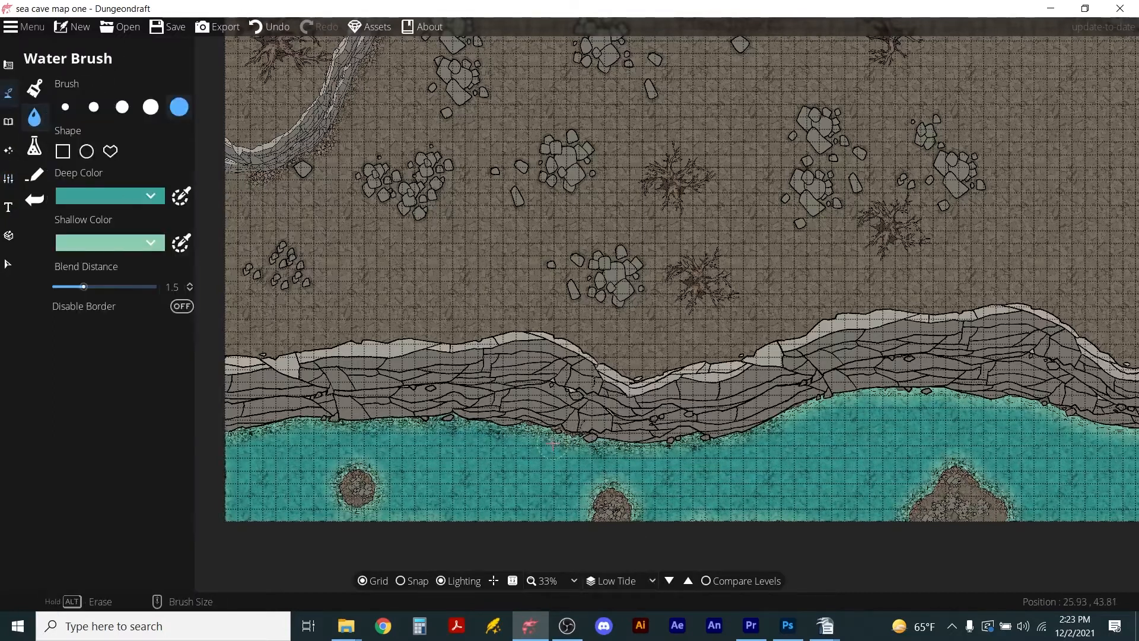
{"action": "left_click_drag", "start_coordinate": [531, 429], "coordinate": [562, 438]}
{"action": "left_click_drag", "start_coordinate": [544, 431], "coordinate": [615, 441]}
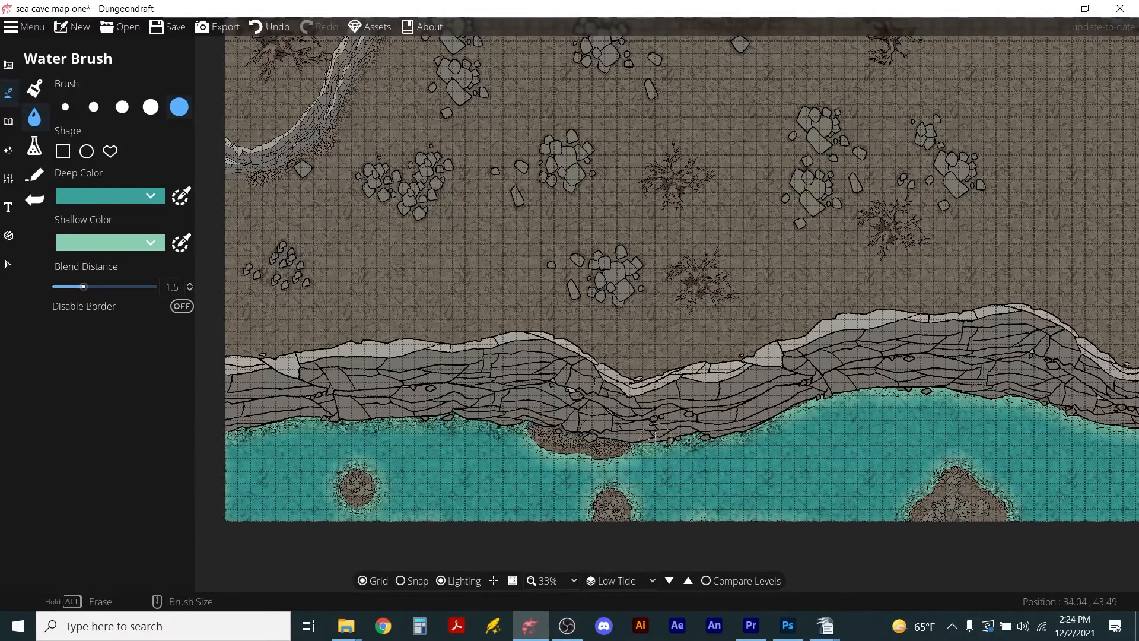
{"action": "mouse_move", "coordinate": [229, 439]}
{"action": "left_mouse_down"}
{"action": "mouse_move", "coordinate": [386, 426]}
{"action": "mouse_move", "coordinate": [634, 445]}
{"action": "mouse_move", "coordinate": [887, 393]}
{"action": "mouse_move", "coordinate": [1129, 426]}
{"action": "left_mouse_up"}
- Undo the water painted over the middle islet, and erase water around the middle and left islets to enlarge them
{"action": "mouse_move", "coordinate": [596, 524]}
{"action": "left_mouse_down"}
{"action": "mouse_move", "coordinate": [604, 494]}
{"action": "mouse_move", "coordinate": [635, 504]}
{"action": "left_mouse_up"}
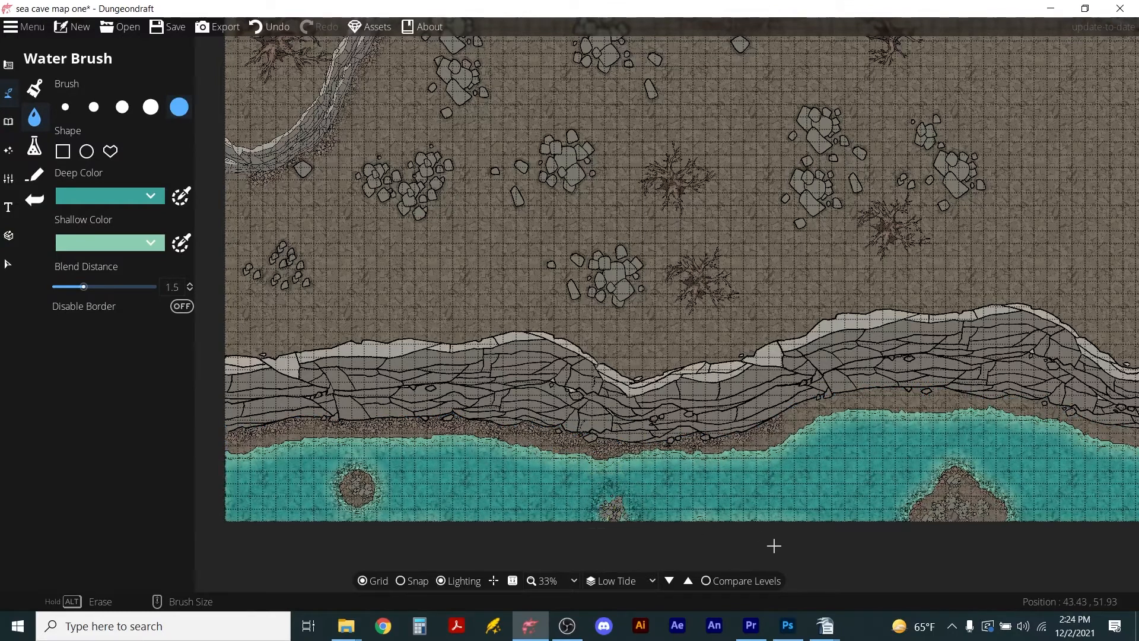
{"action": "key", "text": "ctrl+z"}
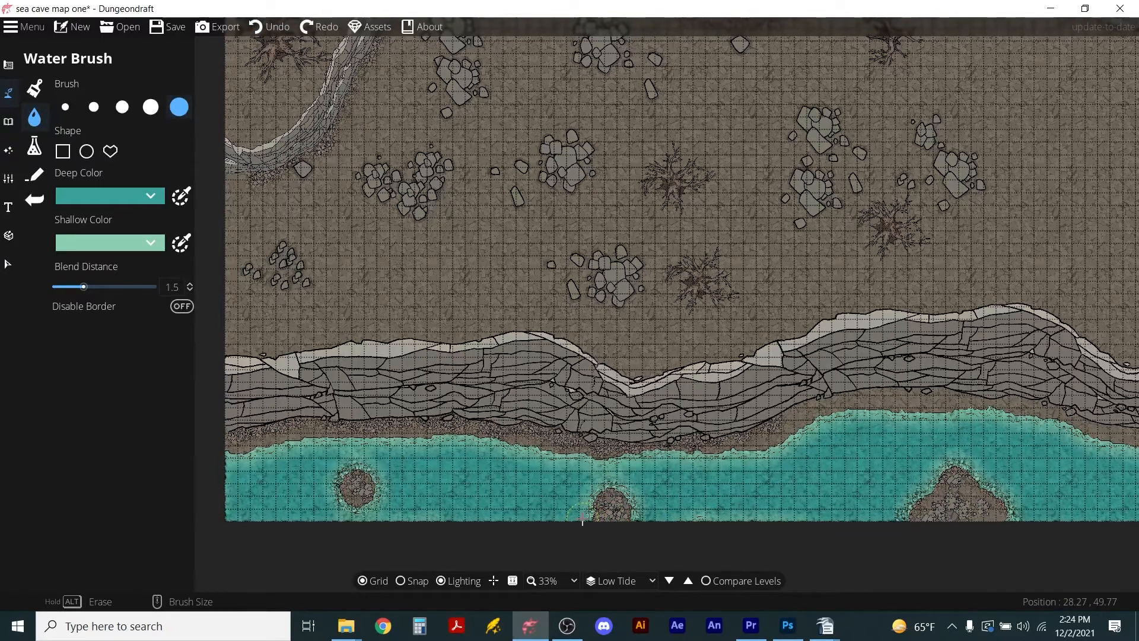
{"action": "left_click_drag", "start_coordinate": [617, 490], "coordinate": [657, 517]}
{"action": "left_click_drag", "start_coordinate": [384, 504], "coordinate": [353, 486]}
- Refine the outlines of the left, middle and right islets with varied Water Brush sizes, keeping a channel between the shore and the middle islet
{"action": "scroll", "coordinate": [587, 481], "scroll_direction": "up", "scroll_amount": 5}
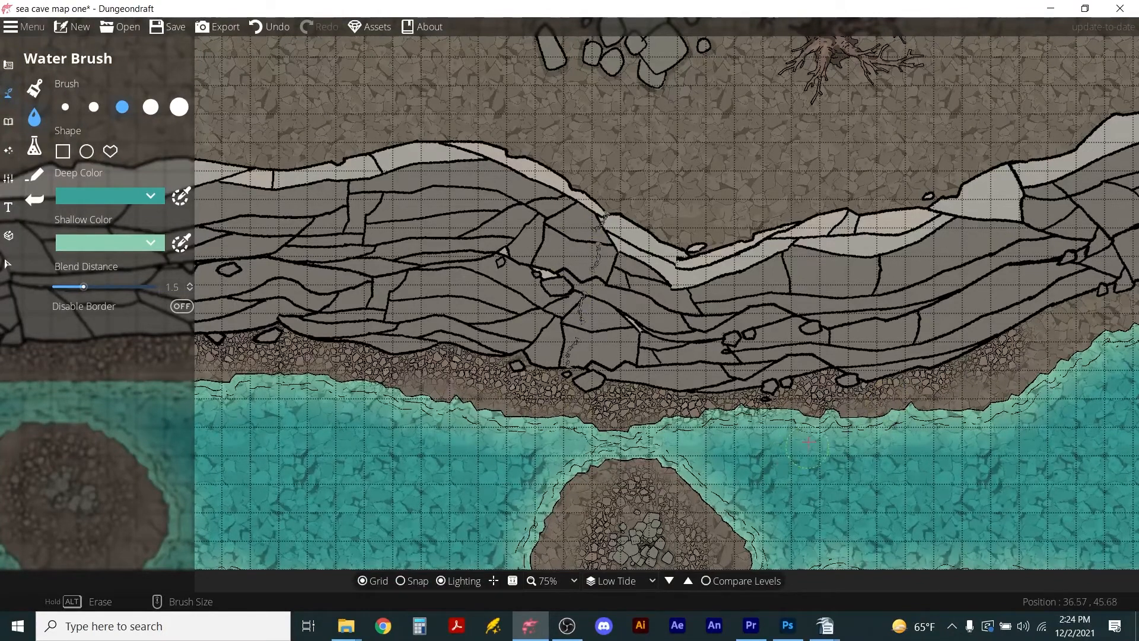
{"action": "scroll", "coordinate": [747, 491], "scroll_direction": "down", "scroll_amount": 2}
{"action": "scroll", "coordinate": [709, 514], "scroll_direction": "up", "scroll_amount": 3}
{"action": "mouse_move", "coordinate": [577, 437]}
{"action": "left_mouse_down"}
{"action": "mouse_move", "coordinate": [593, 371]}
{"action": "mouse_move", "coordinate": [632, 314]}
{"action": "mouse_move", "coordinate": [765, 291]}
{"action": "mouse_move", "coordinate": [860, 332]}
{"action": "left_mouse_up"}
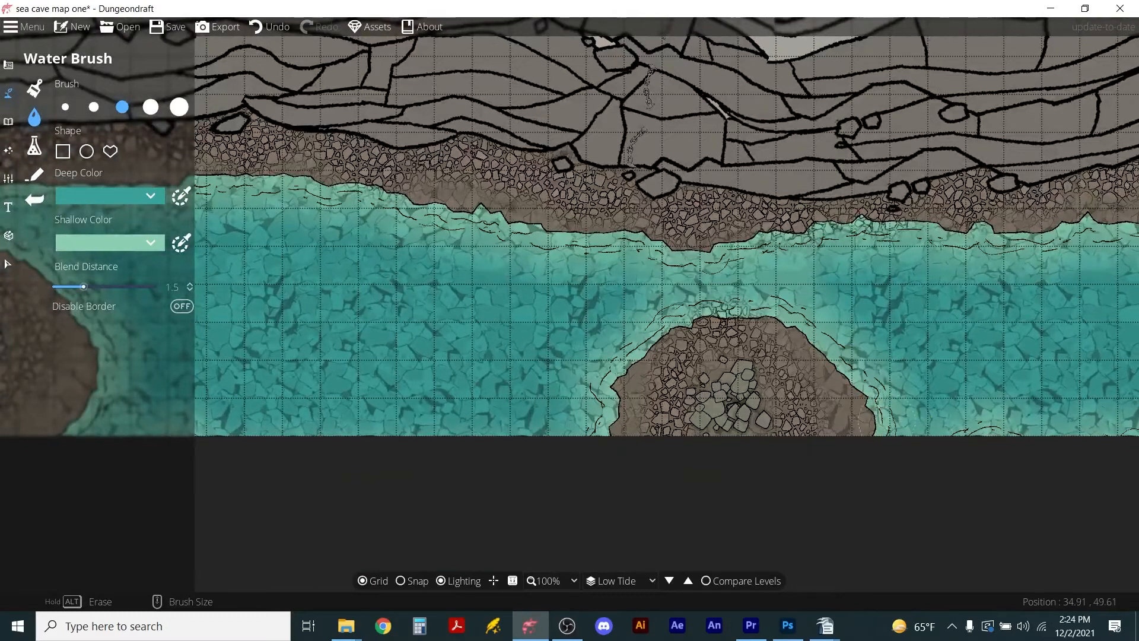
{"action": "scroll", "coordinate": [571, 450], "scroll_direction": "down", "scroll_amount": 3}
{"action": "mouse_move", "coordinate": [209, 349]}
{"action": "left_mouse_down"}
{"action": "mouse_move", "coordinate": [259, 349]}
{"action": "mouse_move", "coordinate": [288, 410]}
{"action": "left_mouse_up"}
{"action": "left_click", "coordinate": [93, 107]}
{"action": "left_click_drag", "start_coordinate": [205, 352], "coordinate": [233, 415]}
{"action": "mouse_move", "coordinate": [781, 408]}
{"action": "left_mouse_down"}
{"action": "mouse_move", "coordinate": [816, 357]}
{"action": "mouse_move", "coordinate": [889, 365]}
{"action": "mouse_move", "coordinate": [939, 417]}
{"action": "left_mouse_up"}
{"action": "scroll", "coordinate": [823, 383], "scroll_direction": "up", "scroll_amount": 3}
{"action": "left_click", "coordinate": [151, 107]}
{"action": "left_click_drag", "start_coordinate": [790, 300], "coordinate": [703, 456]}
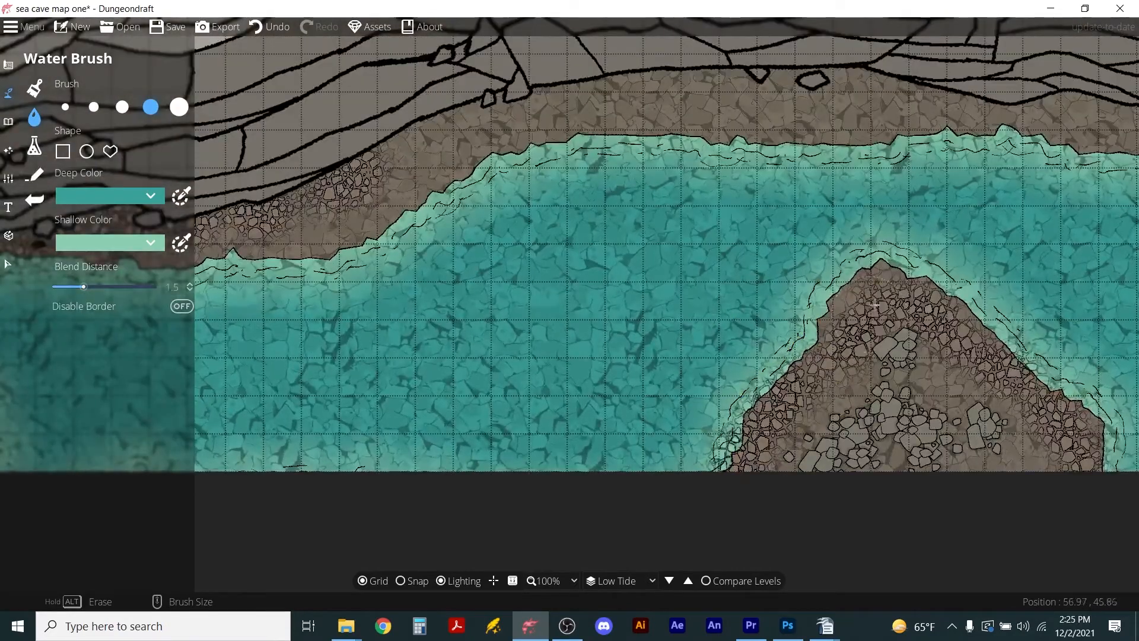
- Review the low-tide shoreline across the map and save the file
{"action": "scroll", "coordinate": [334, 288], "scroll_direction": "down", "scroll_amount": 5}
{"action": "scroll", "coordinate": [334, 289], "scroll_direction": "up", "scroll_amount": 2}
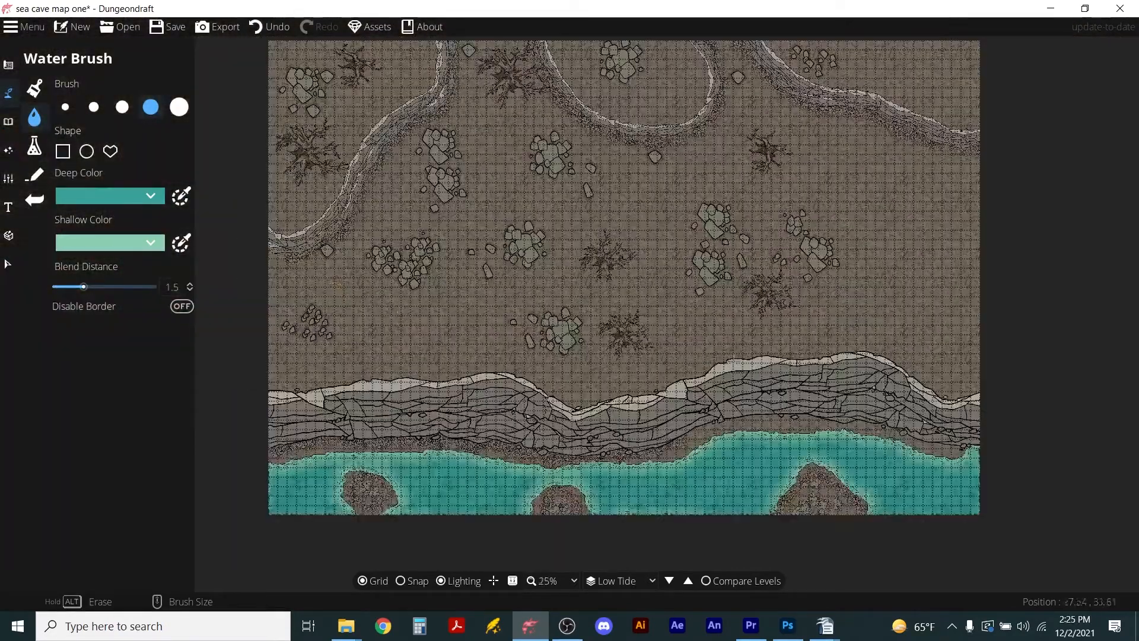
{"action": "scroll", "coordinate": [555, 442], "scroll_direction": "up", "scroll_amount": 2}
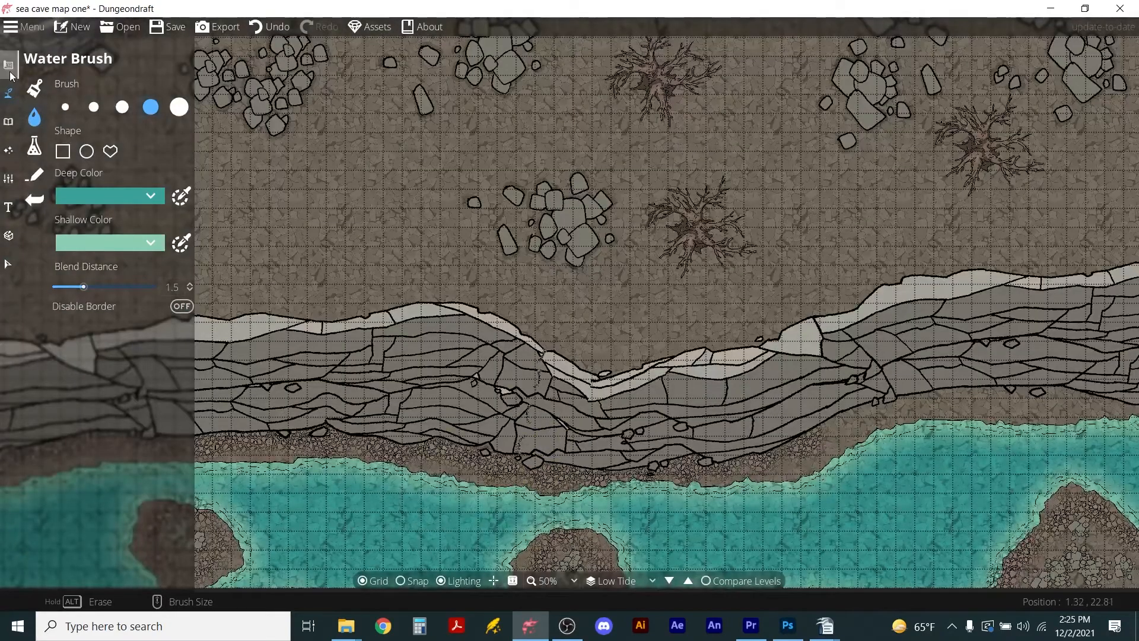
{"action": "left_click", "coordinate": [168, 27]}
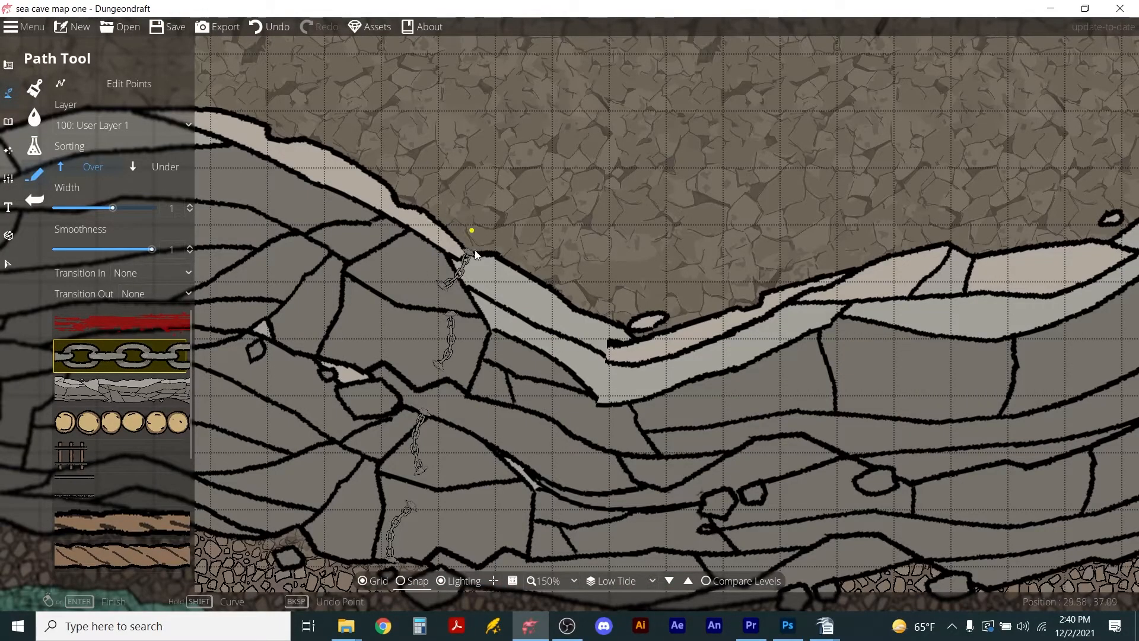
- Draw extra chain segments at width 0.6 beside the existing ones on the cliff, joining two of them across to the existing chains
{"action": "left_click", "coordinate": [440, 227]}
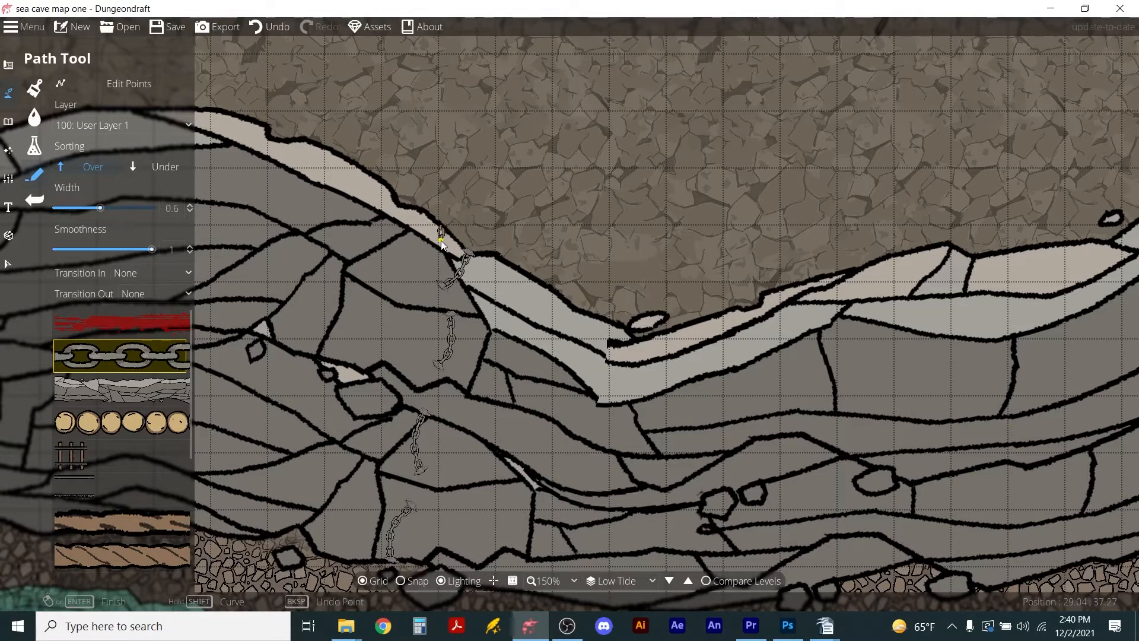
{"action": "right_click", "coordinate": [416, 258]}
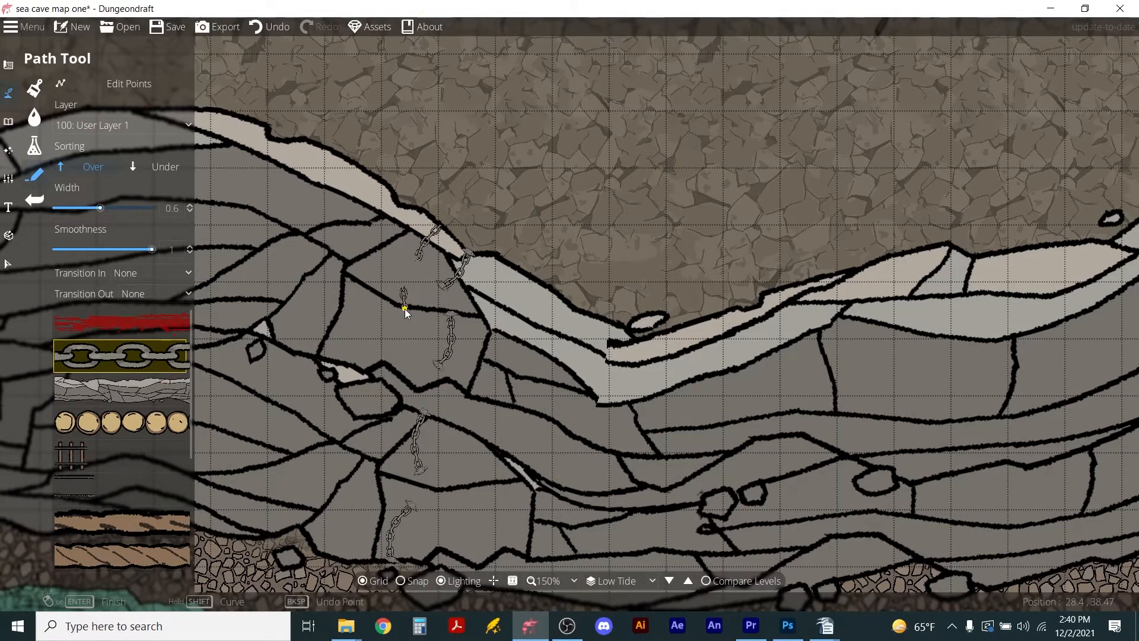
{"action": "left_click", "coordinate": [368, 446]}
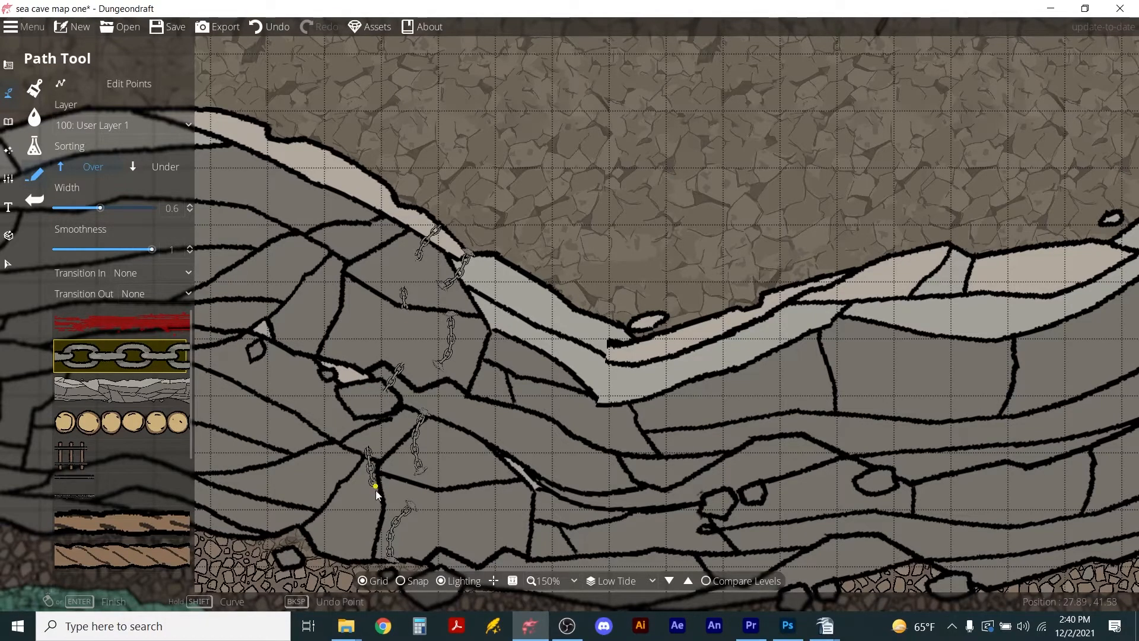
{"action": "left_click", "coordinate": [376, 484]}
{"action": "right_click", "coordinate": [424, 470]}
{"action": "left_click", "coordinate": [439, 363]}
{"action": "left_click", "coordinate": [402, 363]}
{"action": "right_click", "coordinate": [401, 363]}
{"action": "right_click", "coordinate": [406, 308]}
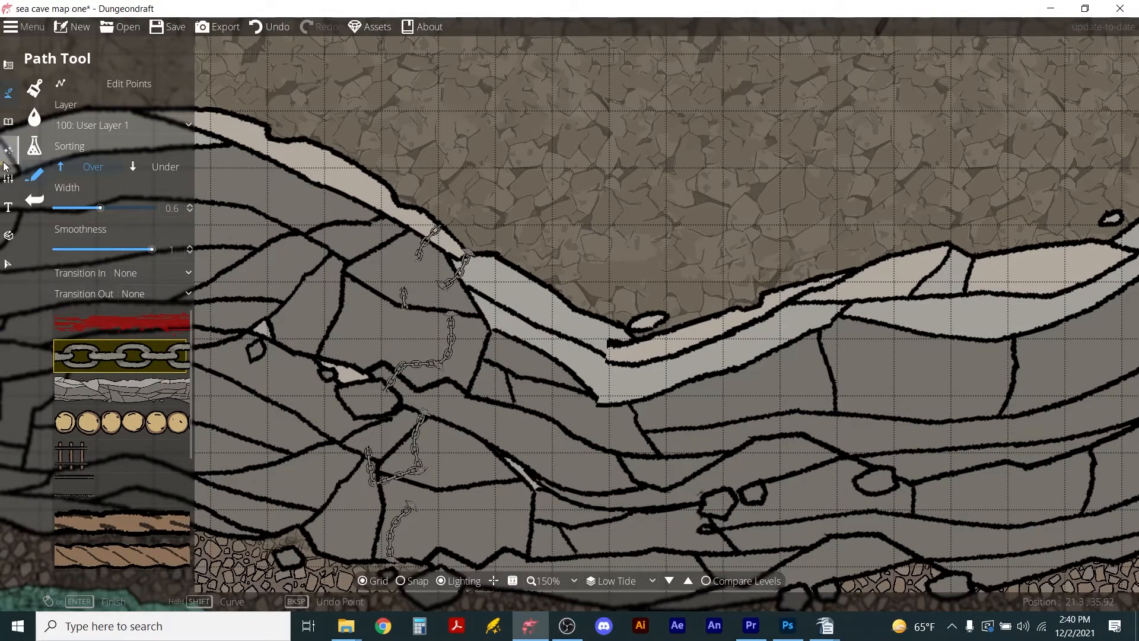
- Place a scaled-down Blacksmith anvil as an anchor on the new short chain segment in the upper cliff face
{"action": "left_click", "coordinate": [9, 150]}
{"action": "left_click", "coordinate": [8, 122]}
{"action": "left_click", "coordinate": [34, 89]}
{"action": "scroll", "coordinate": [133, 359], "scroll_direction": "up", "scroll_amount": 5}
{"action": "left_click", "coordinate": [133, 358]}
{"action": "left_click", "coordinate": [1057, 154]}
{"action": "scroll", "coordinate": [426, 361], "scroll_direction": "down", "scroll_amount": 18, "text": "alt"}
{"action": "left_click", "coordinate": [414, 282]}
{"action": "scroll", "coordinate": [442, 230], "scroll_direction": "up", "scroll_amount": 3}
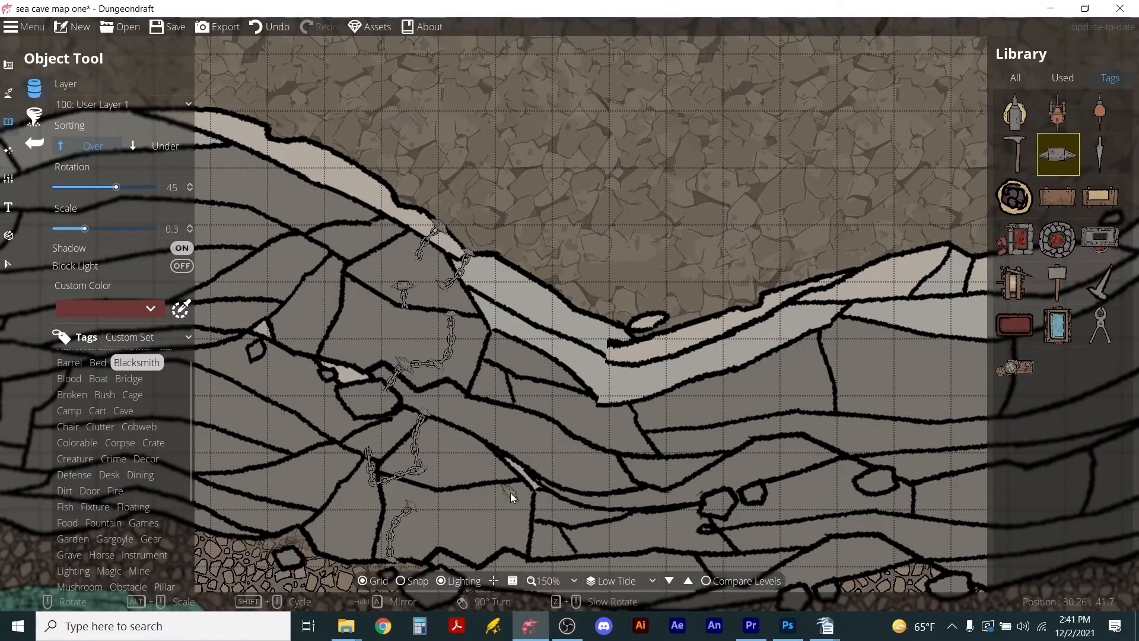
- Reduce the anvil's scale to 0.2 and save the map with the added chains
{"action": "scroll", "coordinate": [375, 472], "scroll_direction": "down", "scroll_amount": 1, "text": "ctrl"}
{"action": "scroll", "coordinate": [367, 452], "scroll_direction": "down", "scroll_amount": 2, "text": "alt"}
{"action": "scroll", "coordinate": [366, 452], "scroll_direction": "up", "scroll_amount": 1, "text": "alt"}
{"action": "scroll", "coordinate": [366, 451], "scroll_direction": "down", "scroll_amount": 3}
{"action": "scroll", "coordinate": [368, 468], "scroll_direction": "down", "scroll_amount": 1}
{"action": "key", "text": "ctrl+s"}
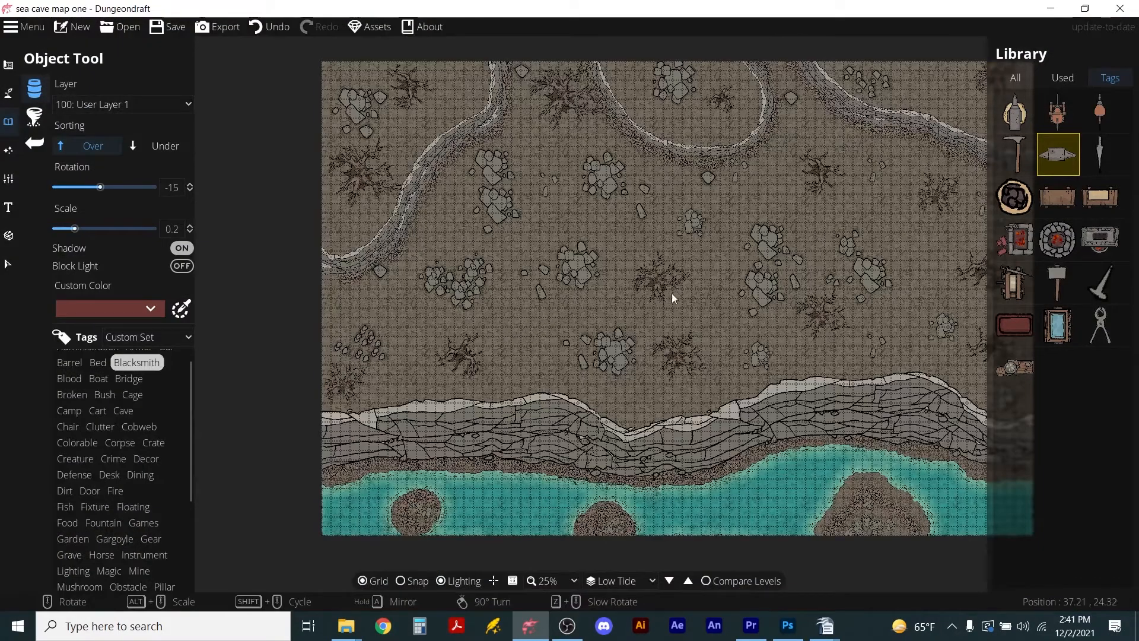
- Create a level labelled Sea Cave Low Tide as a clone of the Low Tide level and switch to it
{"action": "scroll", "coordinate": [720, 336], "scroll_direction": "down", "scroll_amount": 1, "text": "ctrl"}
{"action": "scroll", "coordinate": [771, 291], "scroll_direction": "up", "scroll_amount": 1, "text": "ctrl"}
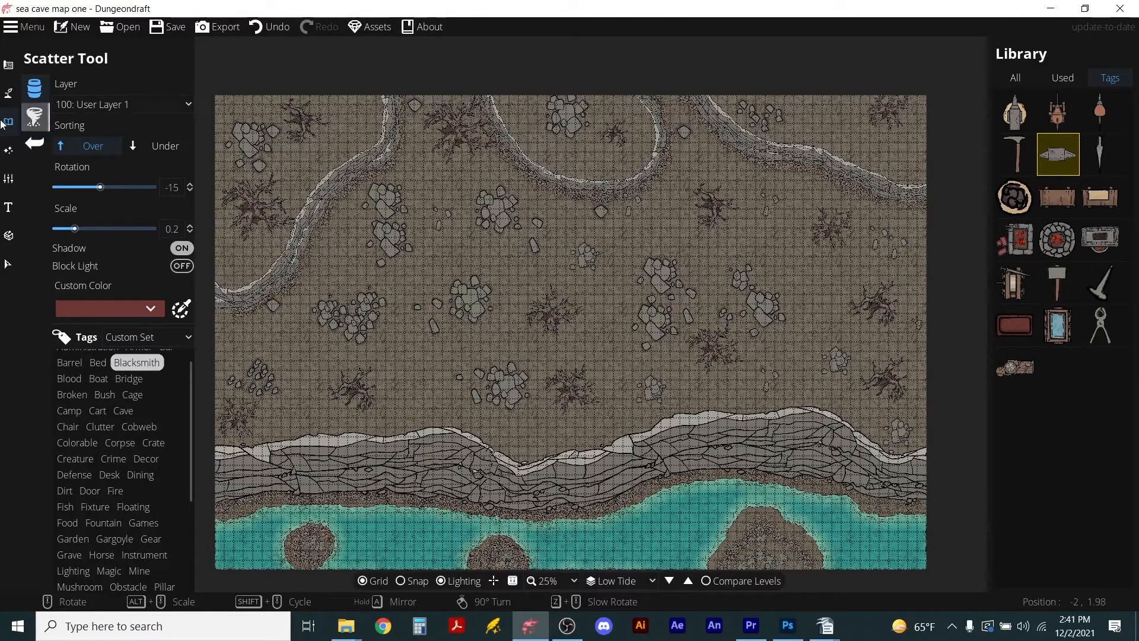
{"action": "left_click", "coordinate": [8, 178]}
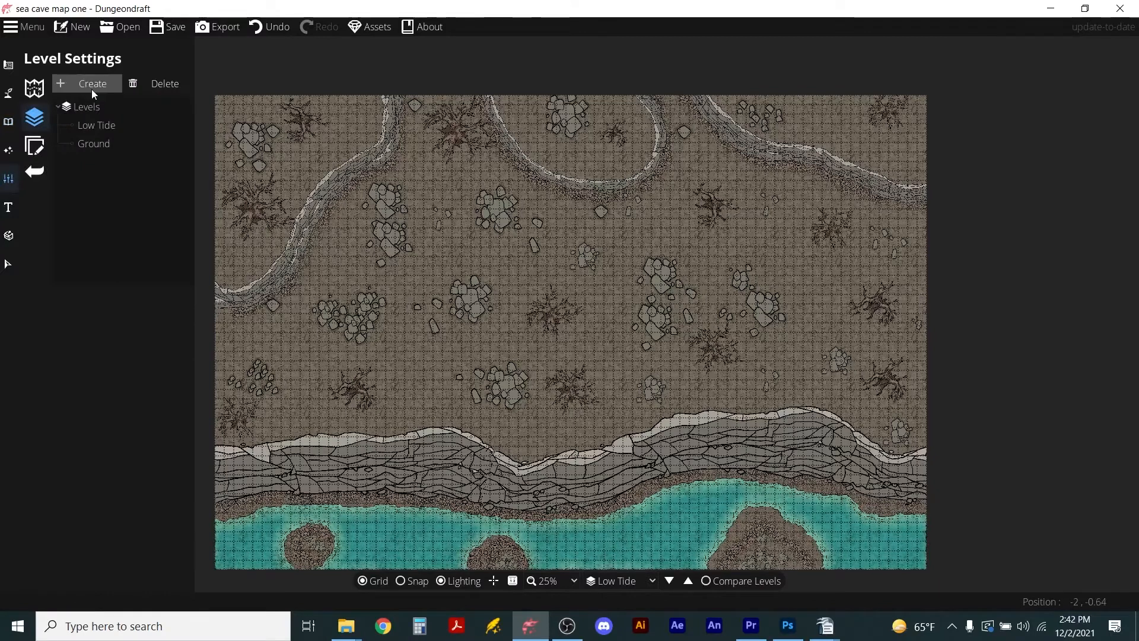
{"action": "left_click", "coordinate": [92, 89]}
{"action": "double_click", "coordinate": [566, 285]}
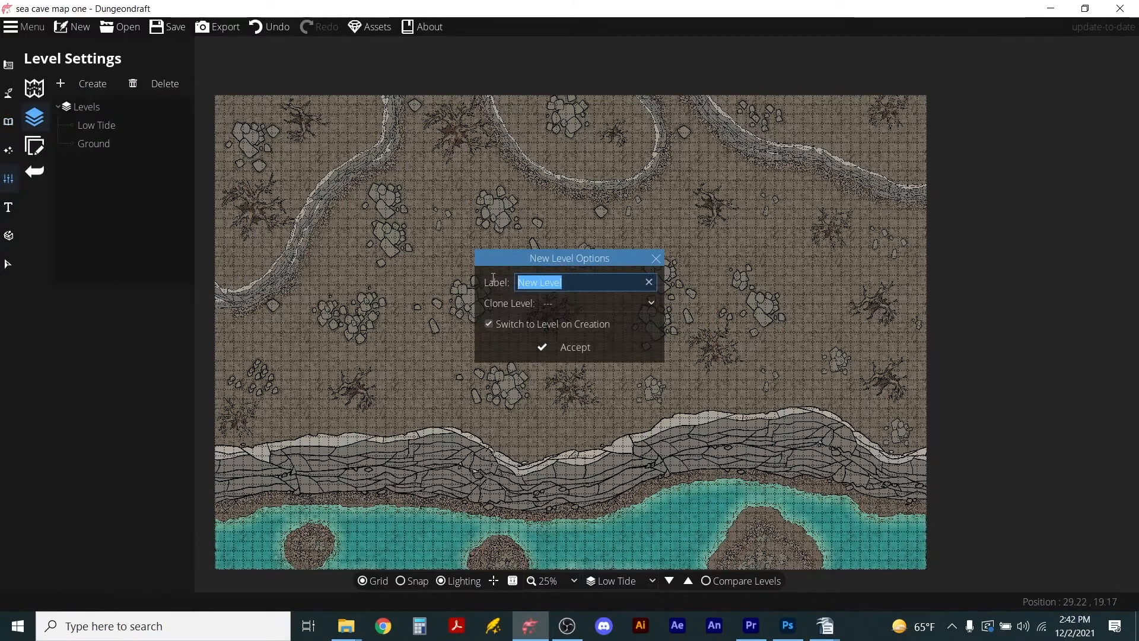
{"action": "type", "text": "Sea"}
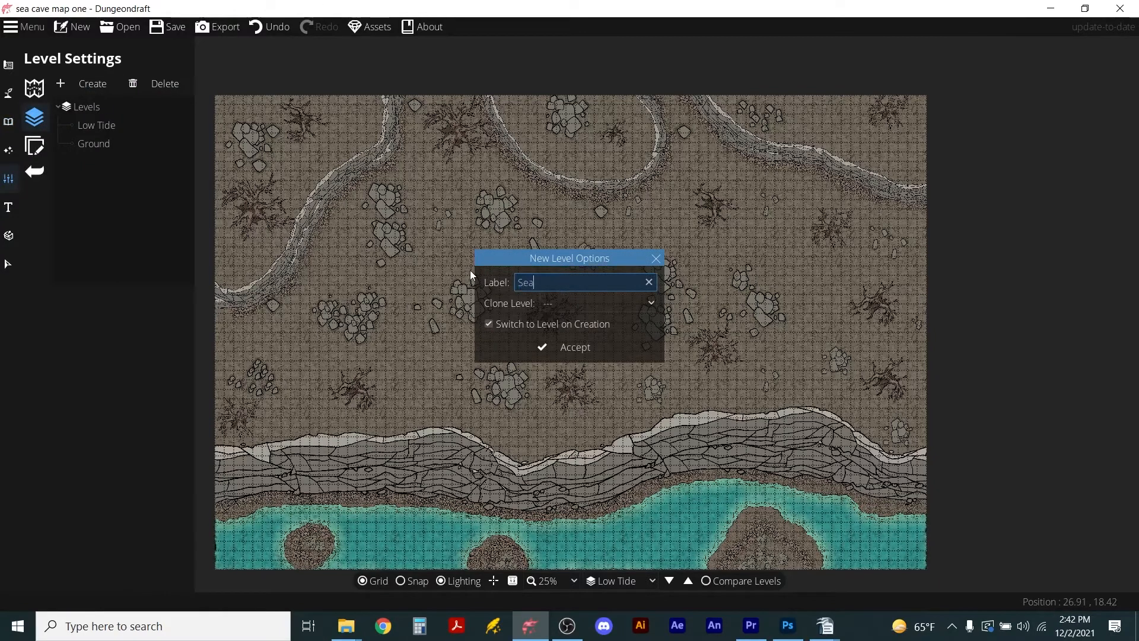
{"action": "type", "text": " Cave L"}
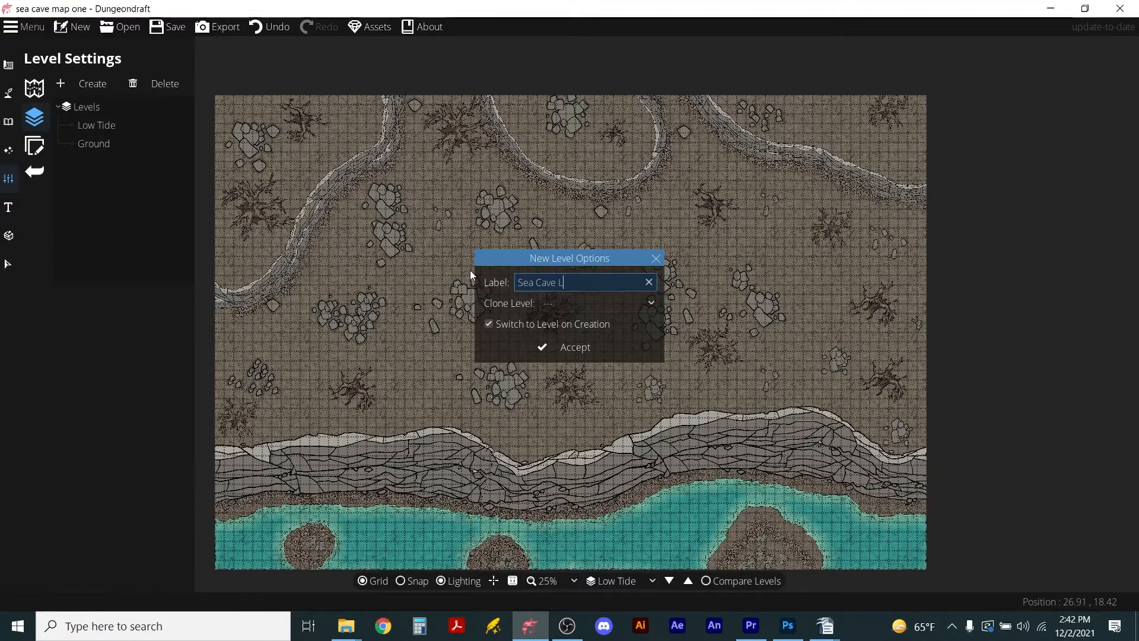
{"action": "type", "text": "ow Tide"}
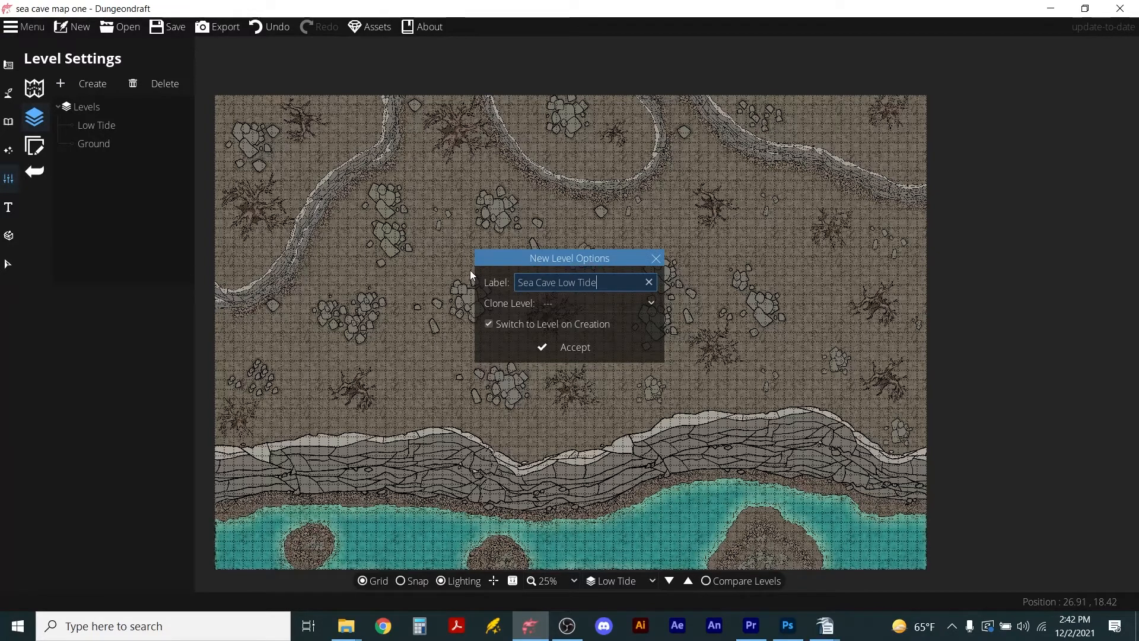
{"action": "left_click", "coordinate": [560, 303]}
{"action": "left_click", "coordinate": [579, 341]}
{"action": "left_click", "coordinate": [571, 351]}
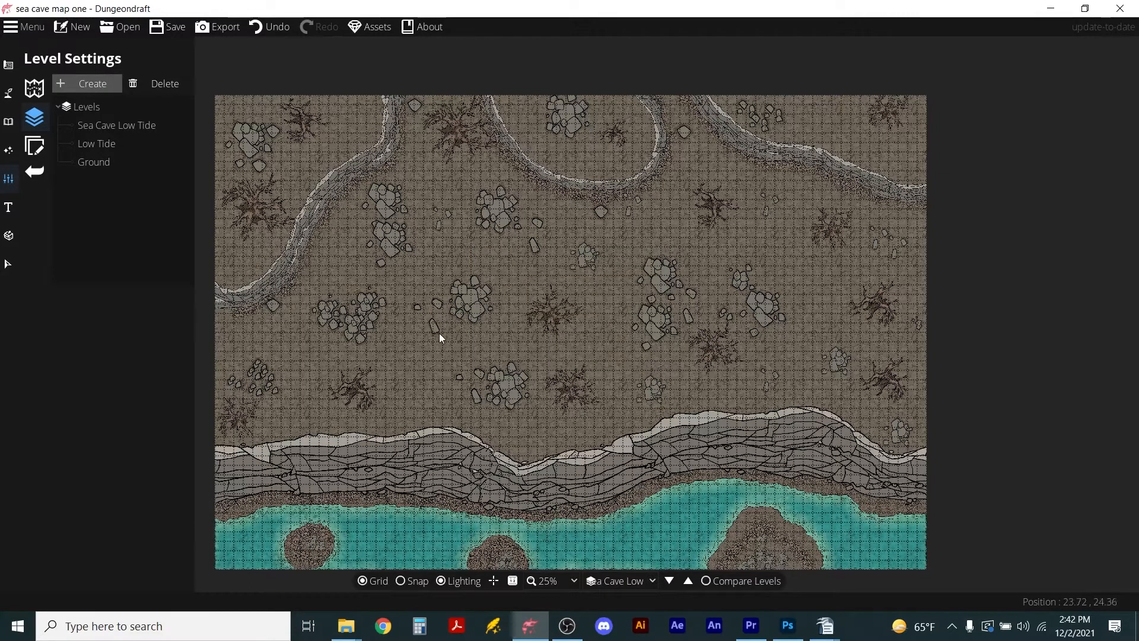
- Delete the boulders, dead trees and selected ridge paths across the inland ground of the Sea Cave Low Tide level
{"action": "scroll", "coordinate": [438, 334], "scroll_direction": "down", "scroll_amount": 3}
{"action": "scroll", "coordinate": [471, 339], "scroll_direction": "up", "scroll_amount": 1}
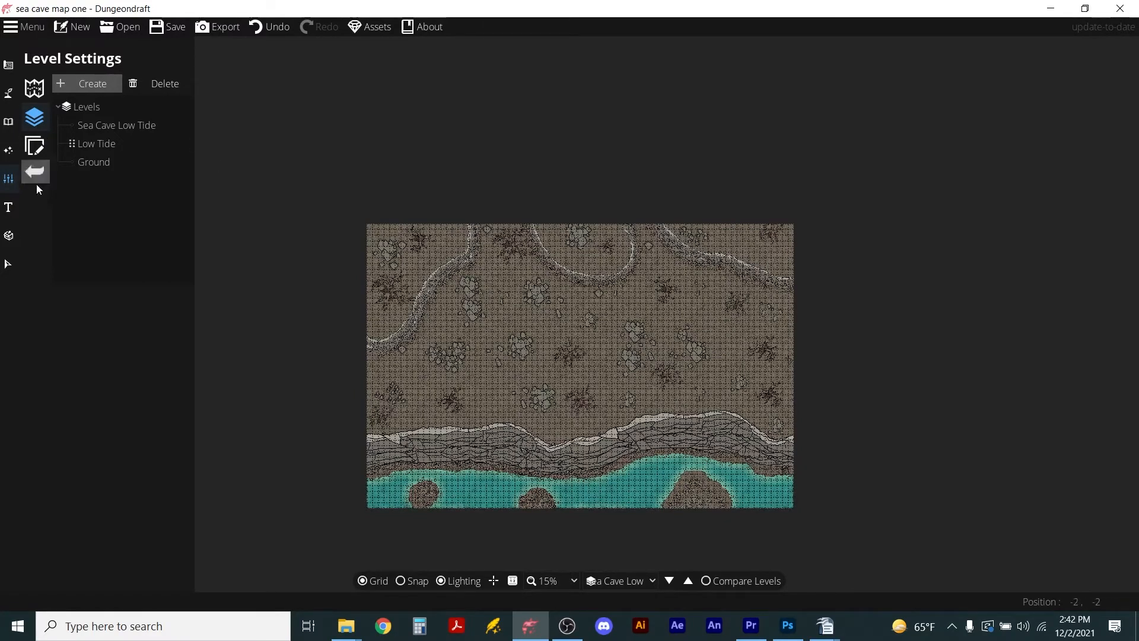
{"action": "left_click", "coordinate": [9, 263]}
{"action": "left_click_drag", "start_coordinate": [326, 184], "coordinate": [853, 450]}
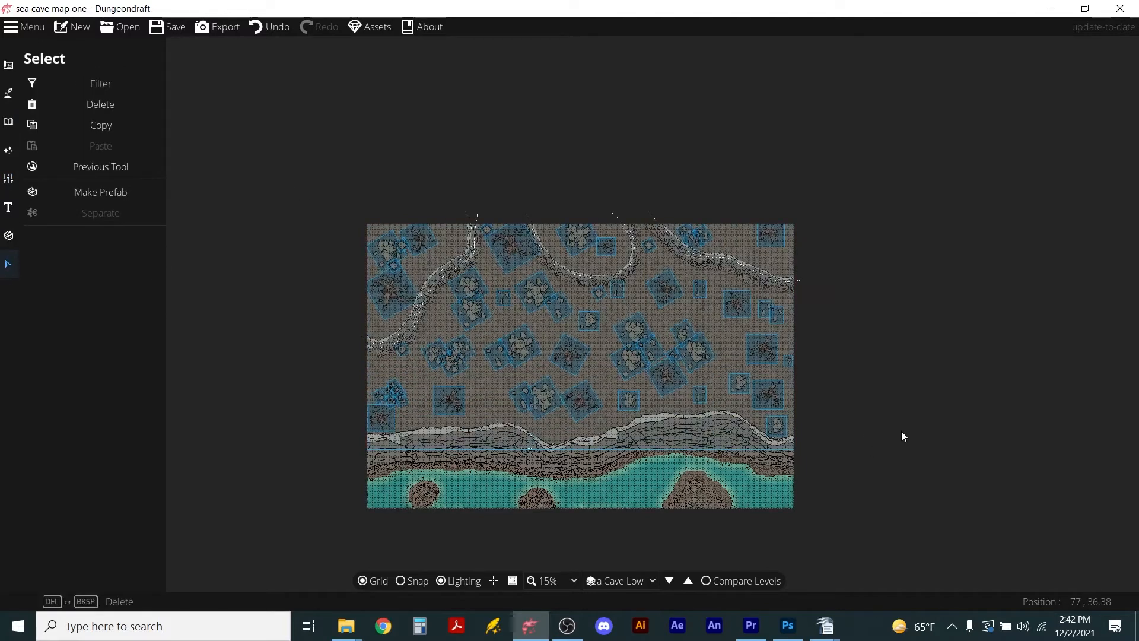
{"action": "key", "text": "Delete"}
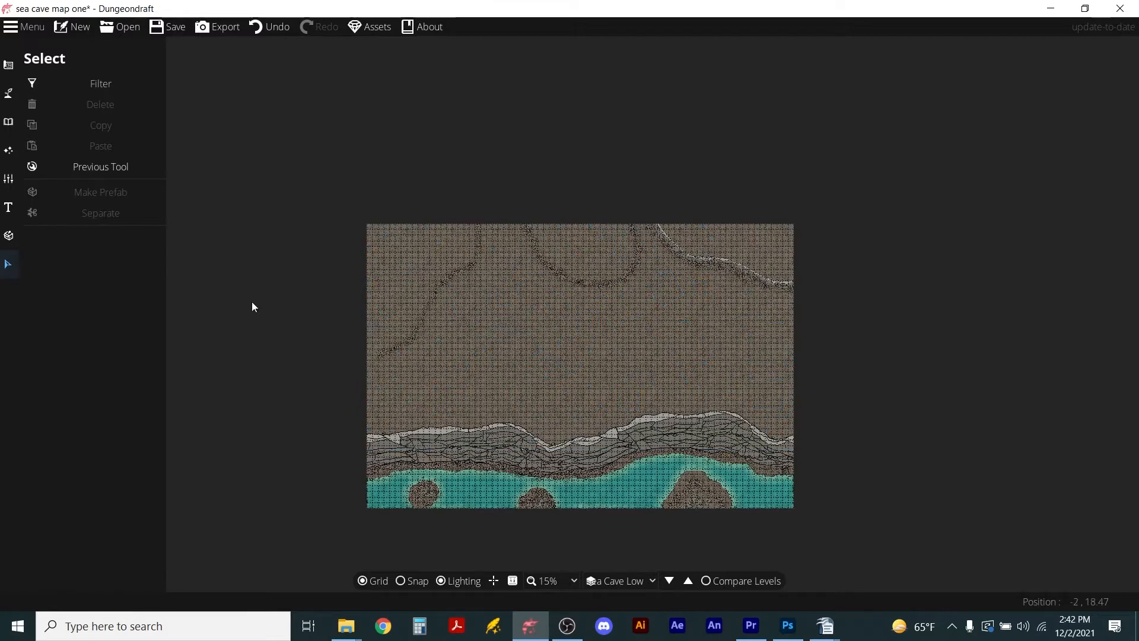
- Paint Terrain Rocky at intensity 8 over the gravel bands left behind by the removed inland ridges
{"action": "left_click", "coordinate": [8, 93]}
{"action": "left_click", "coordinate": [60, 88]}
{"action": "left_click_drag", "start_coordinate": [103, 163], "coordinate": [153, 164]}
{"action": "scroll", "coordinate": [430, 301], "scroll_direction": "up", "scroll_amount": 5}
{"action": "mouse_move", "coordinate": [288, 578]}
{"action": "left_mouse_down"}
{"action": "mouse_move", "coordinate": [658, 170]}
{"action": "mouse_move", "coordinate": [813, 134]}
{"action": "mouse_move", "coordinate": [1049, 205]}
{"action": "mouse_move", "coordinate": [982, 243]}
{"action": "left_mouse_up"}
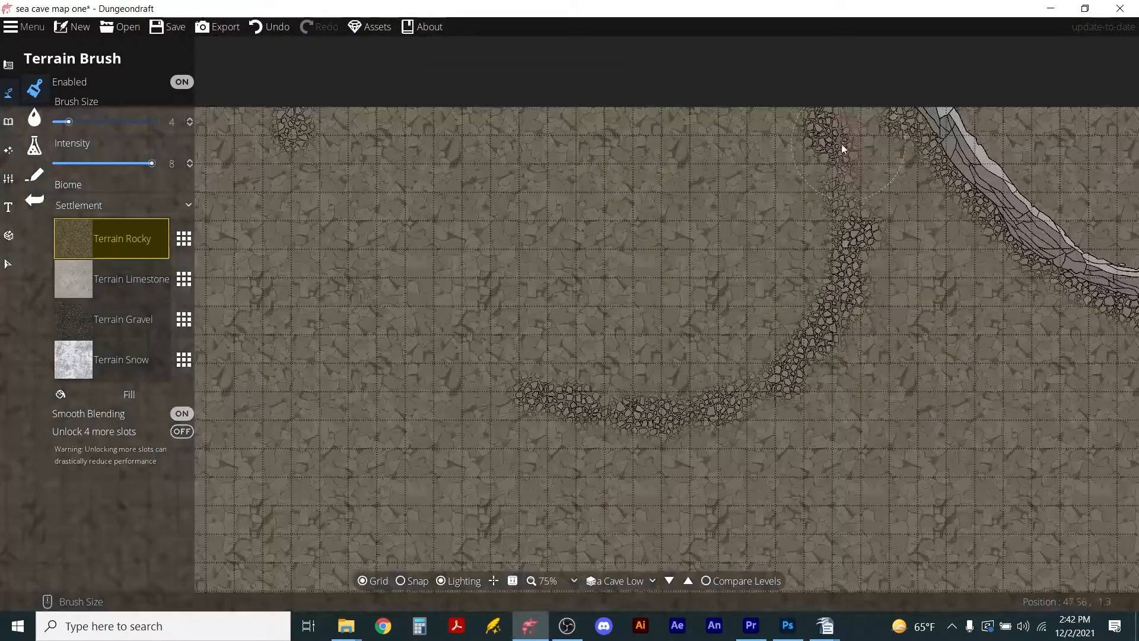
{"action": "mouse_move", "coordinate": [842, 147]}
{"action": "left_mouse_down"}
{"action": "mouse_move", "coordinate": [835, 333]}
{"action": "mouse_move", "coordinate": [509, 396]}
{"action": "mouse_move", "coordinate": [785, 340]}
{"action": "mouse_move", "coordinate": [830, 116]}
{"action": "mouse_move", "coordinate": [1017, 231]}
{"action": "mouse_move", "coordinate": [851, 297]}
{"action": "mouse_move", "coordinate": [737, 438]}
{"action": "mouse_move", "coordinate": [502, 365]}
{"action": "mouse_move", "coordinate": [783, 398]}
{"action": "mouse_move", "coordinate": [1041, 201]}
{"action": "mouse_move", "coordinate": [1035, 274]}
{"action": "left_mouse_up"}
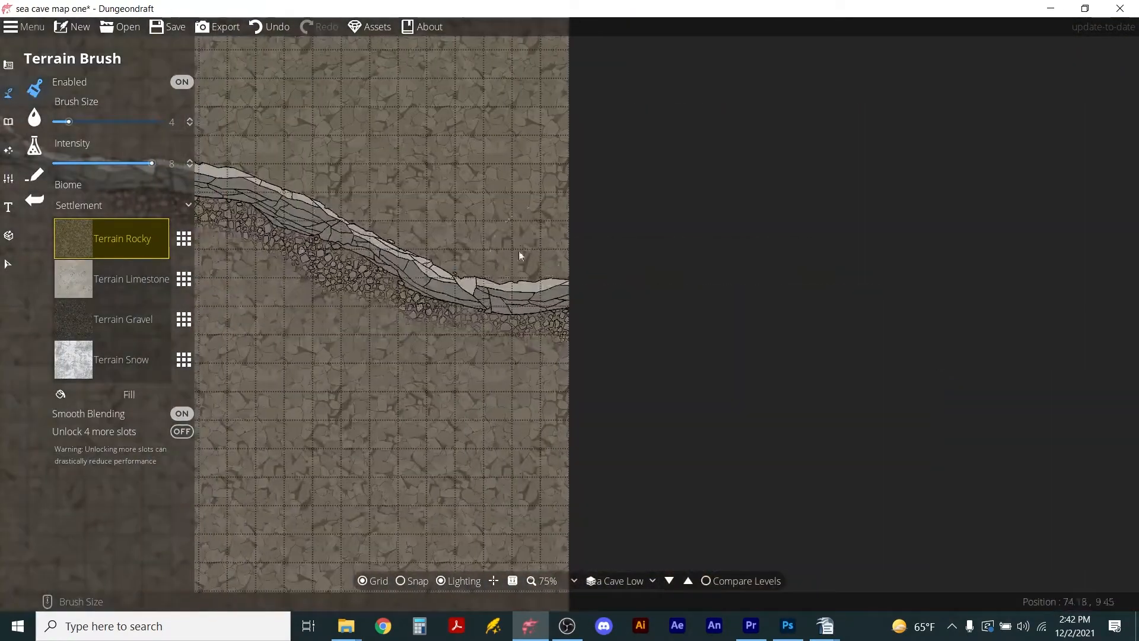
{"action": "mouse_move", "coordinate": [519, 256]}
{"action": "left_mouse_down"}
{"action": "mouse_move", "coordinate": [253, 236]}
{"action": "mouse_move", "coordinate": [536, 296]}
{"action": "mouse_move", "coordinate": [332, 266]}
{"action": "mouse_move", "coordinate": [229, 208]}
{"action": "left_mouse_up"}
{"action": "scroll", "coordinate": [221, 209], "scroll_direction": "up", "scroll_amount": 4}
{"action": "scroll", "coordinate": [212, 208], "scroll_direction": "down", "scroll_amount": 3}
{"action": "scroll", "coordinate": [497, 208], "scroll_direction": "down", "scroll_amount": 4}
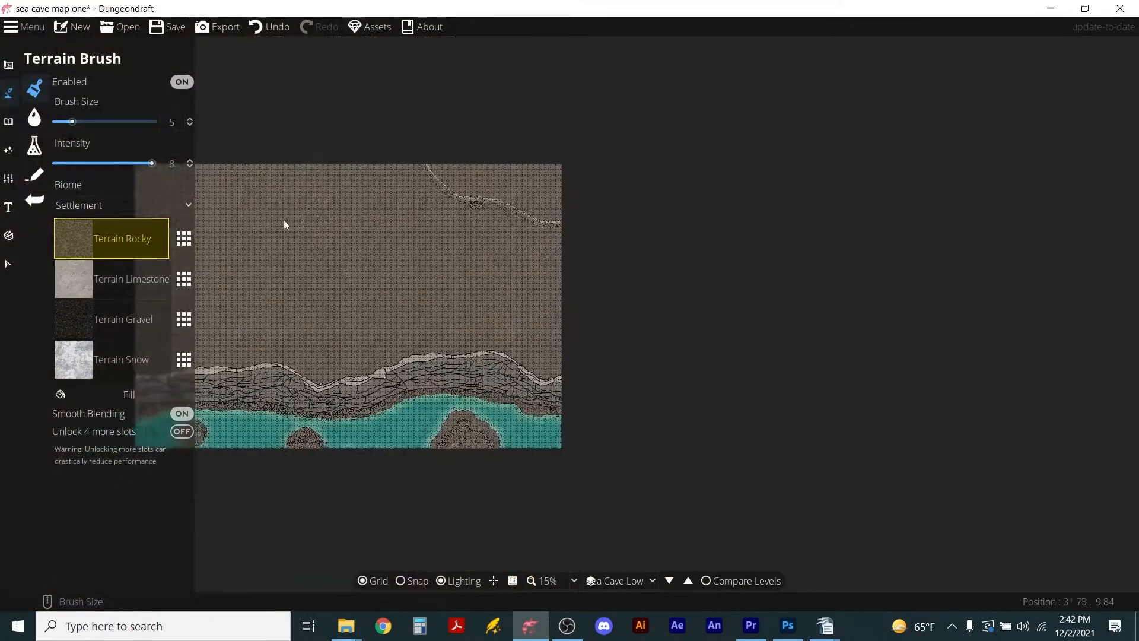
- Delete the remaining inland ridge and both layered cliff paths running along the shoreline
{"action": "scroll", "coordinate": [417, 208], "scroll_direction": "up", "scroll_amount": 3}
{"action": "left_click", "coordinate": [8, 263]}
{"action": "left_click", "coordinate": [452, 182]}
{"action": "key", "text": "Delete"}
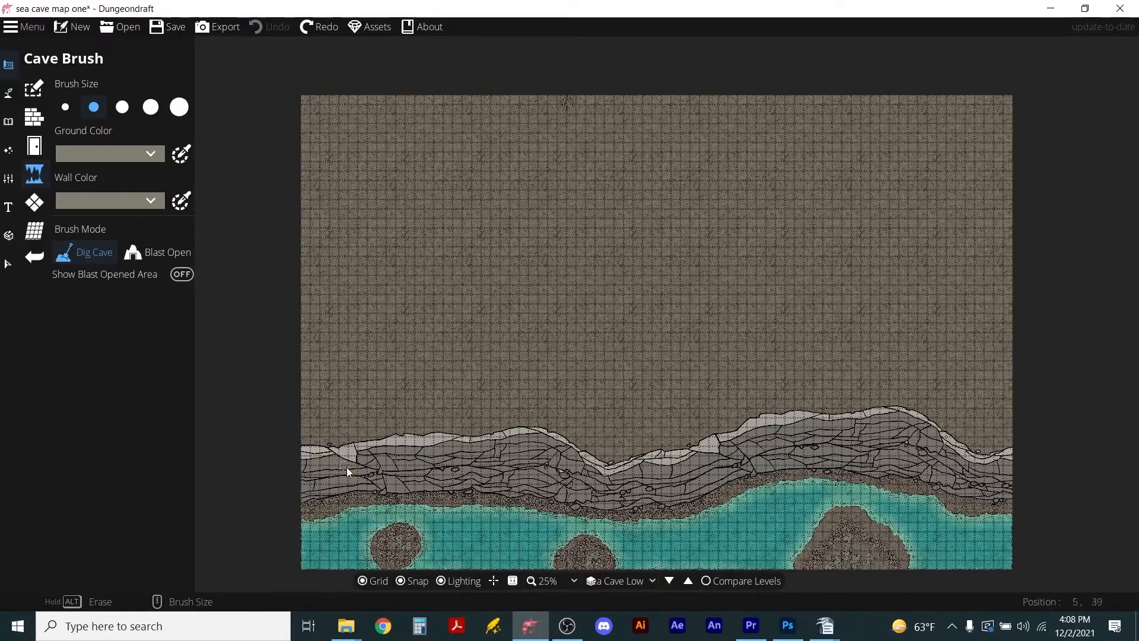
{"action": "left_click", "coordinate": [8, 263]}
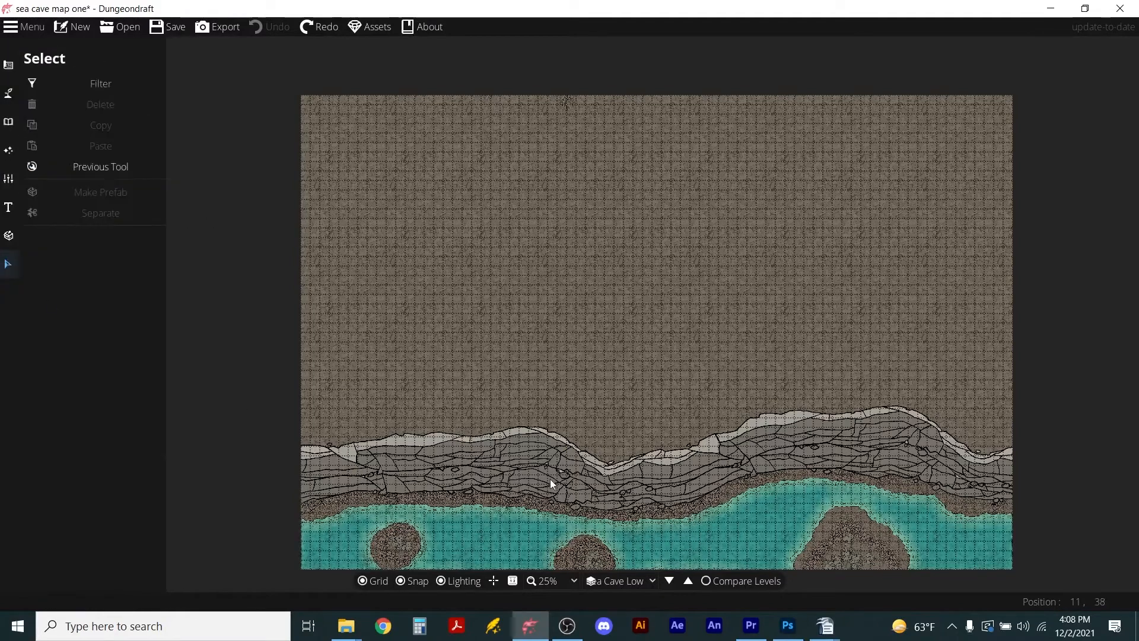
{"action": "left_click", "coordinate": [522, 474]}
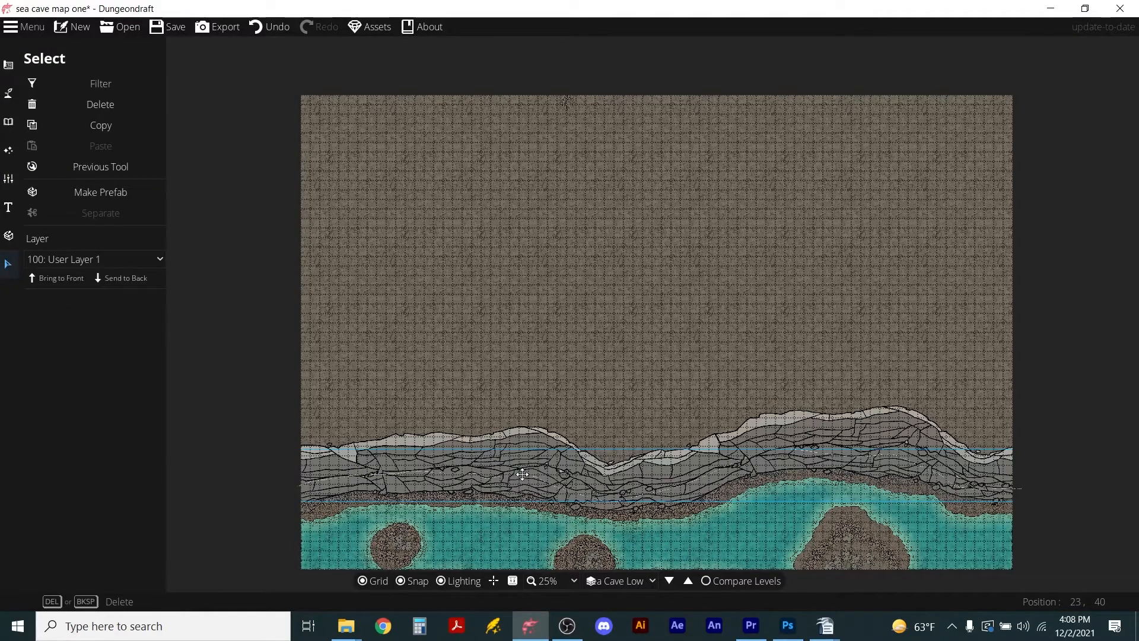
{"action": "key", "text": "Delete"}
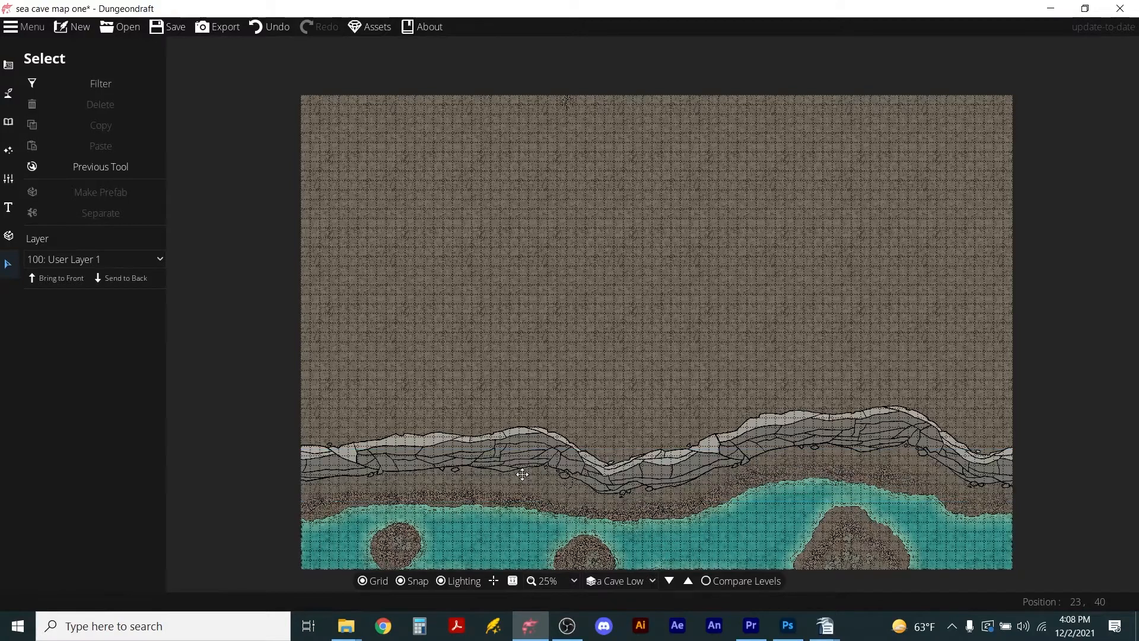
{"action": "left_click", "coordinate": [528, 450]}
{"action": "key", "text": "Delete"}
- Delete all the leftover chains and their anvil anchors from the ground above the shore
{"action": "scroll", "coordinate": [587, 462], "scroll_direction": "up", "scroll_amount": 4}
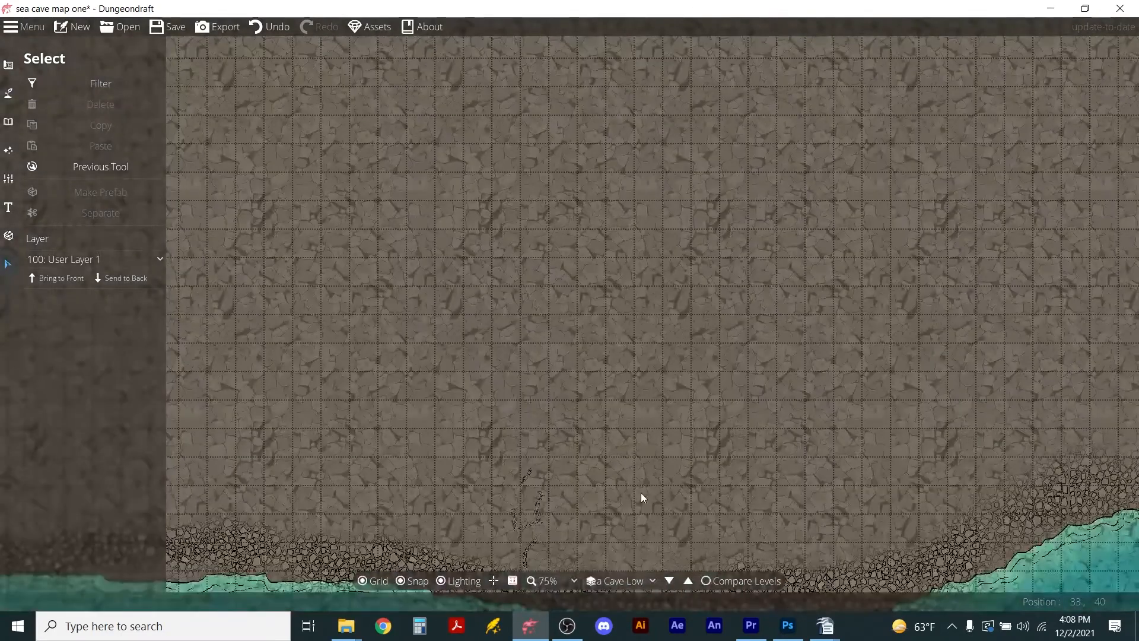
{"action": "scroll", "coordinate": [615, 504], "scroll_direction": "up", "scroll_amount": 3}
{"action": "scroll", "coordinate": [948, 501], "scroll_direction": "up", "scroll_amount": 2}
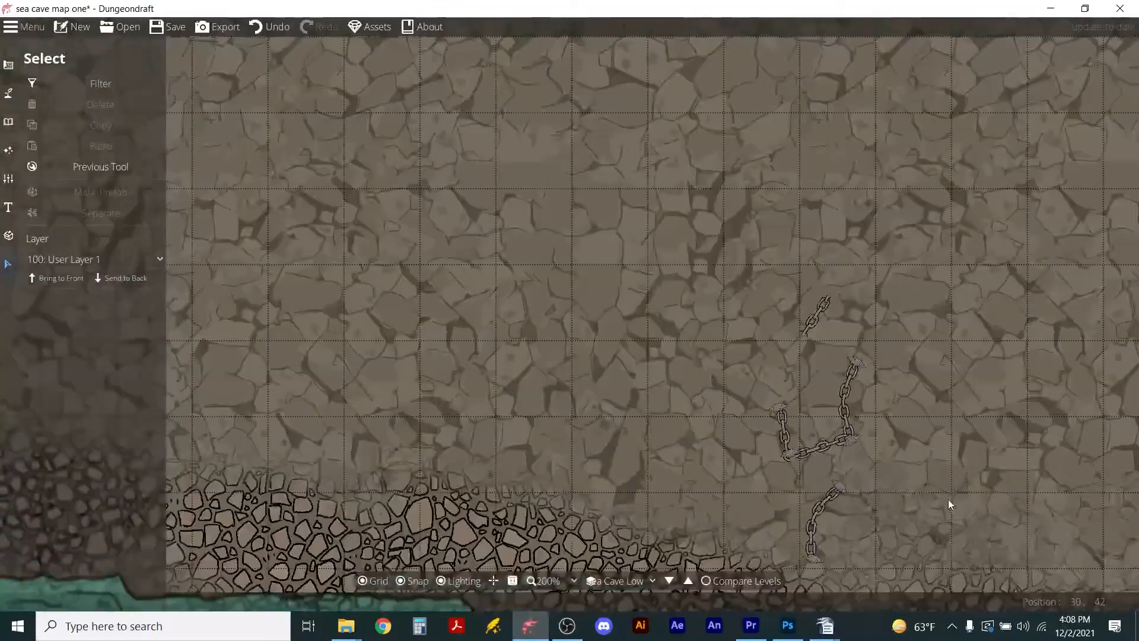
{"action": "left_click_drag", "start_coordinate": [602, 228], "coordinate": [1002, 603]}
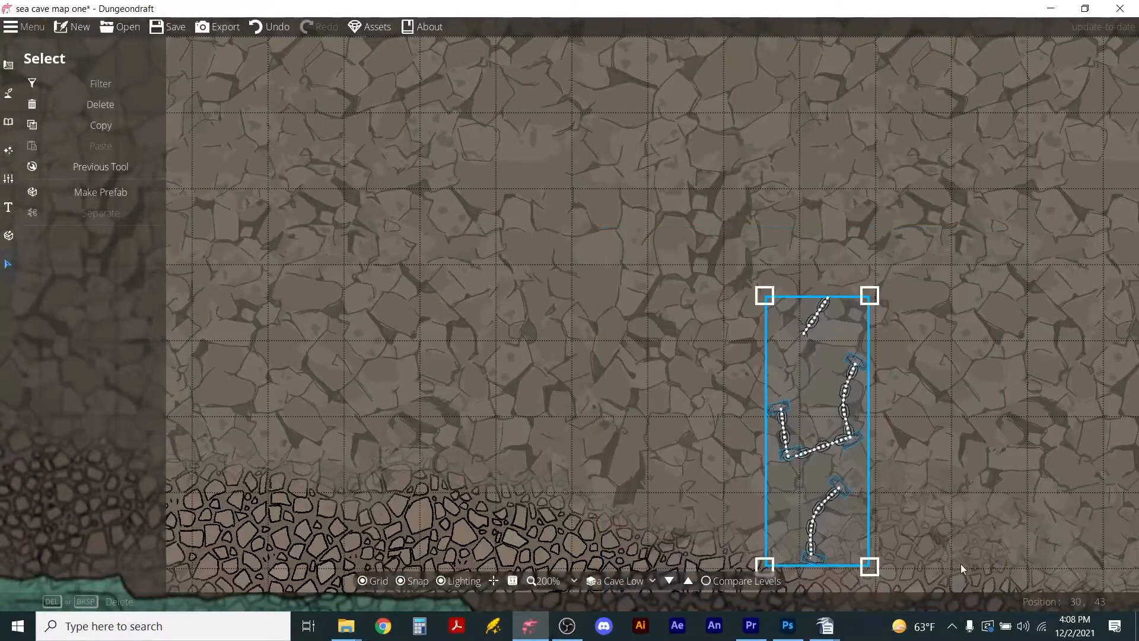
{"action": "key", "text": "Delete"}
{"action": "scroll", "coordinate": [752, 428], "scroll_direction": "down", "scroll_amount": 6}
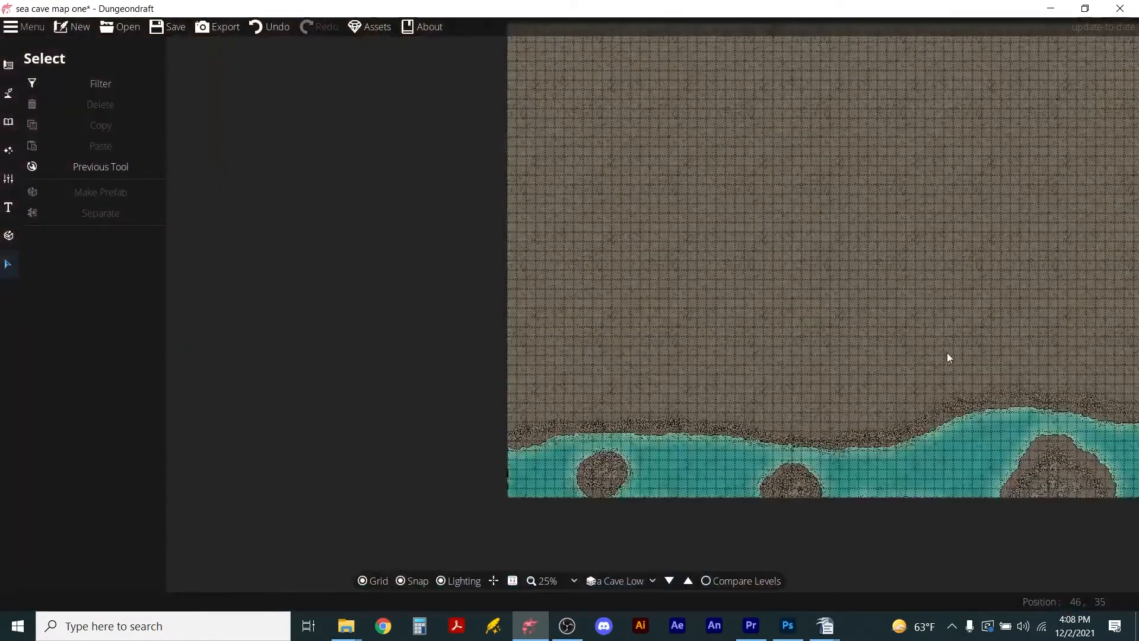
{"action": "left_click_drag", "start_coordinate": [947, 353], "coordinate": [632, 406]}
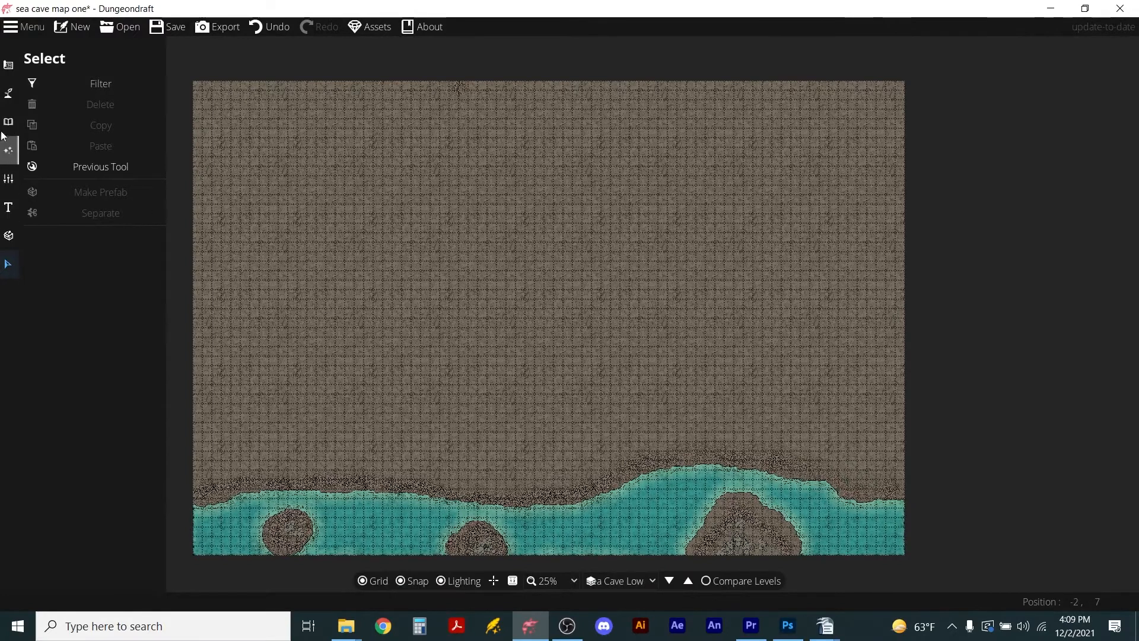
- Set up the Cave Brush for digging at its largest brush size near the shoreline
{"action": "left_click", "coordinate": [11, 91]}
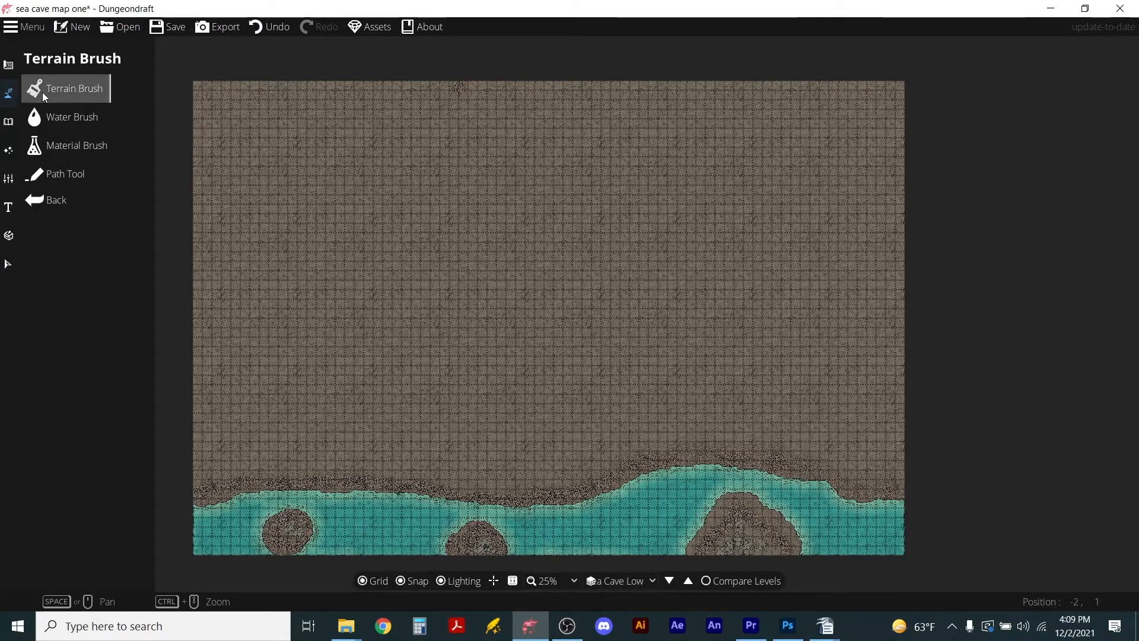
{"action": "left_click", "coordinate": [8, 64]}
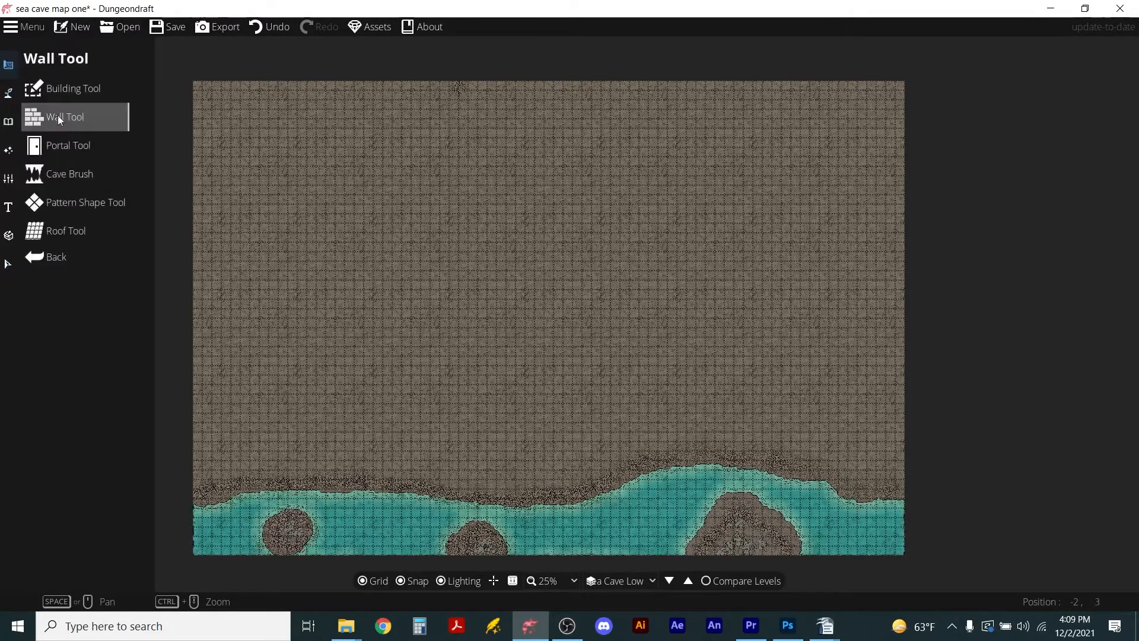
{"action": "left_click", "coordinate": [46, 173]}
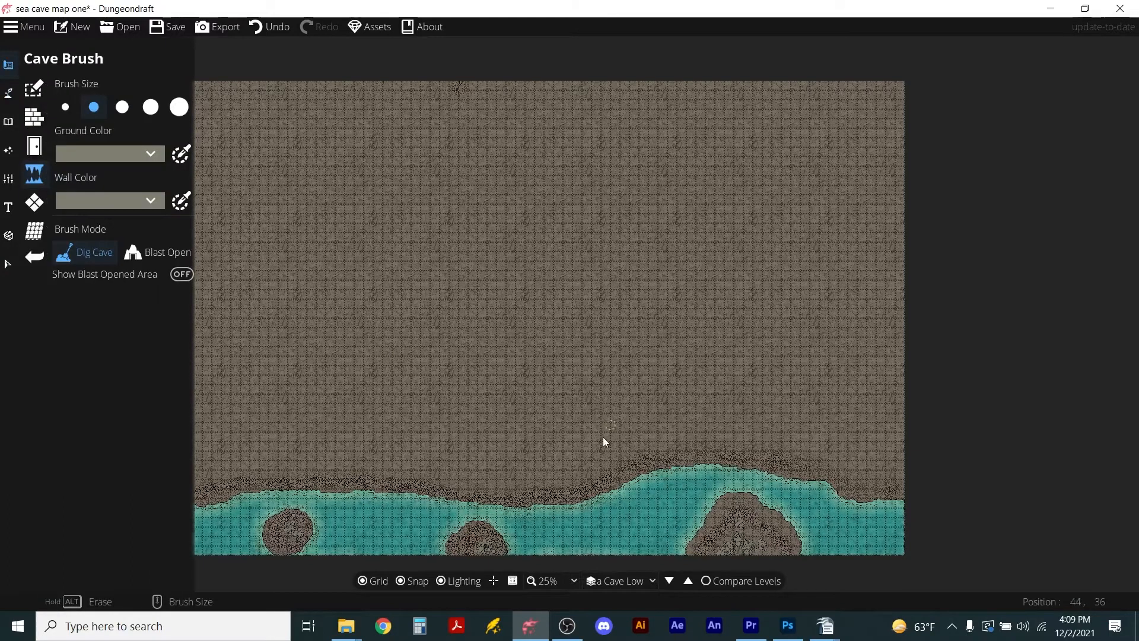
{"action": "left_click", "coordinate": [179, 106]}
{"action": "scroll", "coordinate": [527, 497], "scroll_direction": "up", "scroll_amount": 3}
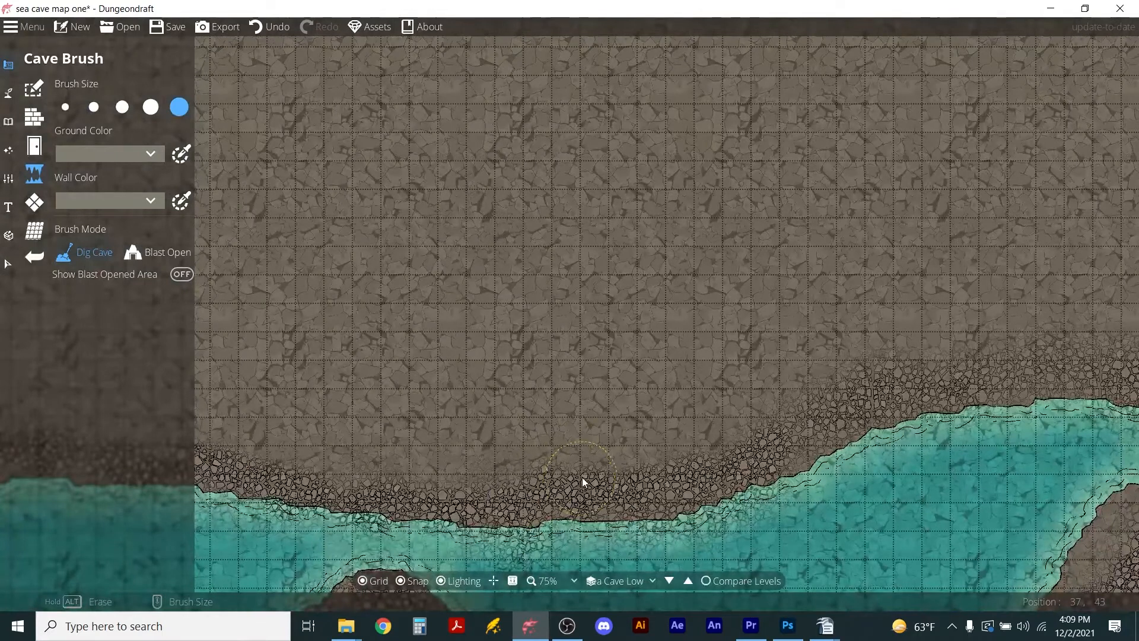
- Compare against Low Tide at 83% opacity with the current level at 25%, dig a narrow cave inland from the shore, and turn the comparison off
{"action": "left_click", "coordinate": [707, 580]}
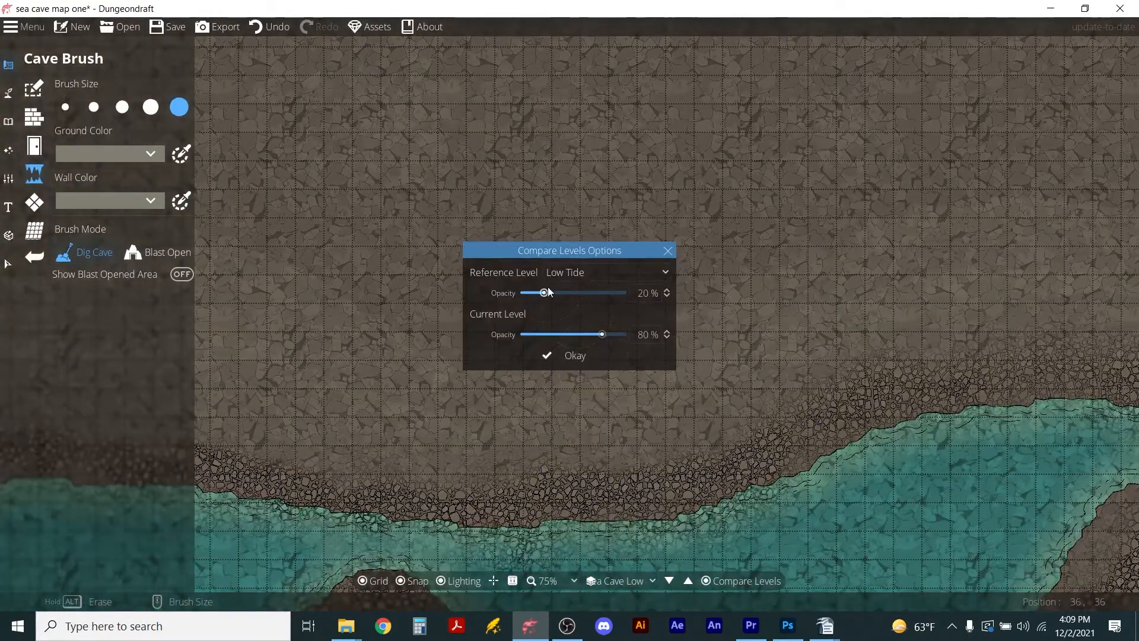
{"action": "left_click_drag", "start_coordinate": [544, 292], "coordinate": [605, 299]}
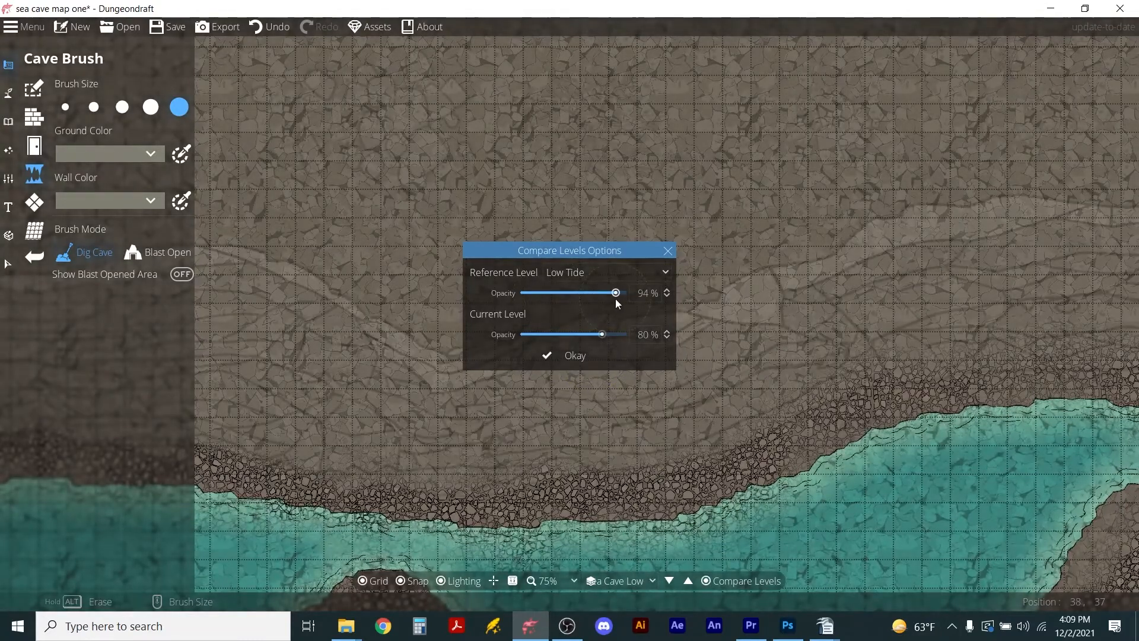
{"action": "left_click_drag", "start_coordinate": [603, 336], "coordinate": [551, 339]}
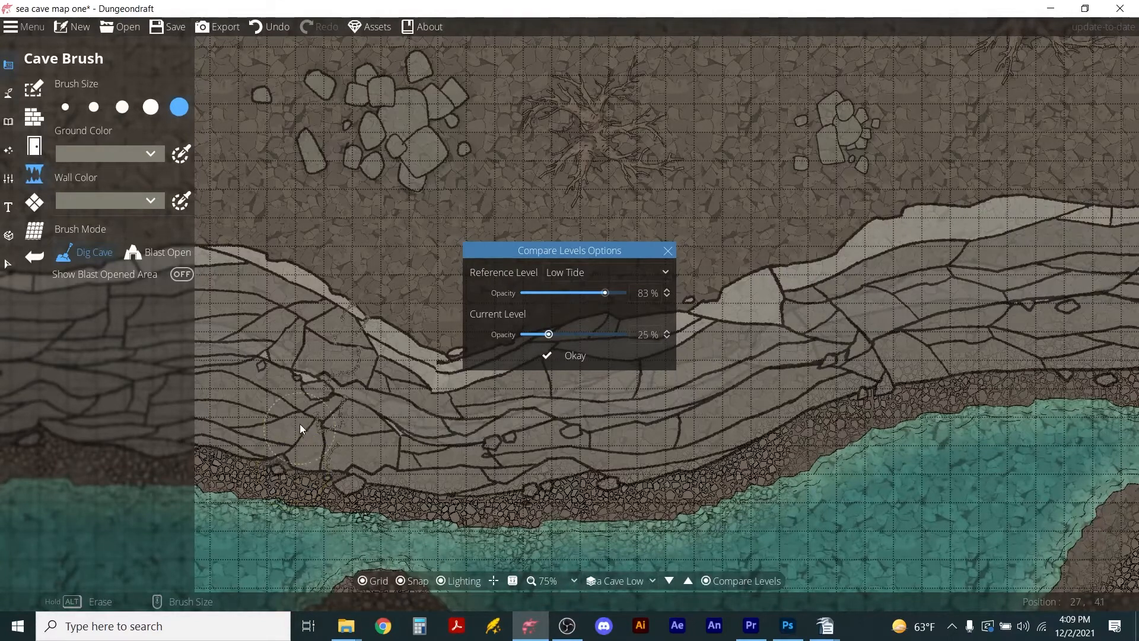
{"action": "left_click", "coordinate": [596, 356]}
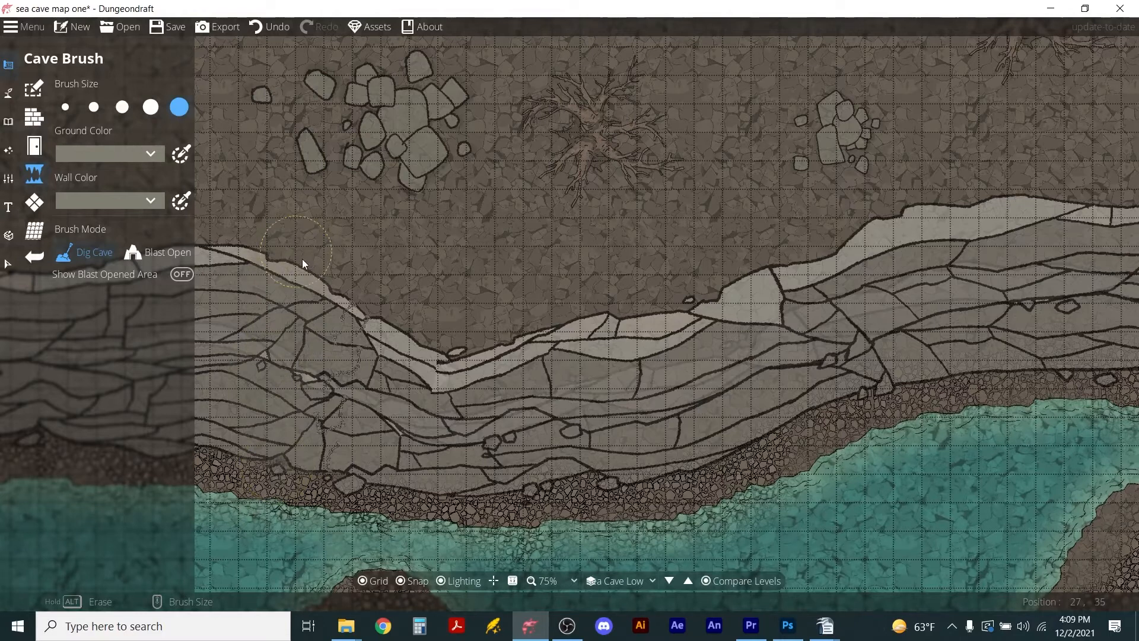
{"action": "left_click", "coordinate": [705, 580]}
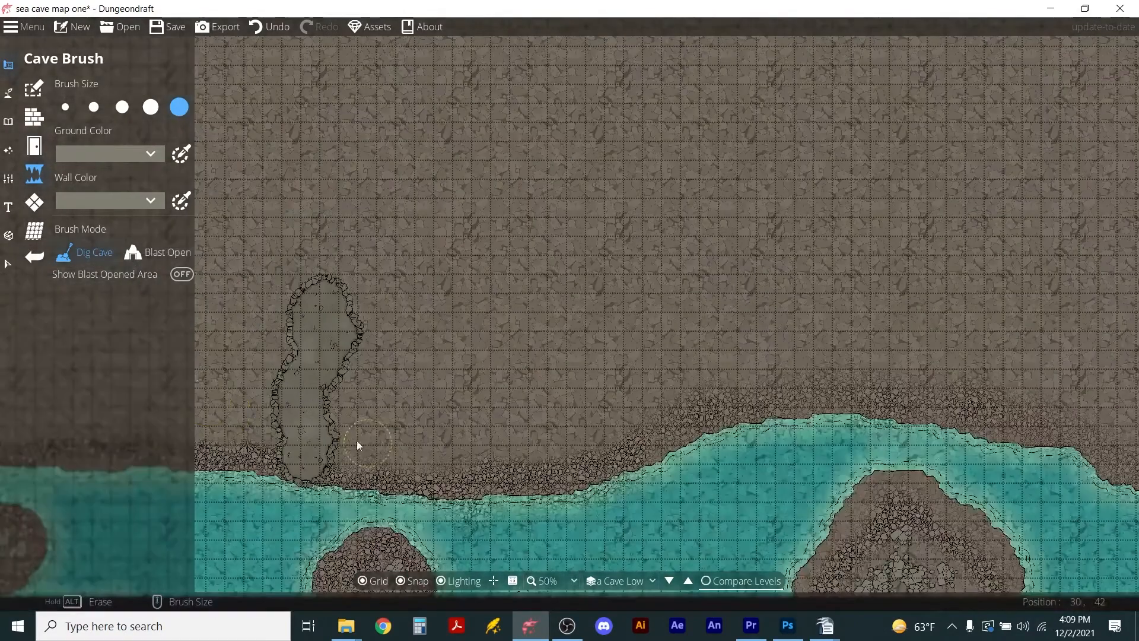
- Change the cave's ground color to a cool blue-grey using a new custom color
{"action": "scroll", "coordinate": [229, 380], "scroll_direction": "up", "scroll_amount": 2}
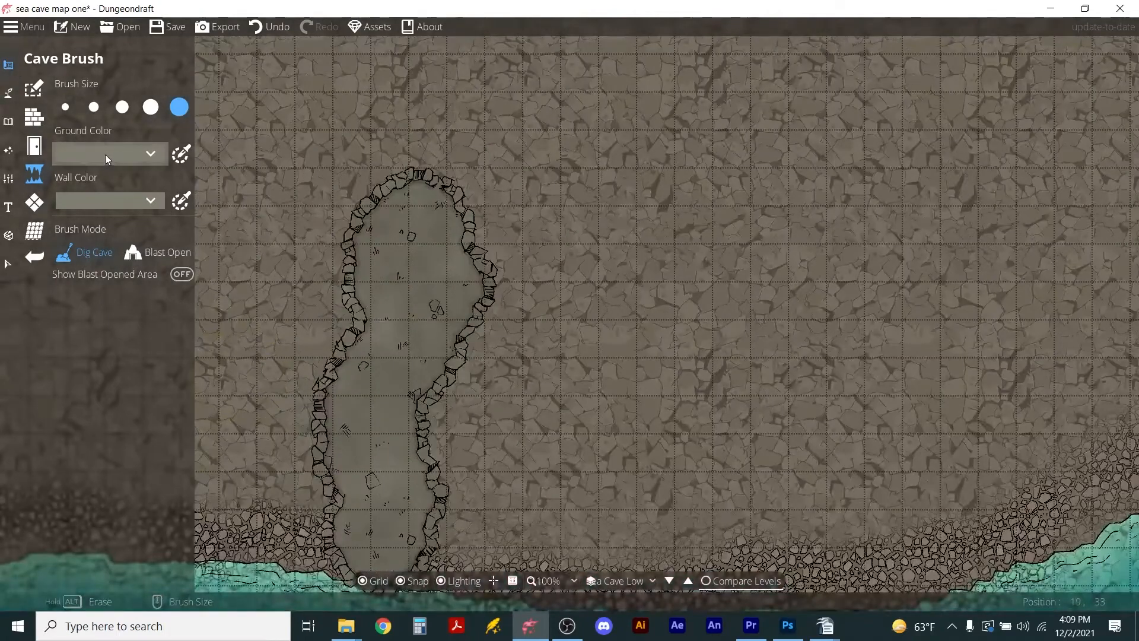
{"action": "left_click", "coordinate": [140, 152]}
{"action": "left_click", "coordinate": [84, 175]}
{"action": "left_click_drag", "start_coordinate": [148, 207], "coordinate": [221, 234]}
{"action": "left_click", "coordinate": [103, 231]}
{"action": "left_click_drag", "start_coordinate": [93, 236], "coordinate": [63, 241]}
{"action": "left_click", "coordinate": [119, 133]}
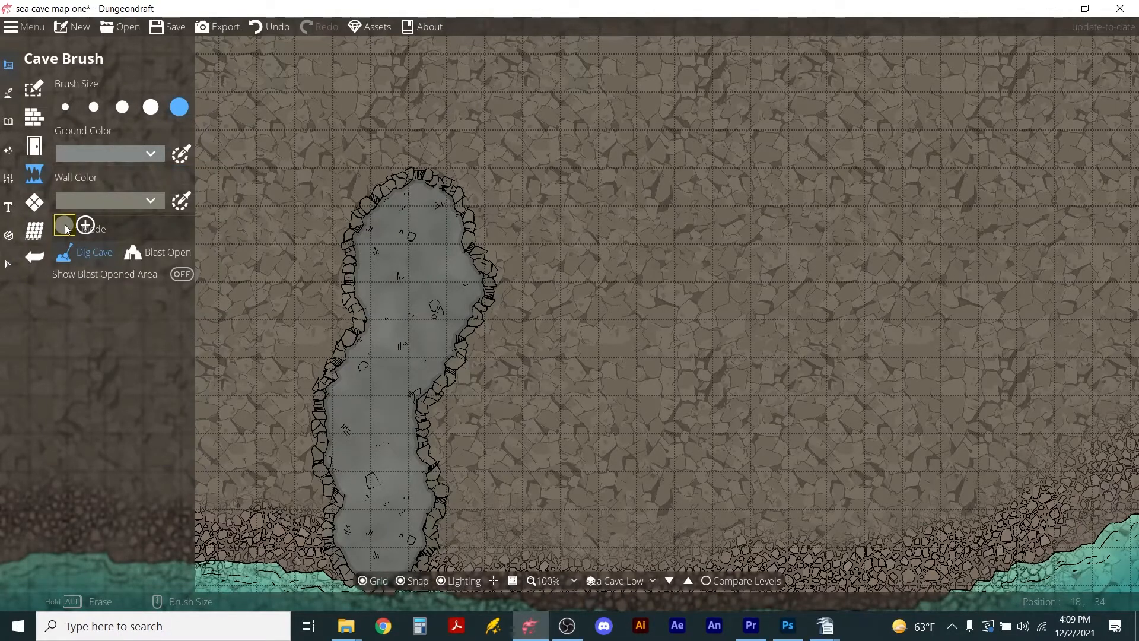
- Set the cave's wall color to the dark grey 686761
{"action": "left_click", "coordinate": [104, 200]}
{"action": "left_click_drag", "start_coordinate": [110, 249], "coordinate": [67, 307]}
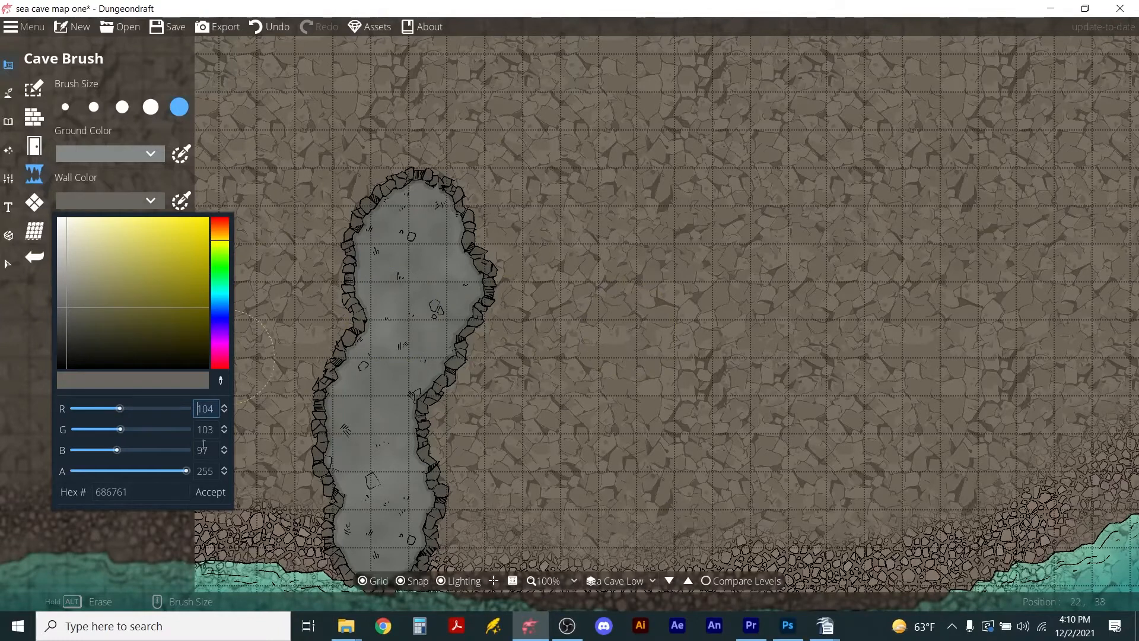
{"action": "left_click", "coordinate": [212, 498]}
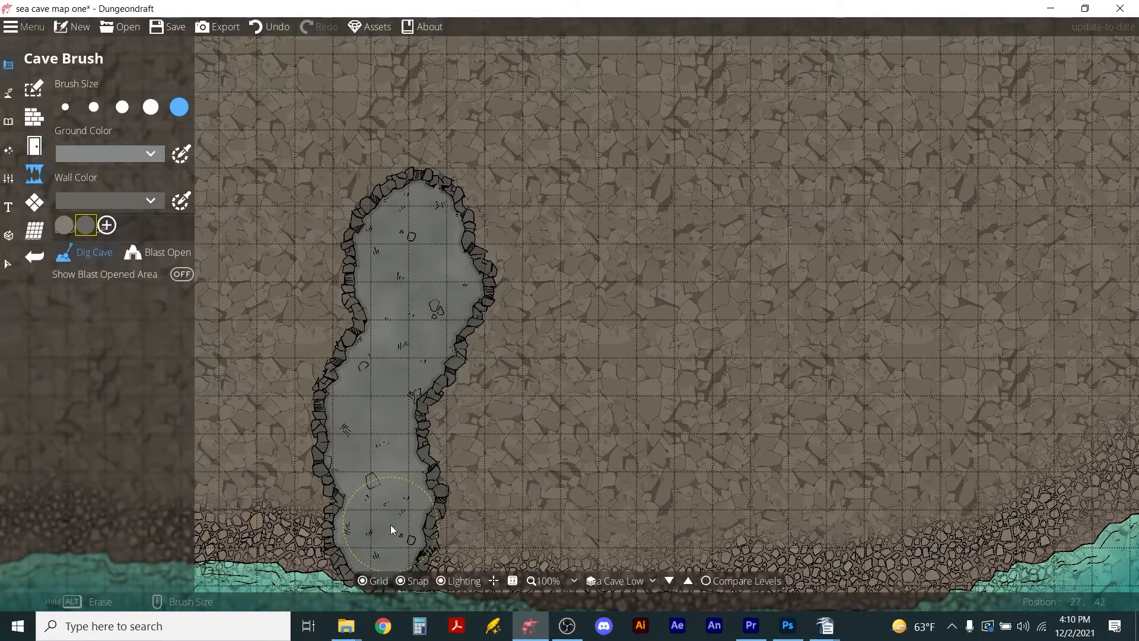
- Blast open the shoreline end of the cave so its mouth has no wall
{"action": "left_click_drag", "start_coordinate": [506, 475], "coordinate": [575, 336]}
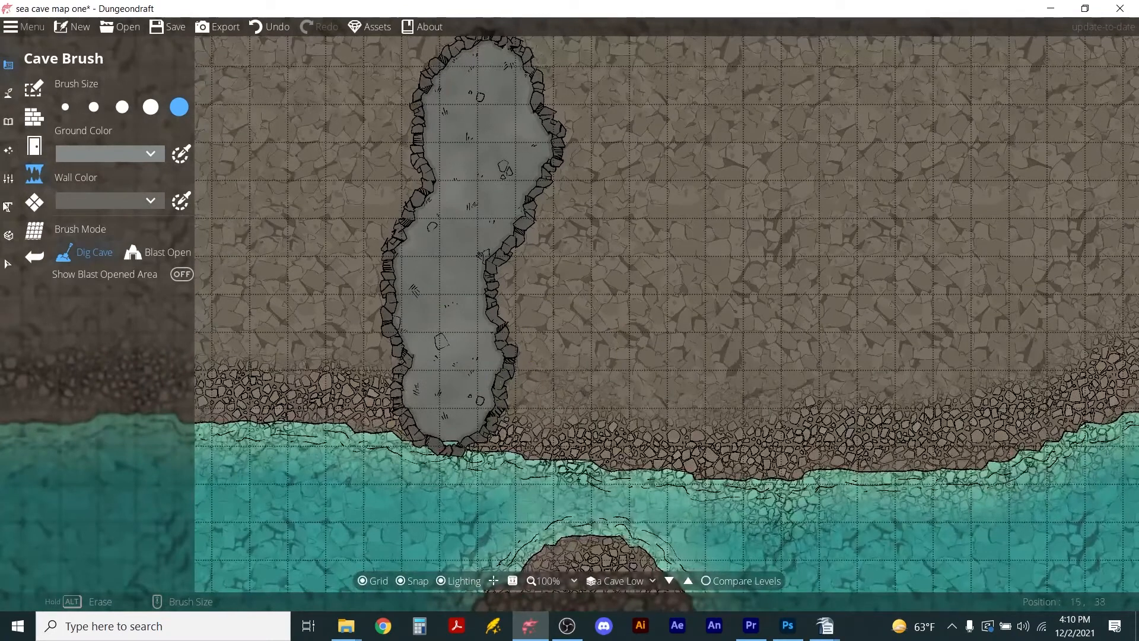
{"action": "left_click", "coordinate": [155, 252]}
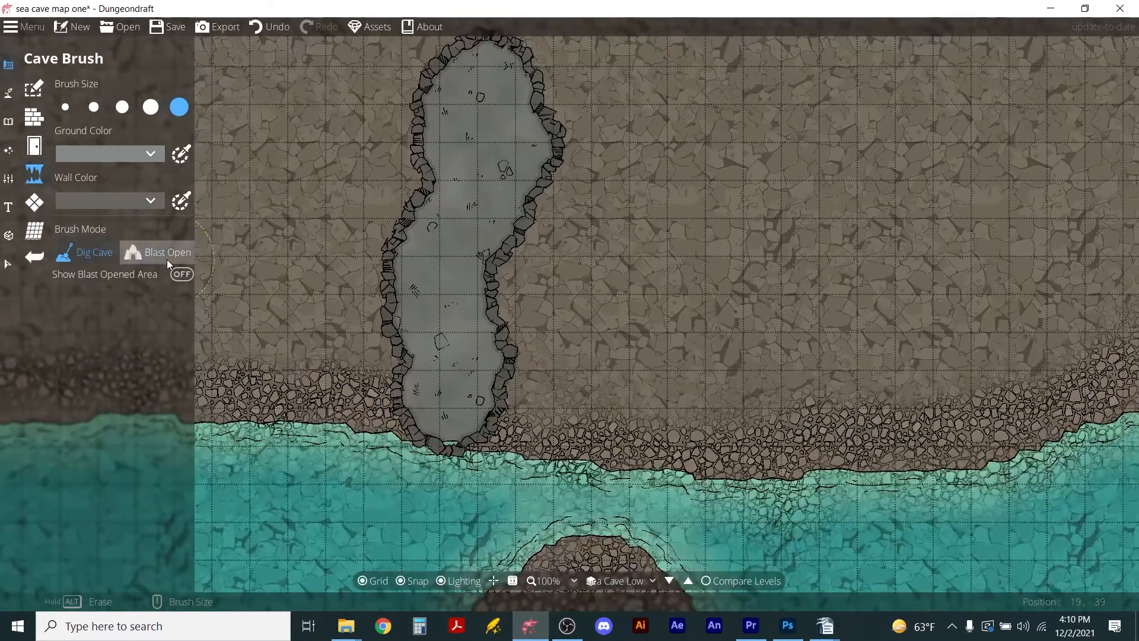
{"action": "left_click", "coordinate": [428, 414]}
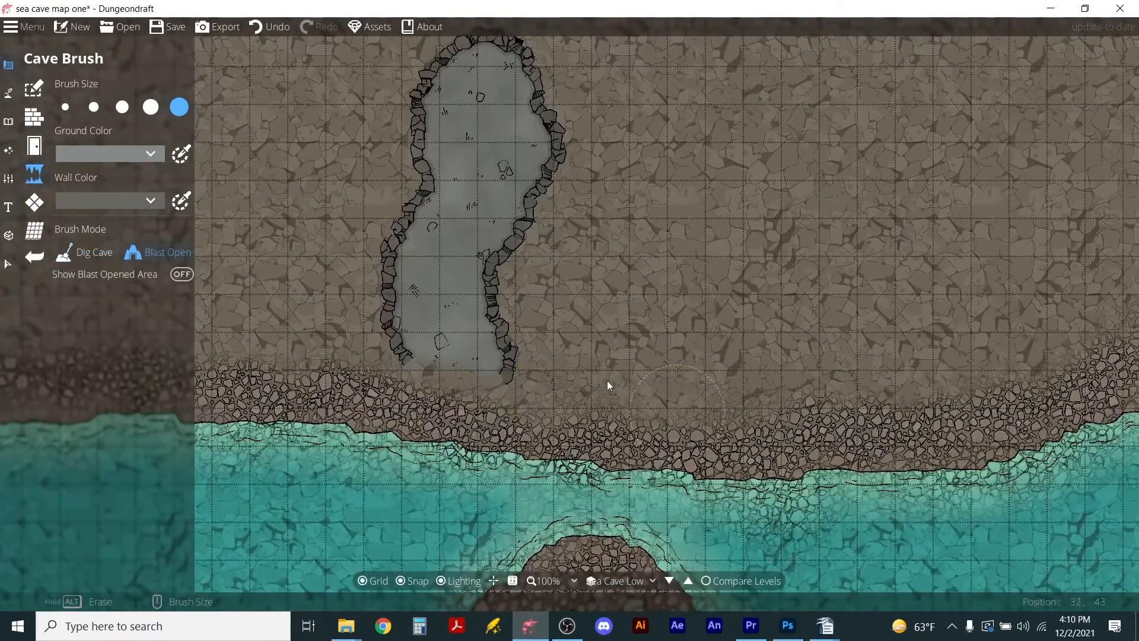
- Try to blast open the cave's inland end and dig farther inland, and undo the last strokes
{"action": "scroll", "coordinate": [595, 339], "scroll_direction": "down", "scroll_amount": 2}
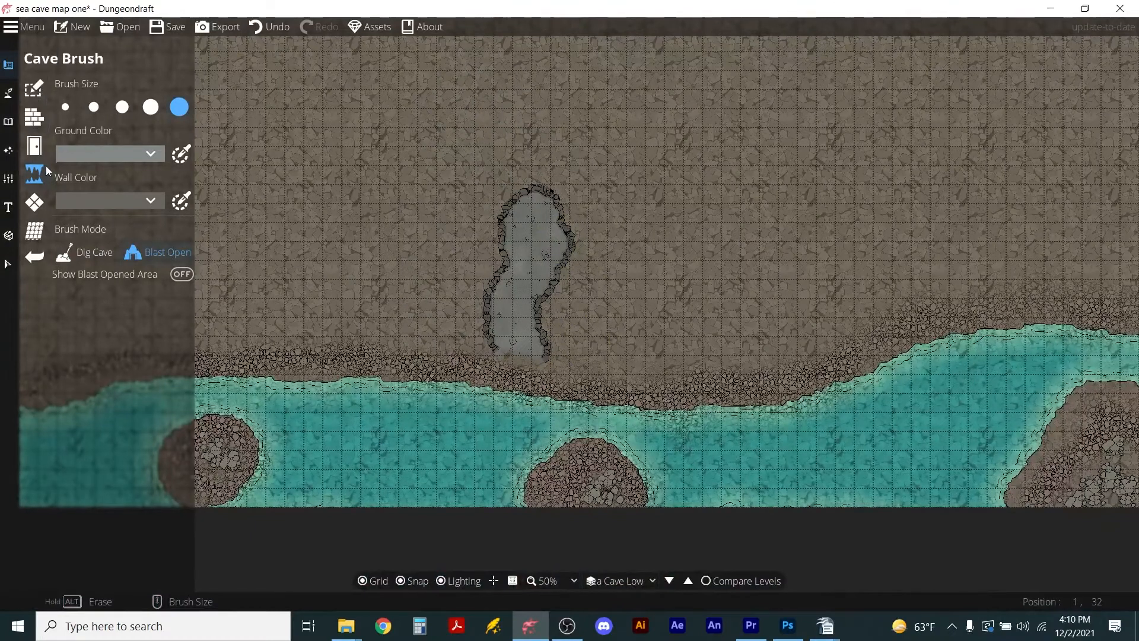
{"action": "scroll", "coordinate": [542, 175], "scroll_direction": "down", "scroll_amount": 3}
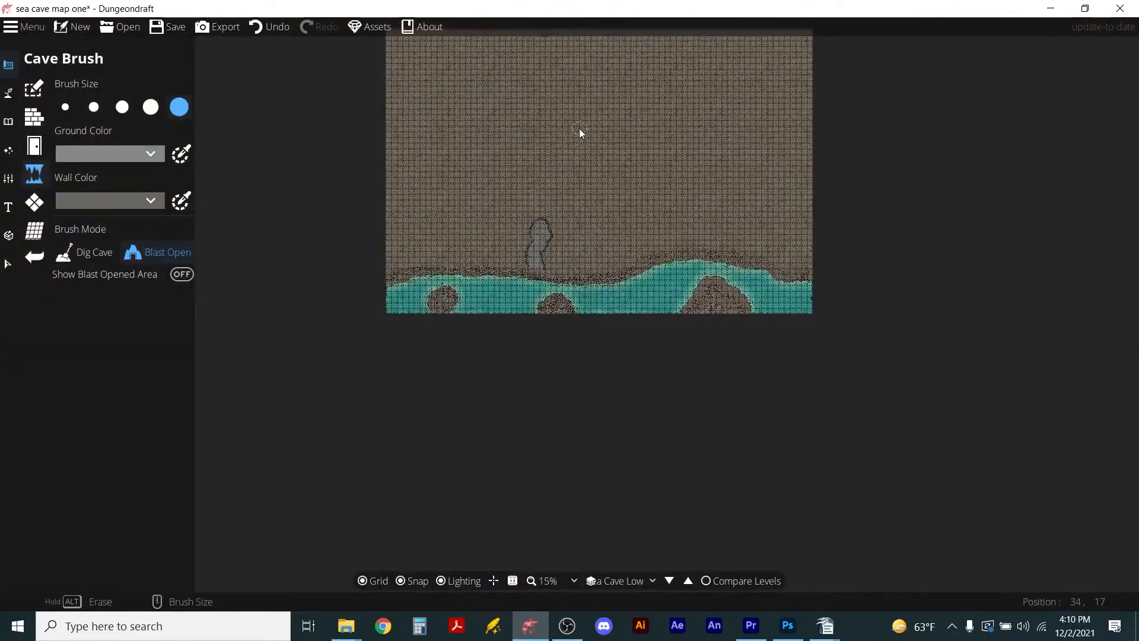
{"action": "scroll", "coordinate": [447, 356], "scroll_direction": "up", "scroll_amount": 2}
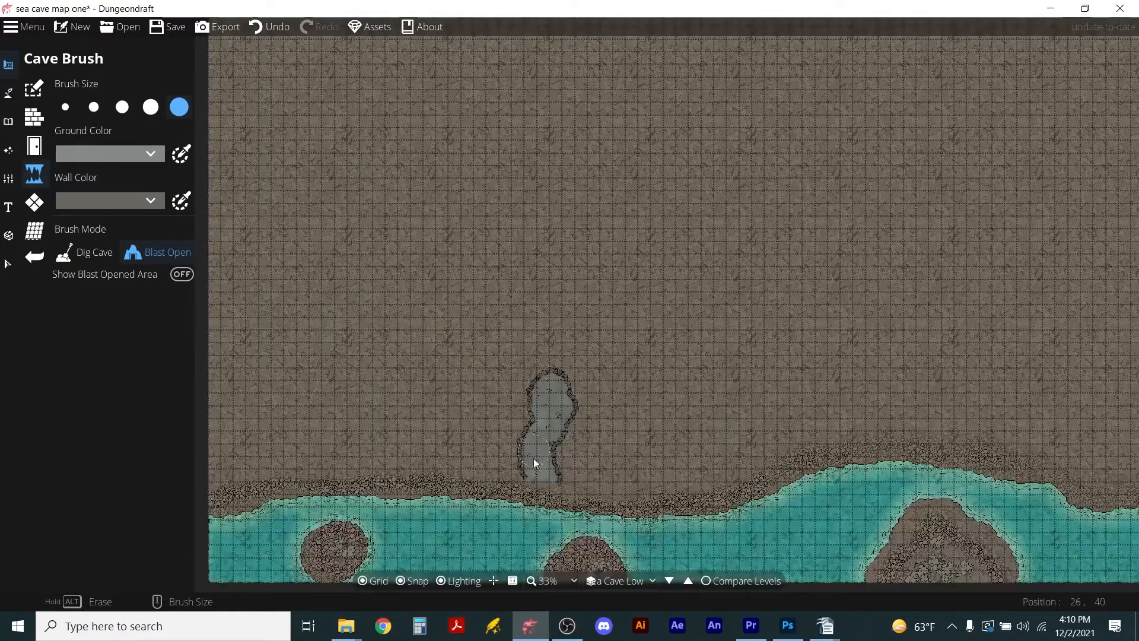
{"action": "mouse_move", "coordinate": [556, 388]}
{"action": "left_mouse_down"}
{"action": "mouse_move", "coordinate": [567, 348]}
{"action": "mouse_move", "coordinate": [549, 358]}
{"action": "left_mouse_up"}
{"action": "left_click", "coordinate": [89, 252]}
{"action": "left_click_drag", "start_coordinate": [557, 306], "coordinate": [561, 352]}
{"action": "left_click", "coordinate": [177, 276]}
{"action": "left_click", "coordinate": [181, 274]}
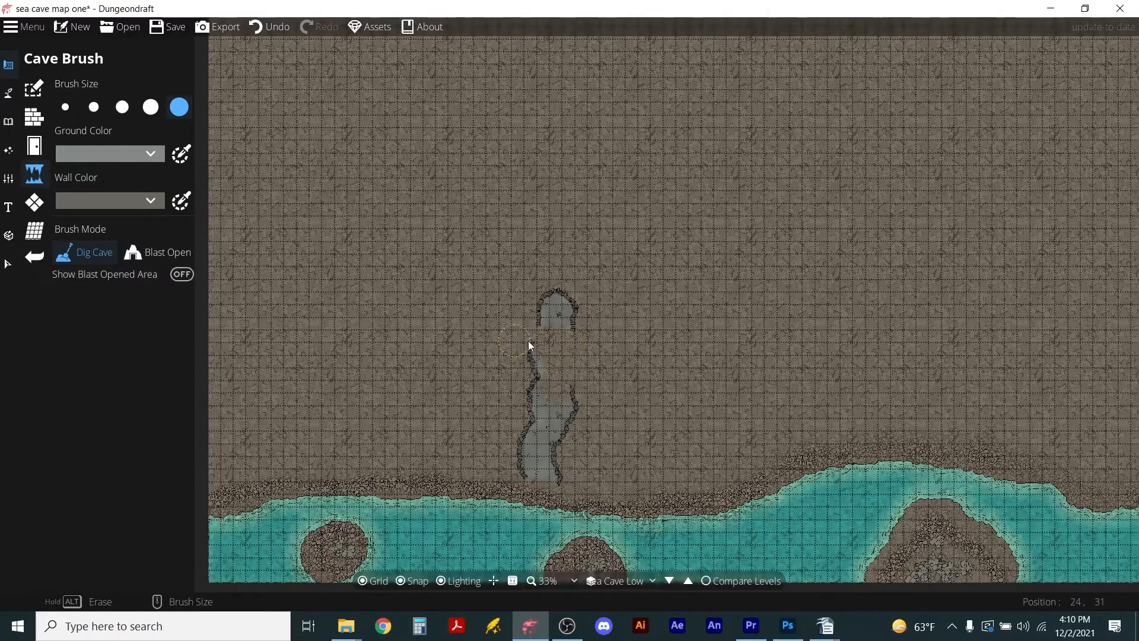
{"action": "left_click_drag", "start_coordinate": [567, 342], "coordinate": [579, 409]}
{"action": "key", "text": "ctrl+z"}
{"action": "key", "text": "ctrl+z"}
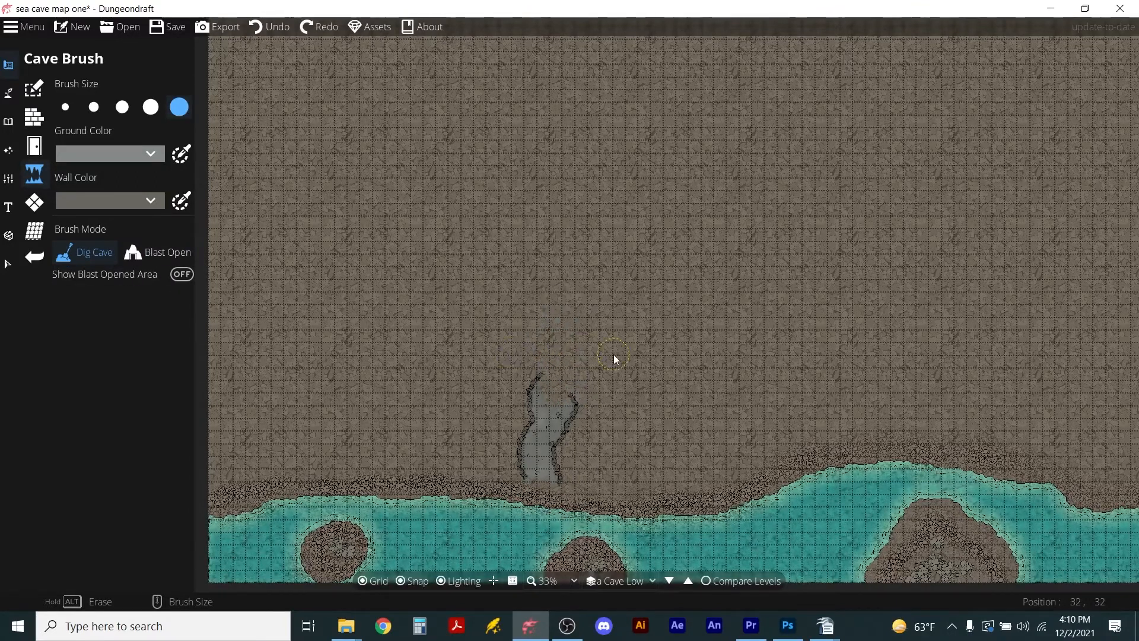
- Dig the narrow tunnel farther inland and hollow out a large round chamber at its northern end
{"action": "mouse_move", "coordinate": [544, 336]}
{"action": "left_mouse_down"}
{"action": "mouse_move", "coordinate": [557, 336]}
{"action": "mouse_move", "coordinate": [557, 228]}
{"action": "left_mouse_up"}
{"action": "scroll", "coordinate": [601, 279], "scroll_direction": "down", "scroll_amount": 3}
{"action": "scroll", "coordinate": [642, 263], "scroll_direction": "up", "scroll_amount": 3}
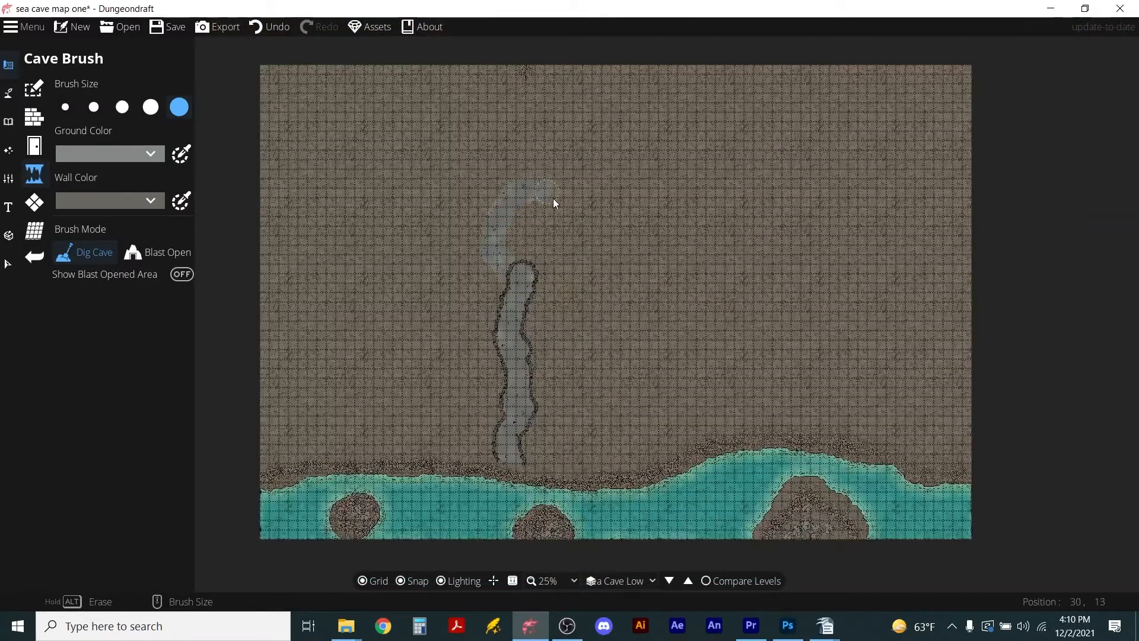
{"action": "mouse_move", "coordinate": [527, 262]}
{"action": "left_mouse_down"}
{"action": "mouse_move", "coordinate": [539, 223]}
{"action": "mouse_move", "coordinate": [553, 223]}
{"action": "mouse_move", "coordinate": [539, 262]}
{"action": "left_mouse_up"}
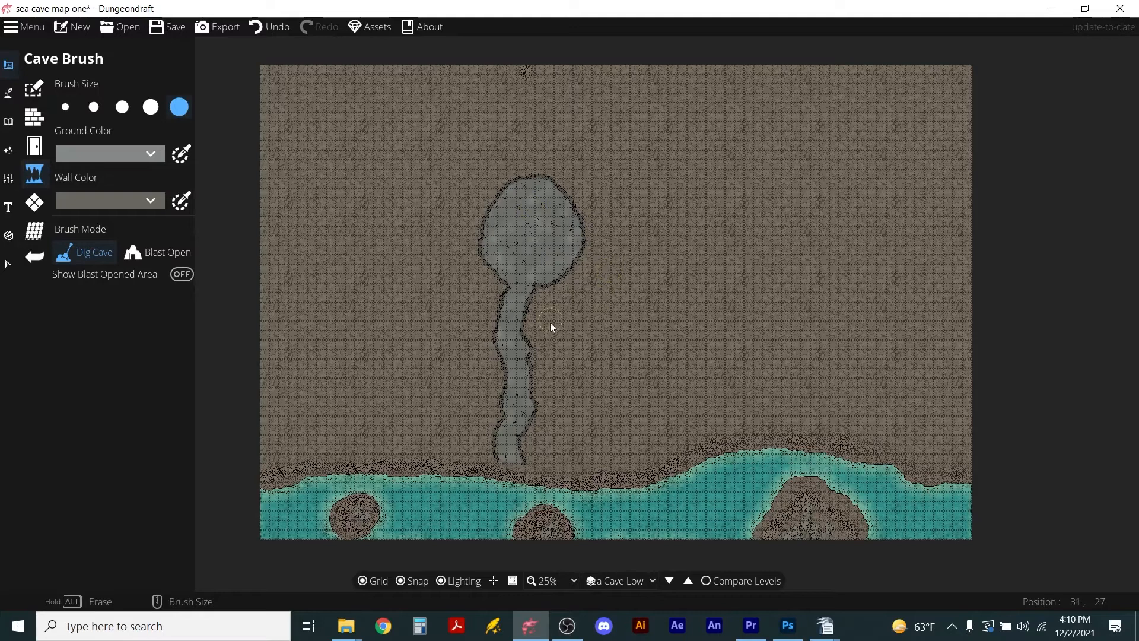
- Paint three small pools along the entrance tunnel and a larger one in the round chamber, using the smallest Water Brush size
{"action": "scroll", "coordinate": [528, 374], "scroll_direction": "down", "scroll_amount": 2}
{"action": "scroll", "coordinate": [516, 418], "scroll_direction": "up", "scroll_amount": 4}
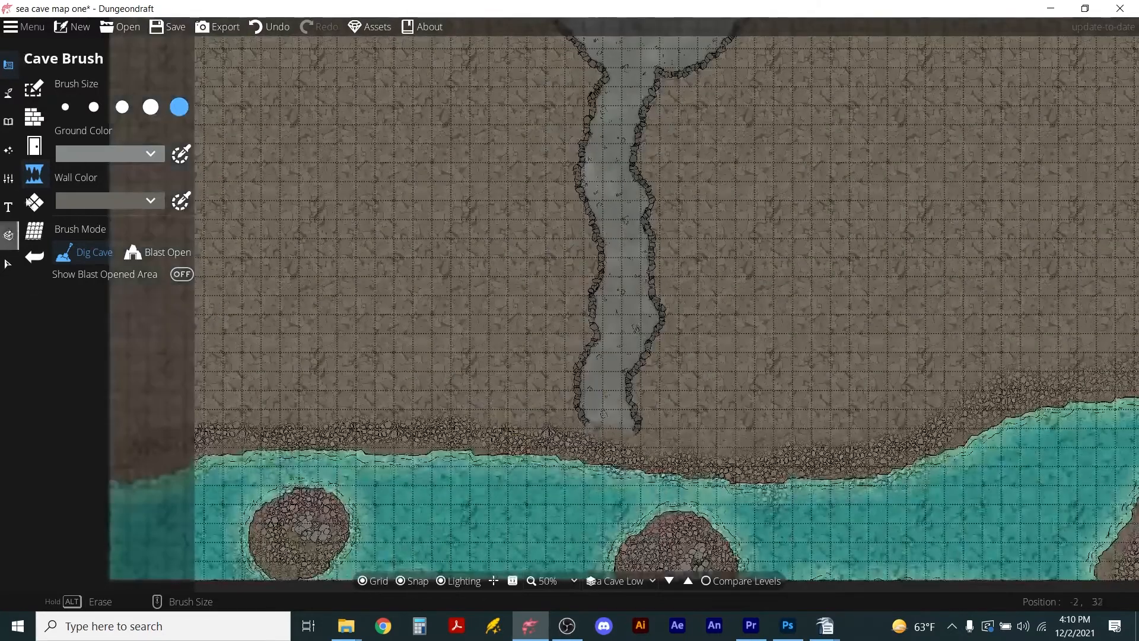
{"action": "left_click", "coordinate": [8, 95]}
{"action": "left_click", "coordinate": [44, 121]}
{"action": "left_click", "coordinate": [66, 107]}
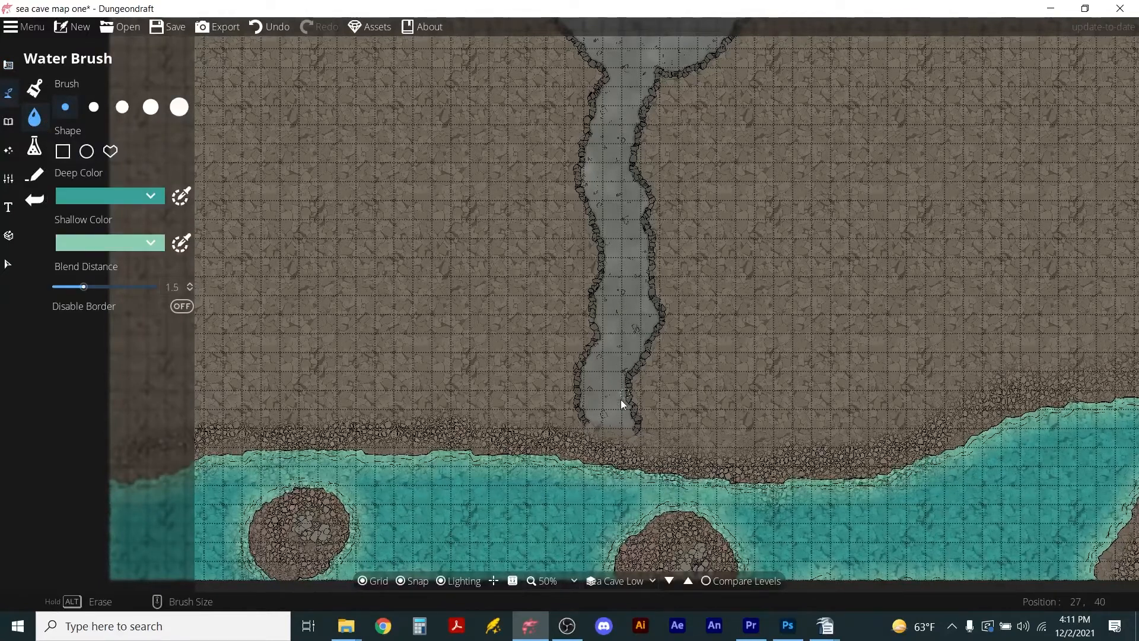
{"action": "left_click_drag", "start_coordinate": [607, 399], "coordinate": [608, 380]}
{"action": "left_click_drag", "start_coordinate": [630, 285], "coordinate": [627, 261]}
{"action": "mouse_move", "coordinate": [607, 158]}
{"action": "left_mouse_down"}
{"action": "mouse_move", "coordinate": [634, 217]}
{"action": "mouse_move", "coordinate": [645, 204]}
{"action": "mouse_move", "coordinate": [639, 165]}
{"action": "mouse_move", "coordinate": [626, 176]}
{"action": "mouse_move", "coordinate": [651, 170]}
{"action": "mouse_move", "coordinate": [654, 189]}
{"action": "mouse_move", "coordinate": [635, 200]}
{"action": "mouse_move", "coordinate": [631, 163]}
{"action": "mouse_move", "coordinate": [663, 189]}
{"action": "left_mouse_up"}
{"action": "scroll", "coordinate": [627, 104], "scroll_direction": "down", "scroll_amount": 5}
{"action": "scroll", "coordinate": [627, 83], "scroll_direction": "up", "scroll_amount": 5}
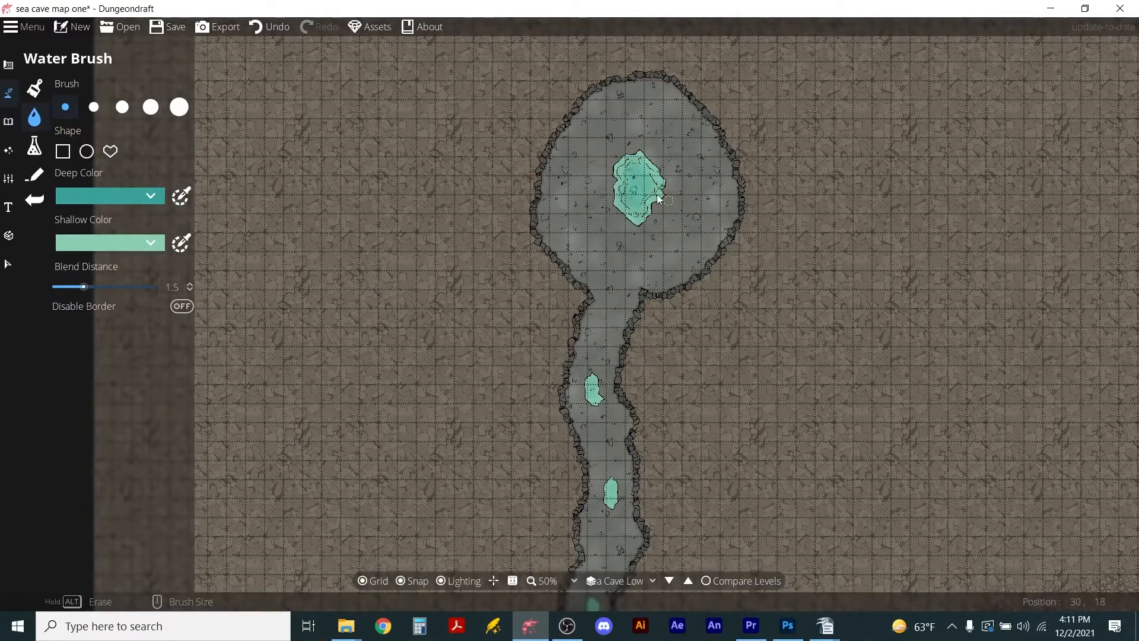
- Examine the pools in the entrance tunnel and chamber, both up close and against the whole map
{"action": "scroll", "coordinate": [601, 366], "scroll_direction": "down", "scroll_amount": 4}
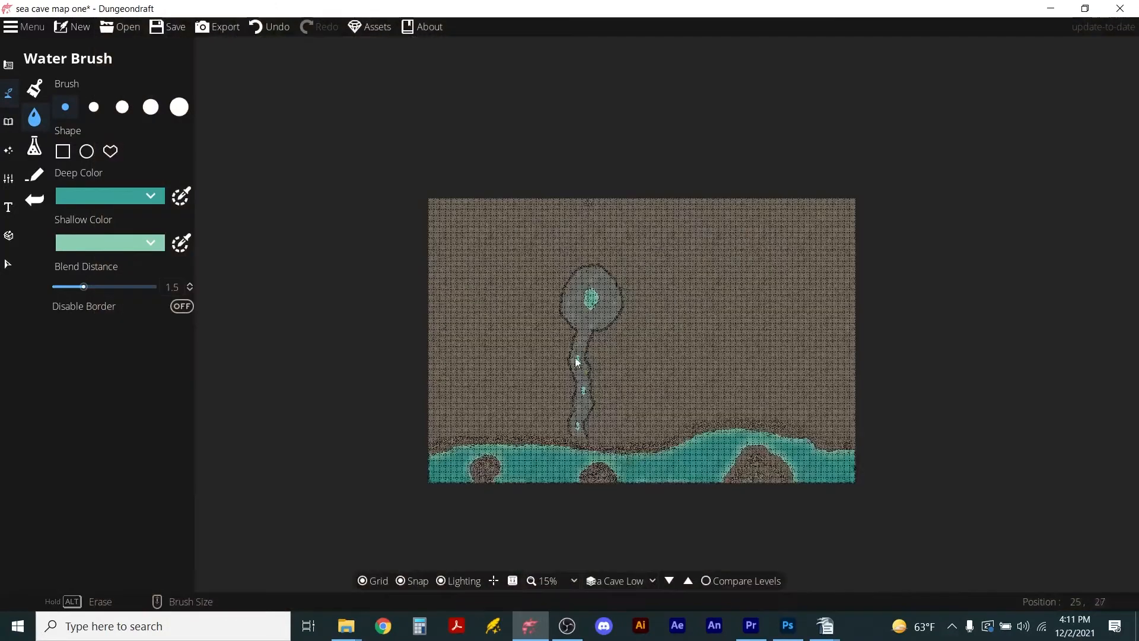
{"action": "scroll", "coordinate": [549, 406], "scroll_direction": "up", "scroll_amount": 3}
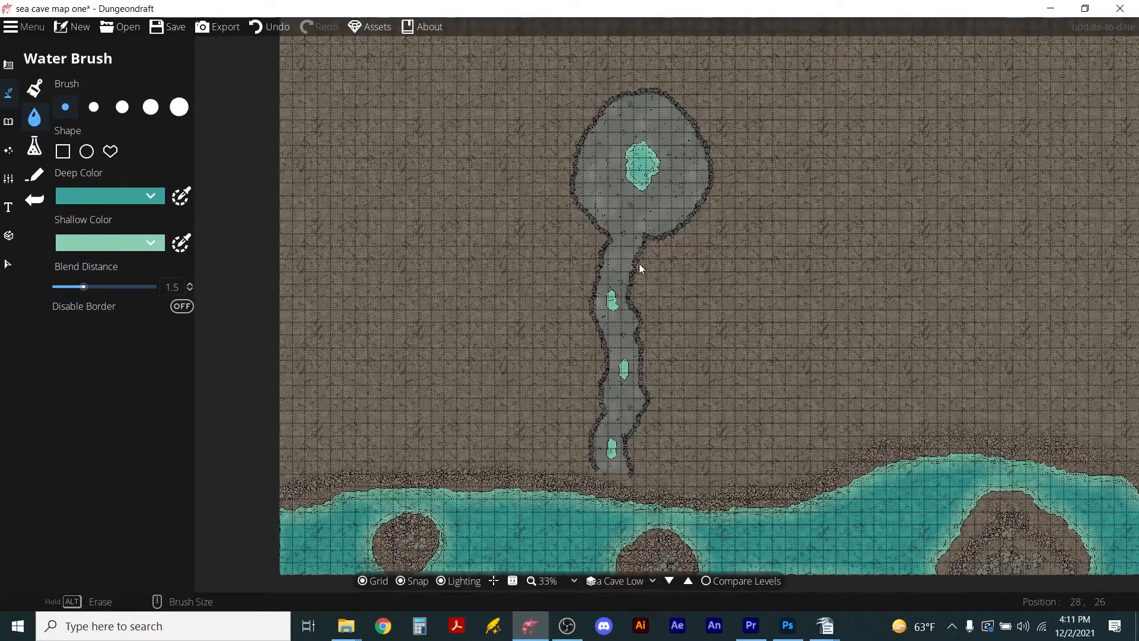
{"action": "scroll", "coordinate": [672, 257], "scroll_direction": "down", "scroll_amount": 1}
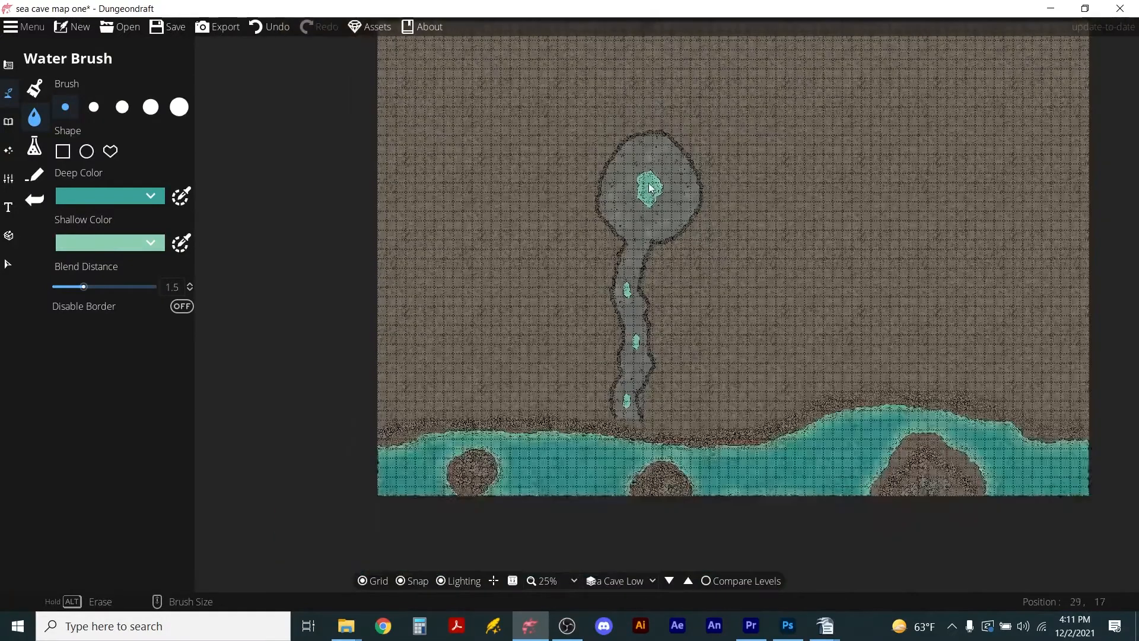
{"action": "scroll", "coordinate": [648, 188], "scroll_direction": "up", "scroll_amount": 2}
{"action": "scroll", "coordinate": [648, 188], "scroll_direction": "down", "scroll_amount": 1}
{"action": "scroll", "coordinate": [650, 193], "scroll_direction": "down", "scroll_amount": 1}
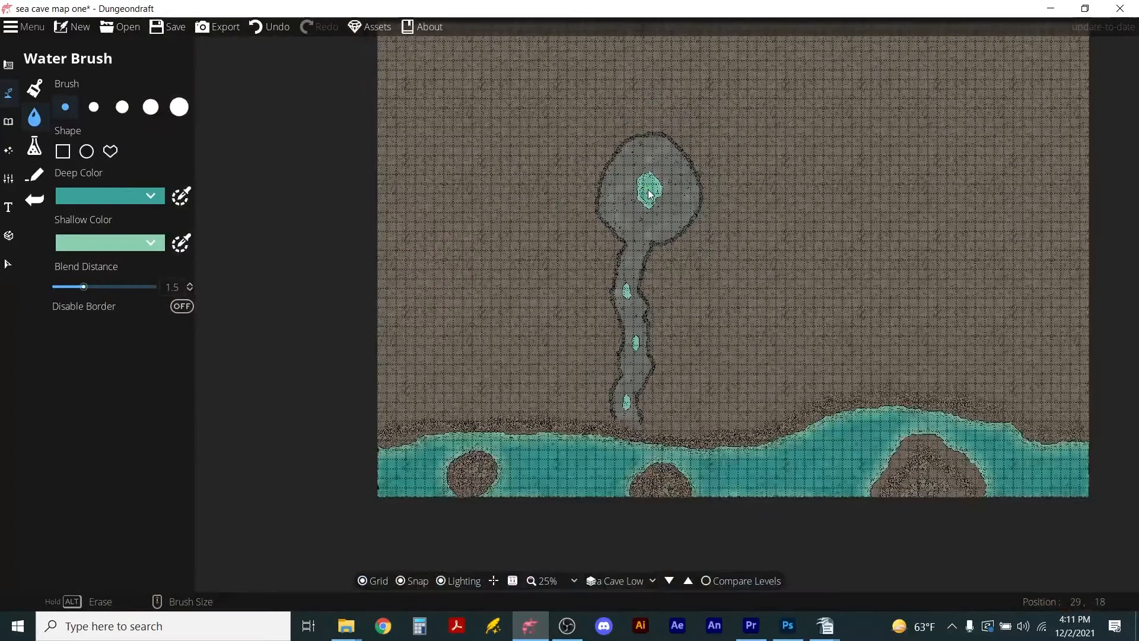
{"action": "scroll", "coordinate": [650, 193], "scroll_direction": "down", "scroll_amount": 1}
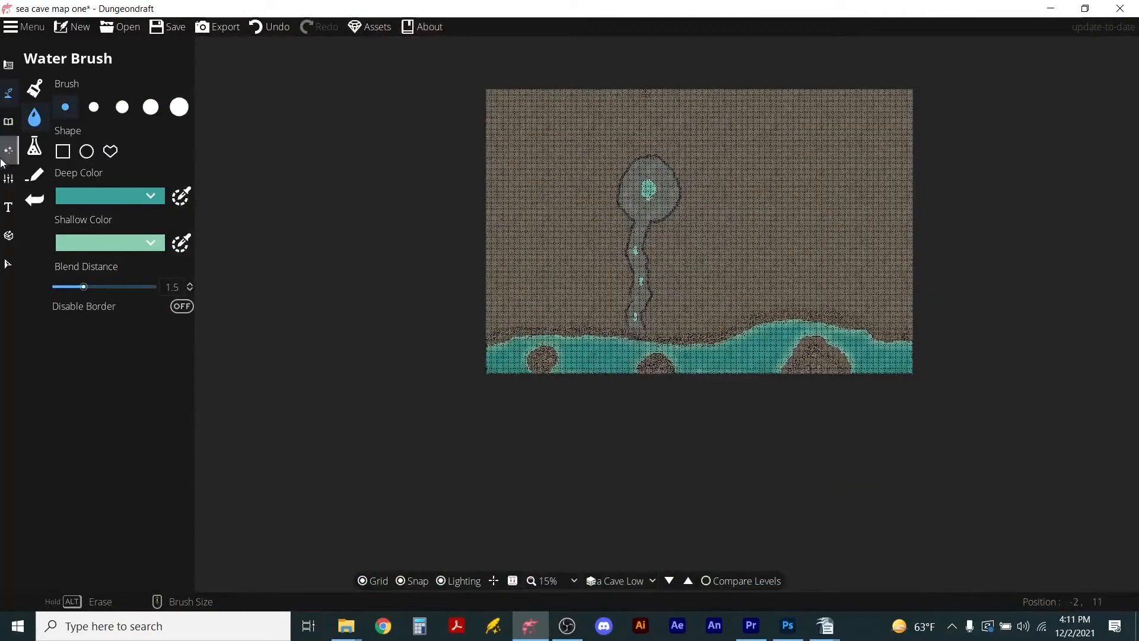
- Dig a winding tunnel east from the round chamber with the Cave Brush, forking it into northeast and southeast branches
{"action": "left_click", "coordinate": [9, 64]}
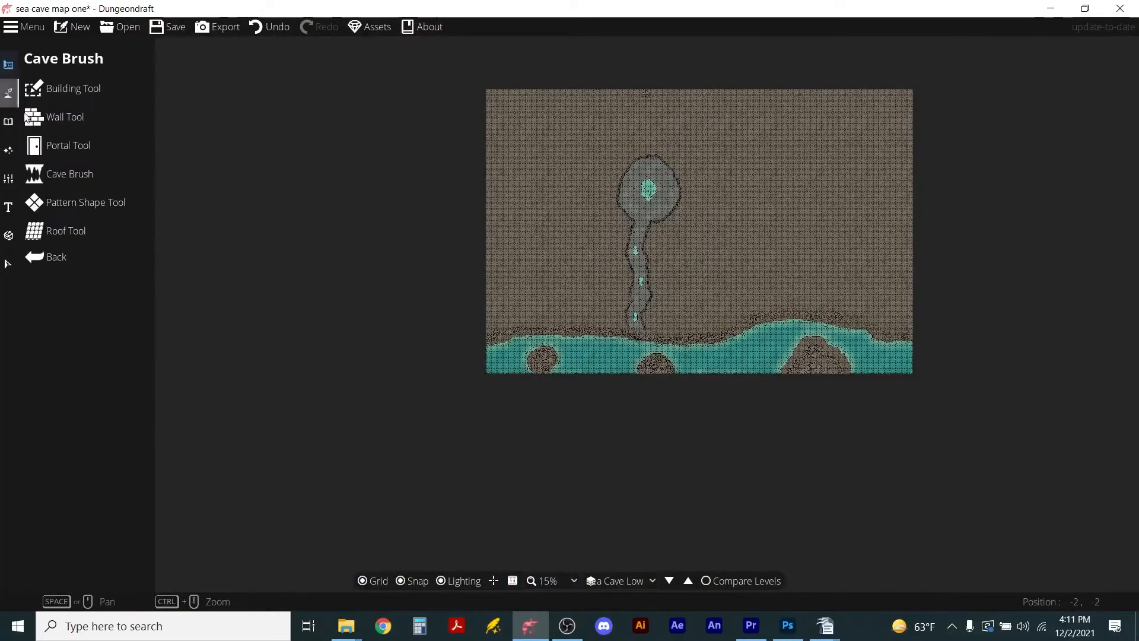
{"action": "left_click", "coordinate": [48, 171]}
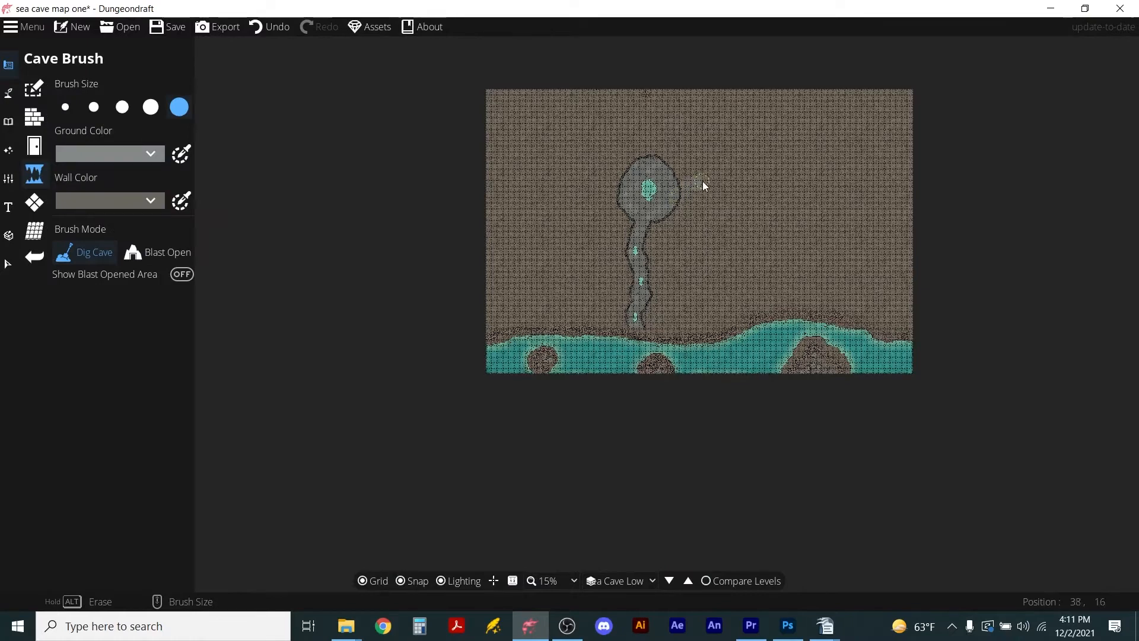
{"action": "mouse_move", "coordinate": [722, 191]}
{"action": "left_mouse_down"}
{"action": "mouse_move", "coordinate": [762, 205]}
{"action": "mouse_move", "coordinate": [817, 170]}
{"action": "left_mouse_up"}
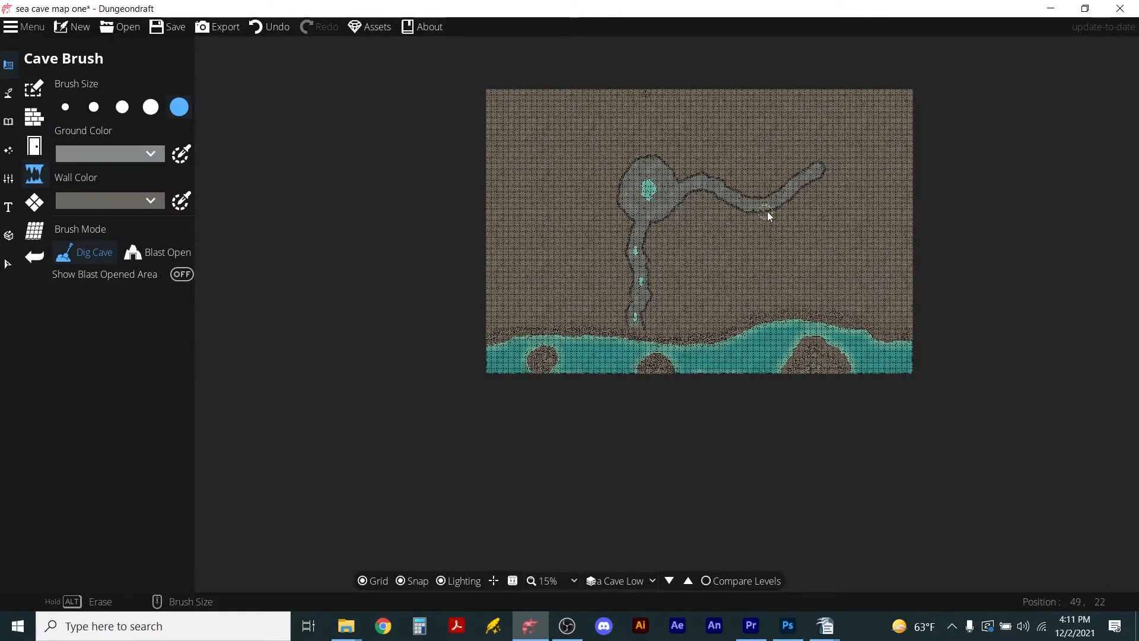
{"action": "left_click_drag", "start_coordinate": [821, 241], "coordinate": [821, 241]}
- Dig tunnels northwest and southwest from the round chamber, and add a northwest branch to the southwest tunnel
{"action": "scroll", "coordinate": [643, 191], "scroll_direction": "up", "scroll_amount": 4}
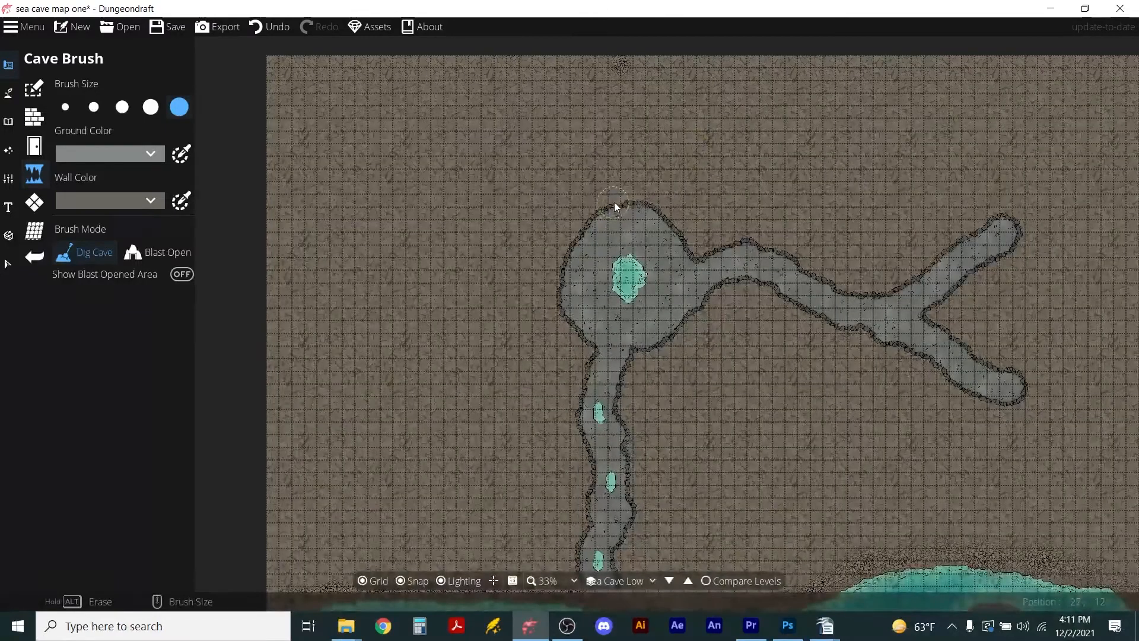
{"action": "mouse_move", "coordinate": [584, 168]}
{"action": "left_mouse_down"}
{"action": "mouse_move", "coordinate": [531, 120]}
{"action": "mouse_move", "coordinate": [439, 83]}
{"action": "left_mouse_up"}
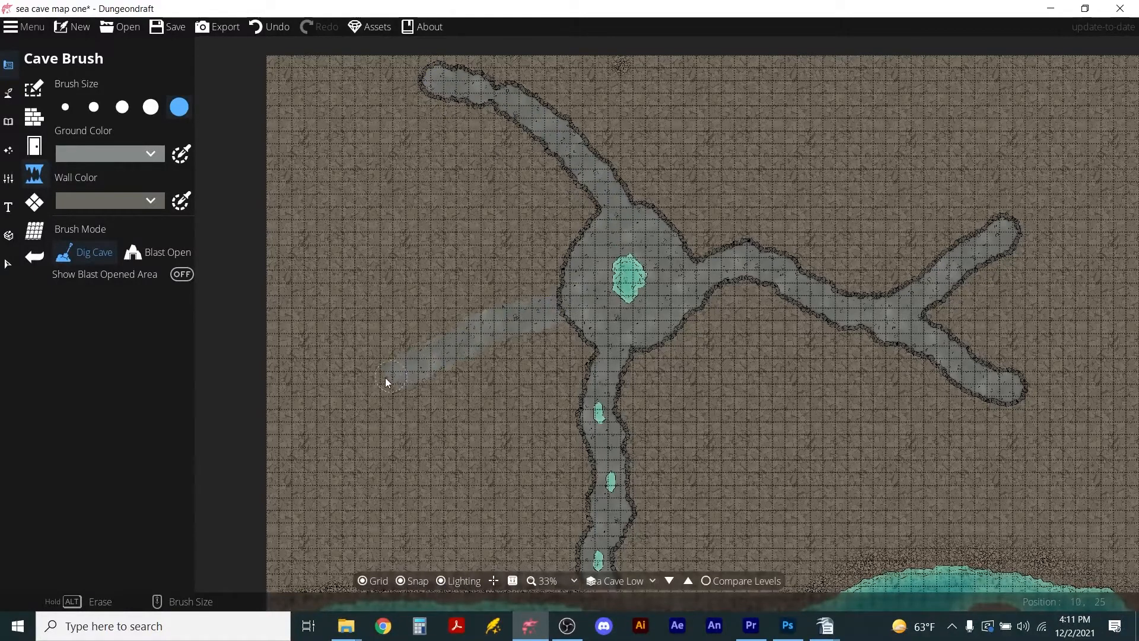
{"action": "left_click_drag", "start_coordinate": [350, 407], "coordinate": [350, 407]}
{"action": "scroll", "coordinate": [450, 337], "scroll_direction": "down", "scroll_amount": 4}
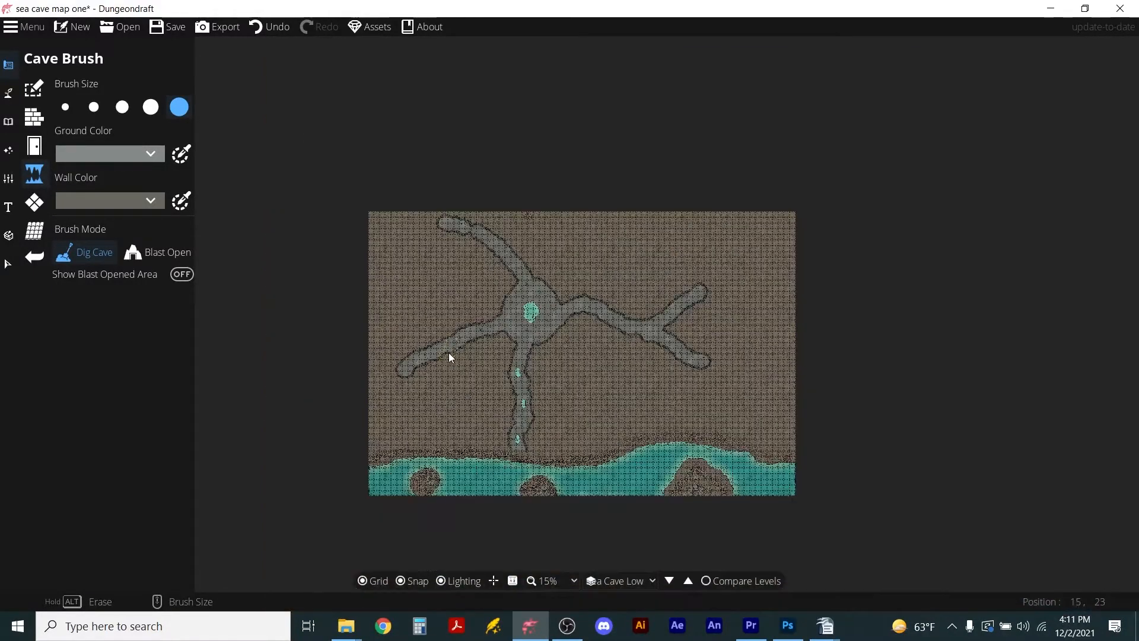
{"action": "left_click_drag", "start_coordinate": [462, 334], "coordinate": [407, 279]}
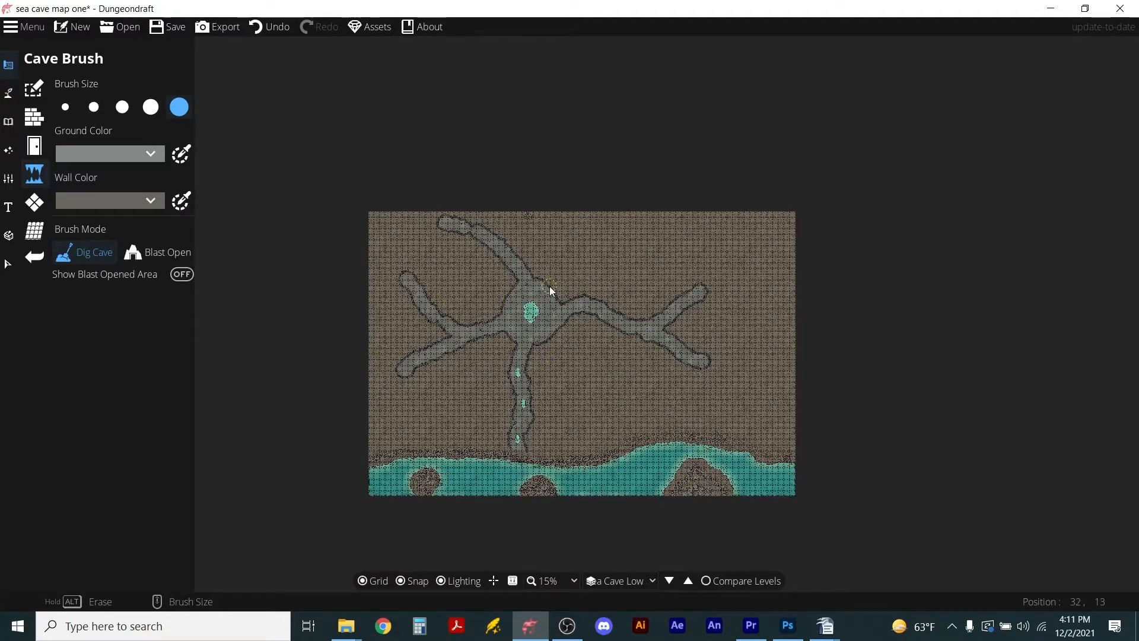
- Dig a tunnel northeast from the round chamber with a widened pocket near its far end
{"action": "left_click_drag", "start_coordinate": [646, 227], "coordinate": [646, 228]}
{"action": "left_click_drag", "start_coordinate": [581, 272], "coordinate": [562, 283]}
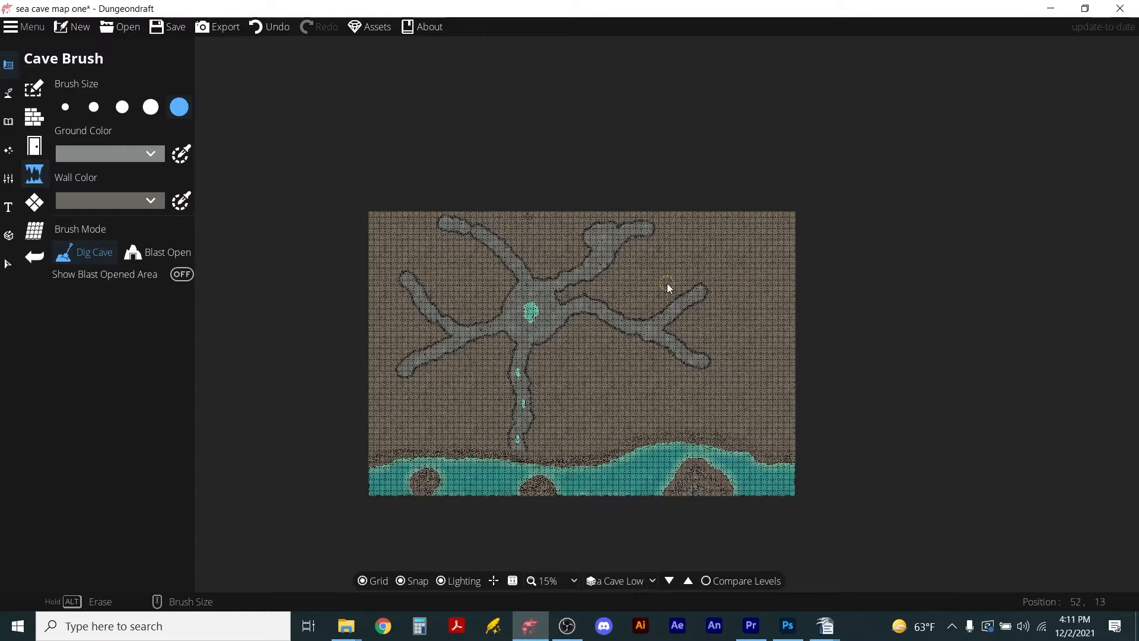
- Expand the eastern tunnels with a southern branch, an oval chamber at the southeast end and a curved extension to the northeast
{"action": "left_click_drag", "start_coordinate": [642, 339], "coordinate": [659, 391]}
{"action": "left_click_drag", "start_coordinate": [735, 379], "coordinate": [713, 366]}
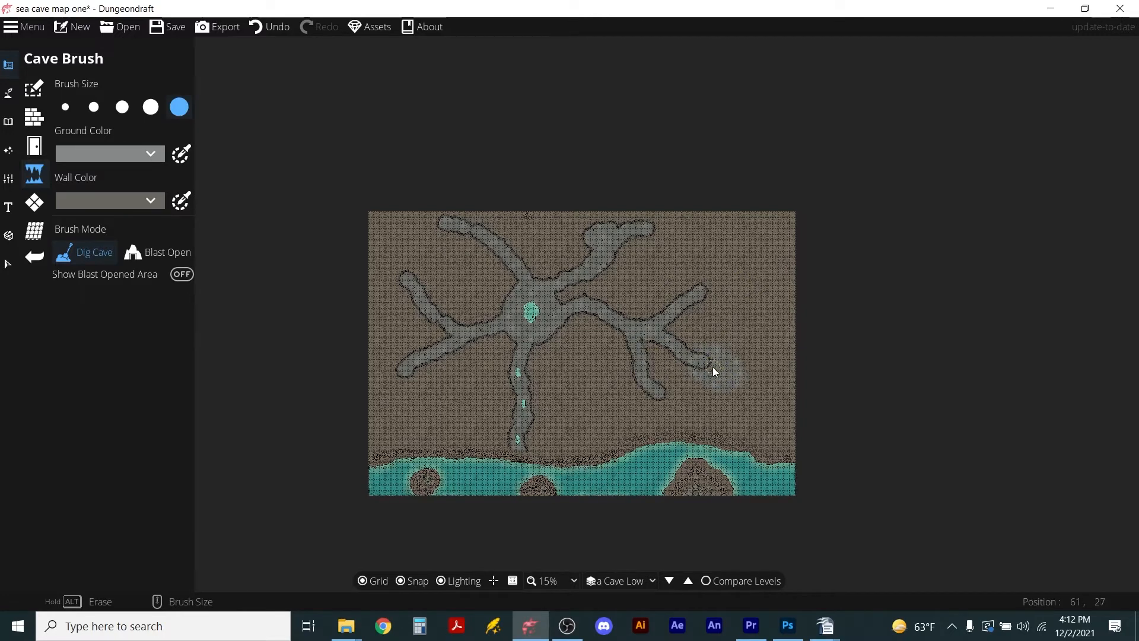
{"action": "mouse_move", "coordinate": [736, 280]}
{"action": "left_mouse_down"}
{"action": "mouse_move", "coordinate": [739, 236]}
{"action": "mouse_move", "coordinate": [724, 254]}
{"action": "left_mouse_up"}
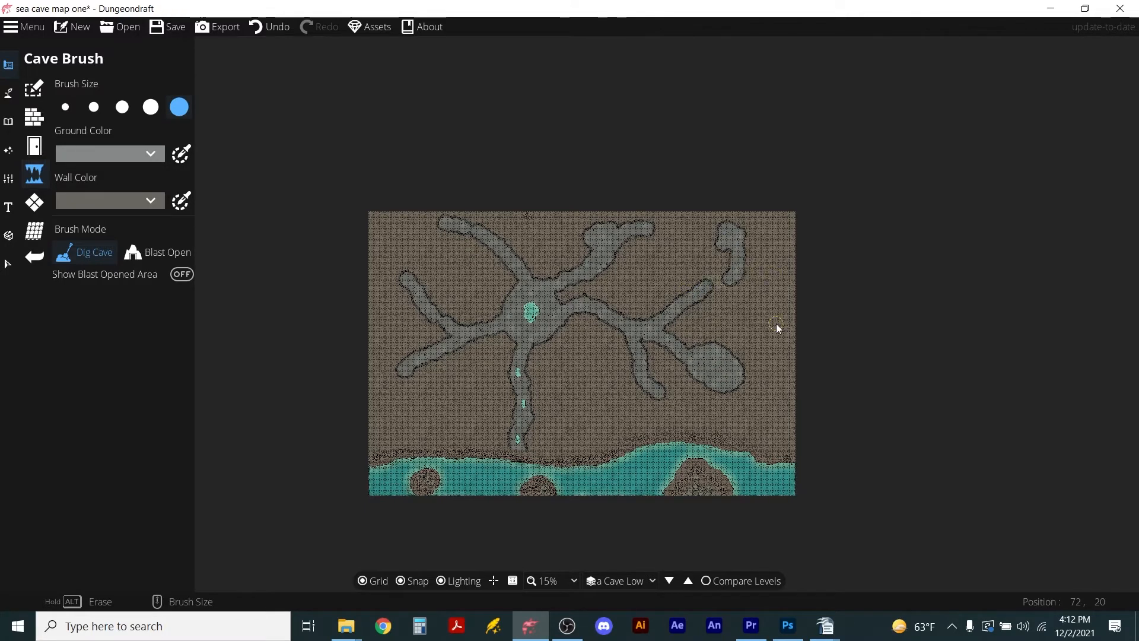
- Widen the middle of the western tunnel's northwest branch and save the map
{"action": "scroll", "coordinate": [580, 339], "scroll_direction": "up", "scroll_amount": 2}
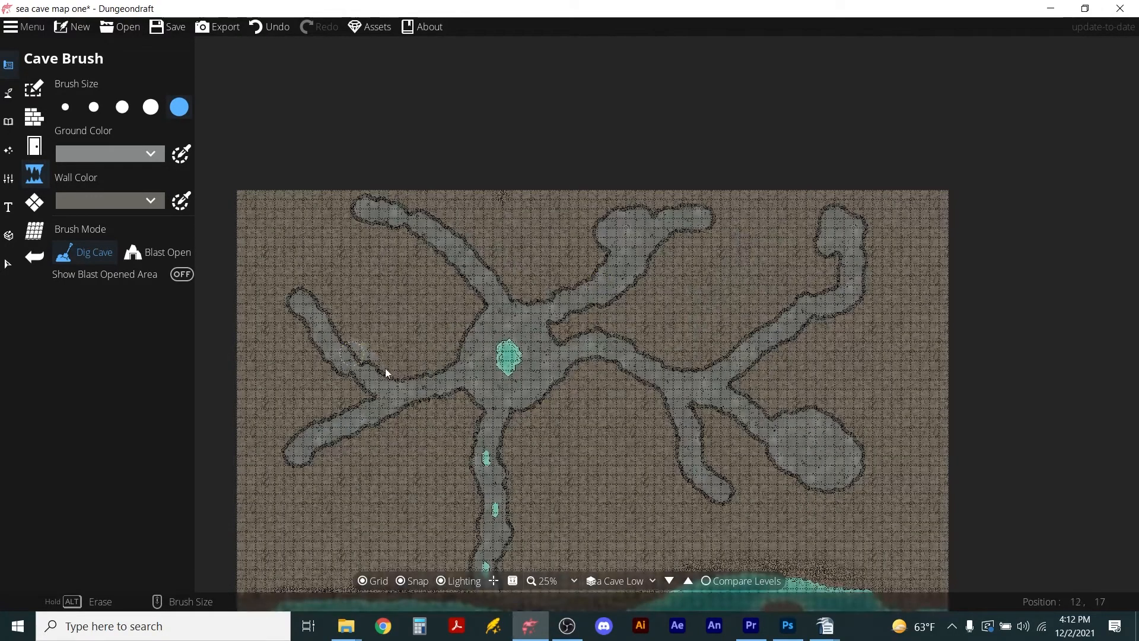
{"action": "scroll", "coordinate": [439, 383], "scroll_direction": "down", "scroll_amount": 2}
{"action": "scroll", "coordinate": [478, 451], "scroll_direction": "up", "scroll_amount": 3}
{"action": "scroll", "coordinate": [478, 447], "scroll_direction": "down", "scroll_amount": 1}
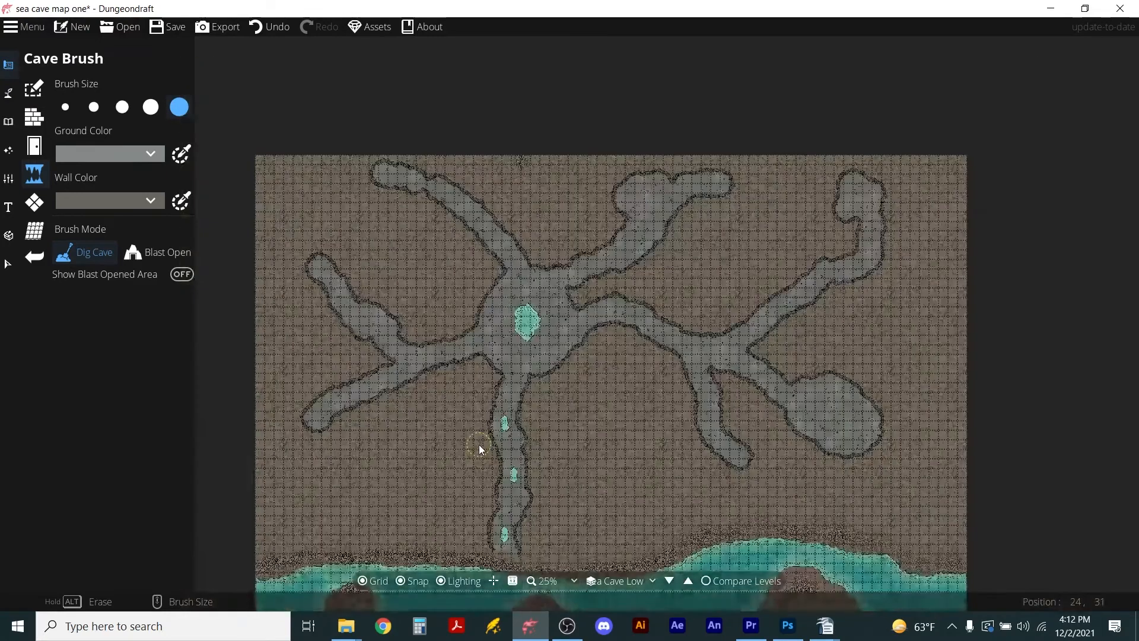
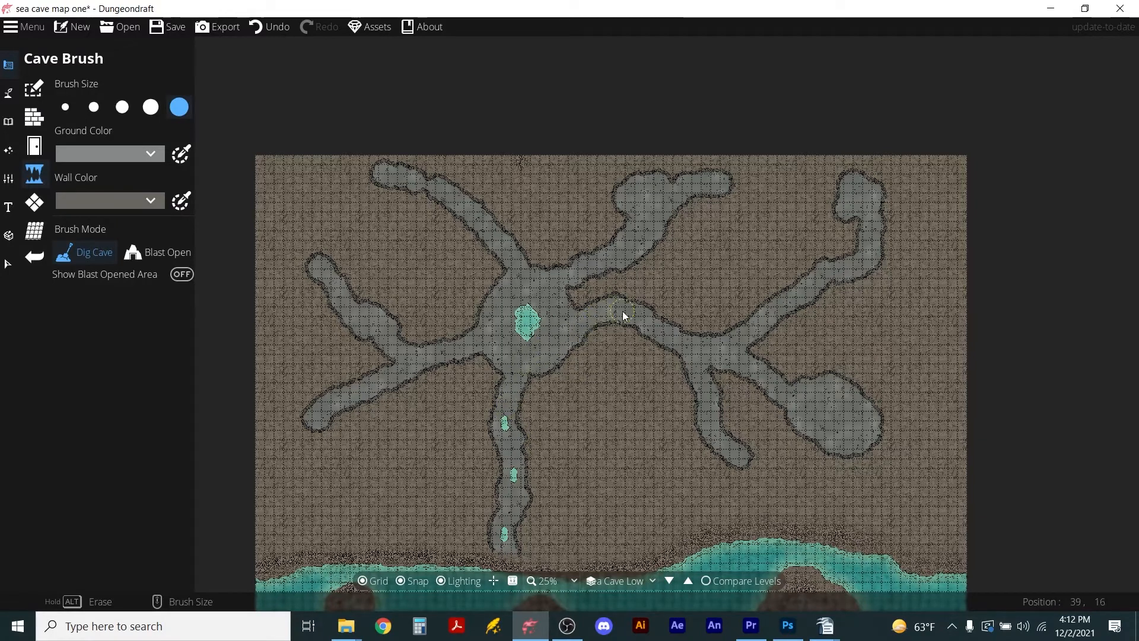
{"action": "mouse_move", "coordinate": [630, 319]}
{"action": "left_mouse_down"}
{"action": "mouse_move", "coordinate": [692, 338]}
{"action": "mouse_move", "coordinate": [726, 337]}
{"action": "mouse_move", "coordinate": [750, 319]}
{"action": "left_mouse_up"}
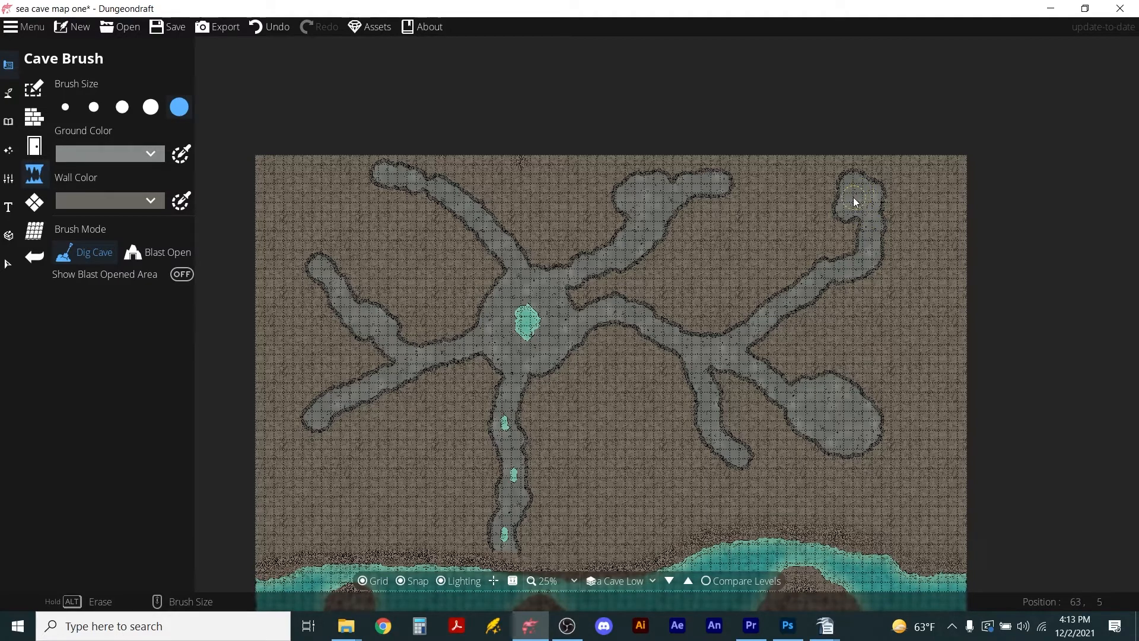
{"action": "left_click", "coordinate": [159, 28]}
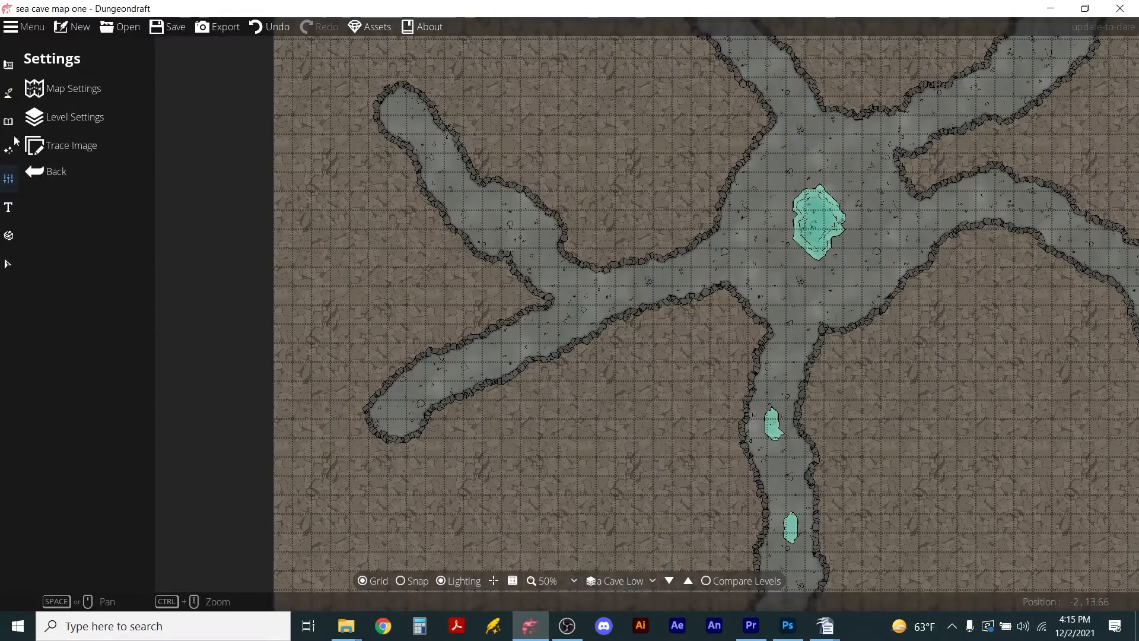
- Paint two small water pools in the western tunnel's northwest branch, one in its widened middle and one at its far end
{"action": "left_click", "coordinate": [9, 93]}
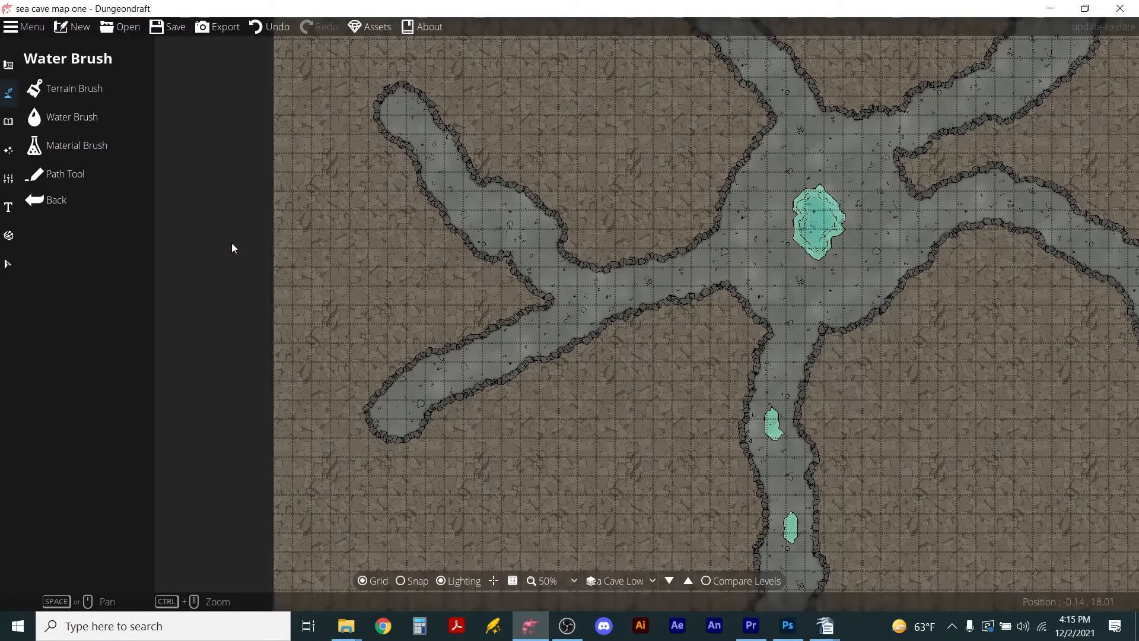
{"action": "left_click", "coordinate": [53, 122]}
{"action": "left_click_drag", "start_coordinate": [512, 227], "coordinate": [514, 229]}
{"action": "left_click_drag", "start_coordinate": [398, 109], "coordinate": [418, 131]}
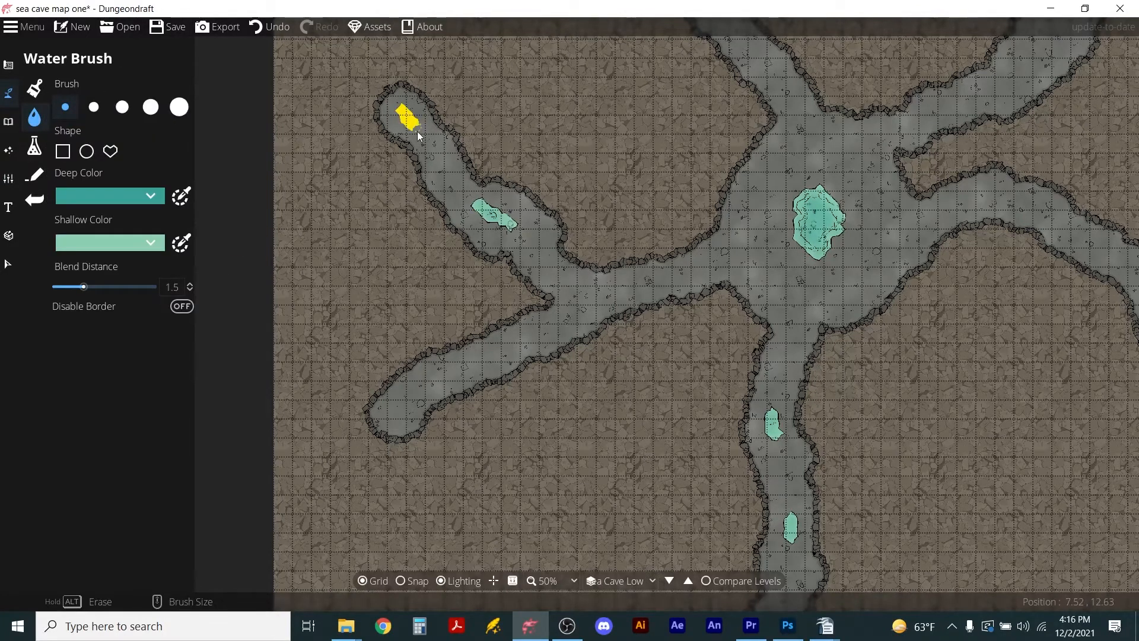
- Paint pools in the northeast tunnel, the southeast oval chamber, the eastern branches and the southwest tunnel, and save the map
{"action": "scroll", "coordinate": [895, 222], "scroll_direction": "down", "scroll_amount": 2}
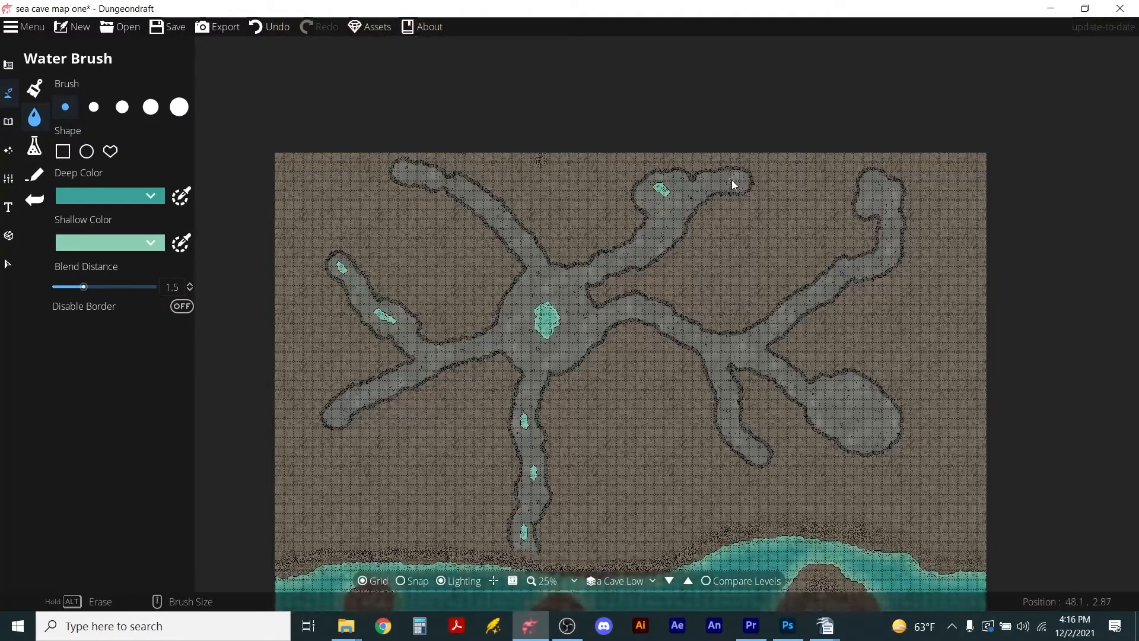
{"action": "left_click_drag", "start_coordinate": [841, 406], "coordinate": [860, 417]}
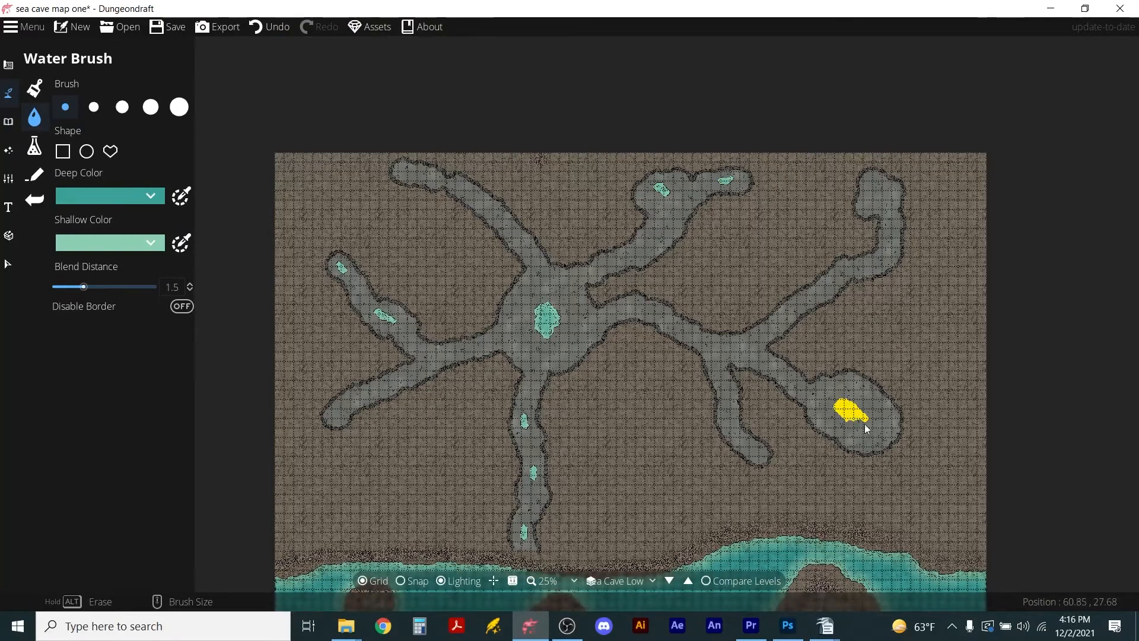
{"action": "scroll", "coordinate": [344, 462], "scroll_direction": "up", "scroll_amount": 3}
{"action": "scroll", "coordinate": [324, 446], "scroll_direction": "down", "scroll_amount": 3}
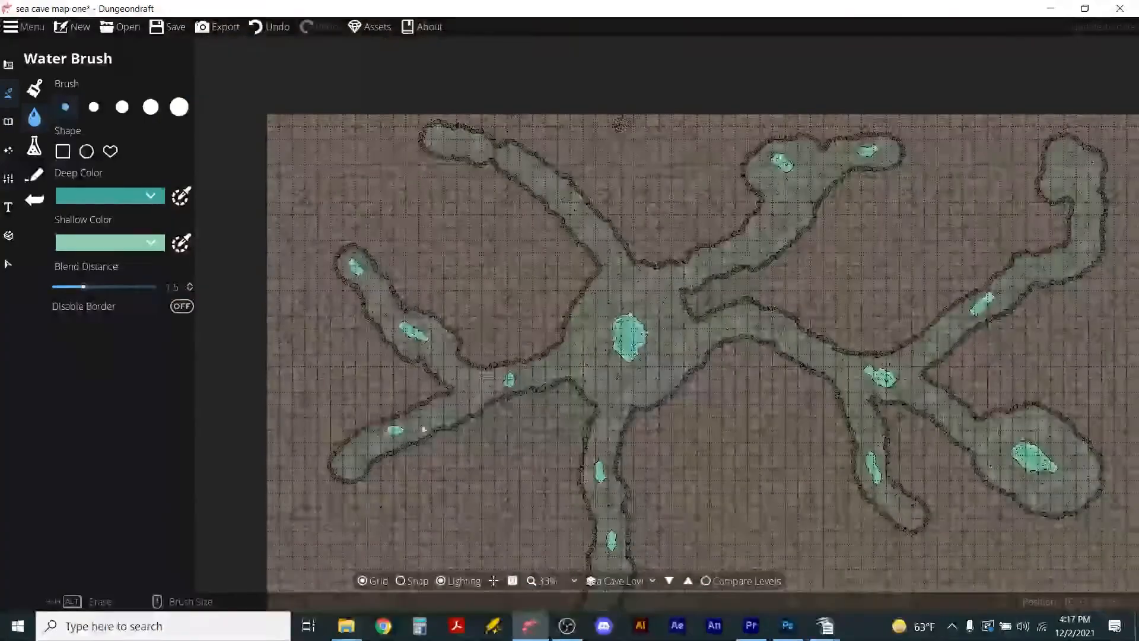
{"action": "left_click", "coordinate": [174, 26]}
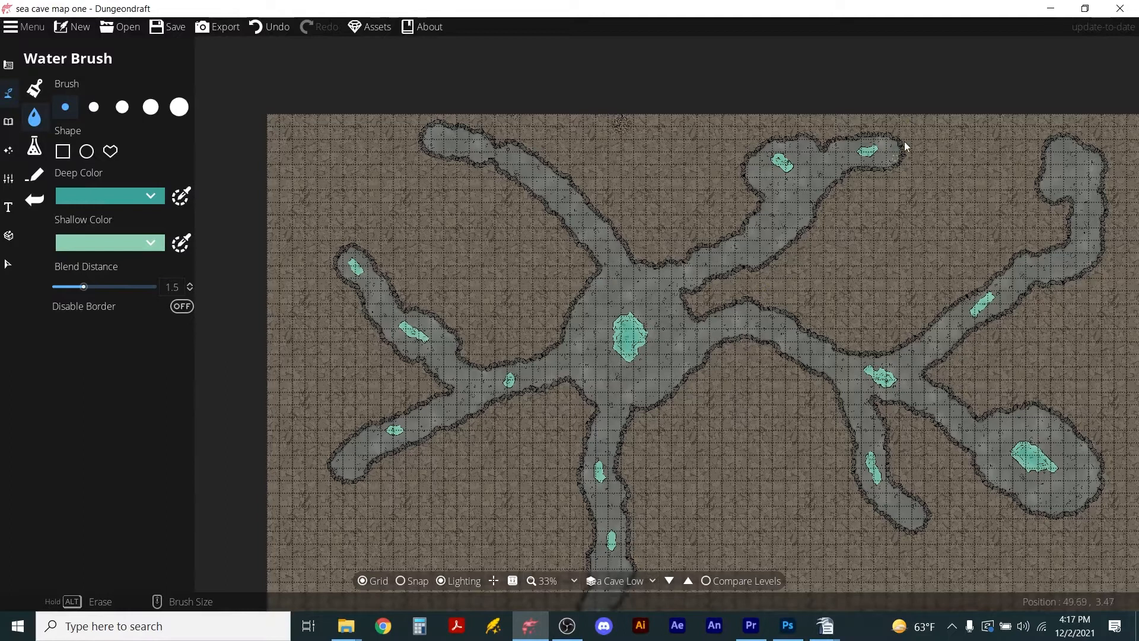
- Place the rock-rimmed pit object from the Trap tag at scale 2.1 in the end of the southwest tunnel
{"action": "left_click", "coordinate": [9, 122]}
{"action": "left_click", "coordinate": [36, 91]}
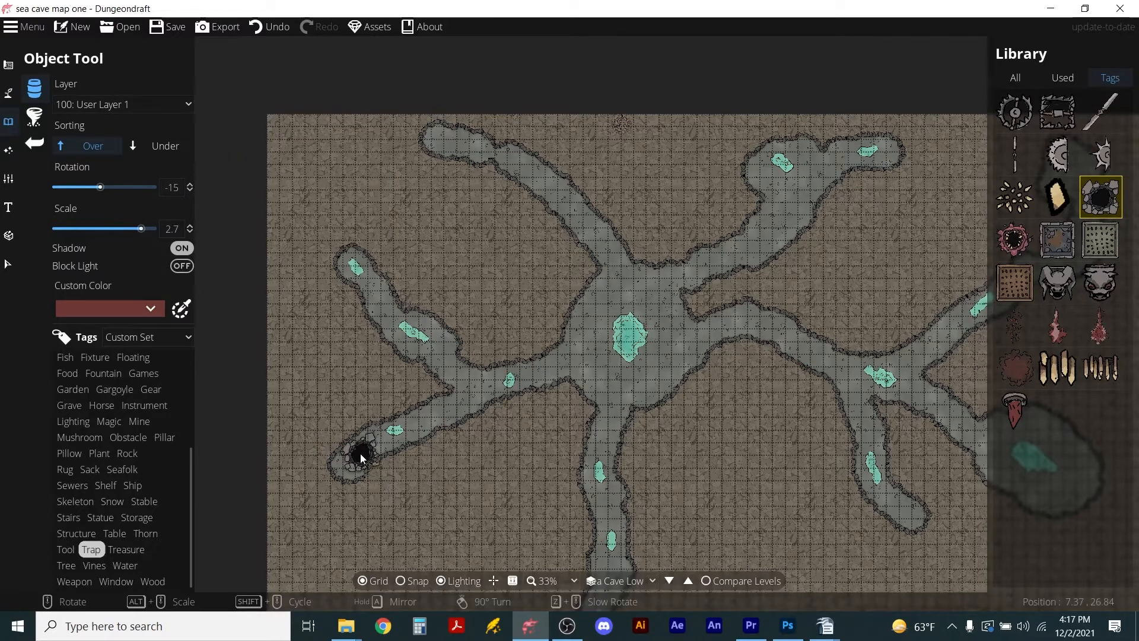
{"action": "scroll", "coordinate": [350, 455], "scroll_direction": "down", "scroll_amount": 5, "text": "alt"}
{"action": "scroll", "coordinate": [342, 470], "scroll_direction": "up", "scroll_amount": 5}
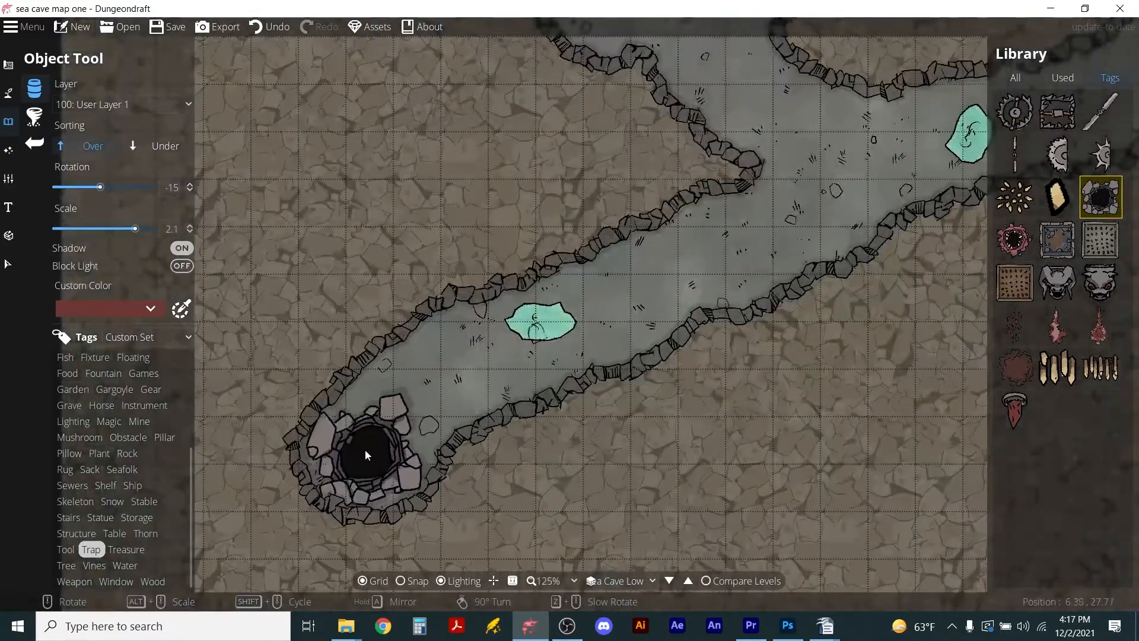
{"action": "left_click", "coordinate": [365, 451]}
- Place the same pit at the far ends of the curved northeastern tunnel and the northwest tunnel
{"action": "scroll", "coordinate": [572, 417], "scroll_direction": "down", "scroll_amount": 5}
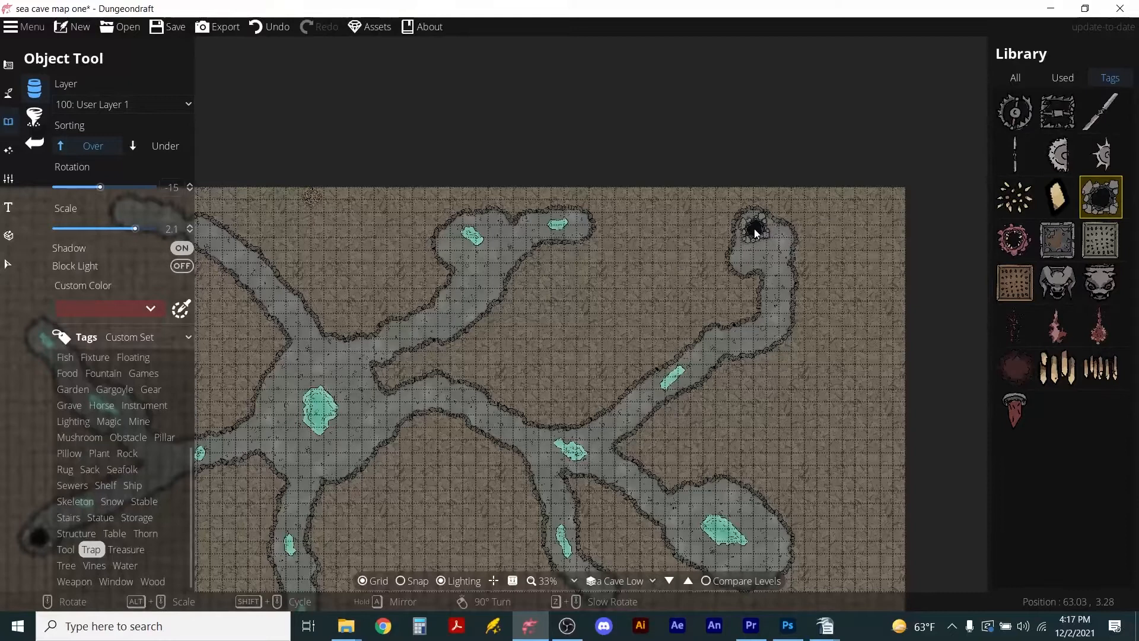
{"action": "left_click", "coordinate": [753, 229]}
{"action": "scroll", "coordinate": [475, 334], "scroll_direction": "down", "scroll_amount": 3}
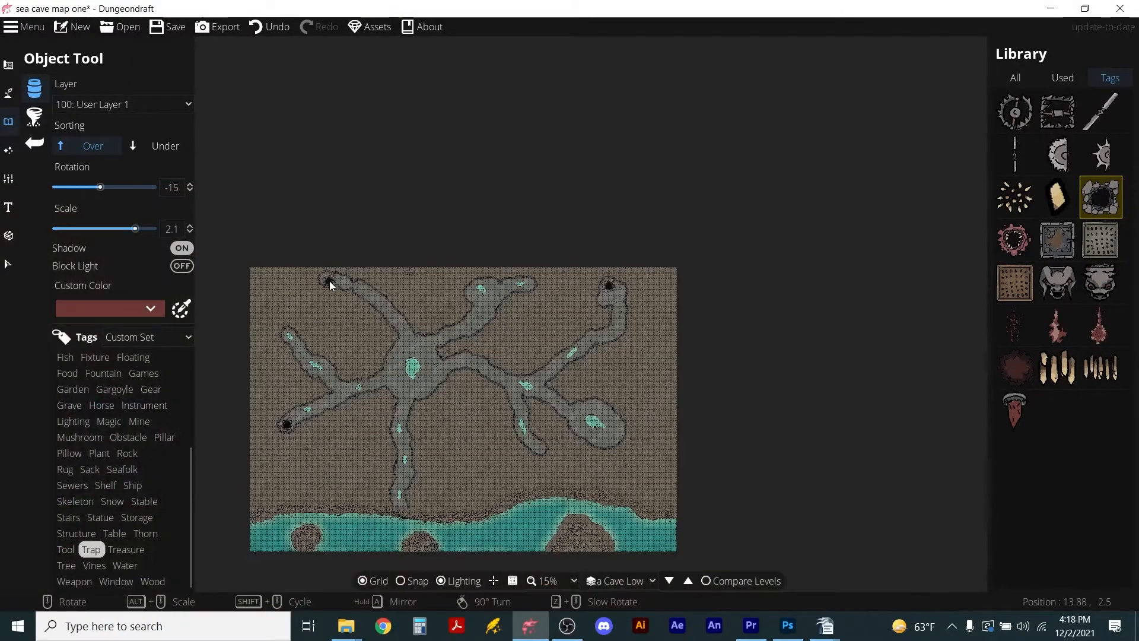
{"action": "scroll", "coordinate": [311, 274], "scroll_direction": "up", "scroll_amount": 4}
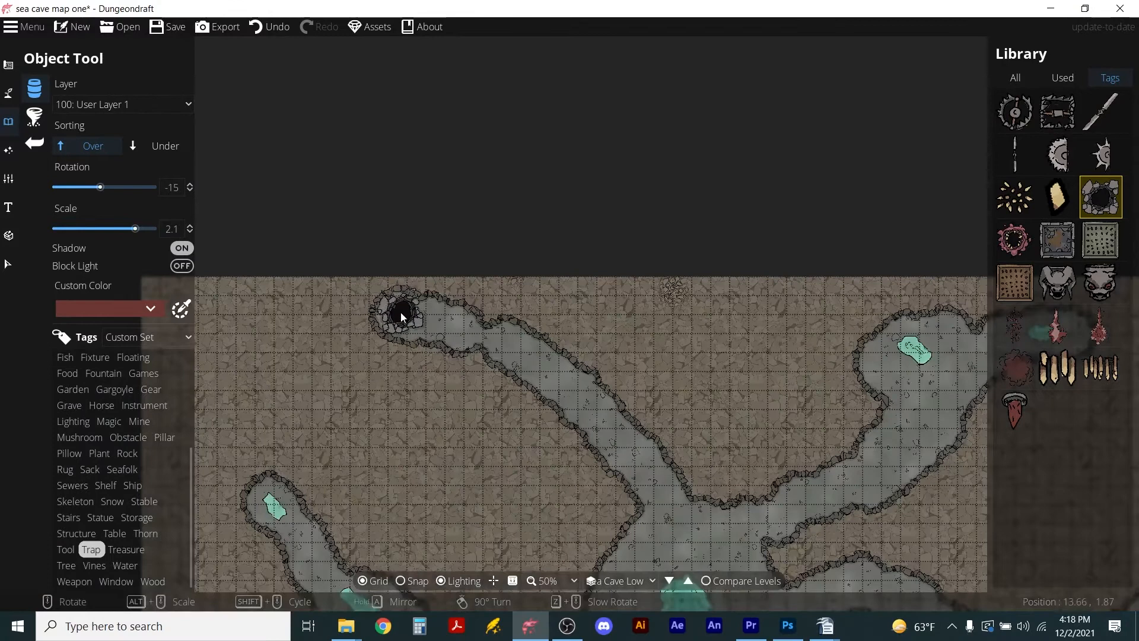
{"action": "left_click", "coordinate": [397, 318]}
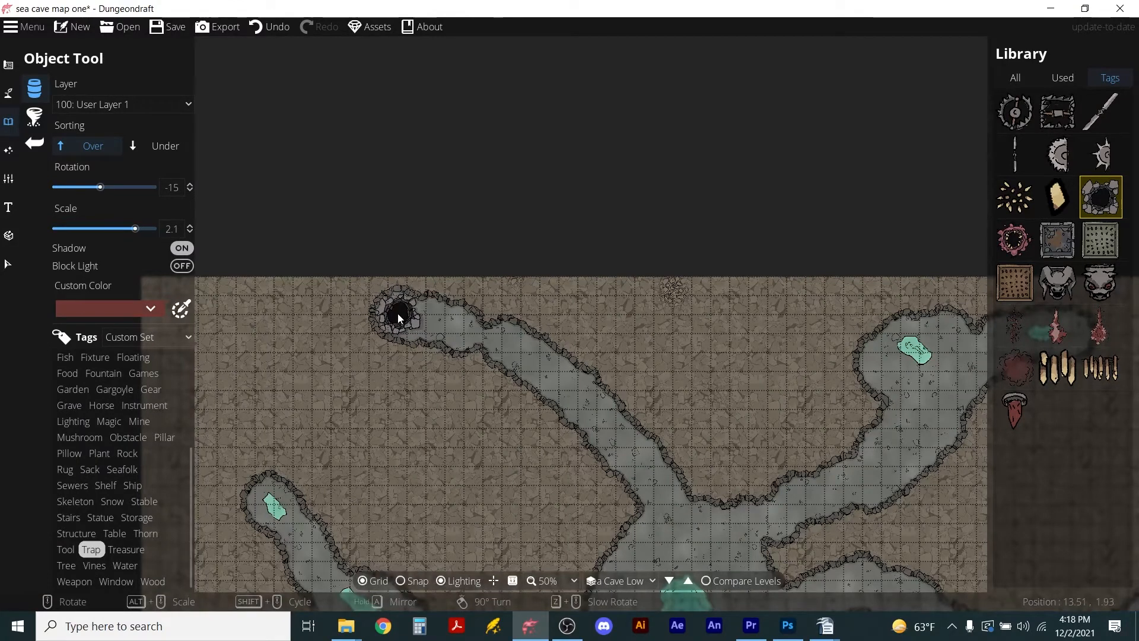
- Add the text "Chute to Layer Two" below the pit at the end of the southwest tunnel
{"action": "left_click", "coordinate": [16, 208]}
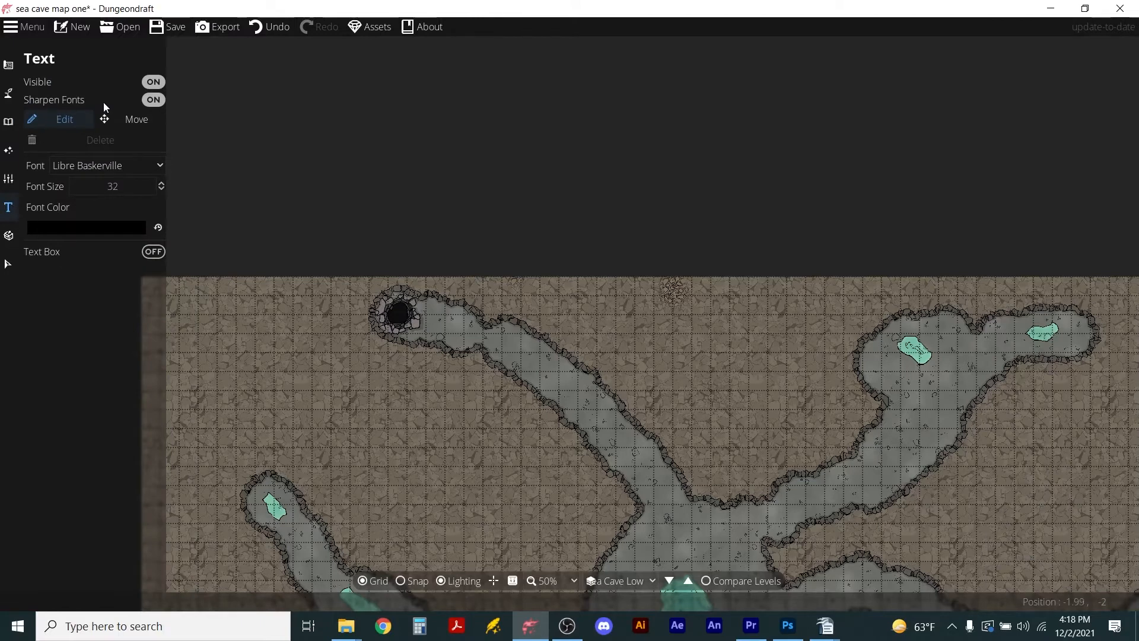
{"action": "scroll", "coordinate": [355, 486], "scroll_direction": "down", "scroll_amount": 4}
{"action": "scroll", "coordinate": [356, 486], "scroll_direction": "up", "scroll_amount": 4}
{"action": "left_click", "coordinate": [357, 484]}
{"action": "type", "text": "Chute to Layer Two"}
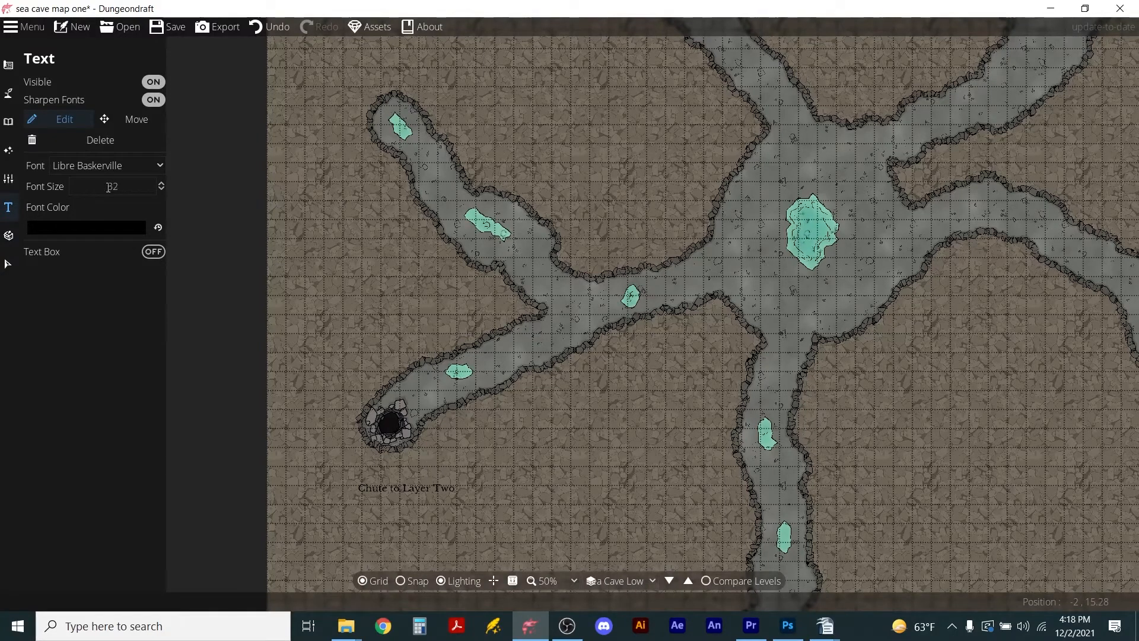
- Set the label's font size to 60 and move it closer beneath the southwest pit
{"action": "double_click", "coordinate": [113, 186]}
{"action": "type", "text": "60"}
{"action": "left_click", "coordinate": [132, 120]}
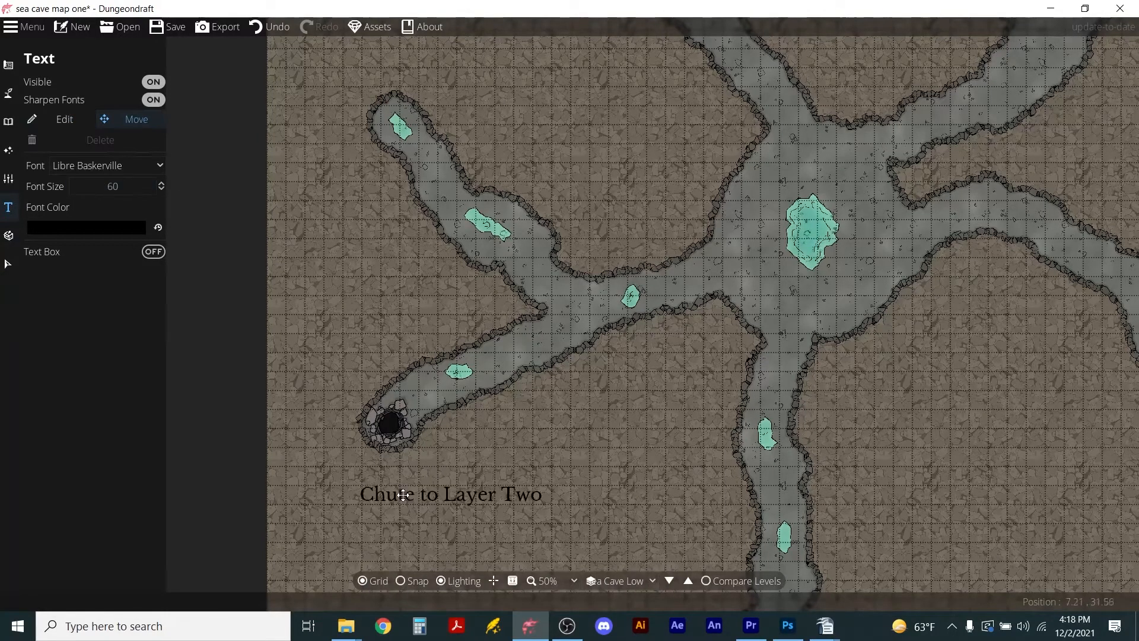
{"action": "left_click_drag", "start_coordinate": [403, 497], "coordinate": [366, 474]}
- Try several fonts on the "Chute to Layer Two" label and settle on IM FELL English
{"action": "left_click", "coordinate": [66, 120]}
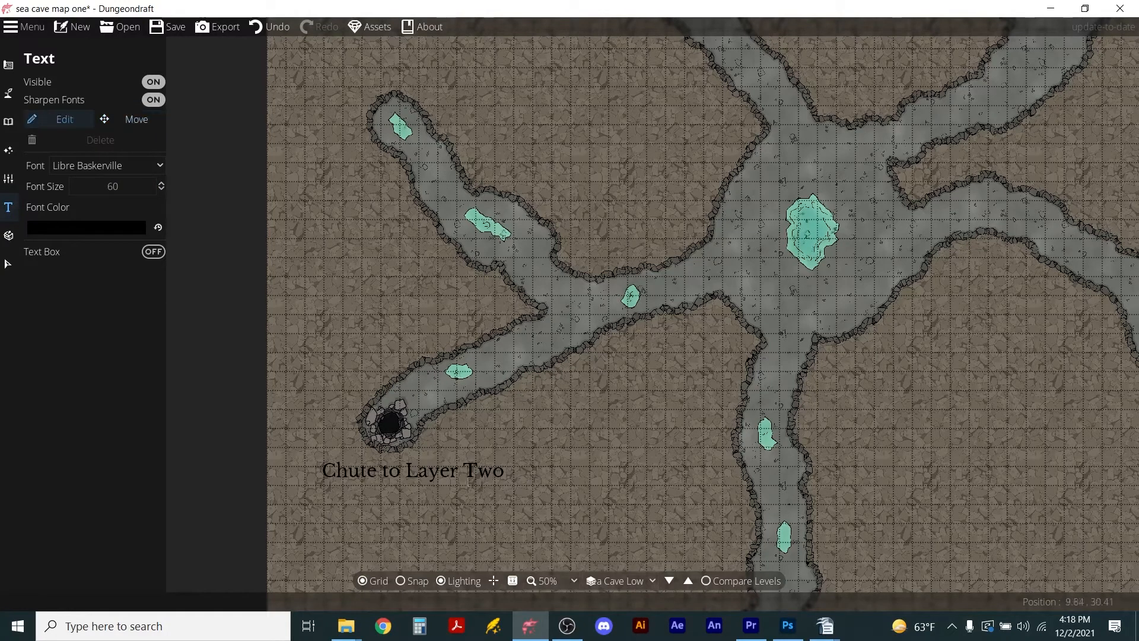
{"action": "left_click", "coordinate": [433, 471]}
{"action": "left_click", "coordinate": [116, 166]}
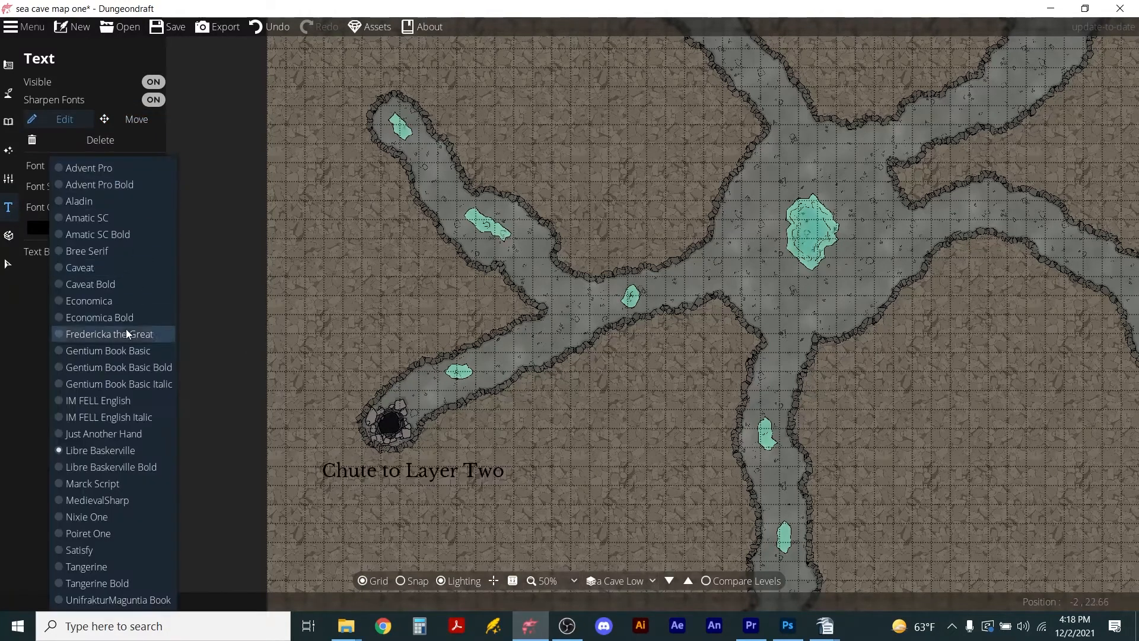
{"action": "left_click", "coordinate": [110, 301]}
{"action": "left_click", "coordinate": [111, 170]}
{"action": "left_click", "coordinate": [118, 225]}
{"action": "left_click", "coordinate": [110, 170]}
{"action": "left_click", "coordinate": [131, 416]}
{"action": "left_click", "coordinate": [108, 169]}
{"action": "left_click", "coordinate": [108, 169]}
{"action": "left_click", "coordinate": [122, 402]}
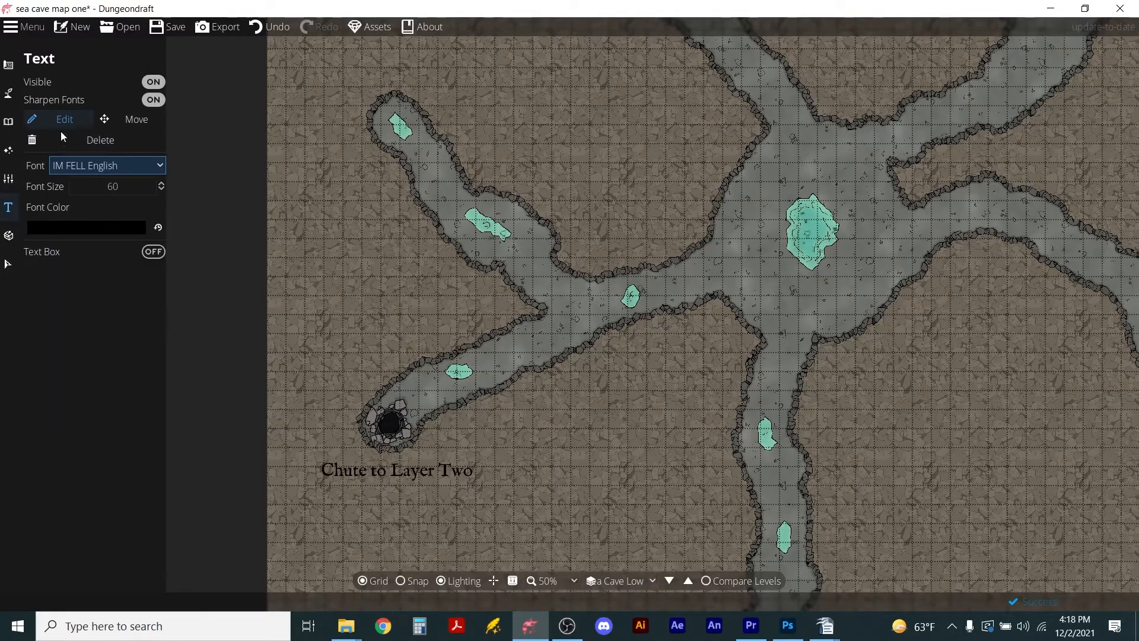
- Set the label's font size to 120 and shift it slightly west beneath the southwest pit
{"action": "key", "text": "Tab"}
{"action": "type", "text": "120"}
{"action": "key", "text": "Return"}
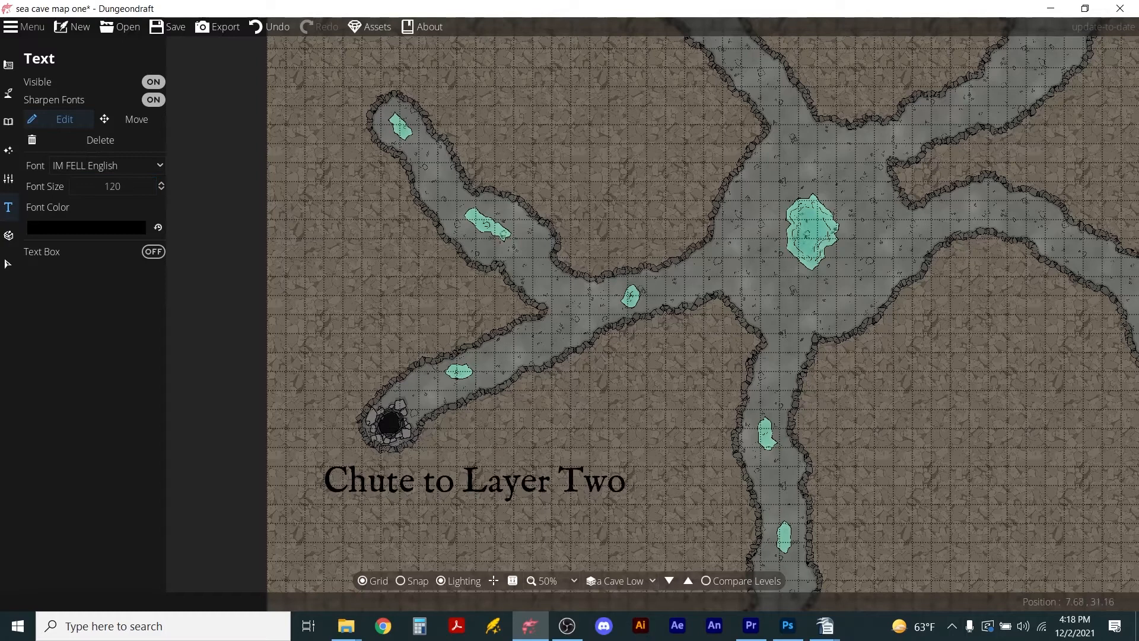
{"action": "left_click", "coordinate": [136, 119]}
{"action": "left_click_drag", "start_coordinate": [433, 475], "coordinate": [398, 472]}
- Add the text "Chute to Layer 3" and position it just below the northwest tunnel's pit
{"action": "scroll", "coordinate": [488, 186], "scroll_direction": "down", "scroll_amount": 2}
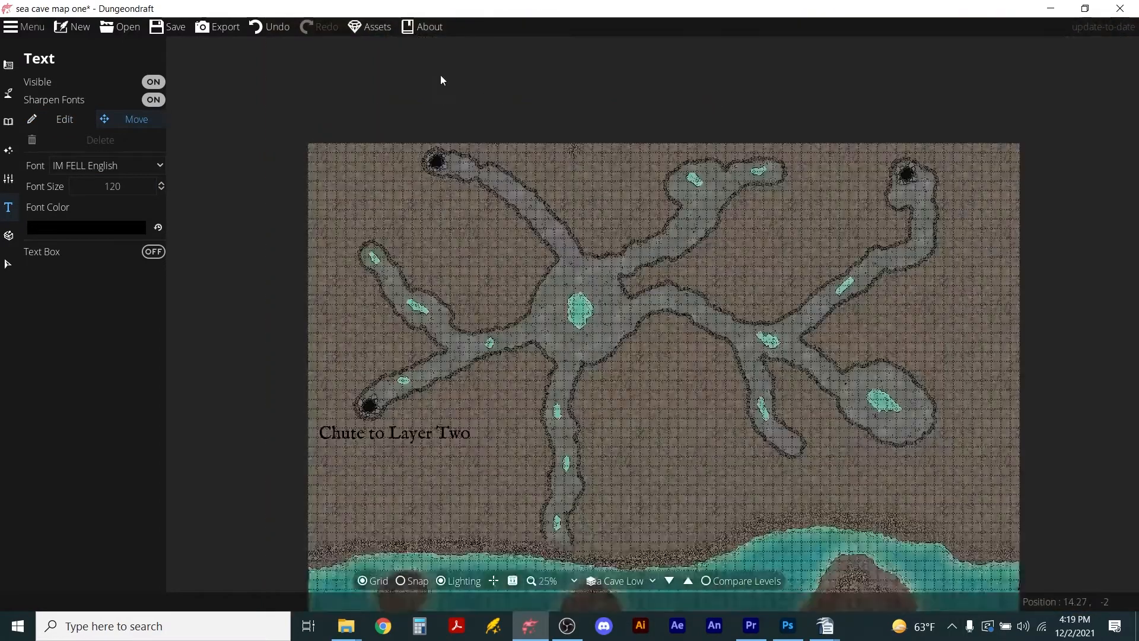
{"action": "left_click", "coordinate": [55, 122]}
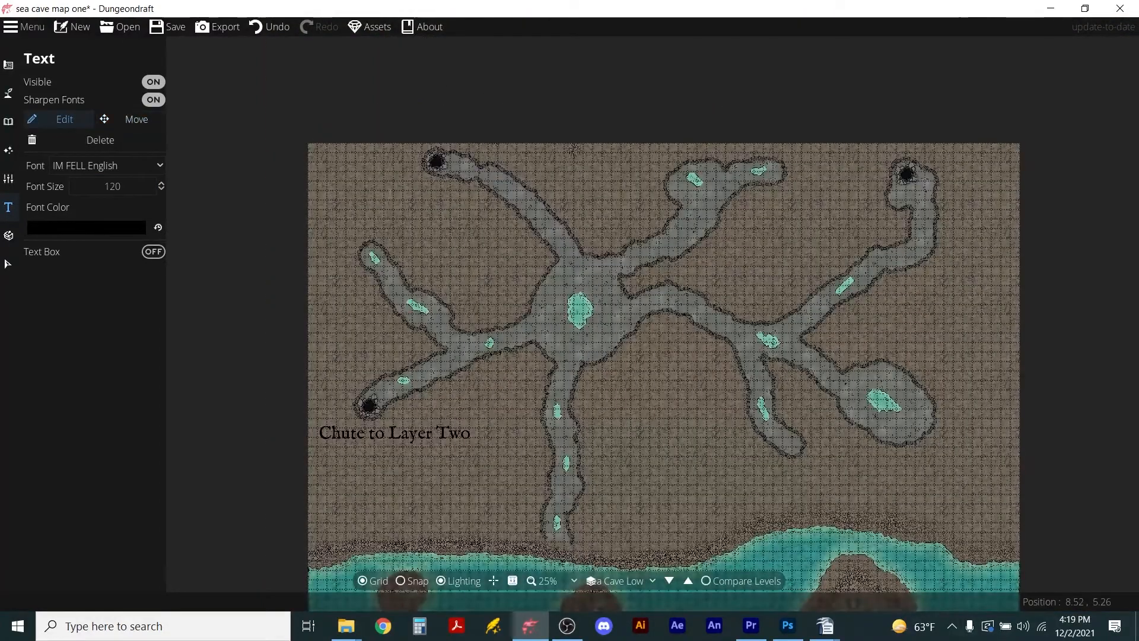
{"action": "left_click", "coordinate": [375, 226]}
{"action": "type", "text": "Chute to layer"}
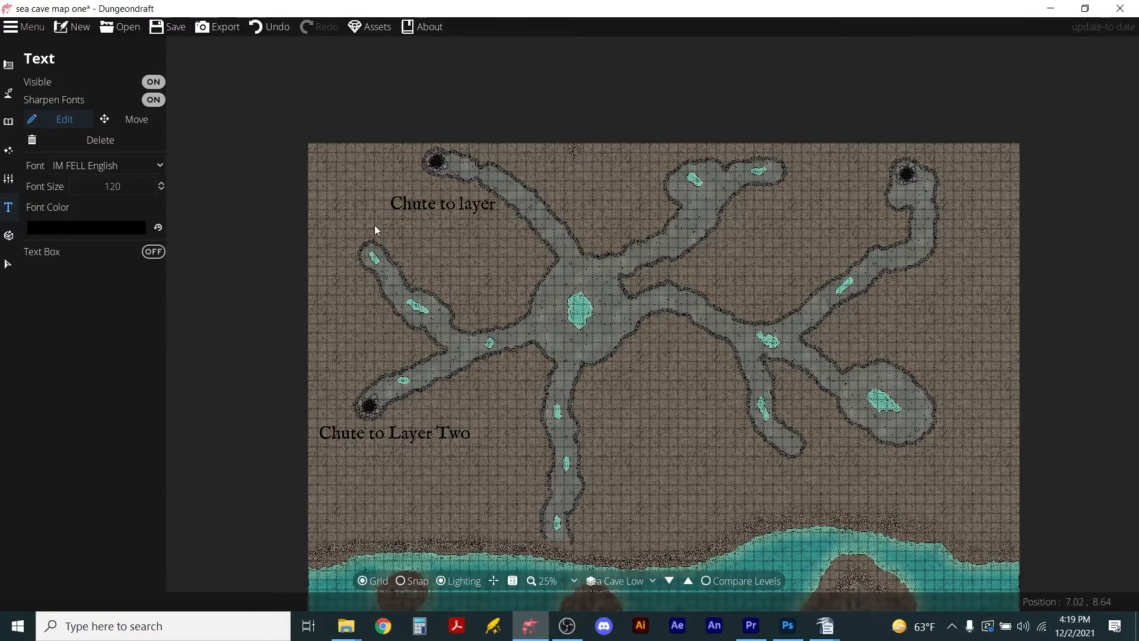
{"action": "key", "text": "BackSpace"}
{"action": "key", "text": "BackSpace"}
{"action": "key", "text": "BackSpace"}
{"action": "key", "text": "BackSpace"}
{"action": "key", "text": "BackSpace"}
{"action": "type", "text": "Layer 3"}
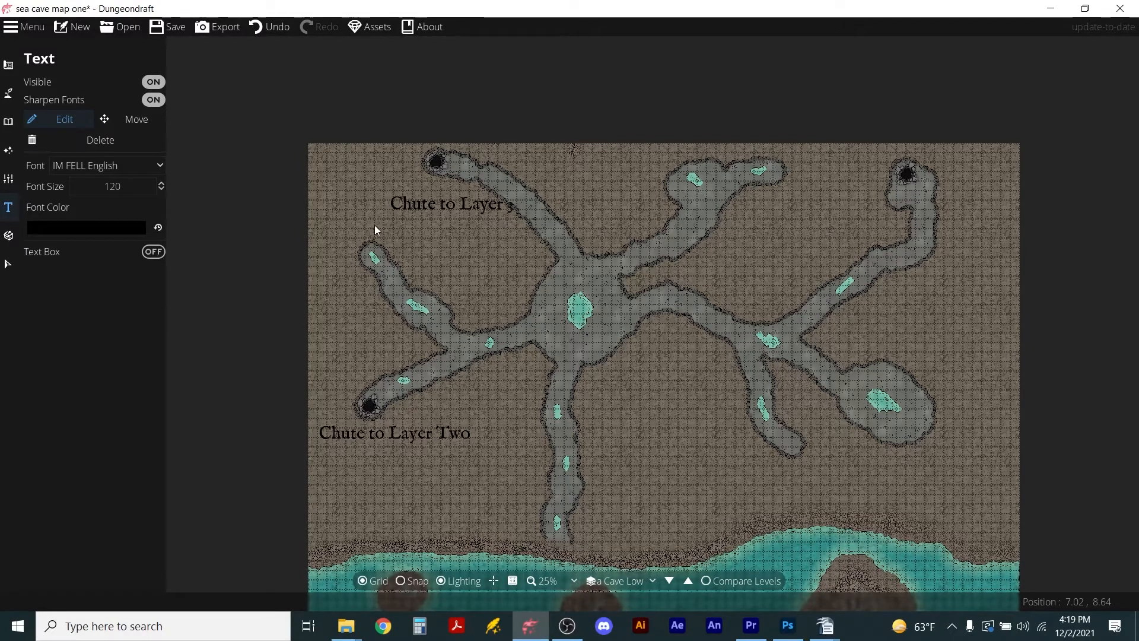
{"action": "left_click", "coordinate": [132, 119]}
{"action": "left_click_drag", "start_coordinate": [471, 203], "coordinate": [424, 193]}
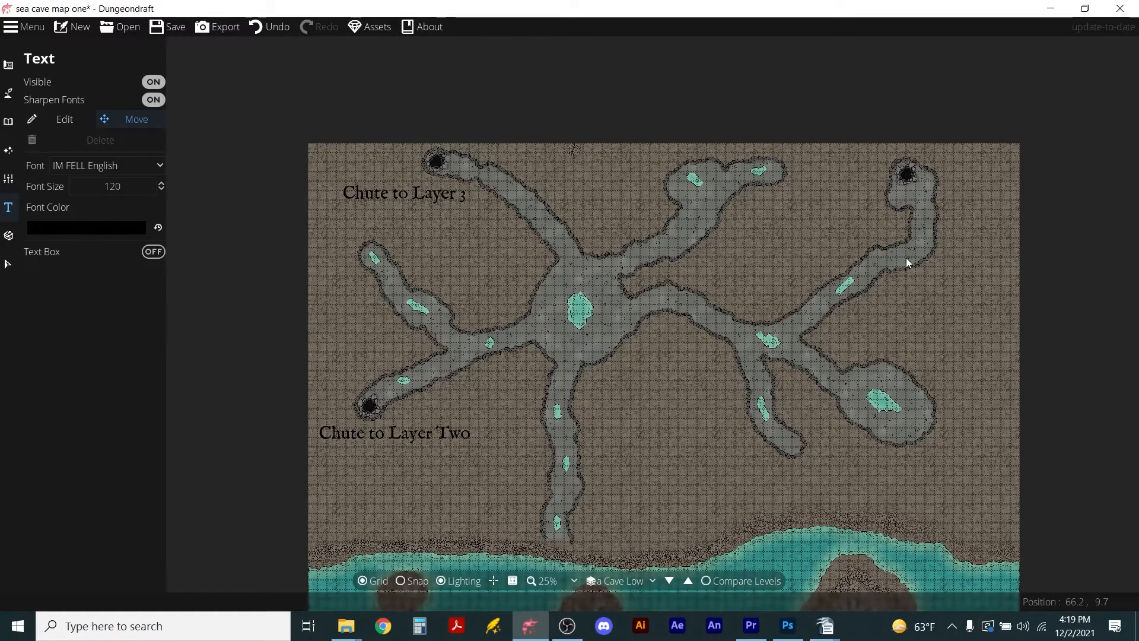
- Add the text "Chute to layer Two" near the curved northeastern tunnel's pit and move it to the tunnel's west side
{"action": "left_click", "coordinate": [64, 120]}
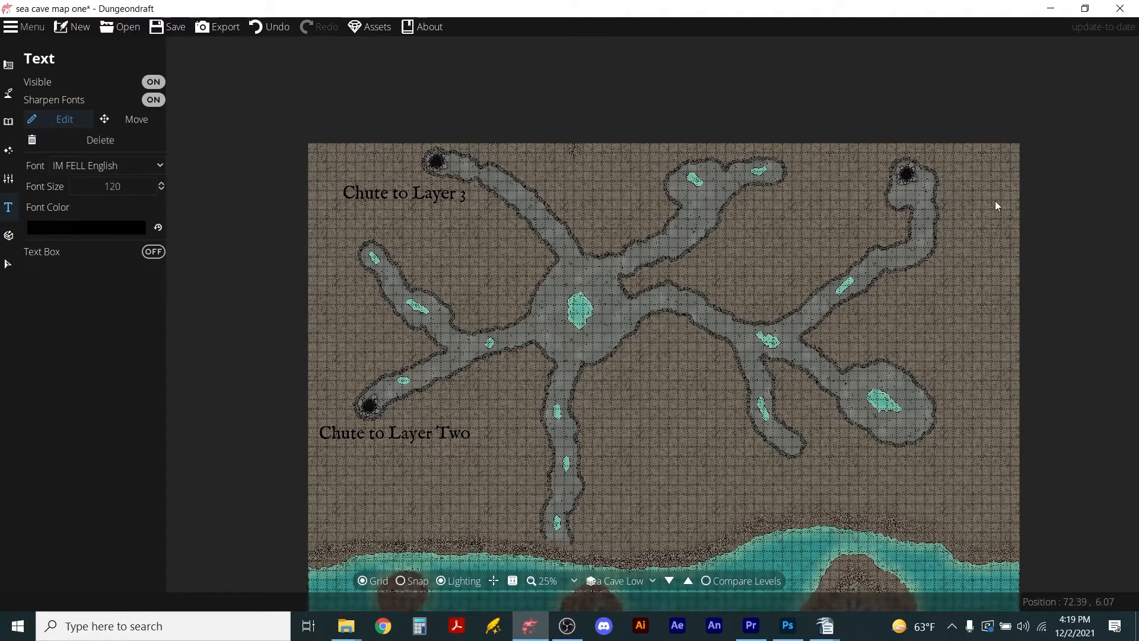
{"action": "key", "text": "BackSpace"}
{"action": "key", "text": "BackSpace"}
{"action": "key", "text": "BackSpace"}
{"action": "type", "text": "ute to L"}
{"action": "left_click", "coordinate": [121, 119]}
{"action": "left_click_drag", "start_coordinate": [1032, 207], "coordinate": [845, 223]}
- Try the numeral 2 in place of "Two" in the southwest pit's label
{"action": "left_click", "coordinate": [64, 119]}
{"action": "left_click", "coordinate": [455, 435]}
{"action": "key", "text": "BackSpace"}
{"action": "key", "text": "BackSpace"}
{"action": "key", "text": "BackSpace"}
{"action": "type", "text": "2"}
{"action": "key", "text": "BackSpace"}
{"action": "key", "text": "BackSpace"}
{"action": "type", "text": "wo"}
- Change the northwest pit's label to "Chute to Layer Three" and move it west, clear of the tunnel
{"action": "left_click", "coordinate": [458, 193]}
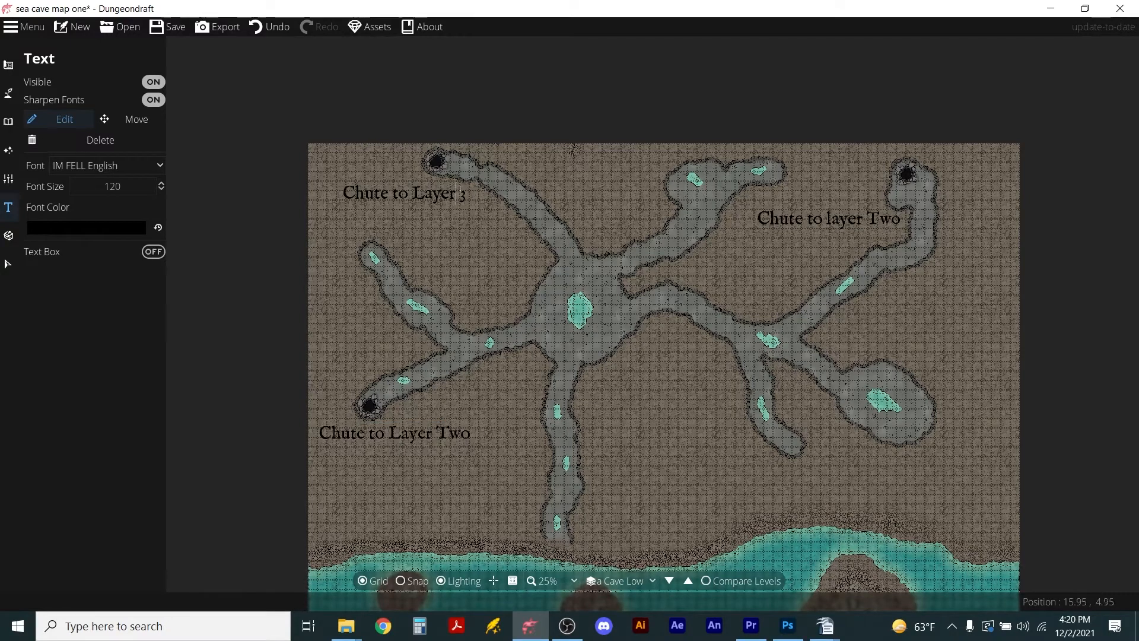
{"action": "type", "text": "Threee"}
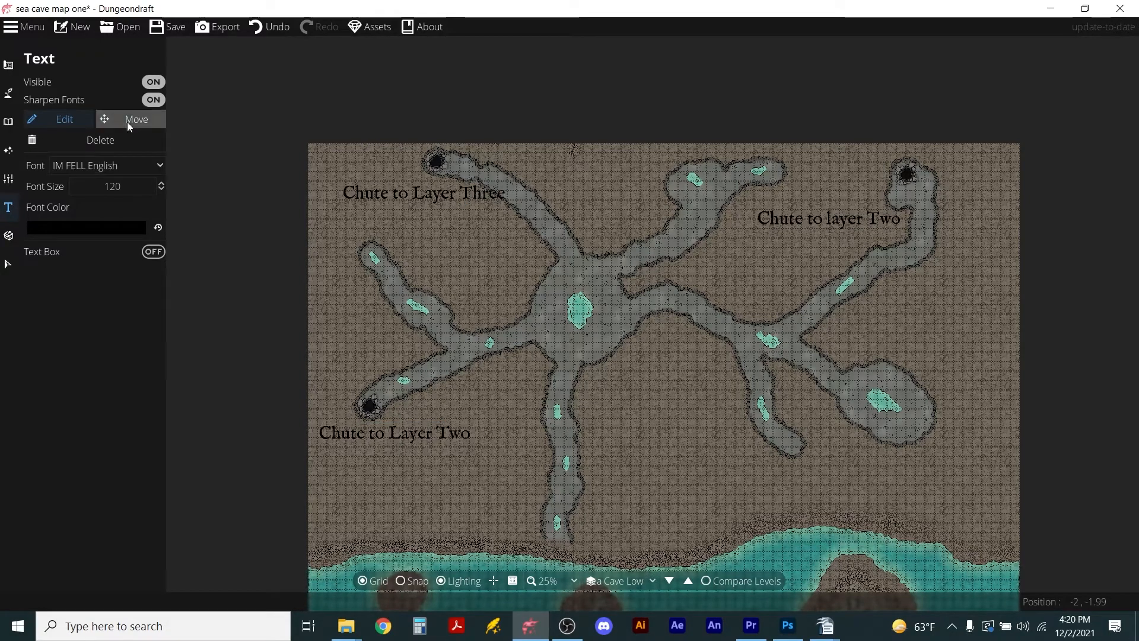
{"action": "left_click", "coordinate": [127, 122]}
{"action": "left_click_drag", "start_coordinate": [401, 195], "coordinate": [384, 200]}
- Capitalize "Layer" in the northeastern pit's label so it reads "Chute to Layer Two", and save the map
{"action": "left_click", "coordinate": [64, 120]}
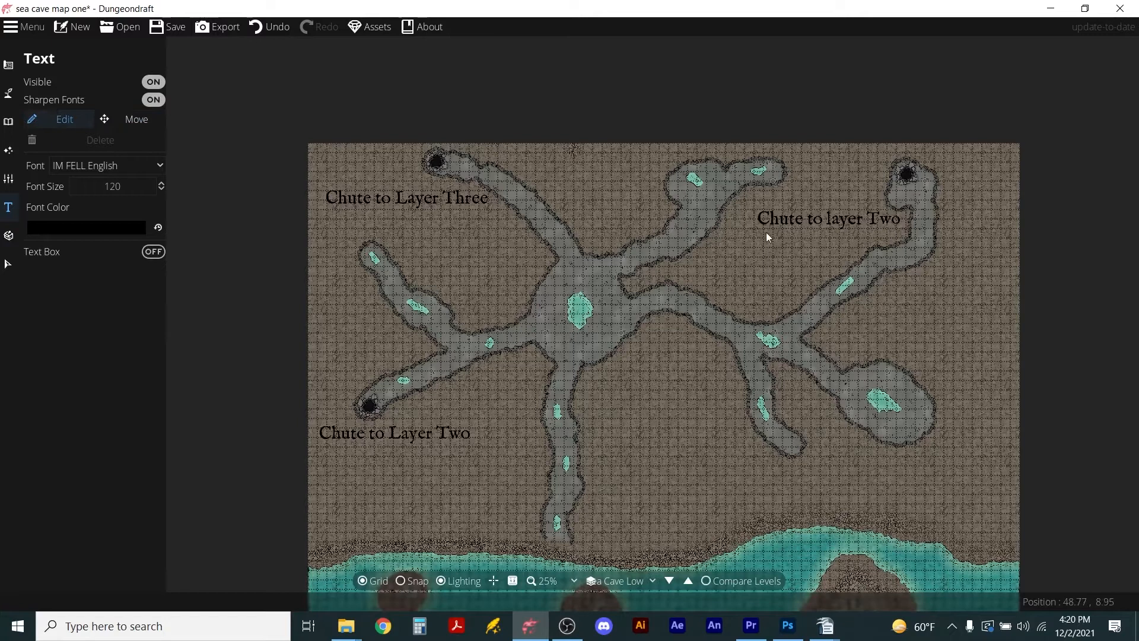
{"action": "left_click_drag", "start_coordinate": [828, 217], "coordinate": [831, 217]}
{"action": "type", "text": "L"}
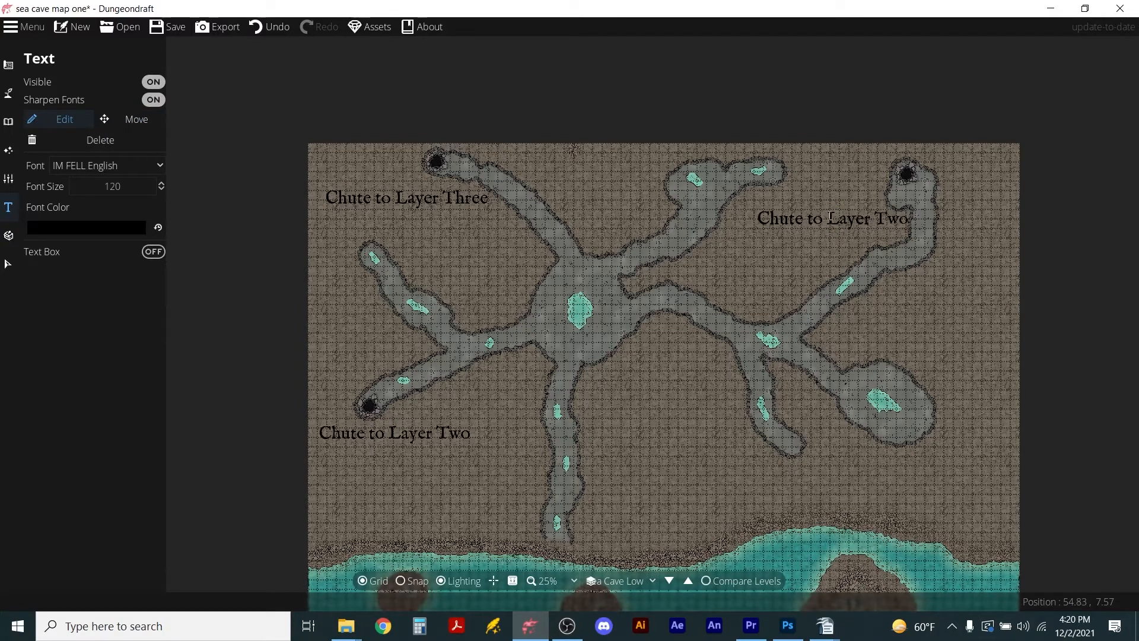
{"action": "left_click", "coordinate": [168, 30]}
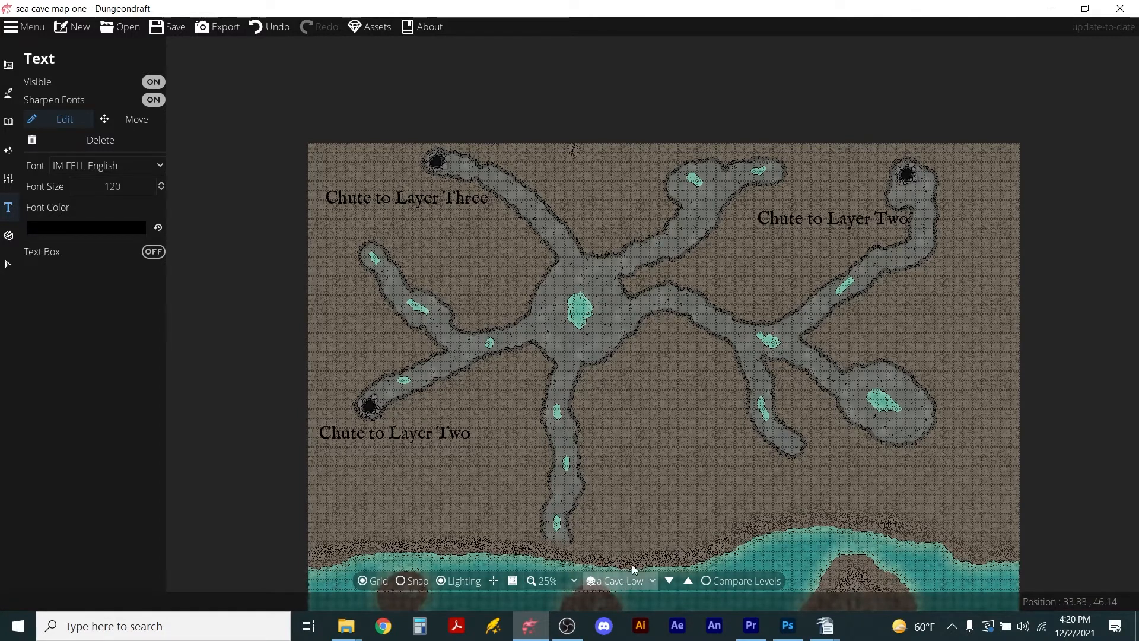
- Create a level named "Sea Cave High Tide" as a clone of Sea Cave Low Tide and switch to it
{"action": "left_click", "coordinate": [24, 27]}
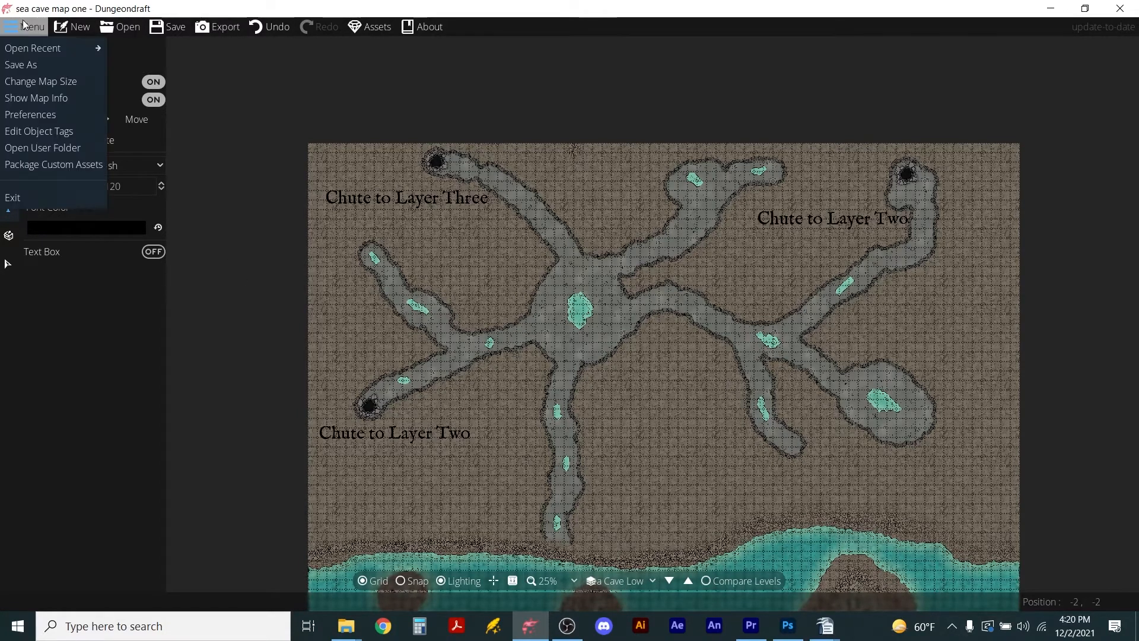
{"action": "left_click", "coordinate": [8, 178]}
{"action": "left_click", "coordinate": [73, 116]}
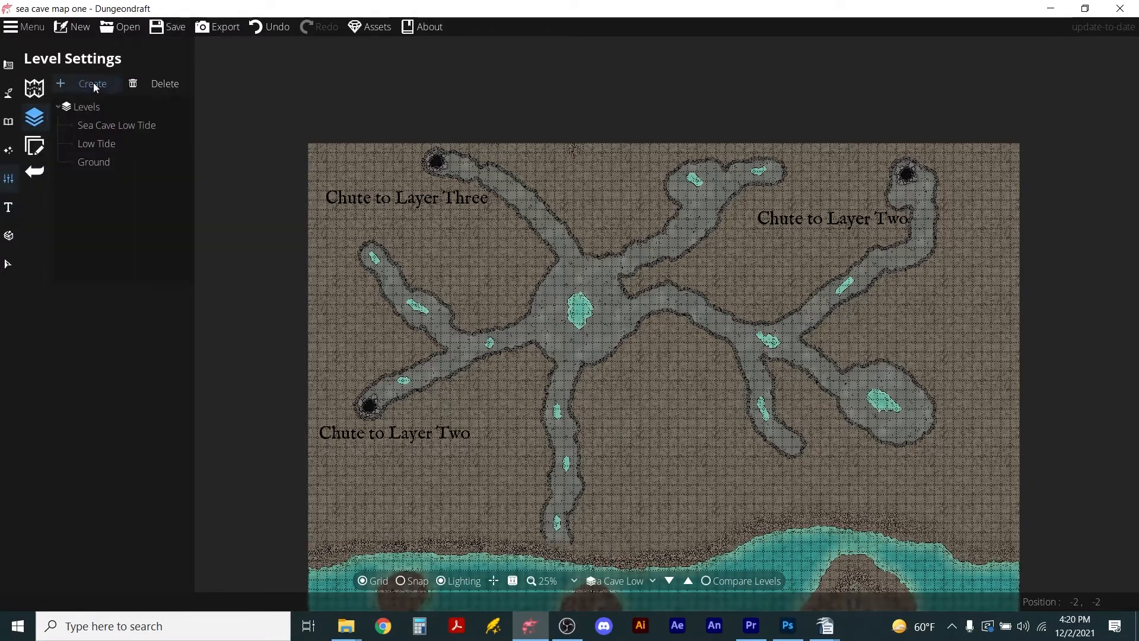
{"action": "left_click", "coordinate": [93, 83]}
{"action": "type", "text": "Sea Cave High"}
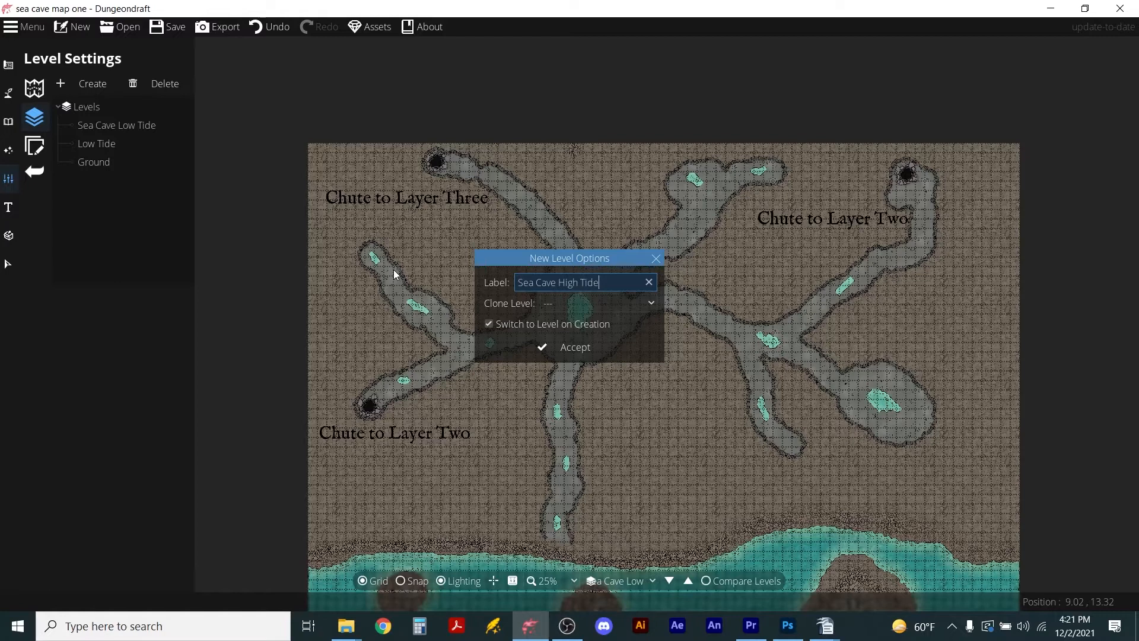
{"action": "type", "text": " Tide"}
{"action": "left_click", "coordinate": [569, 303]}
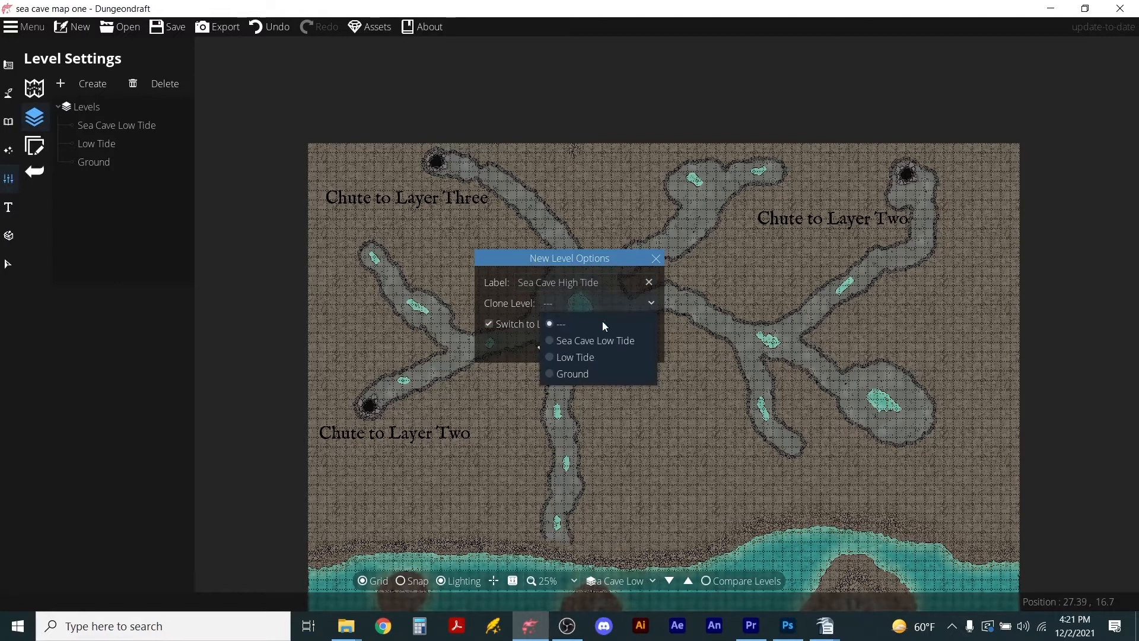
{"action": "left_click", "coordinate": [610, 340]}
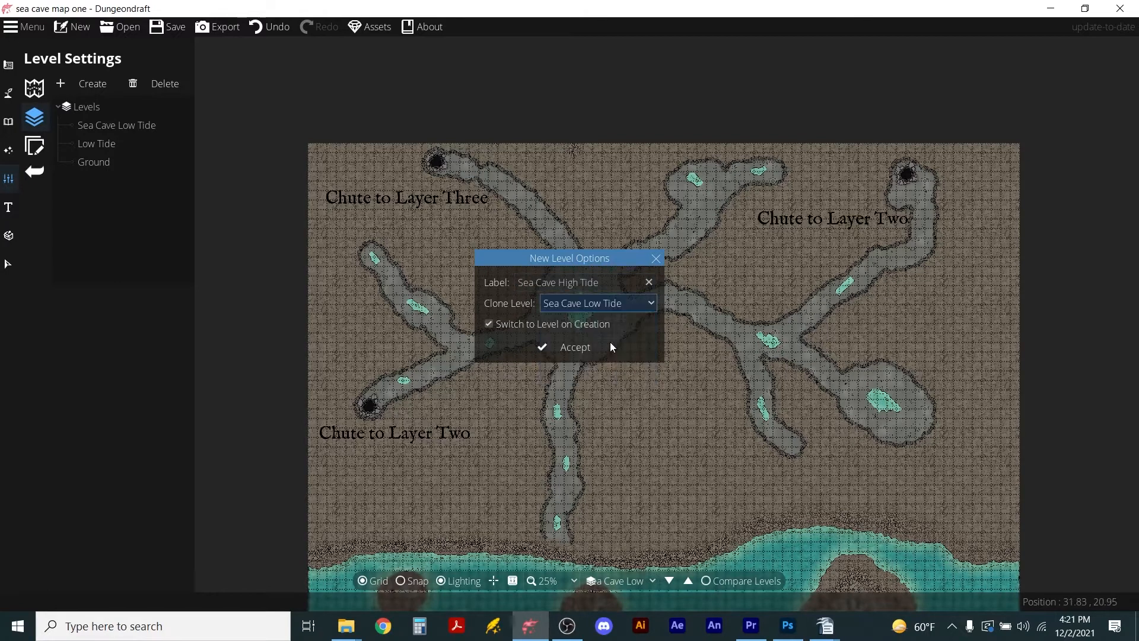
{"action": "left_click", "coordinate": [577, 349]}
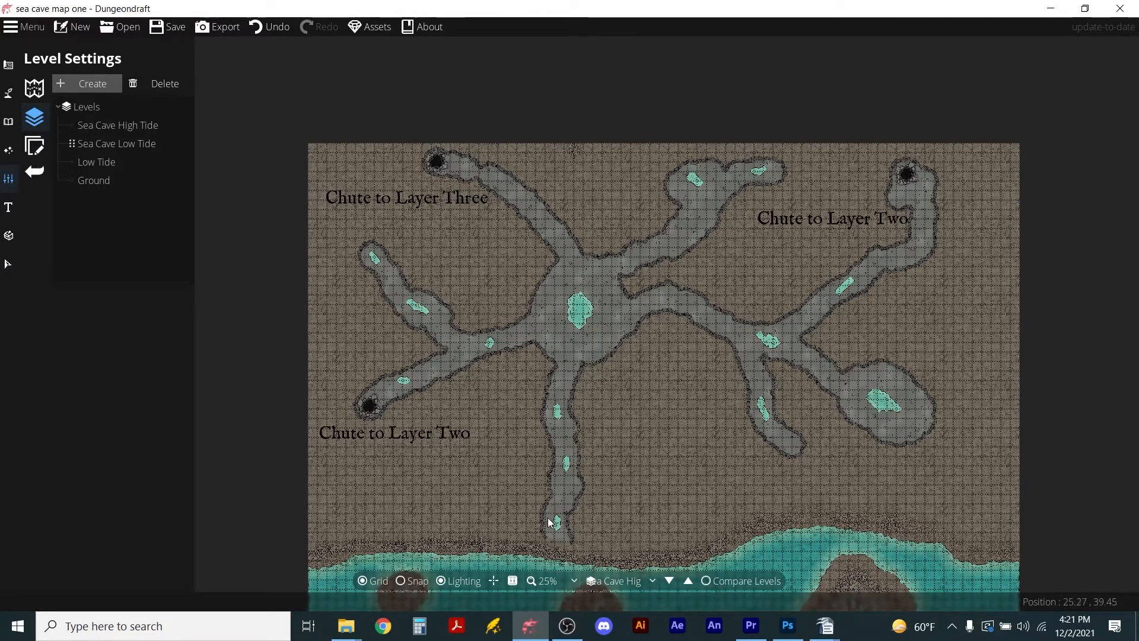
- Fill the round central chamber with water out to its walls using a larger Water Brush
{"action": "left_click", "coordinate": [8, 92]}
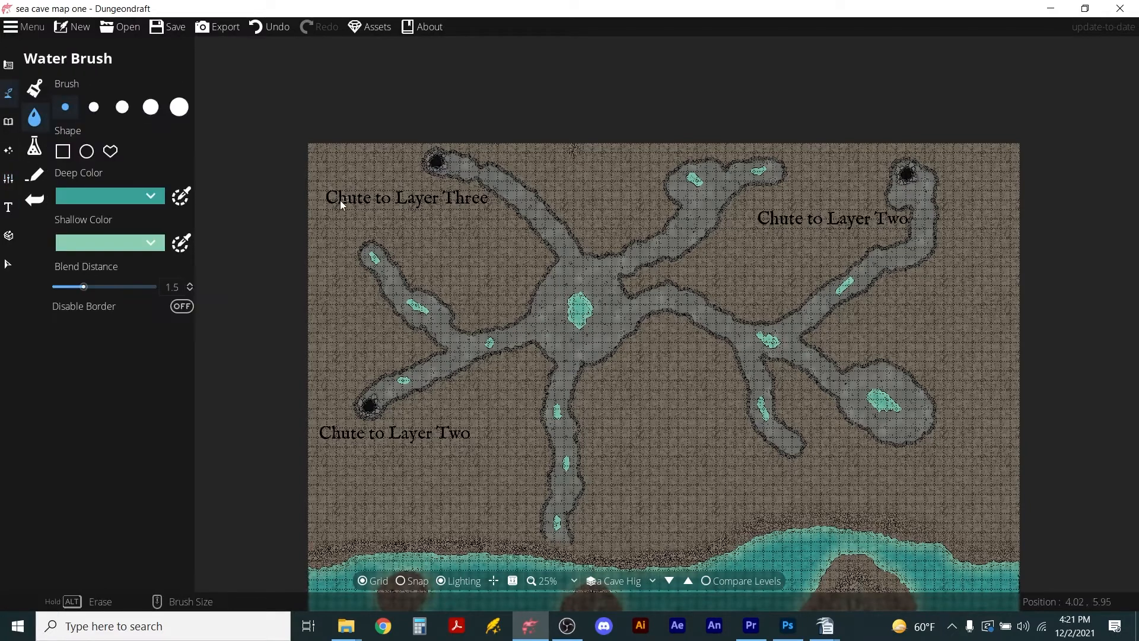
{"action": "mouse_move", "coordinate": [434, 160]}
{"action": "left_mouse_down"}
{"action": "mouse_move", "coordinate": [500, 185]}
{"action": "mouse_move", "coordinate": [435, 271]}
{"action": "mouse_move", "coordinate": [443, 446]}
{"action": "mouse_move", "coordinate": [569, 471]}
{"action": "mouse_move", "coordinate": [682, 380]}
{"action": "left_mouse_up"}
{"action": "scroll", "coordinate": [512, 172], "scroll_direction": "up", "scroll_amount": 4}
{"action": "key", "text": "ctrl+z"}
{"action": "mouse_move", "coordinate": [493, 199]}
{"action": "left_mouse_down"}
{"action": "mouse_move", "coordinate": [415, 329]}
{"action": "mouse_move", "coordinate": [426, 418]}
{"action": "mouse_move", "coordinate": [480, 471]}
{"action": "mouse_move", "coordinate": [566, 470]}
{"action": "mouse_move", "coordinate": [642, 419]}
{"action": "mouse_move", "coordinate": [700, 345]}
{"action": "mouse_move", "coordinate": [602, 197]}
{"action": "mouse_move", "coordinate": [554, 217]}
{"action": "mouse_move", "coordinate": [631, 336]}
{"action": "mouse_move", "coordinate": [532, 238]}
{"action": "mouse_move", "coordinate": [466, 376]}
{"action": "mouse_move", "coordinate": [611, 370]}
{"action": "mouse_move", "coordinate": [551, 429]}
{"action": "mouse_move", "coordinate": [446, 388]}
{"action": "mouse_move", "coordinate": [501, 336]}
{"action": "mouse_move", "coordinate": [504, 313]}
{"action": "left_mouse_up"}
{"action": "scroll", "coordinate": [503, 312], "scroll_direction": "down", "scroll_amount": 5}
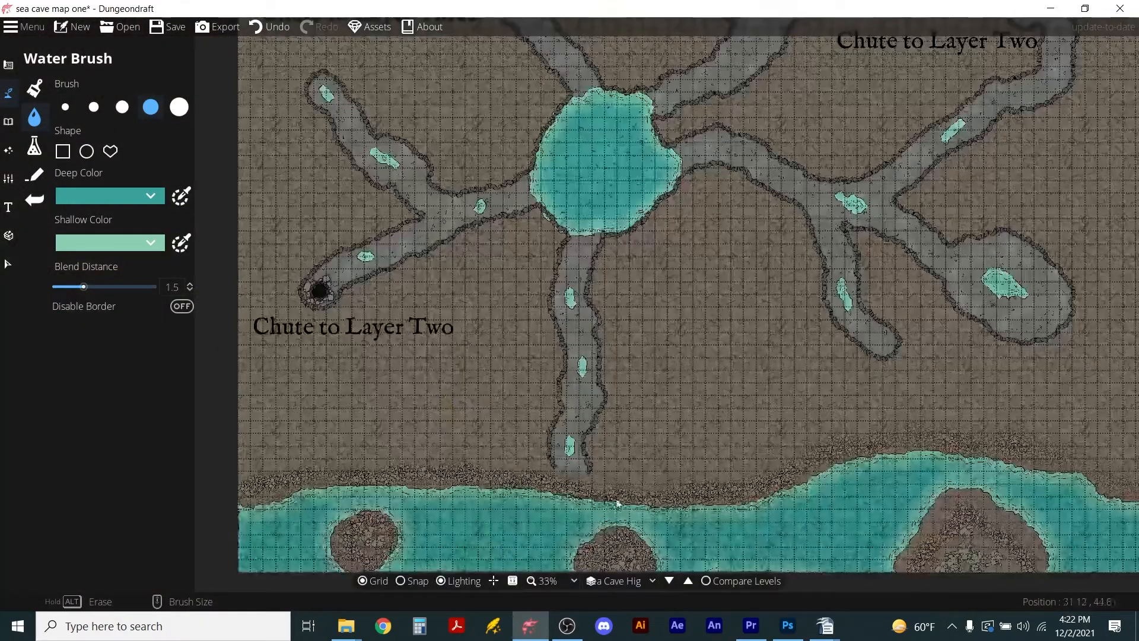
- Flood the south tunnel down to the sea, the western branches and the eastern tunnels with water
{"action": "mouse_move", "coordinate": [580, 239]}
{"action": "left_mouse_down"}
{"action": "mouse_move", "coordinate": [575, 329]}
{"action": "mouse_move", "coordinate": [574, 255]}
{"action": "mouse_move", "coordinate": [585, 330]}
{"action": "mouse_move", "coordinate": [576, 377]}
{"action": "mouse_move", "coordinate": [594, 395]}
{"action": "mouse_move", "coordinate": [580, 498]}
{"action": "left_mouse_up"}
{"action": "mouse_move", "coordinate": [537, 178]}
{"action": "left_mouse_down"}
{"action": "mouse_move", "coordinate": [439, 203]}
{"action": "mouse_move", "coordinate": [397, 246]}
{"action": "left_mouse_up"}
{"action": "mouse_move", "coordinate": [442, 207]}
{"action": "left_mouse_down"}
{"action": "mouse_move", "coordinate": [323, 95]}
{"action": "mouse_move", "coordinate": [415, 196]}
{"action": "mouse_move", "coordinate": [388, 178]}
{"action": "left_mouse_up"}
{"action": "mouse_move", "coordinate": [667, 159]}
{"action": "left_mouse_down"}
{"action": "mouse_move", "coordinate": [760, 159]}
{"action": "mouse_move", "coordinate": [691, 142]}
{"action": "mouse_move", "coordinate": [854, 195]}
{"action": "mouse_move", "coordinate": [833, 245]}
{"action": "mouse_move", "coordinate": [863, 330]}
{"action": "mouse_move", "coordinate": [867, 214]}
{"action": "mouse_move", "coordinate": [982, 316]}
{"action": "mouse_move", "coordinate": [1009, 273]}
{"action": "mouse_move", "coordinate": [978, 282]}
{"action": "mouse_move", "coordinate": [1008, 290]}
{"action": "mouse_move", "coordinate": [866, 193]}
{"action": "left_mouse_up"}
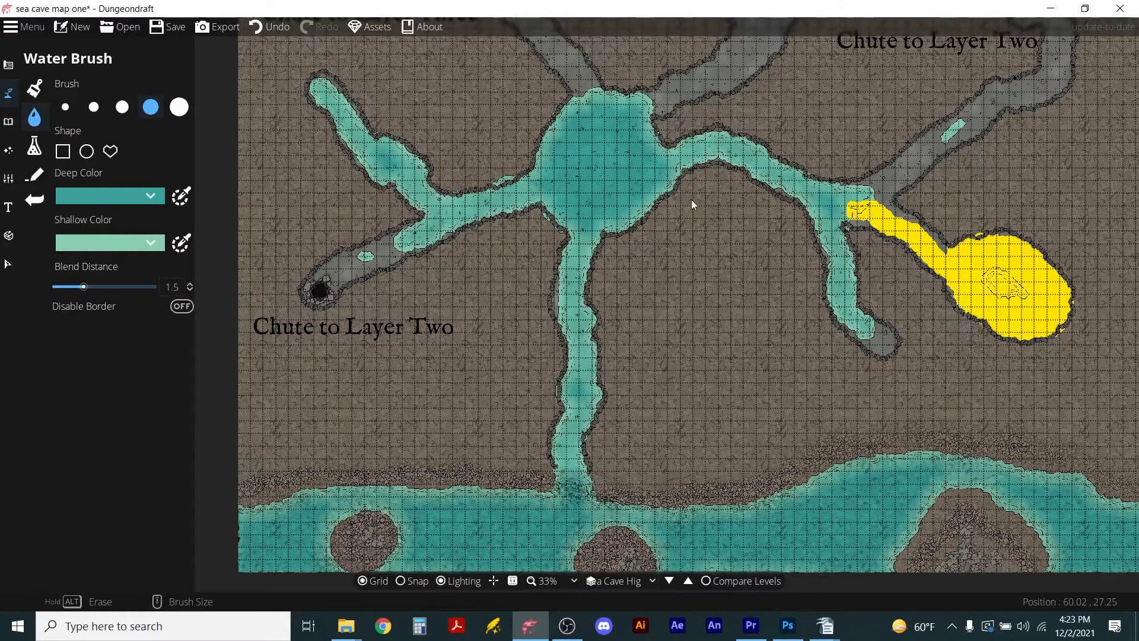
- Flood the remaining tunnels with water, up to the northwestern, southwestern and northeastern pits and the northern dead end
{"action": "mouse_move", "coordinate": [401, 243]}
{"action": "left_mouse_down"}
{"action": "mouse_move", "coordinate": [338, 269]}
{"action": "mouse_move", "coordinate": [400, 252]}
{"action": "left_mouse_up"}
{"action": "left_click_drag", "start_coordinate": [751, 226], "coordinate": [744, 347]}
{"action": "mouse_move", "coordinate": [644, 223]}
{"action": "left_mouse_down"}
{"action": "mouse_move", "coordinate": [706, 205]}
{"action": "mouse_move", "coordinate": [854, 98]}
{"action": "mouse_move", "coordinate": [771, 101]}
{"action": "mouse_move", "coordinate": [700, 178]}
{"action": "mouse_move", "coordinate": [753, 133]}
{"action": "mouse_move", "coordinate": [752, 170]}
{"action": "left_mouse_up"}
{"action": "mouse_move", "coordinate": [863, 317]}
{"action": "left_mouse_down"}
{"action": "mouse_move", "coordinate": [905, 281]}
{"action": "mouse_move", "coordinate": [1013, 210]}
{"action": "mouse_move", "coordinate": [1056, 129]}
{"action": "mouse_move", "coordinate": [1023, 112]}
{"action": "mouse_move", "coordinate": [1049, 148]}
{"action": "mouse_move", "coordinate": [1011, 213]}
{"action": "mouse_move", "coordinate": [878, 326]}
{"action": "mouse_move", "coordinate": [941, 380]}
{"action": "left_mouse_up"}
{"action": "mouse_move", "coordinate": [589, 233]}
{"action": "left_mouse_down"}
{"action": "mouse_move", "coordinate": [560, 175]}
{"action": "mouse_move", "coordinate": [472, 104]}
{"action": "mouse_move", "coordinate": [423, 94]}
{"action": "left_mouse_up"}
{"action": "left_click_drag", "start_coordinate": [866, 456], "coordinate": [863, 460]}
{"action": "left_click_drag", "start_coordinate": [437, 98], "coordinate": [401, 88]}
{"action": "left_click_drag", "start_coordinate": [323, 391], "coordinate": [329, 397]}
{"action": "mouse_move", "coordinate": [1020, 130]}
{"action": "left_mouse_down"}
{"action": "mouse_move", "coordinate": [1048, 172]}
{"action": "mouse_move", "coordinate": [1047, 199]}
{"action": "mouse_move", "coordinate": [1008, 211]}
{"action": "left_mouse_up"}
{"action": "scroll", "coordinate": [487, 353], "scroll_direction": "down", "scroll_amount": 2}
{"action": "scroll", "coordinate": [503, 401], "scroll_direction": "up", "scroll_amount": 1}
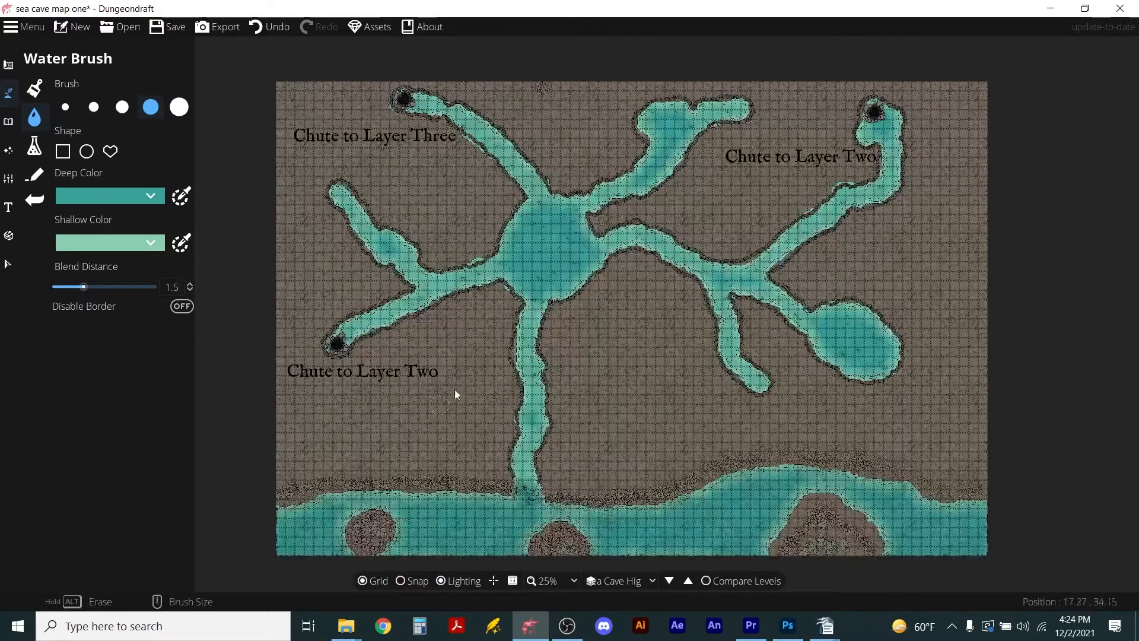
{"action": "scroll", "coordinate": [511, 494], "scroll_direction": "down", "scroll_amount": 1}
{"action": "scroll", "coordinate": [510, 477], "scroll_direction": "up", "scroll_amount": 1}
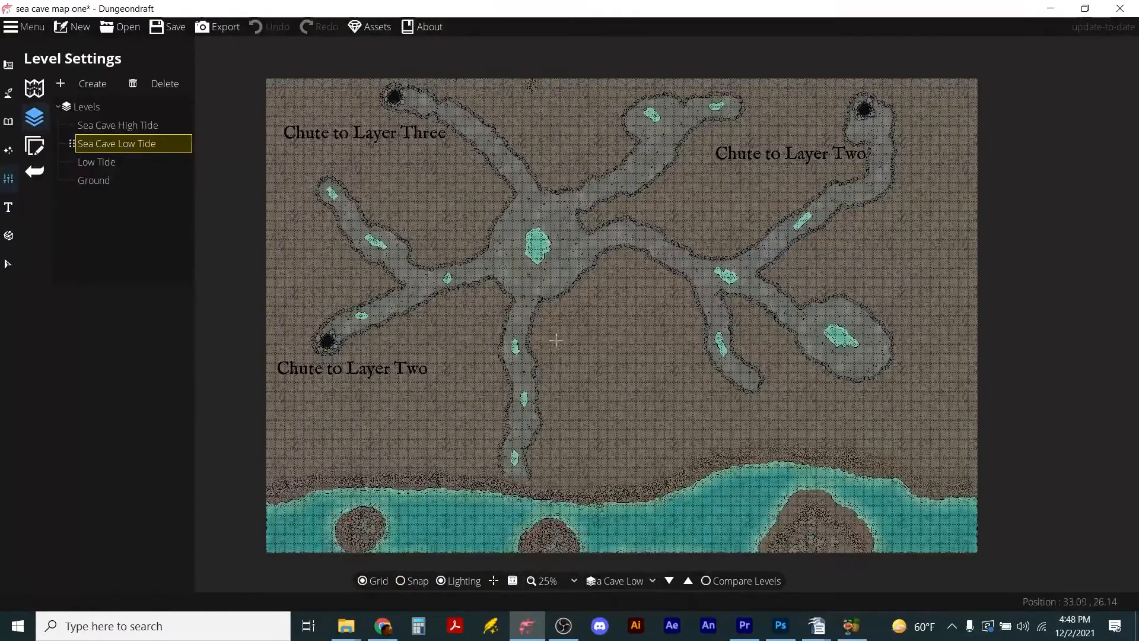
- On Sea Cave Low Tide, change the southwestern pit's label to "Chute to Level Two: 40'"
{"action": "scroll", "coordinate": [357, 366], "scroll_direction": "up", "scroll_amount": 3}
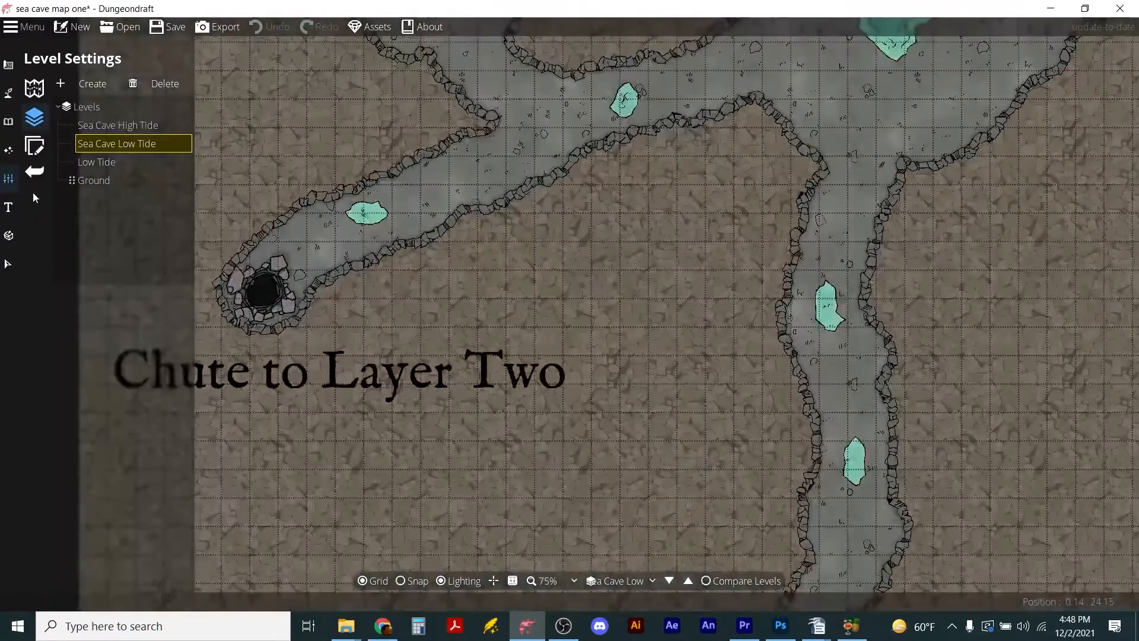
{"action": "left_click", "coordinate": [9, 207]}
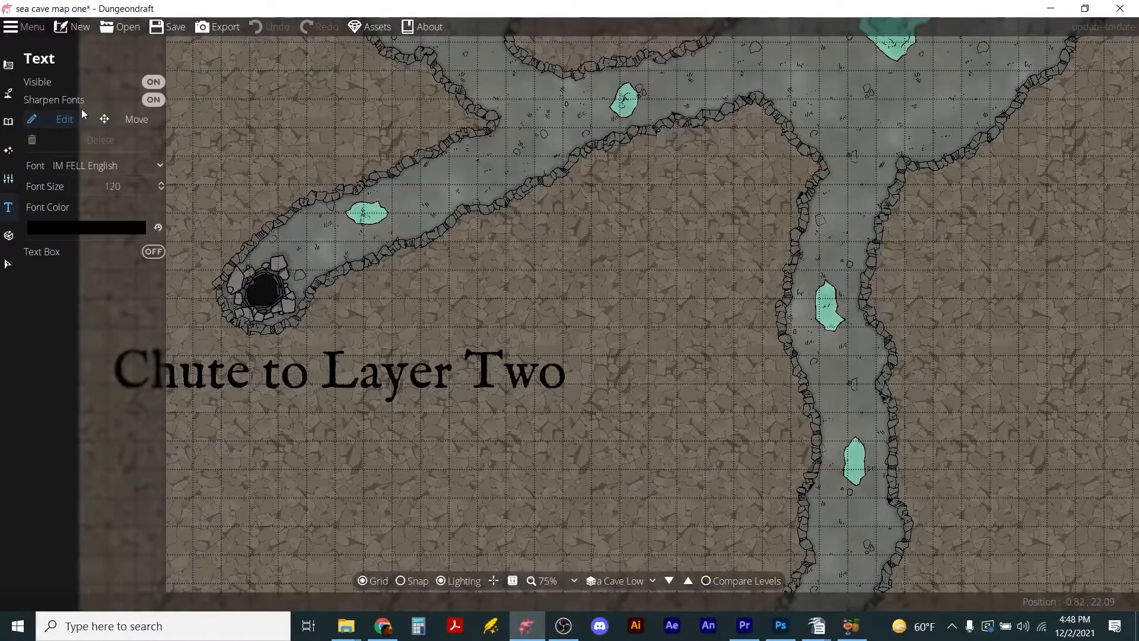
{"action": "left_click", "coordinate": [348, 386]}
{"action": "left_click_drag", "start_coordinate": [321, 374], "coordinate": [460, 359]}
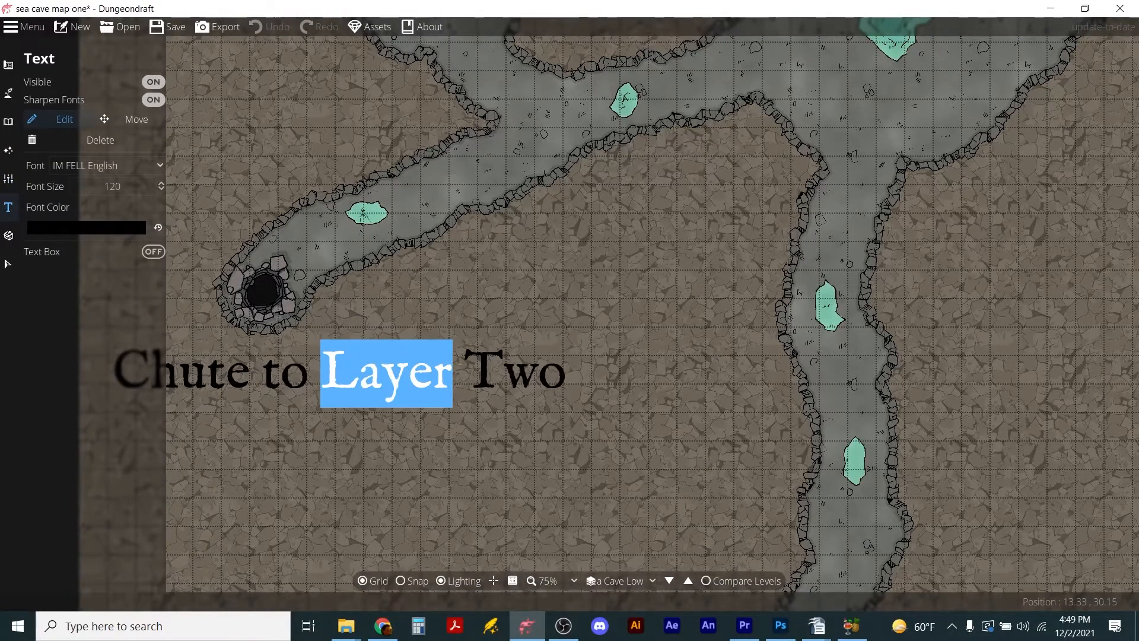
{"action": "type", "text": "Level Two"}
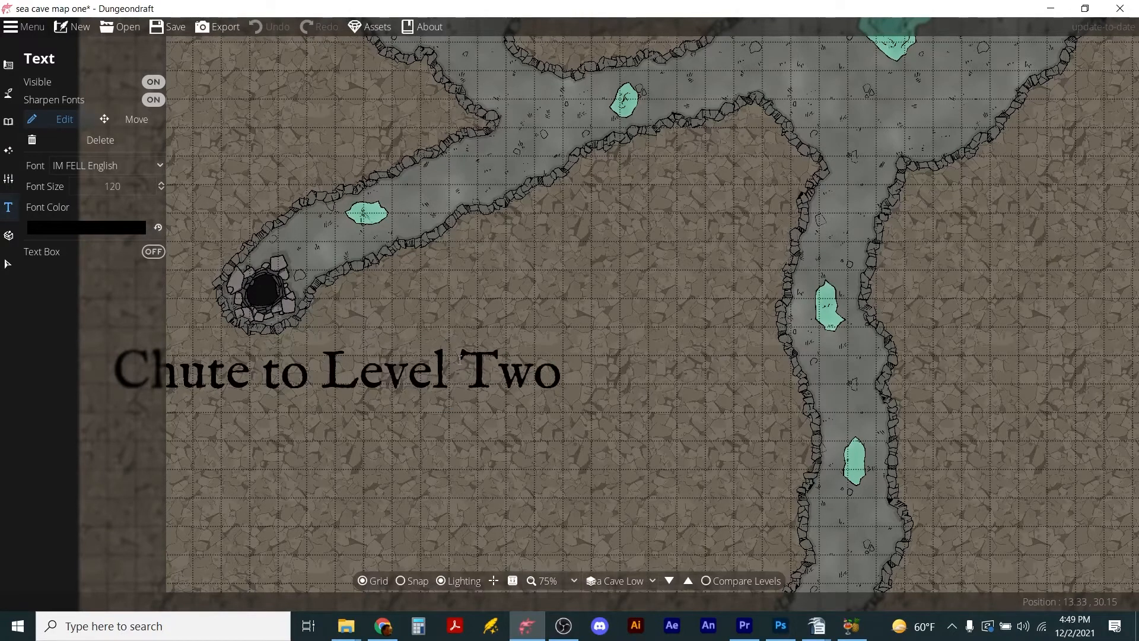
{"action": "type", "text": ":"}
{"action": "type", "text": " 40'"}
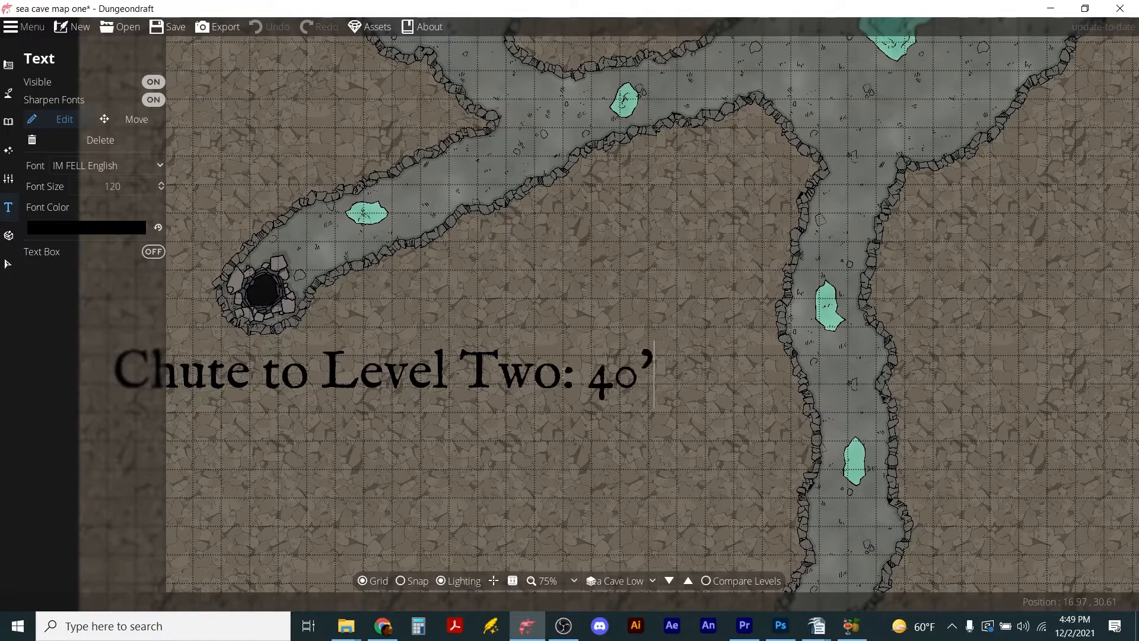
- Change the northwestern pit's label to "Chute to Level Three 70'"
{"action": "scroll", "coordinate": [577, 161], "scroll_direction": "down", "scroll_amount": 5}
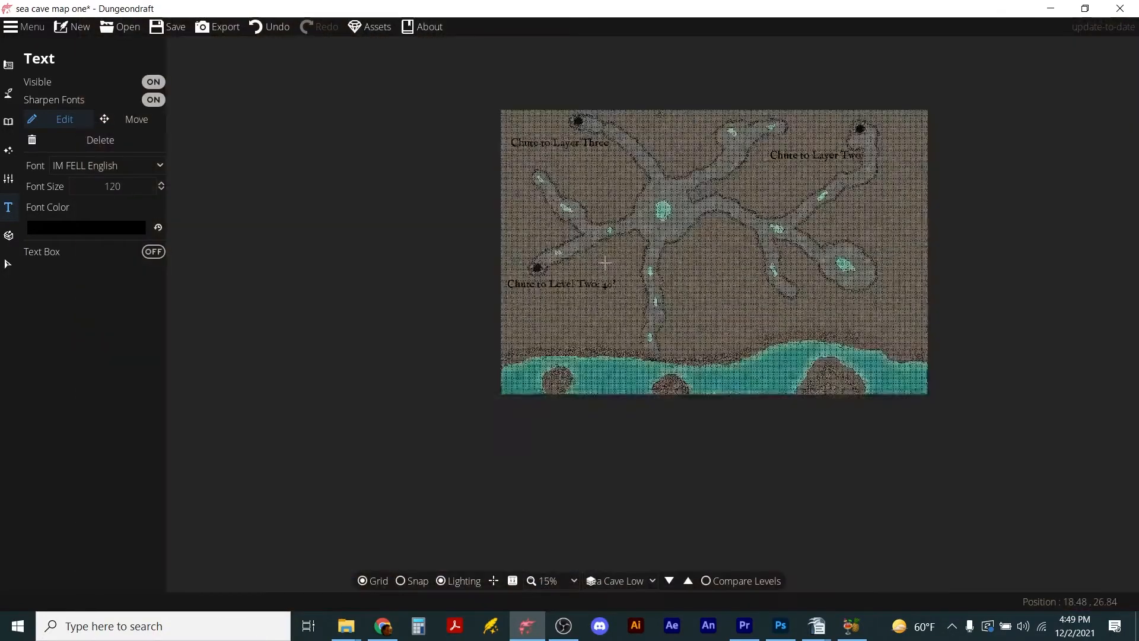
{"action": "scroll", "coordinate": [577, 161], "scroll_direction": "up", "scroll_amount": 6}
{"action": "key", "text": "shift+End"}
{"action": "type", "text": "Level Three 70'"}
{"action": "scroll", "coordinate": [597, 199], "scroll_direction": "down", "scroll_amount": 3}
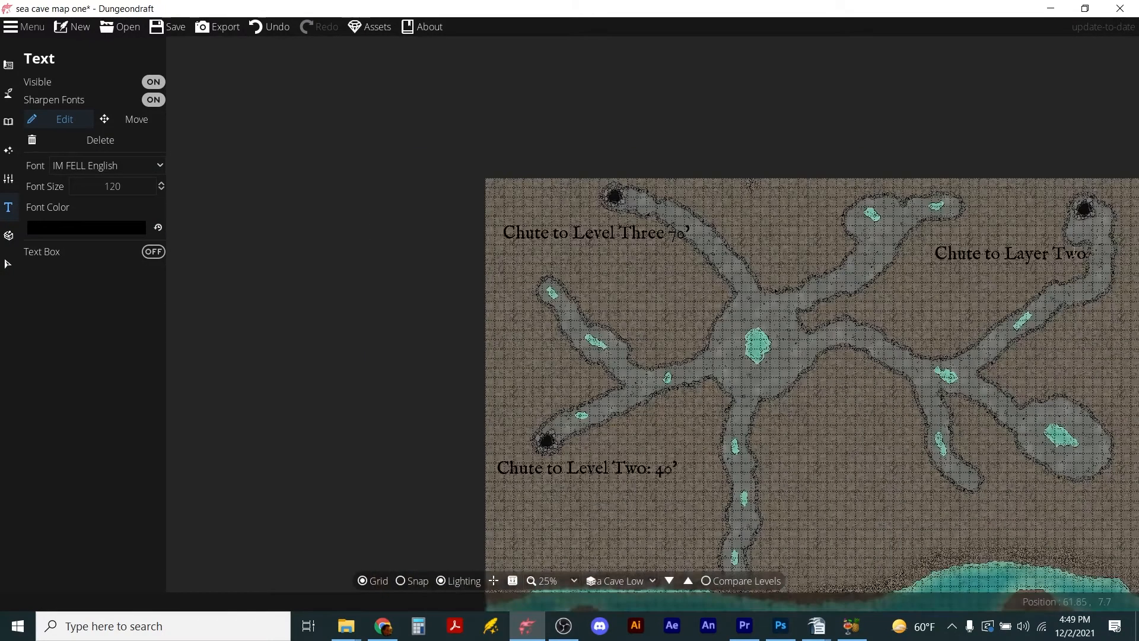
- Append "40'" to the northeastern pit's label, then reposition it and move the northwestern label east of its pit
{"action": "left_click_drag", "start_coordinate": [1086, 253], "coordinate": [1080, 253]}
{"action": "type", "text": "40'"}
{"action": "left_click", "coordinate": [128, 119]}
{"action": "left_click_drag", "start_coordinate": [598, 233], "coordinate": [749, 195]}
{"action": "left_click_drag", "start_coordinate": [1072, 256], "coordinate": [1066, 239]}
{"action": "left_click", "coordinate": [65, 119]}
{"action": "left_click", "coordinate": [1069, 237]}
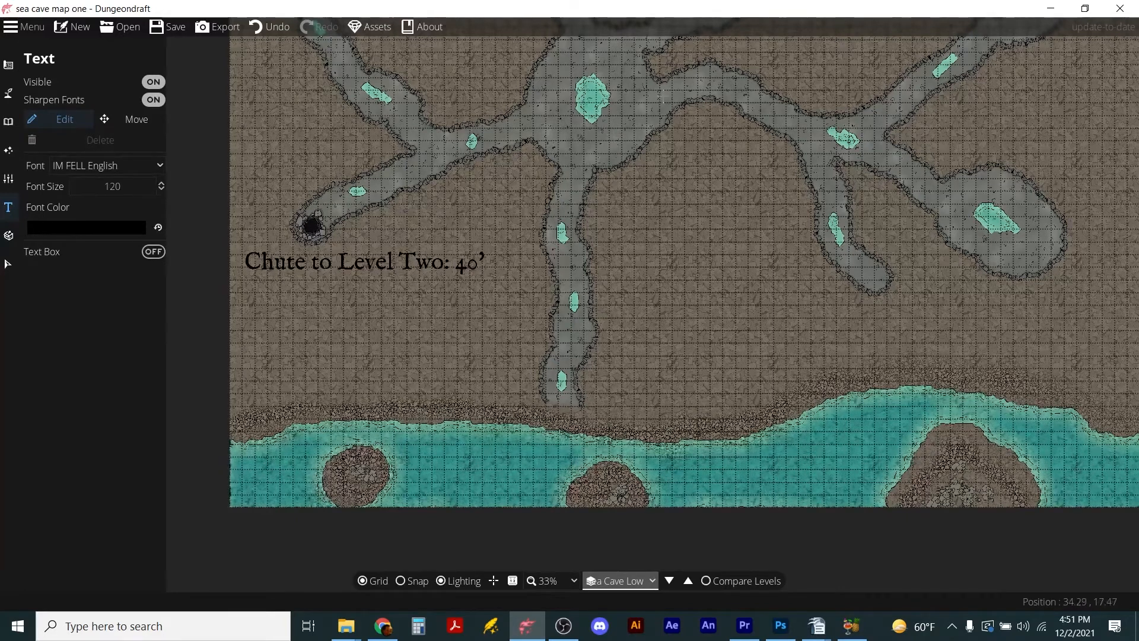
{"action": "scroll", "coordinate": [790, 148], "scroll_direction": "down", "scroll_amount": 3}
{"action": "scroll", "coordinate": [777, 150], "scroll_direction": "up", "scroll_amount": 2}
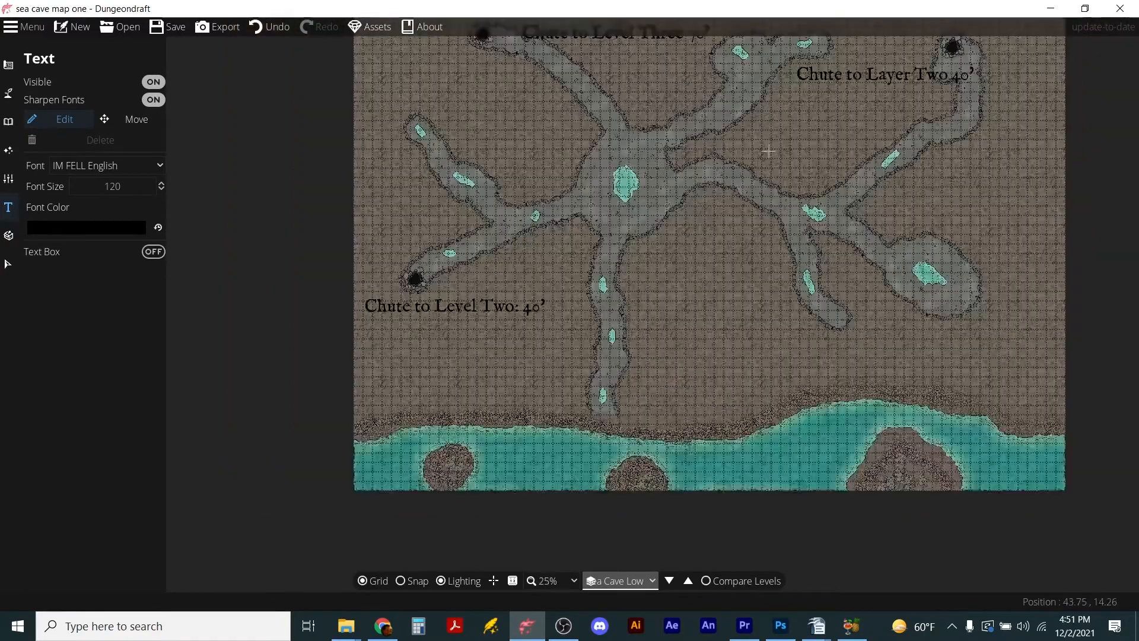
{"action": "scroll", "coordinate": [735, 268], "scroll_direction": "down", "scroll_amount": 3}
{"action": "scroll", "coordinate": [737, 214], "scroll_direction": "up", "scroll_amount": 3}
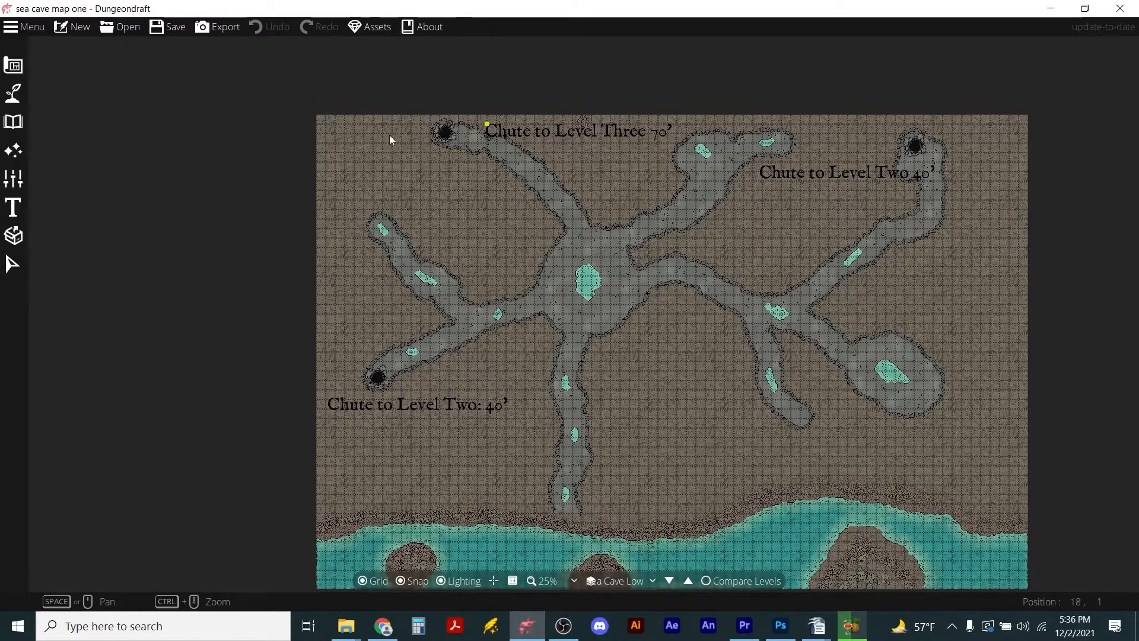
- Try the wording "Chute to Surface 100'" for the northwestern pit's label
{"action": "left_click", "coordinate": [19, 215]}
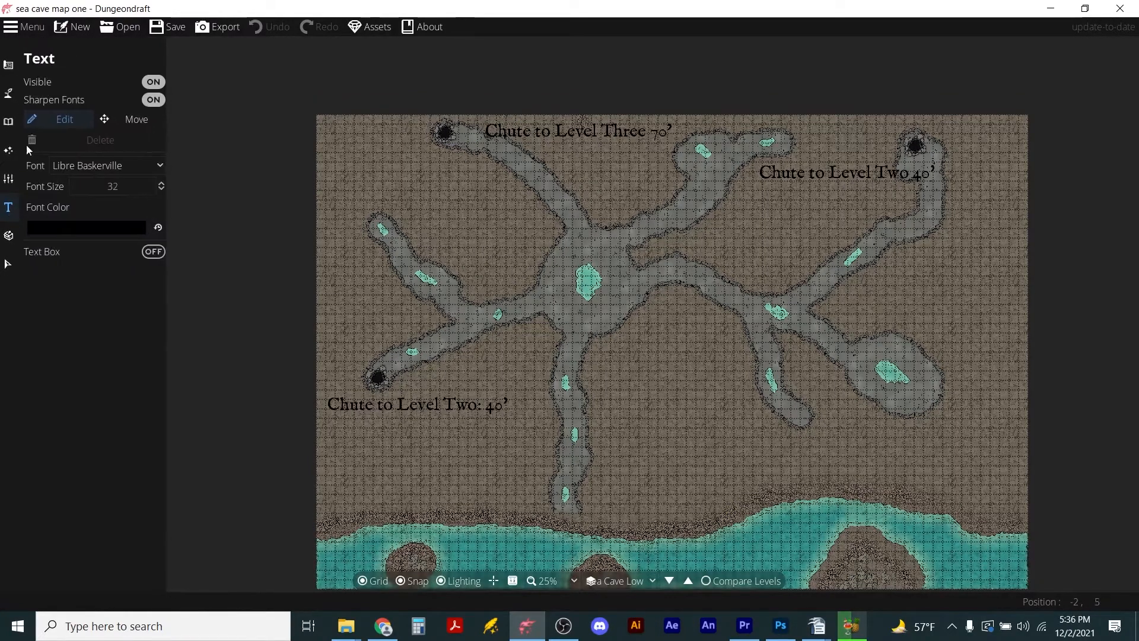
{"action": "left_click", "coordinate": [595, 131]}
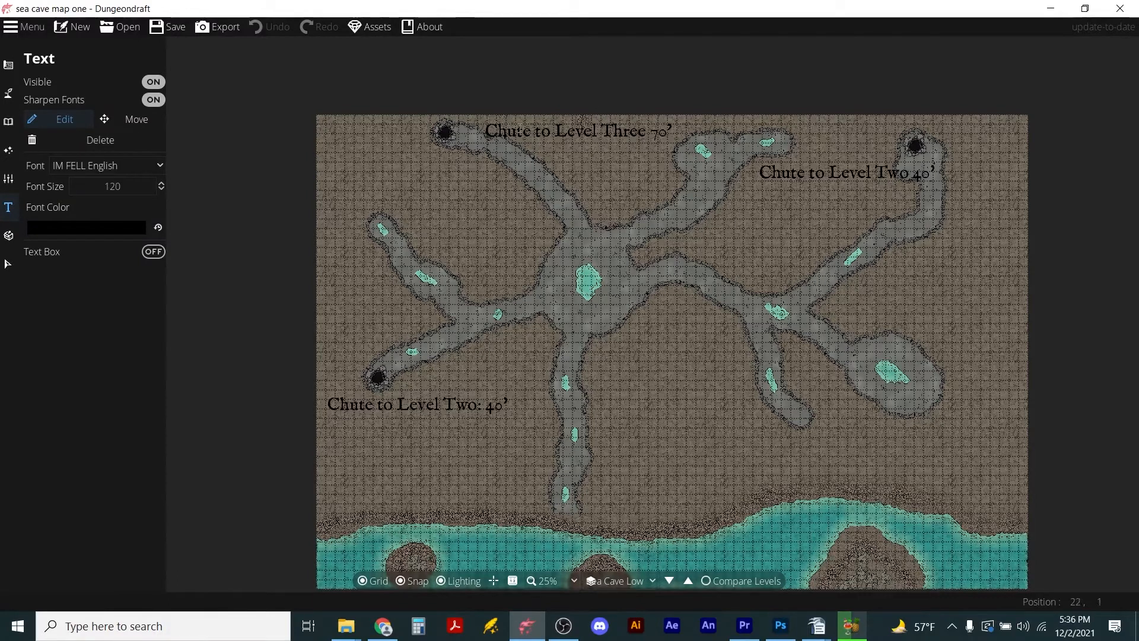
{"action": "left_click_drag", "start_coordinate": [554, 133], "coordinate": [672, 134]}
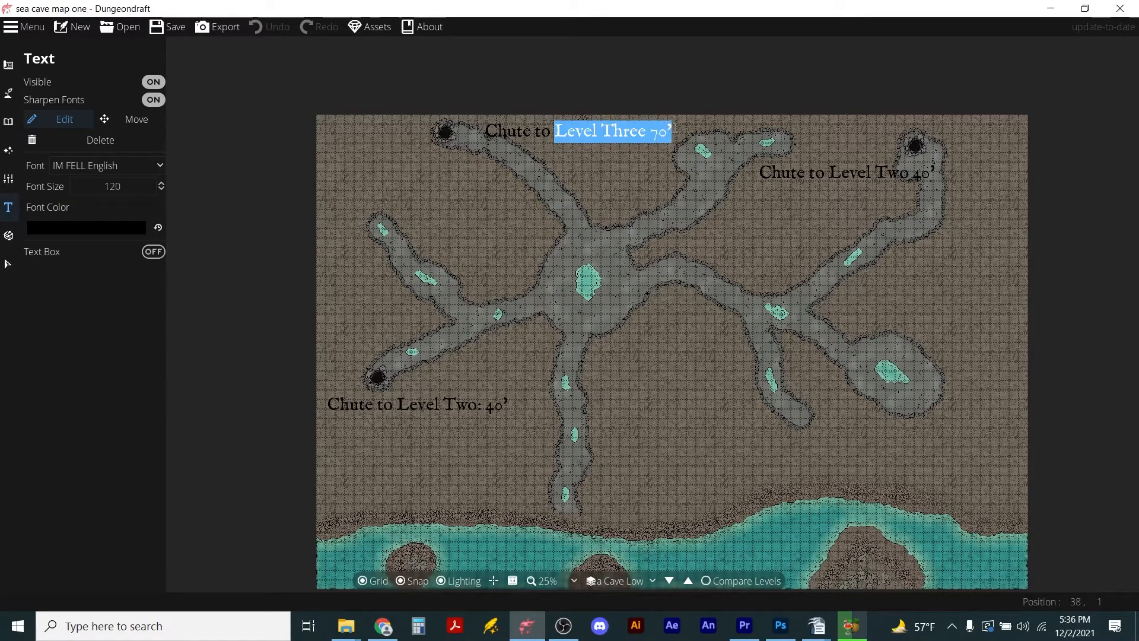
{"action": "type", "text": "Surface"}
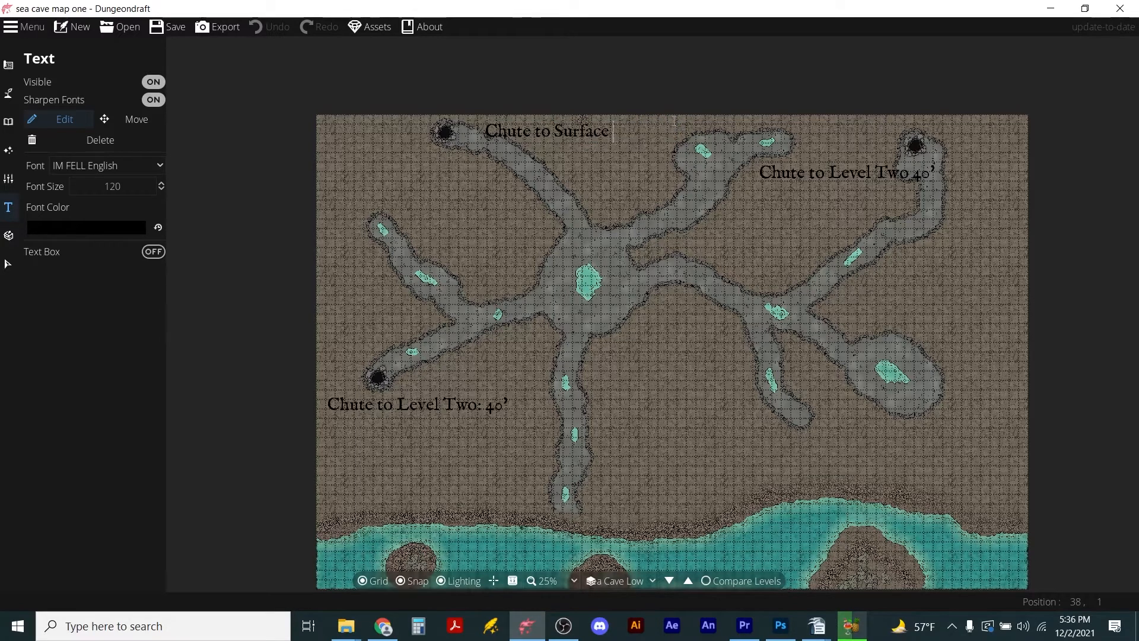
{"action": "type", "text": " 100'"}
{"action": "scroll", "coordinate": [442, 122], "scroll_direction": "up", "scroll_amount": 5}
{"action": "scroll", "coordinate": [470, 181], "scroll_direction": "down", "scroll_amount": 3}
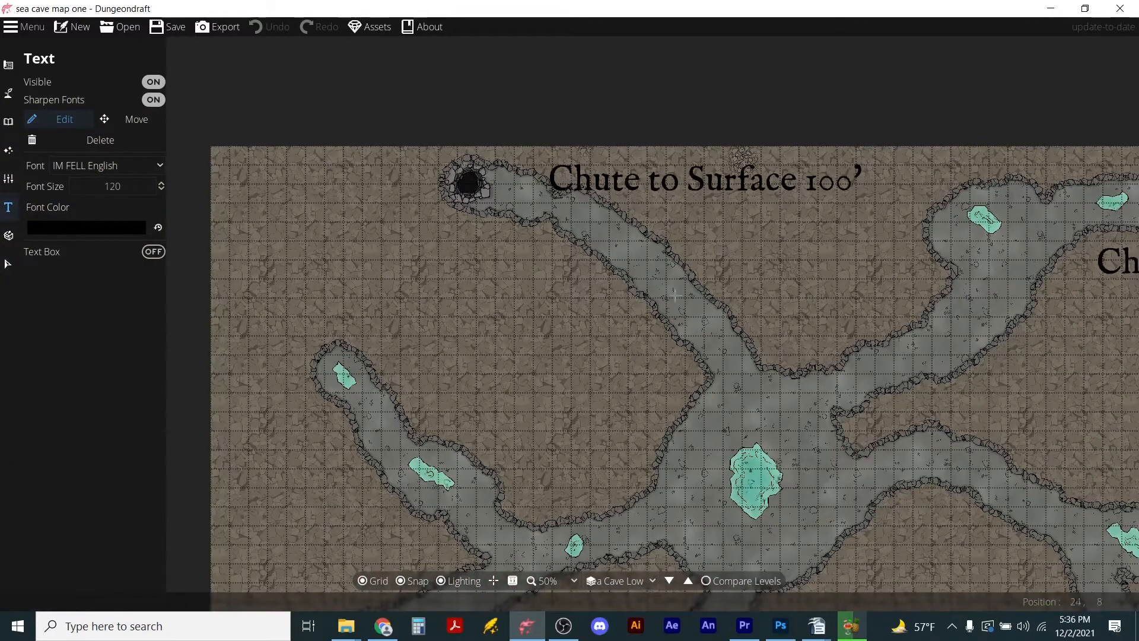
{"action": "scroll", "coordinate": [675, 294], "scroll_direction": "down", "scroll_amount": 2}
{"action": "scroll", "coordinate": [819, 337], "scroll_direction": "up", "scroll_amount": 1}
{"action": "scroll", "coordinate": [819, 336], "scroll_direction": "down", "scroll_amount": 1}
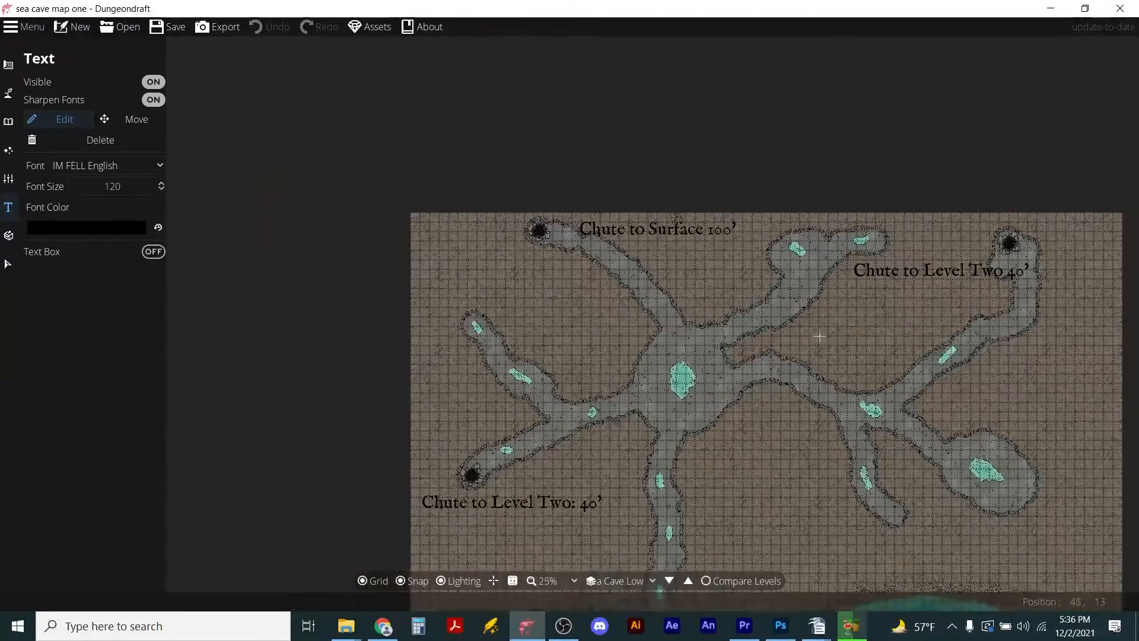
{"action": "scroll", "coordinate": [838, 480], "scroll_direction": "up", "scroll_amount": 1}
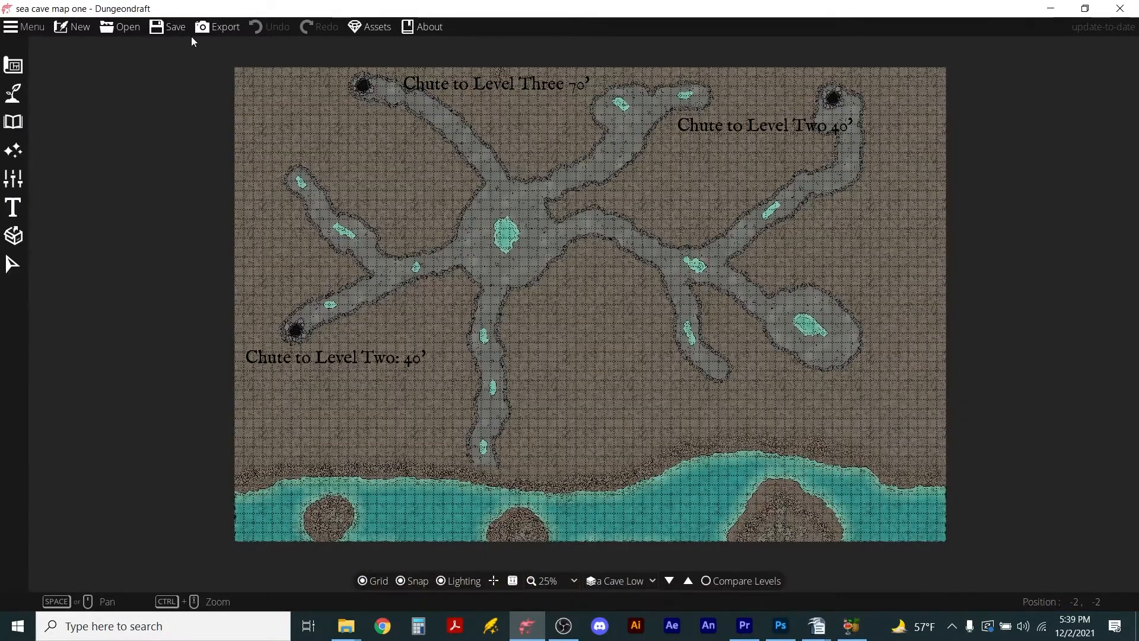
- Create a blank level named "Level Two" and switch to it
{"action": "left_click", "coordinate": [10, 187]}
{"action": "left_click", "coordinate": [62, 114]}
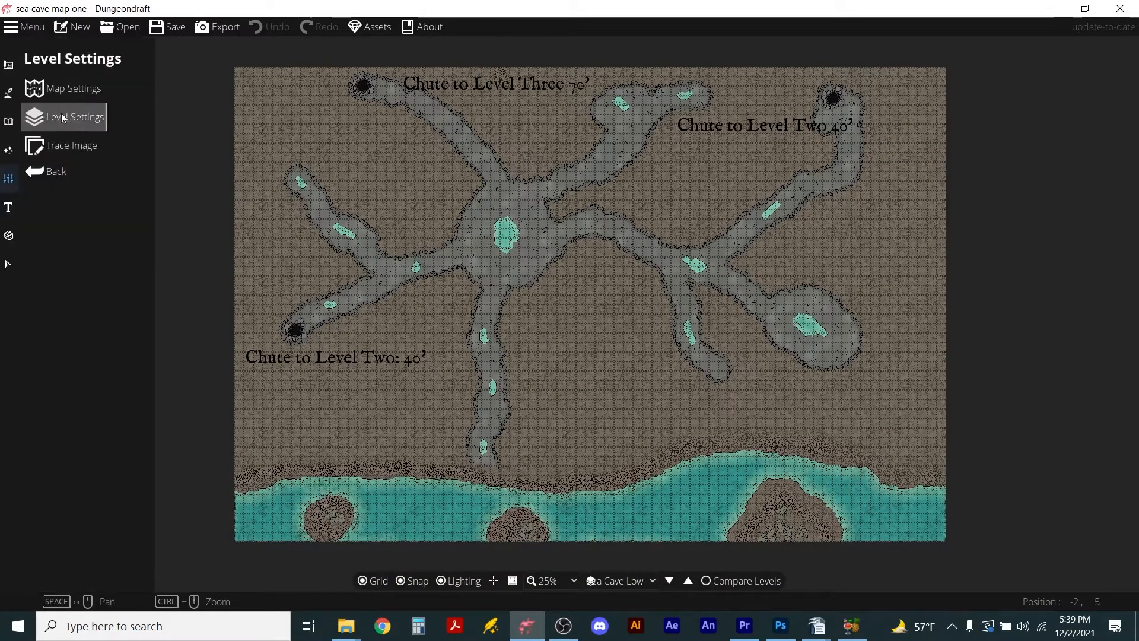
{"action": "left_click", "coordinate": [94, 85]}
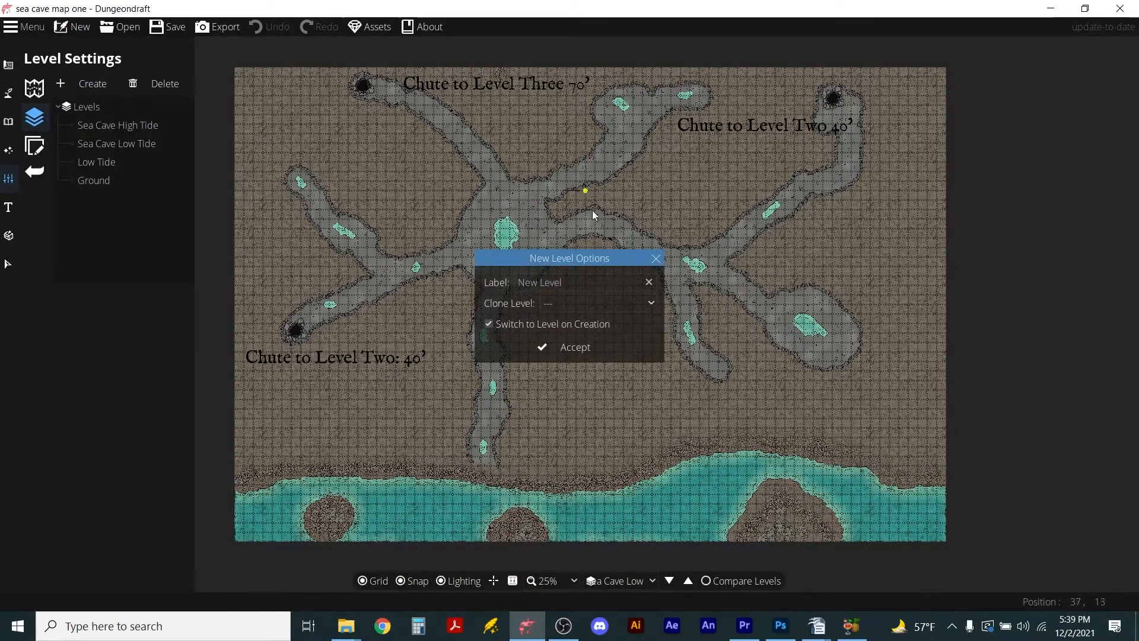
{"action": "left_click_drag", "start_coordinate": [593, 282], "coordinate": [490, 287]}
{"action": "type", "text": "L"}
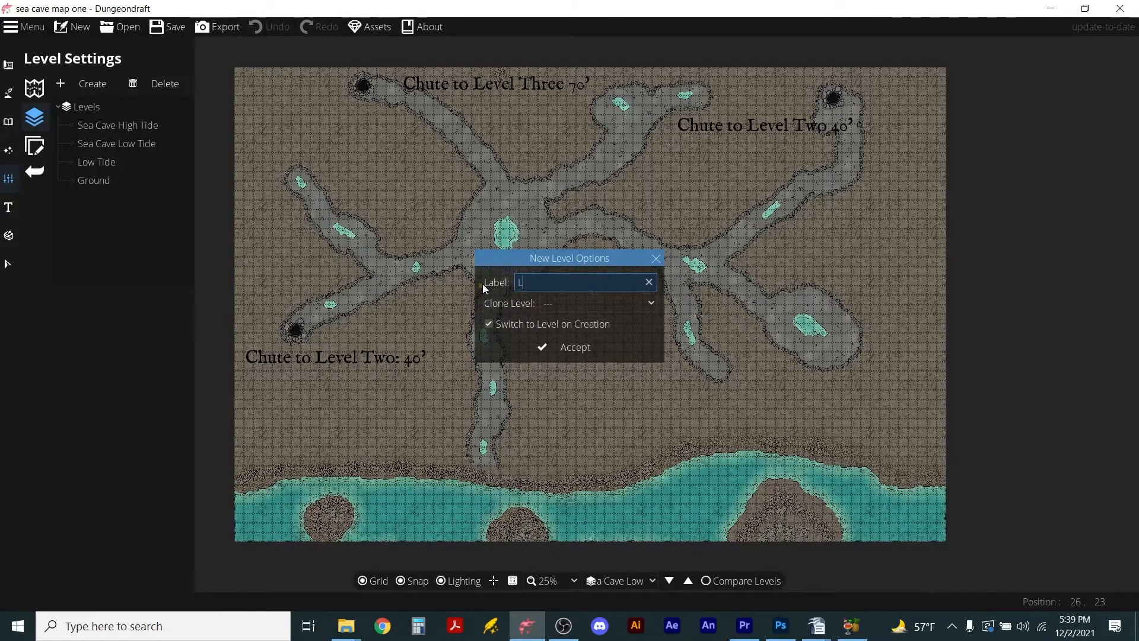
{"action": "type", "text": "evel Two"}
{"action": "left_click", "coordinate": [554, 347]}
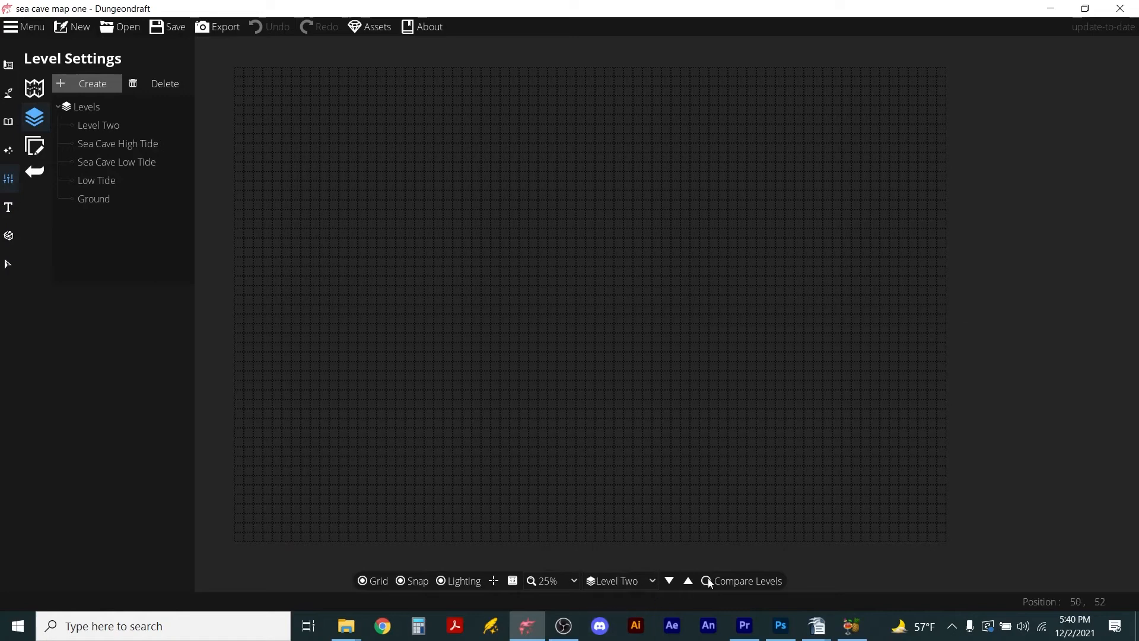
- Turn on level comparison with Sea Cave Low Tide as the reference level and raise the reference opacity
{"action": "left_click", "coordinate": [707, 581]}
{"action": "left_click_drag", "start_coordinate": [539, 294], "coordinate": [576, 296]}
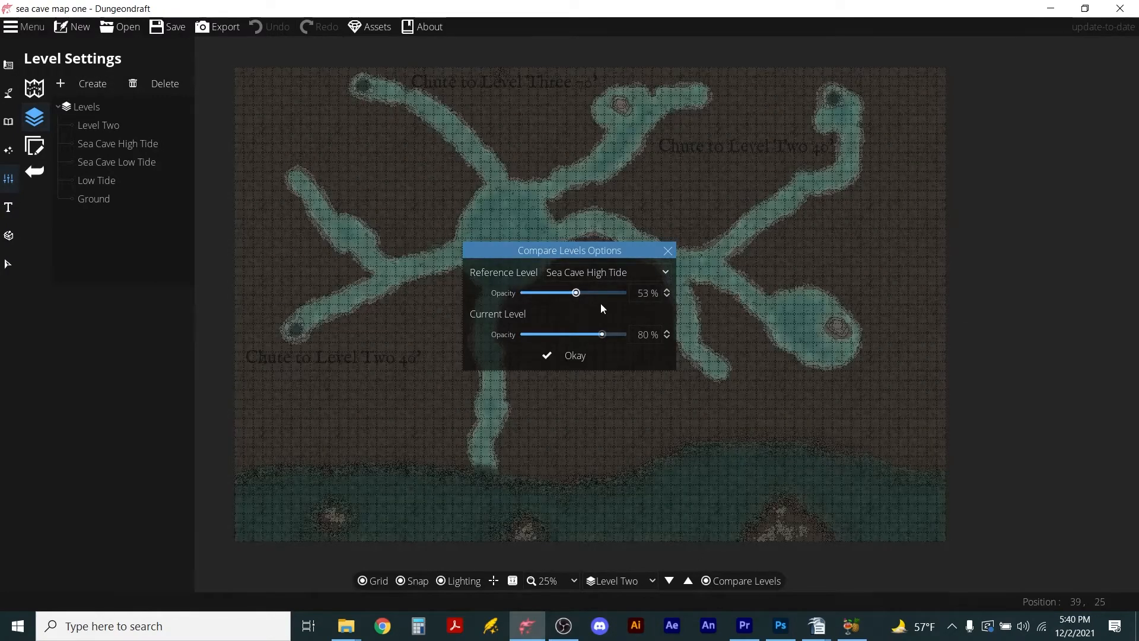
{"action": "left_click", "coordinate": [629, 271]}
{"action": "left_click", "coordinate": [591, 307]}
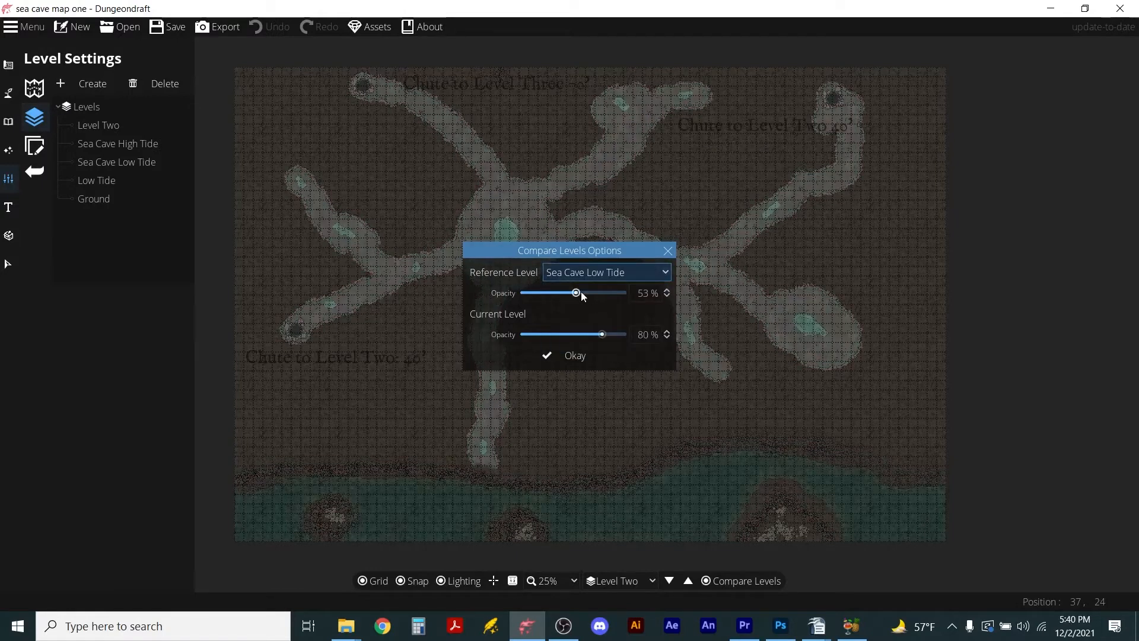
{"action": "left_click_drag", "start_coordinate": [575, 292], "coordinate": [590, 292]}
{"action": "left_click", "coordinate": [580, 355]}
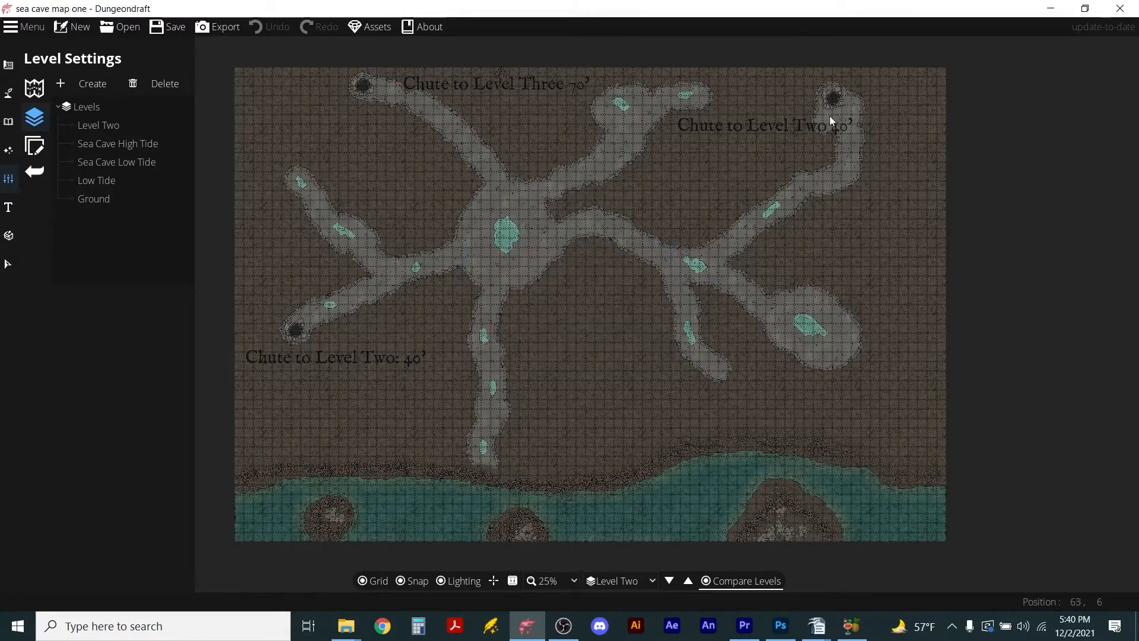
- Dig a small cave opening with the Cave Brush on Level Two directly beneath the northeastern chute
{"action": "left_click", "coordinate": [8, 93]}
{"action": "left_click", "coordinate": [8, 65]}
{"action": "left_click", "coordinate": [63, 169]}
{"action": "scroll", "coordinate": [836, 95], "scroll_direction": "up", "scroll_amount": 2}
{"action": "mouse_move", "coordinate": [830, 101]}
{"action": "left_mouse_down"}
{"action": "mouse_move", "coordinate": [795, 109]}
{"action": "mouse_move", "coordinate": [821, 119]}
{"action": "left_mouse_up"}
{"action": "scroll", "coordinate": [687, 189], "scroll_direction": "down", "scroll_amount": 3}
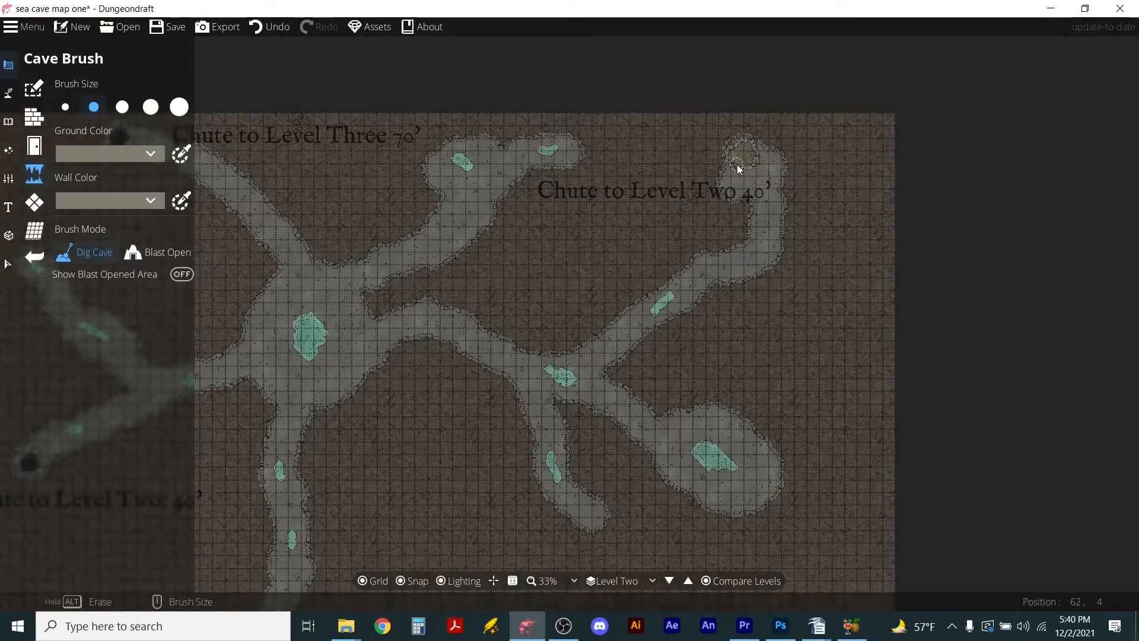
- Set the cave's ground color to gray and its wall color to a darker gray
{"action": "scroll", "coordinate": [767, 185], "scroll_direction": "up", "scroll_amount": 3}
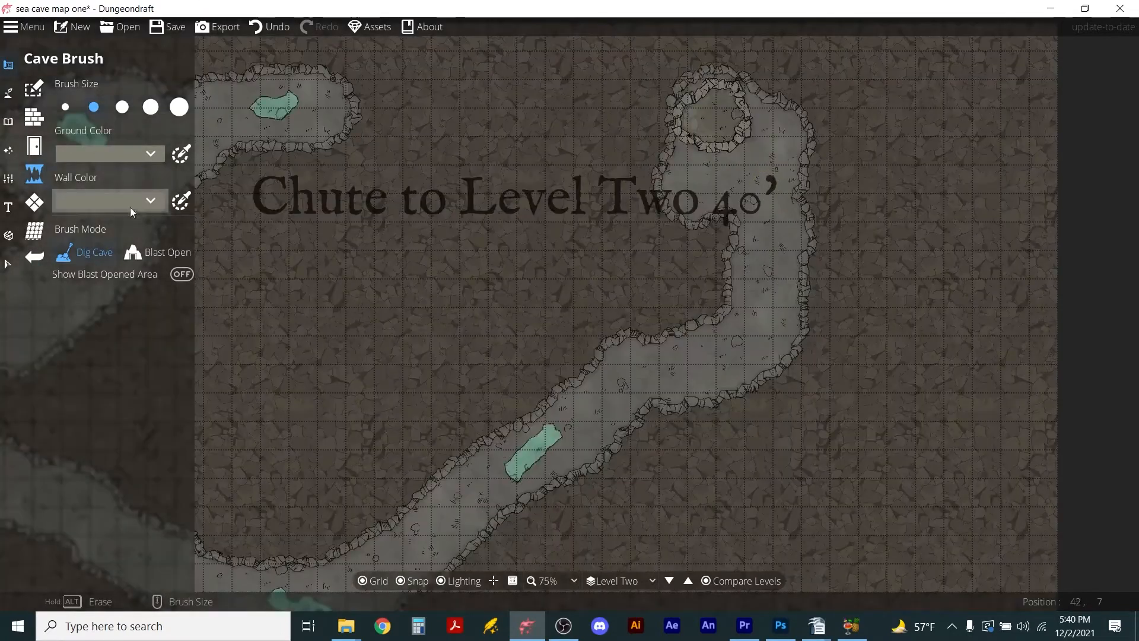
{"action": "left_click", "coordinate": [131, 156]}
{"action": "left_click", "coordinate": [84, 179]}
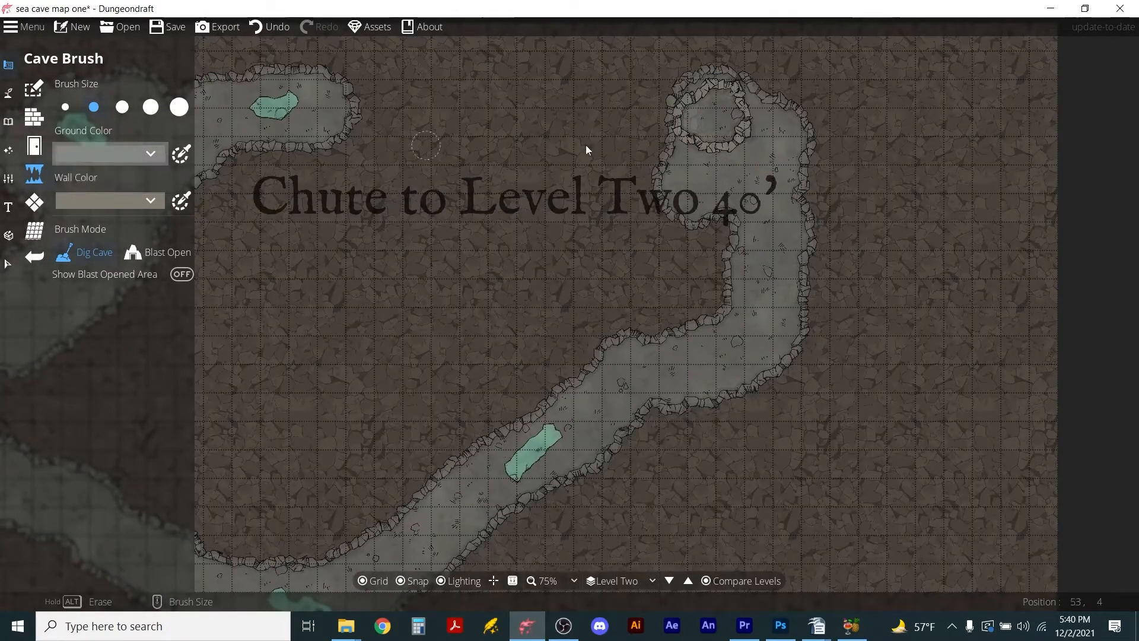
{"action": "left_click", "coordinate": [99, 198]}
{"action": "left_click", "coordinate": [87, 224]}
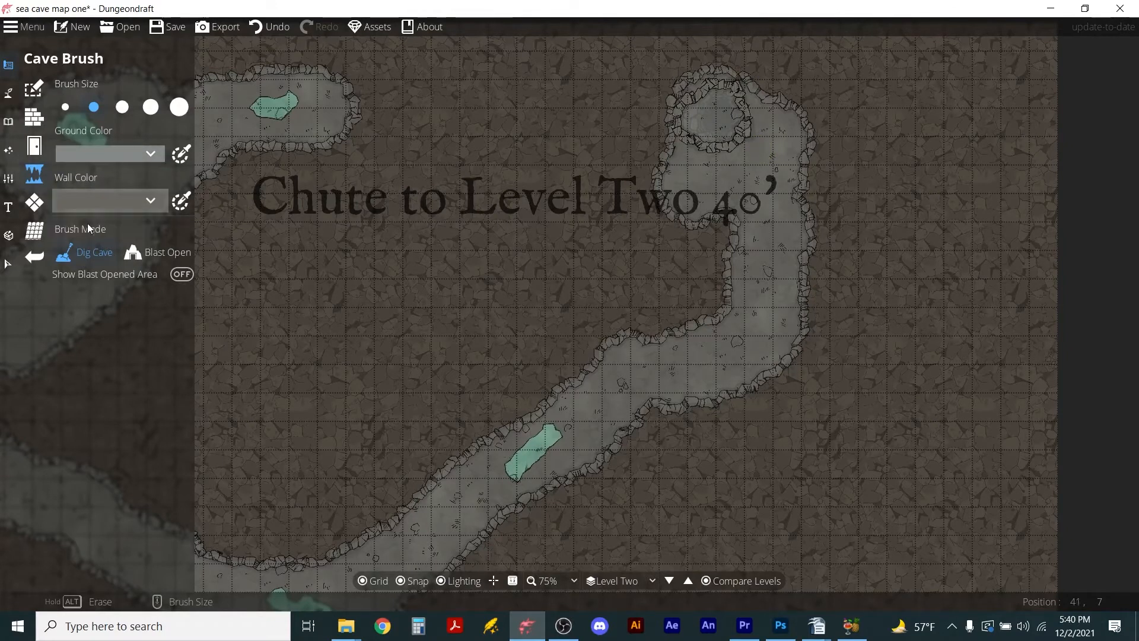
- Dig a tunnel southwest from the northeastern chute with a short side branch, and outline and start filling a large central chamber
{"action": "scroll", "coordinate": [709, 127], "scroll_direction": "down", "scroll_amount": 4}
{"action": "mouse_move", "coordinate": [690, 133]}
{"action": "left_mouse_down"}
{"action": "mouse_move", "coordinate": [637, 155]}
{"action": "mouse_move", "coordinate": [575, 215]}
{"action": "mouse_move", "coordinate": [573, 172]}
{"action": "mouse_move", "coordinate": [550, 158]}
{"action": "mouse_move", "coordinate": [576, 175]}
{"action": "left_mouse_up"}
{"action": "mouse_move", "coordinate": [507, 251]}
{"action": "left_mouse_down"}
{"action": "mouse_move", "coordinate": [469, 336]}
{"action": "mouse_move", "coordinate": [443, 262]}
{"action": "left_mouse_up"}
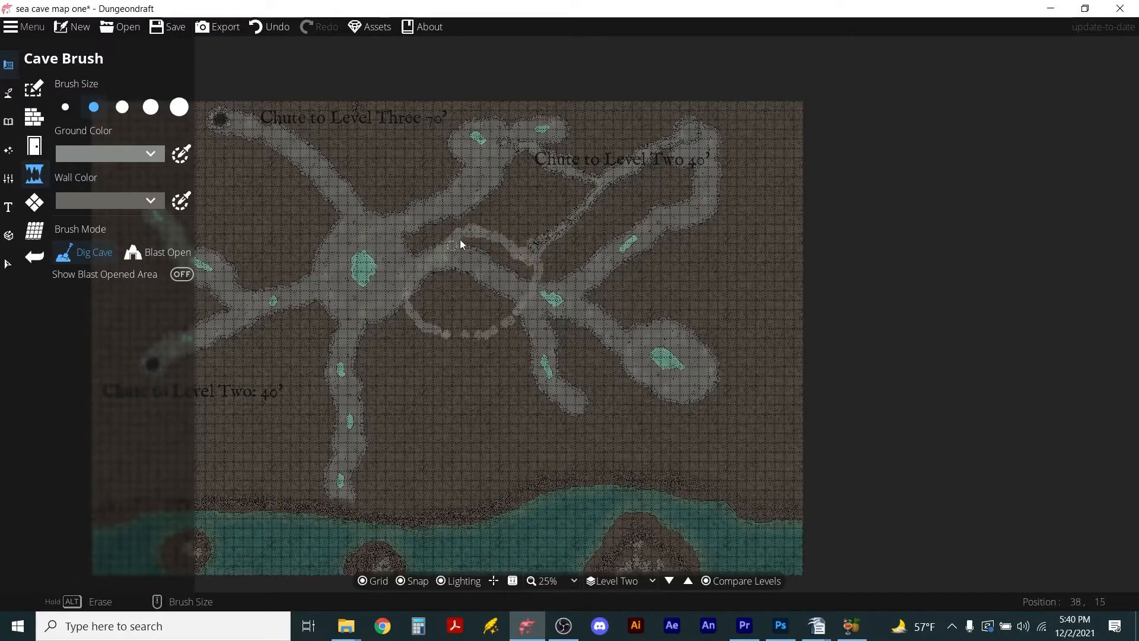
{"action": "scroll", "coordinate": [456, 271], "scroll_direction": "up", "scroll_amount": 3}
{"action": "left_click_drag", "start_coordinate": [416, 304], "coordinate": [472, 300]}
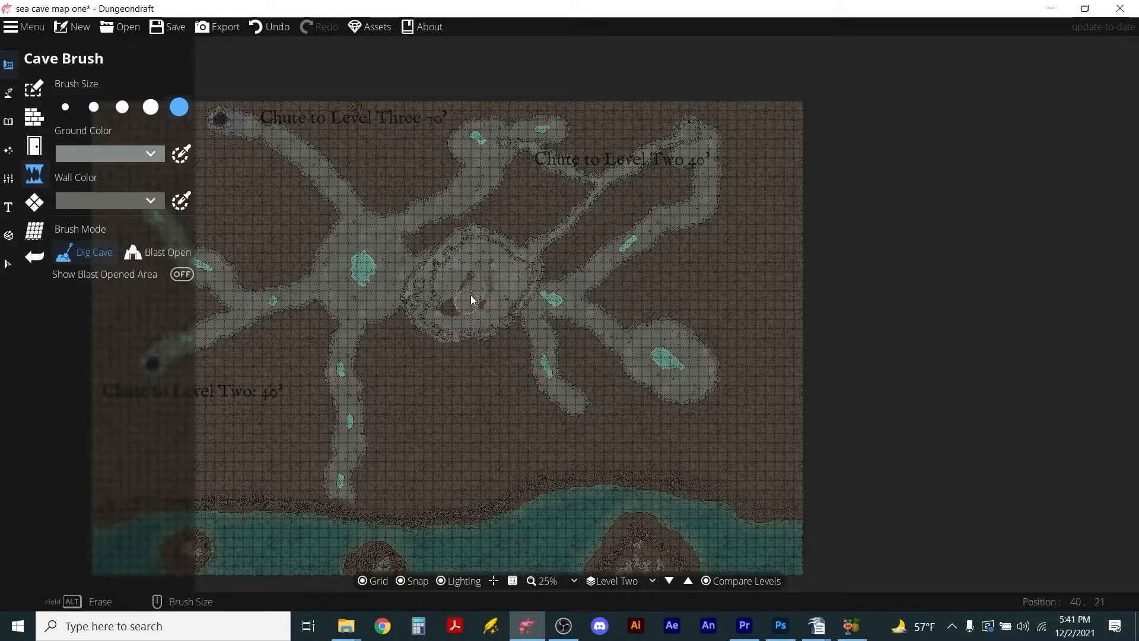
- Fill the central chamber with the largest brush, widen its northeastern tunnel, and dig a winding tunnel west to the southwestern chute
{"action": "left_click_drag", "start_coordinate": [528, 274], "coordinate": [795, 223]}
{"action": "mouse_move", "coordinate": [453, 321]}
{"action": "left_mouse_down"}
{"action": "mouse_move", "coordinate": [564, 310]}
{"action": "mouse_move", "coordinate": [573, 292]}
{"action": "left_mouse_up"}
{"action": "mouse_move", "coordinate": [977, 94]}
{"action": "left_mouse_down"}
{"action": "mouse_move", "coordinate": [899, 138]}
{"action": "mouse_move", "coordinate": [851, 190]}
{"action": "mouse_move", "coordinate": [857, 261]}
{"action": "left_mouse_up"}
{"action": "mouse_move", "coordinate": [586, 289]}
{"action": "left_mouse_down"}
{"action": "mouse_move", "coordinate": [610, 308]}
{"action": "mouse_move", "coordinate": [729, 298]}
{"action": "mouse_move", "coordinate": [803, 272]}
{"action": "mouse_move", "coordinate": [711, 310]}
{"action": "left_mouse_up"}
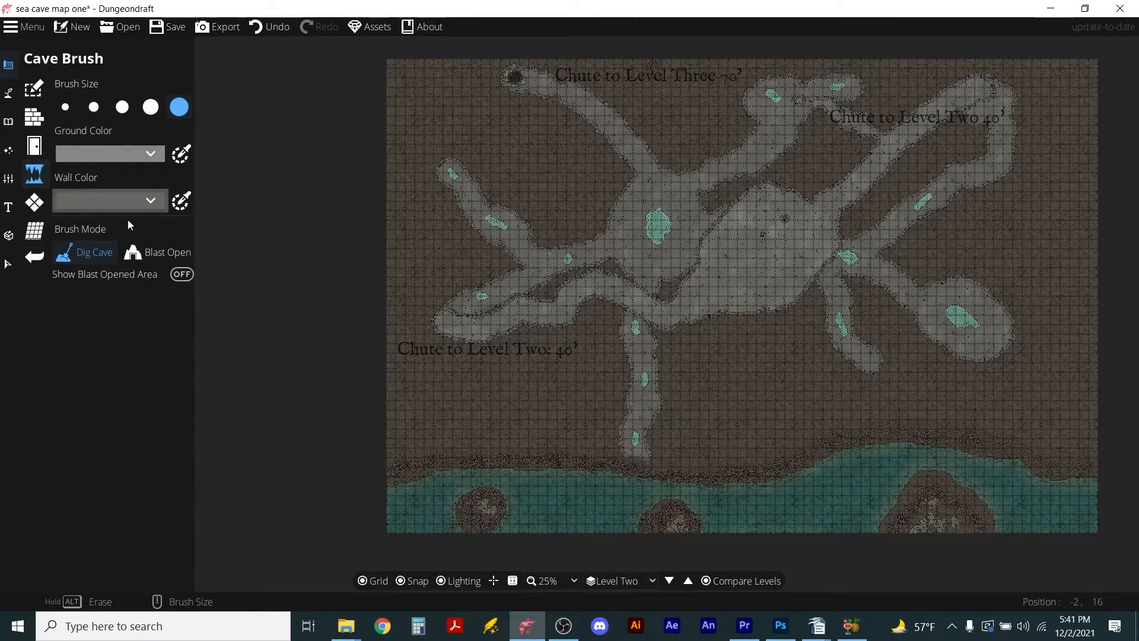
- With level comparison off, dig a northward branch ending in a chamber off the western tunnel, and enlarge the northeastern side branch's end
{"action": "left_click", "coordinate": [706, 580]}
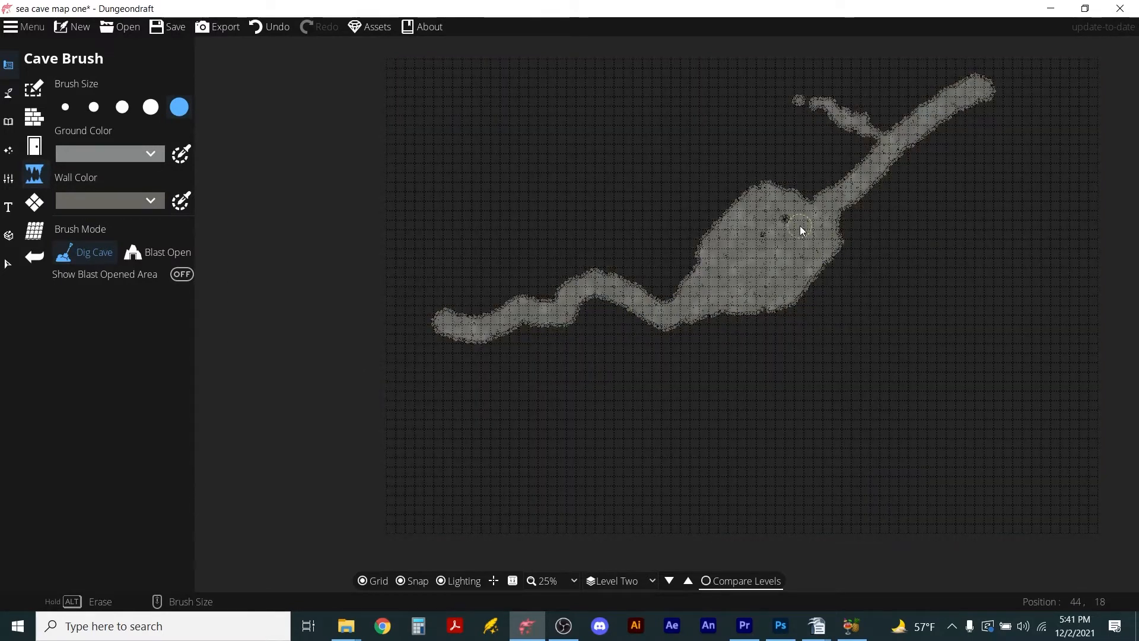
{"action": "mouse_move", "coordinate": [546, 299]}
{"action": "left_mouse_down"}
{"action": "mouse_move", "coordinate": [528, 239]}
{"action": "mouse_move", "coordinate": [543, 192]}
{"action": "left_mouse_up"}
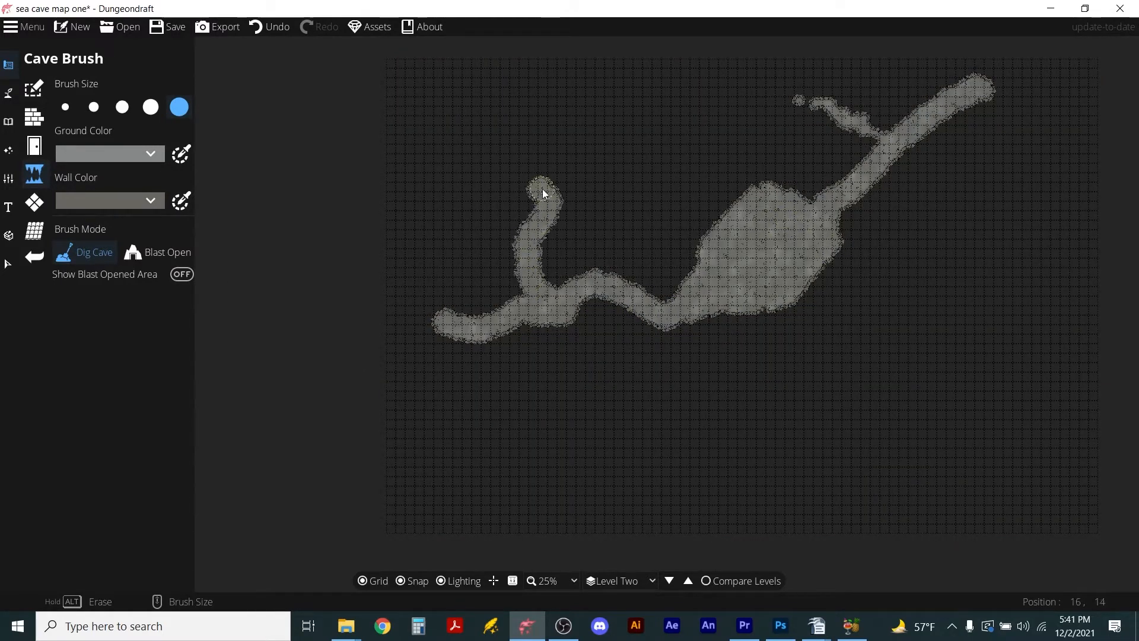
{"action": "scroll", "coordinate": [878, 132], "scroll_direction": "down", "scroll_amount": 2}
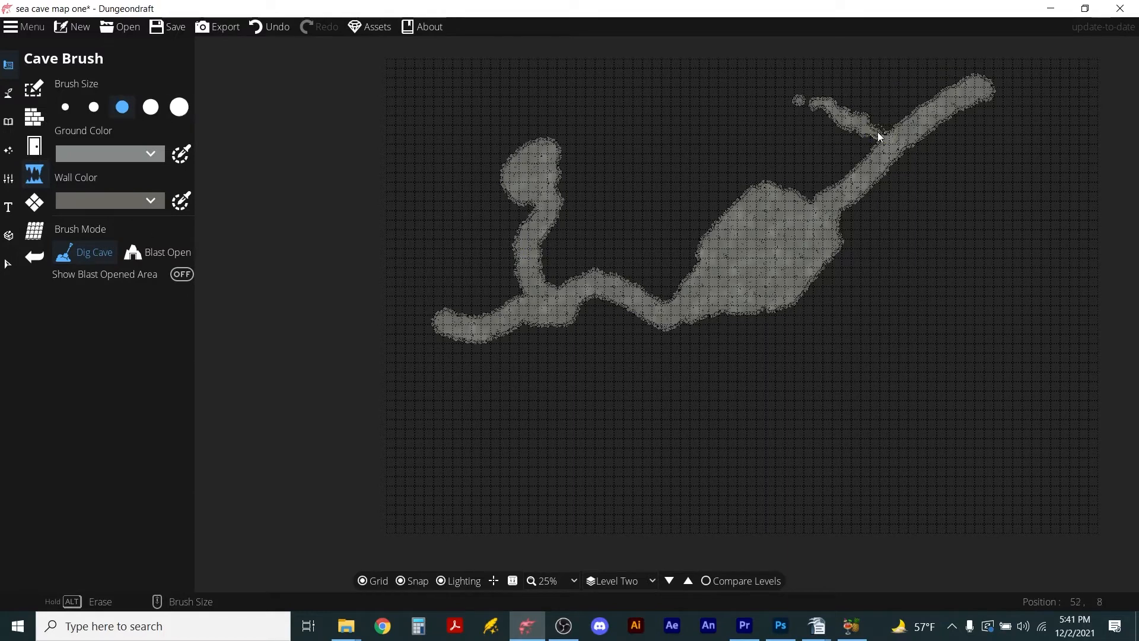
{"action": "left_click_drag", "start_coordinate": [806, 105], "coordinate": [797, 98]}
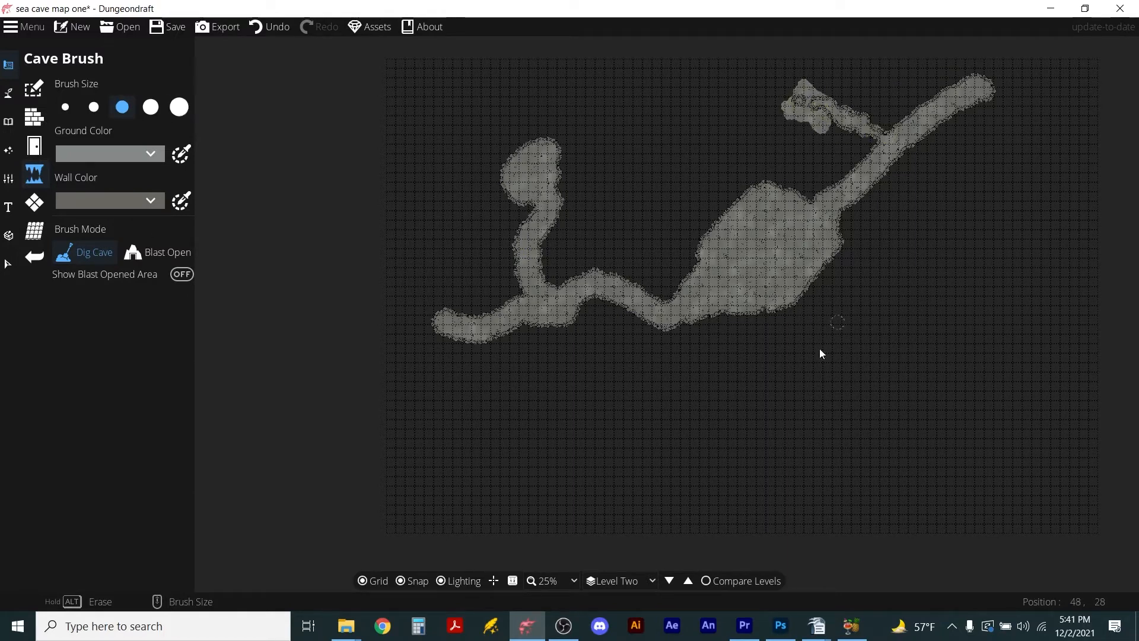
- Place three open treasure chests from the Treasure tag close together in the central chamber, each rotated differently, with snapping off
{"action": "left_click", "coordinate": [8, 150]}
{"action": "left_click", "coordinate": [6, 123]}
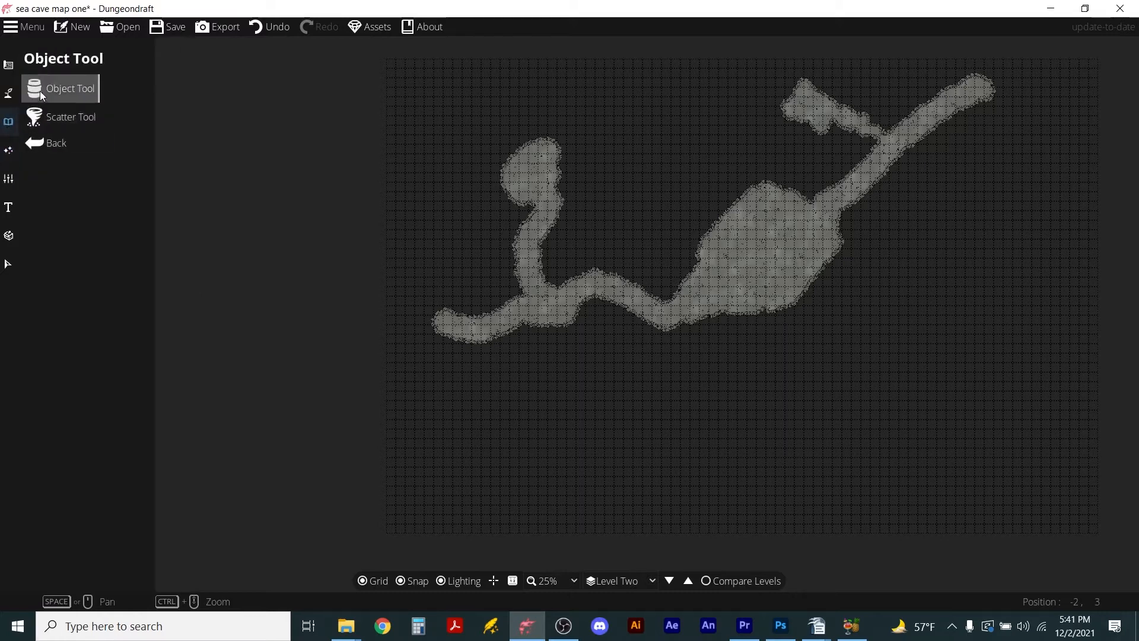
{"action": "left_click", "coordinate": [40, 91]}
{"action": "scroll", "coordinate": [83, 584], "scroll_direction": "down", "scroll_amount": 5}
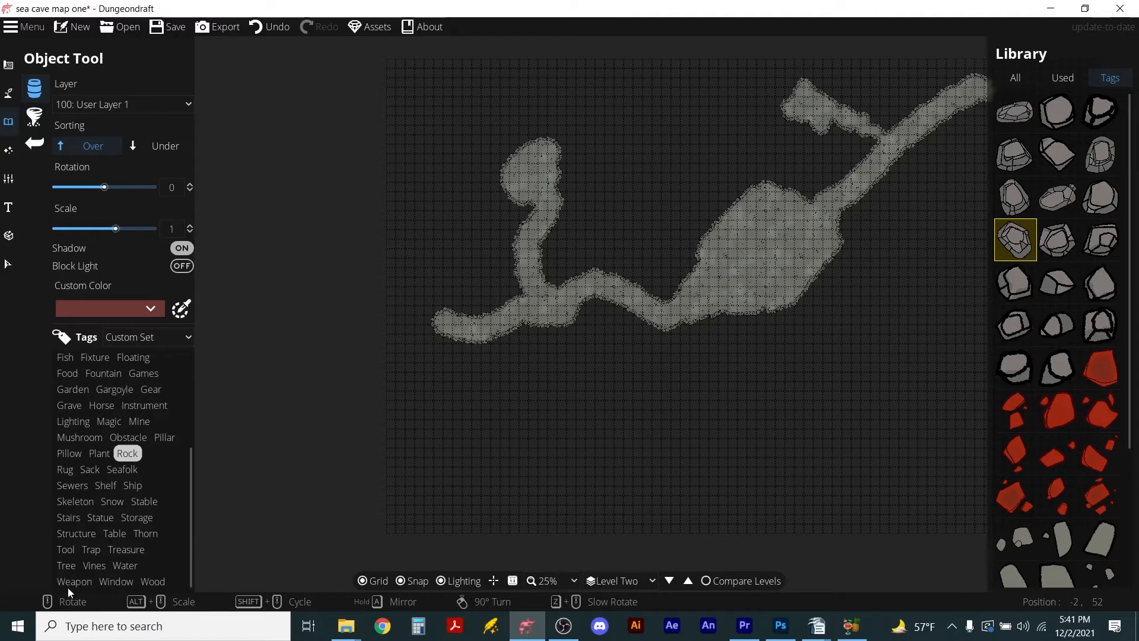
{"action": "left_click", "coordinate": [130, 552]}
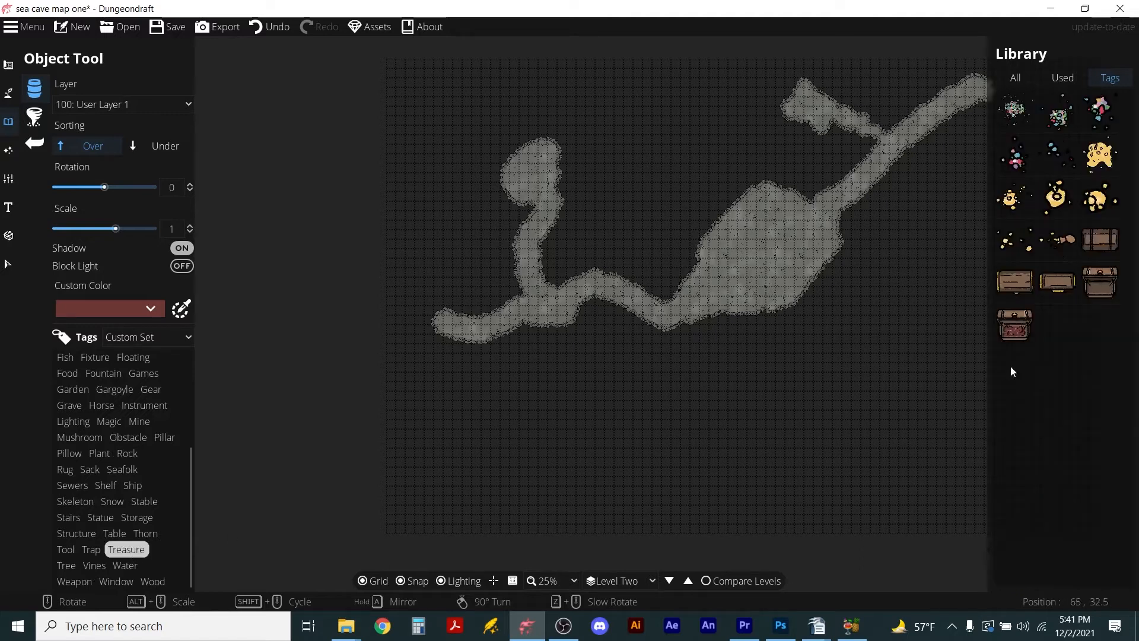
{"action": "left_click", "coordinate": [1102, 283]}
{"action": "scroll", "coordinate": [736, 282], "scroll_direction": "up", "scroll_amount": 8}
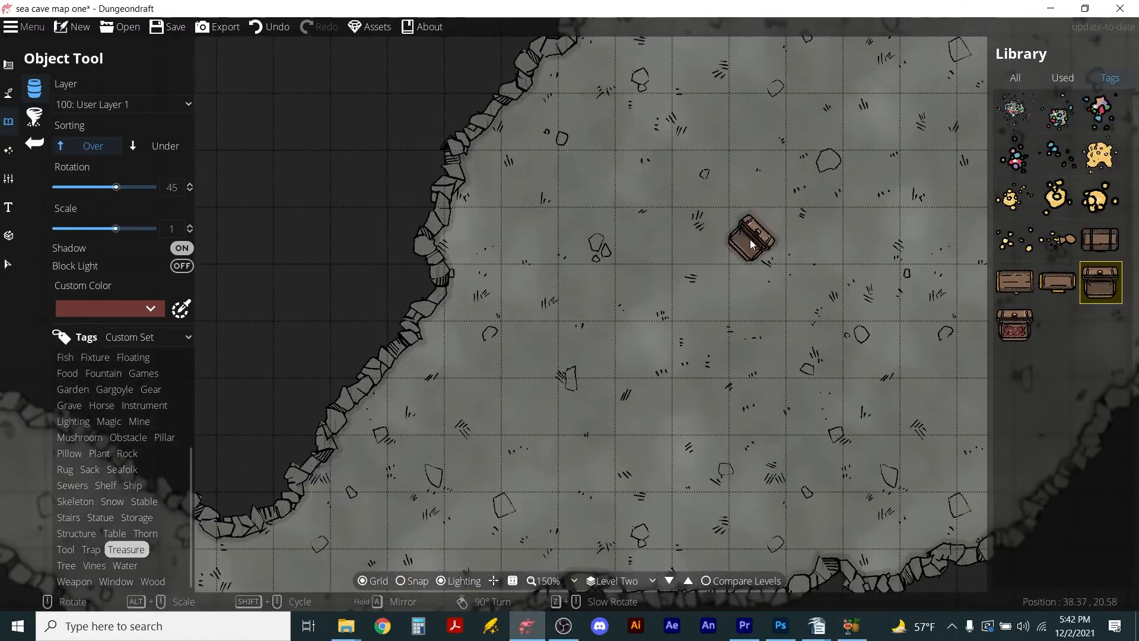
{"action": "scroll", "coordinate": [719, 288], "scroll_direction": "down", "scroll_amount": 1}
{"action": "left_click", "coordinate": [714, 290]}
{"action": "scroll", "coordinate": [767, 304], "scroll_direction": "up", "scroll_amount": 5}
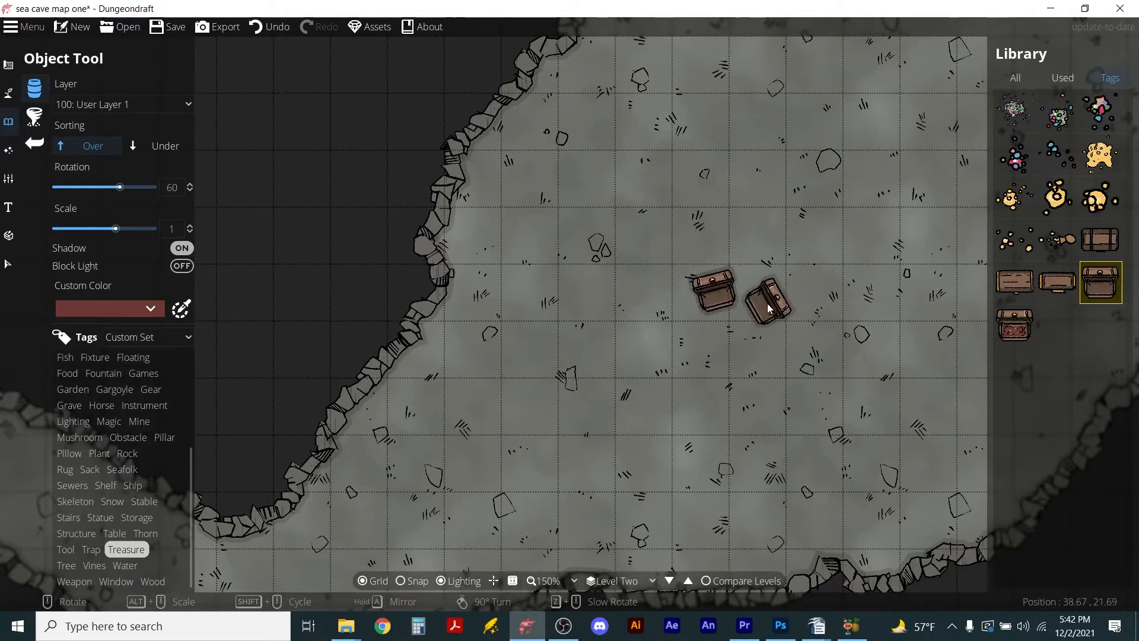
{"action": "scroll", "coordinate": [765, 320], "scroll_direction": "down", "scroll_amount": 3}
{"action": "left_click", "coordinate": [760, 339]}
{"action": "left_click", "coordinate": [776, 267]}
- Scatter two kinds of gem piles between and around the three treasure chests
{"action": "left_click", "coordinate": [1058, 111]}
{"action": "left_click", "coordinate": [733, 318]}
{"action": "left_click", "coordinate": [740, 289]}
{"action": "left_click", "coordinate": [767, 302]}
{"action": "left_click", "coordinate": [744, 257]}
{"action": "left_click", "coordinate": [1017, 155]}
{"action": "left_click", "coordinate": [755, 317]}
{"action": "left_click", "coordinate": [754, 283]}
{"action": "left_click", "coordinate": [778, 283]}
{"action": "left_click", "coordinate": [780, 313]}
- Select all the chests and gems and move them together against the central chamber's northwestern wall
{"action": "scroll", "coordinate": [736, 361], "scroll_direction": "down", "scroll_amount": 6}
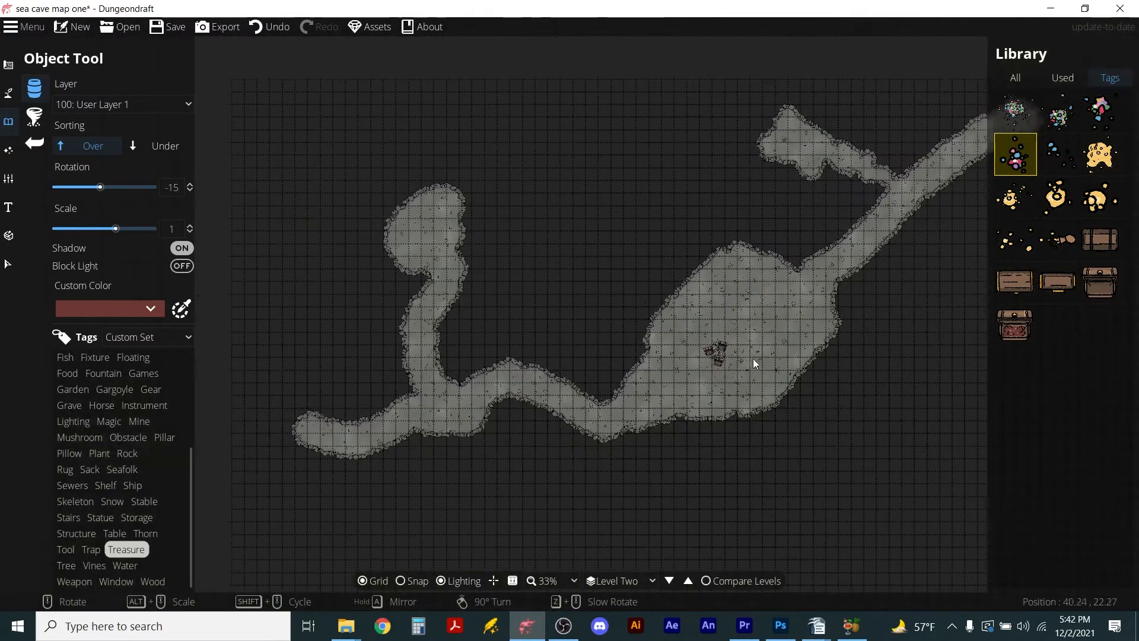
{"action": "scroll", "coordinate": [724, 357], "scroll_direction": "up", "scroll_amount": 2}
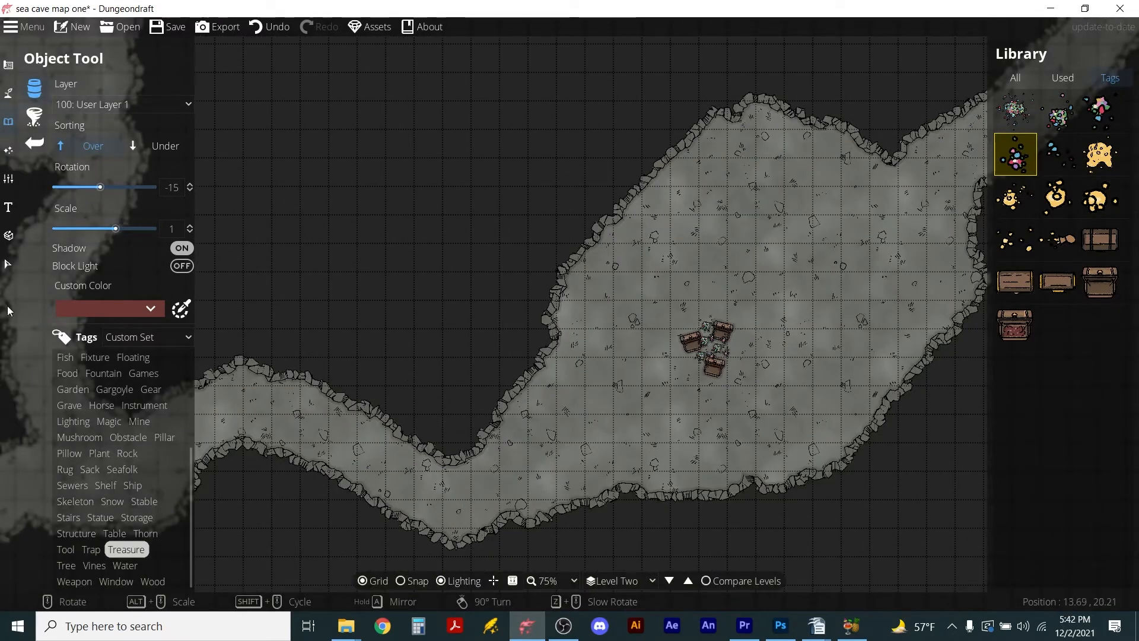
{"action": "left_click", "coordinate": [9, 264]}
{"action": "left_click_drag", "start_coordinate": [670, 305], "coordinate": [750, 392]}
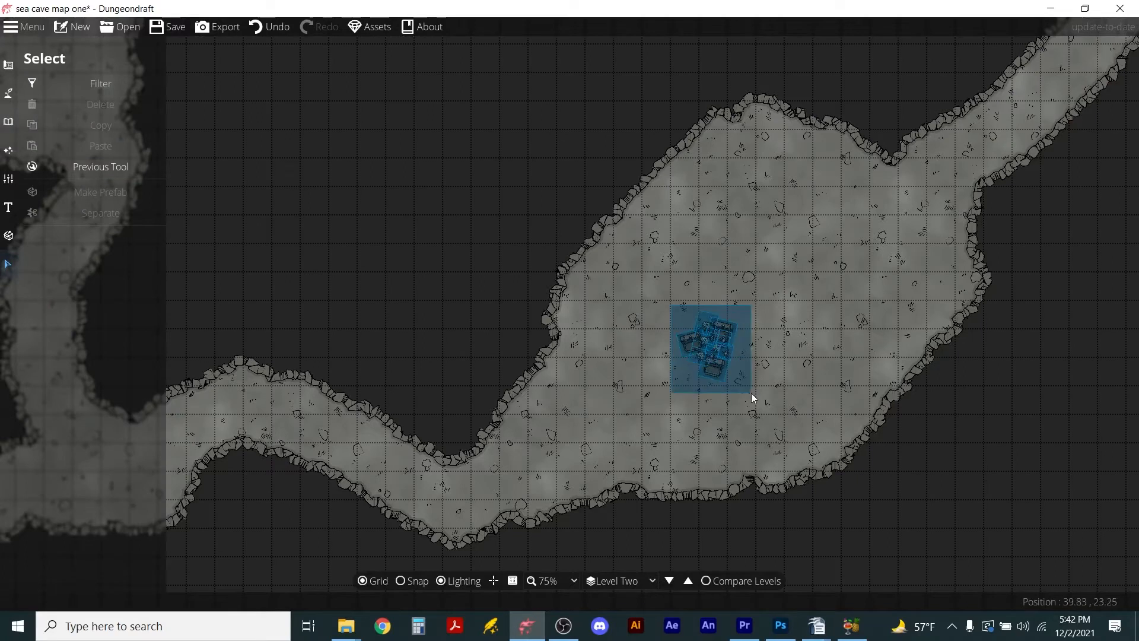
{"action": "left_click_drag", "start_coordinate": [709, 342], "coordinate": [663, 213]}
- Place three dense rubble clusters from the Rock tag around the treasure, to its southwest, southeast and north
{"action": "left_click", "coordinate": [8, 207]}
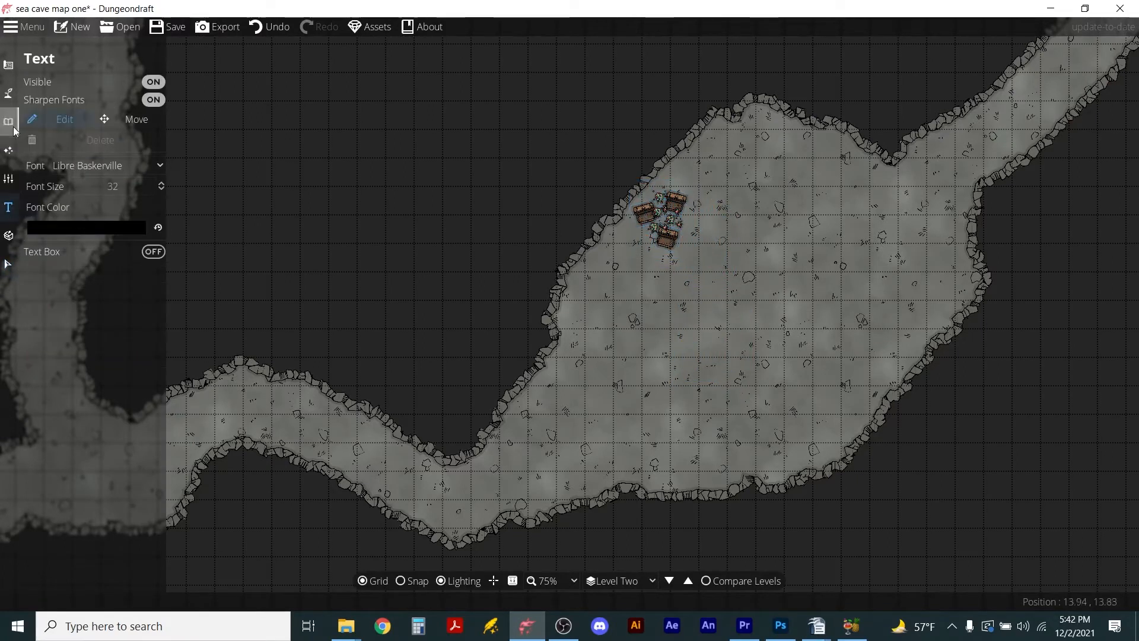
{"action": "left_click", "coordinate": [8, 122]}
{"action": "left_click", "coordinate": [31, 96]}
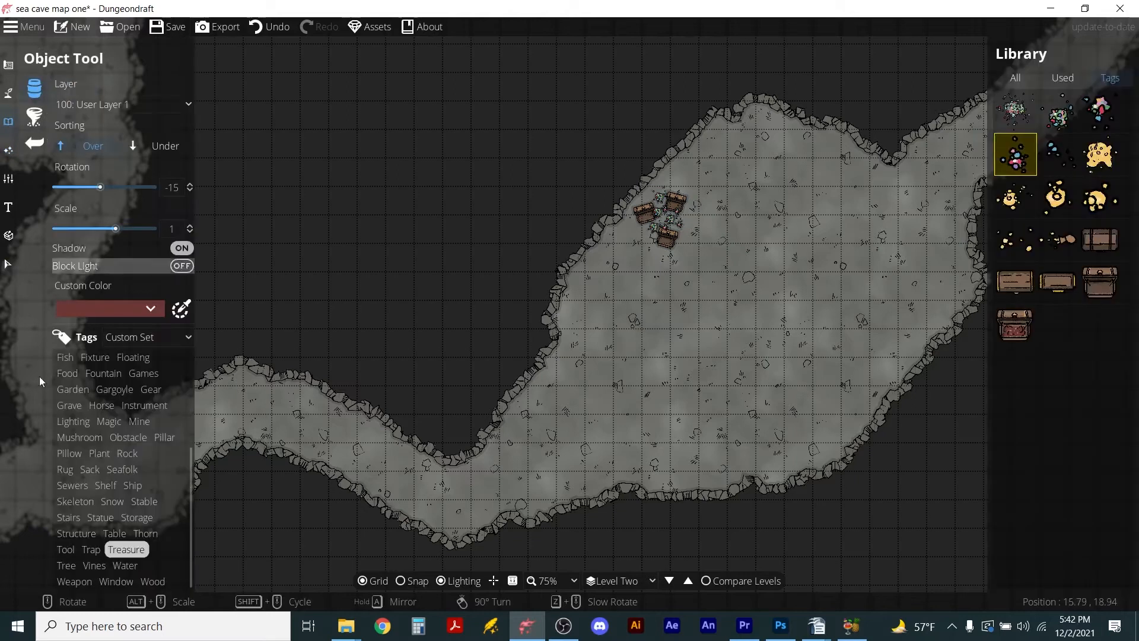
{"action": "scroll", "coordinate": [127, 518], "scroll_direction": "up", "scroll_amount": 3}
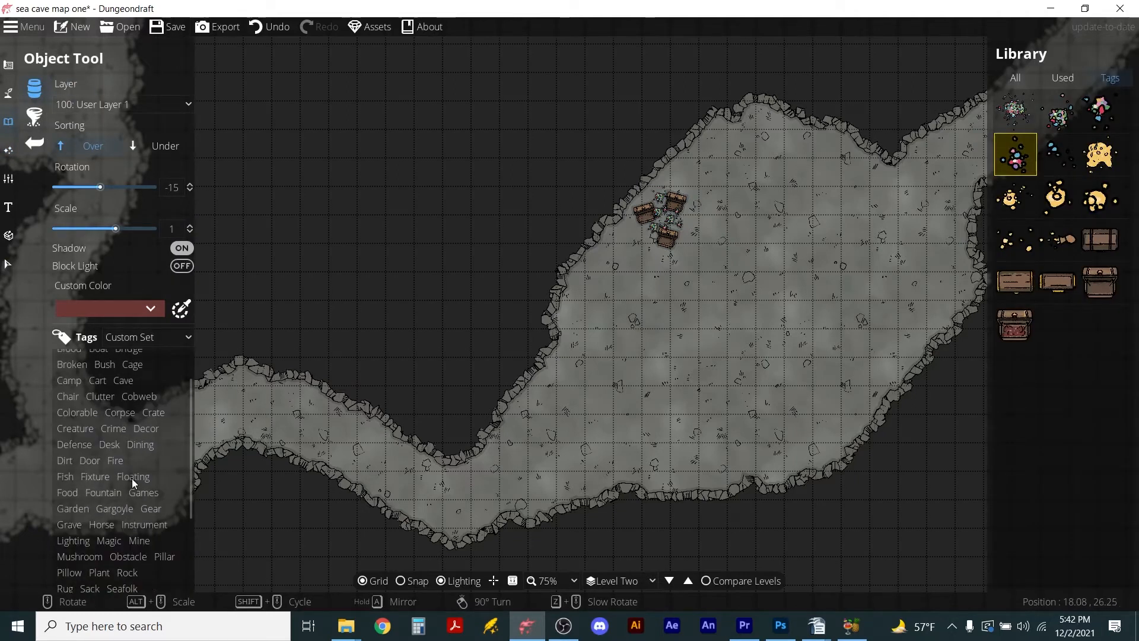
{"action": "scroll", "coordinate": [122, 525], "scroll_direction": "down", "scroll_amount": 3}
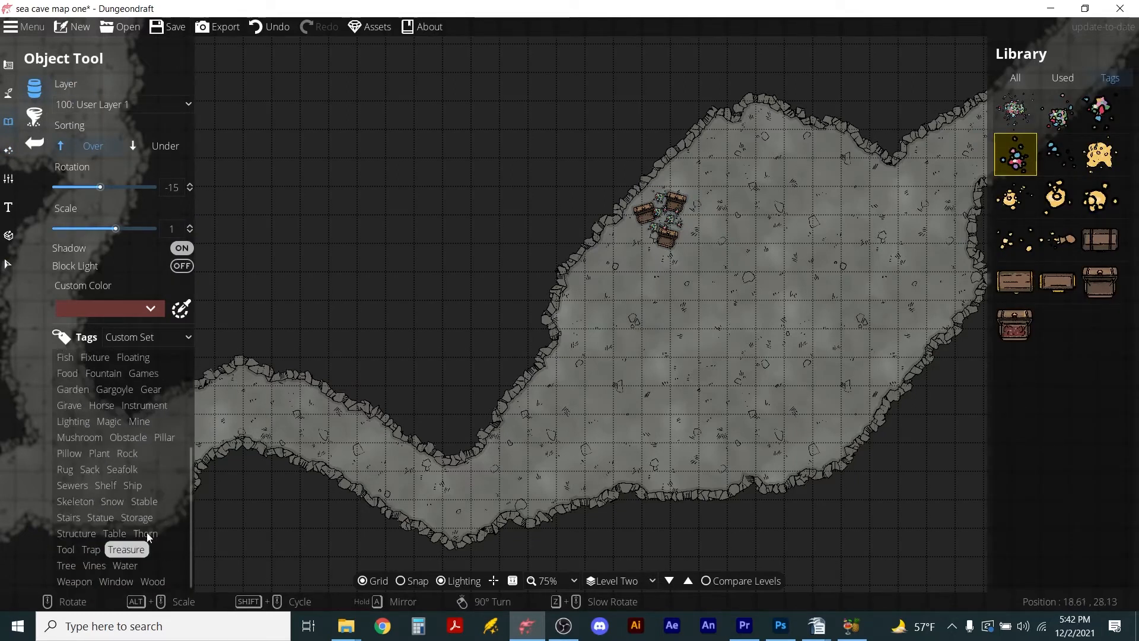
{"action": "scroll", "coordinate": [644, 270], "scroll_direction": "up", "scroll_amount": 2}
{"action": "scroll", "coordinate": [647, 265], "scroll_direction": "up", "scroll_amount": 1}
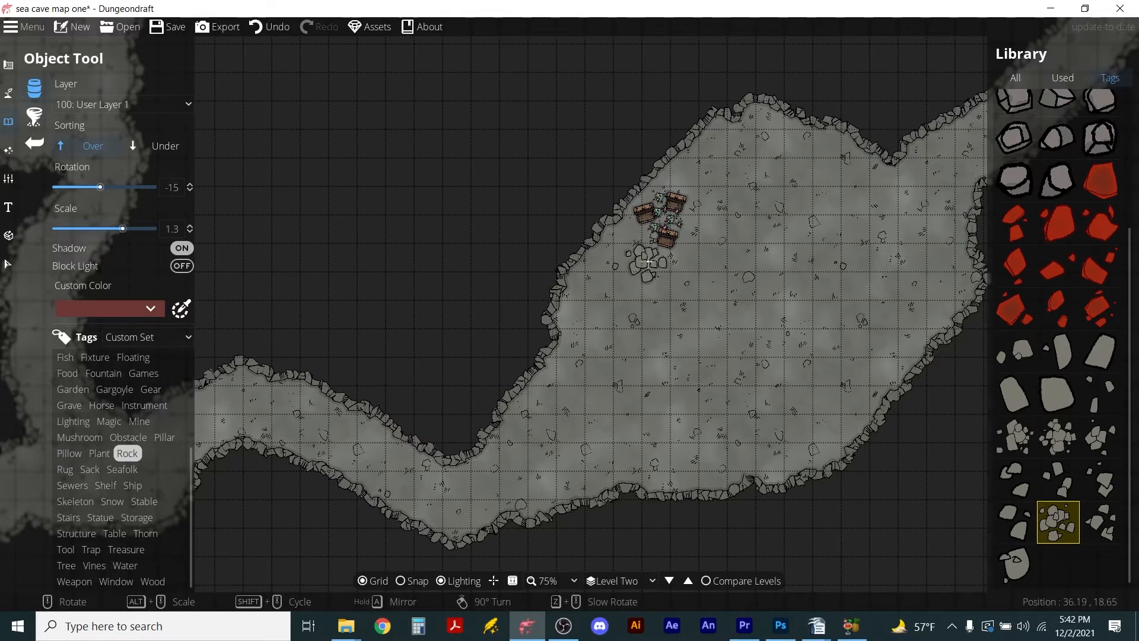
{"action": "left_click", "coordinate": [641, 261]}
{"action": "left_click", "coordinate": [700, 263]}
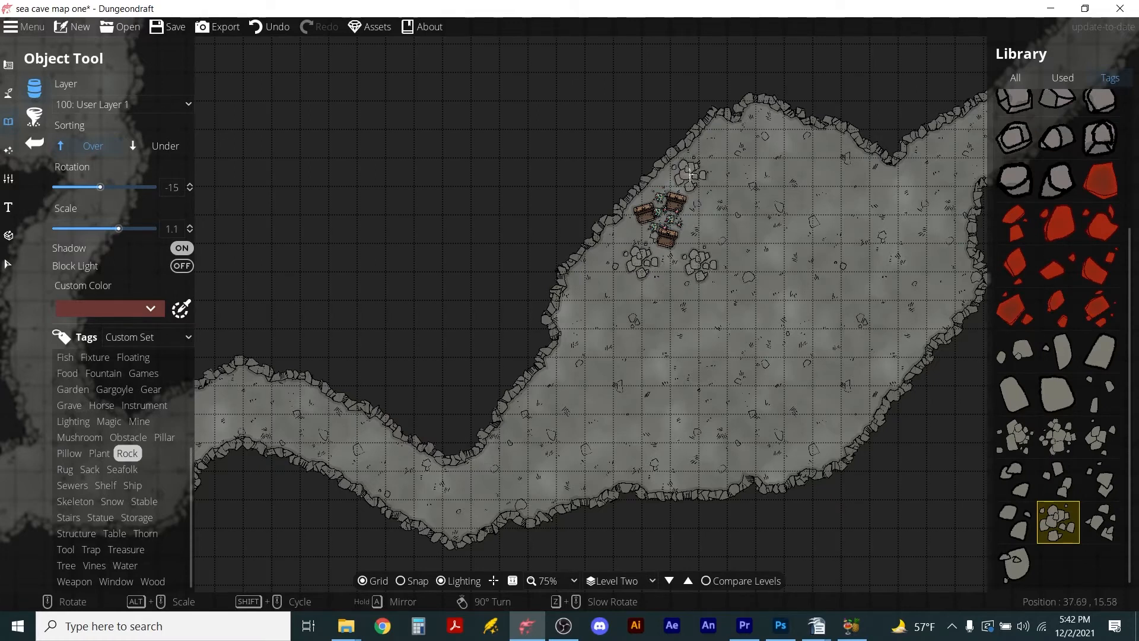
{"action": "left_click", "coordinate": [689, 174]}
- Fill the gaps between the rubble clusters around the treasure with small loose rocks
{"action": "scroll", "coordinate": [710, 220], "scroll_direction": "up", "scroll_amount": 1}
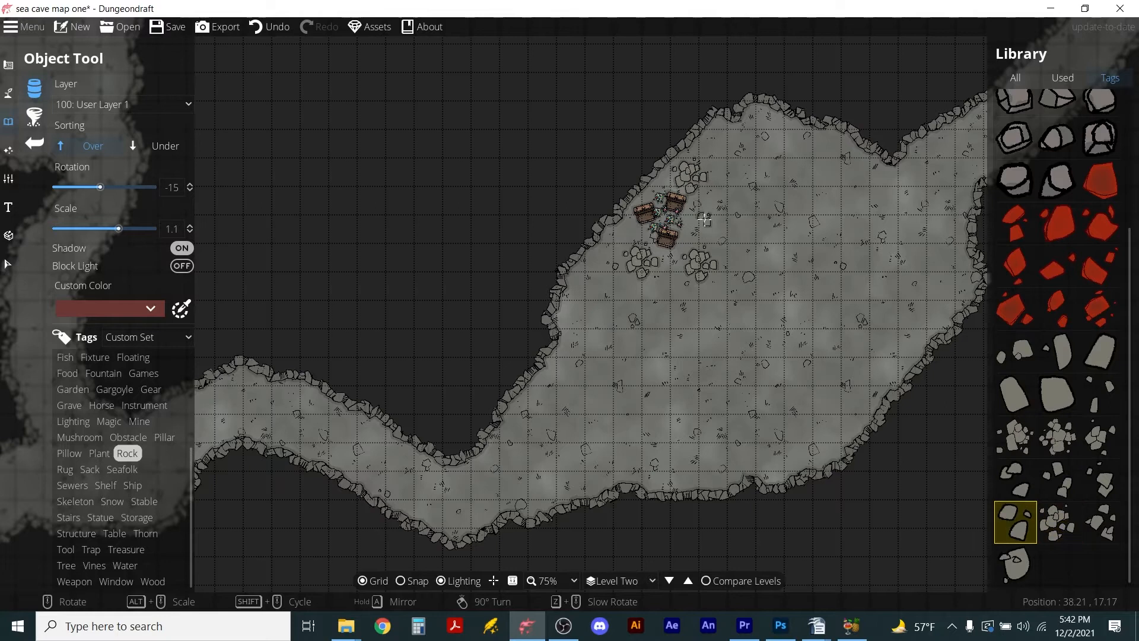
{"action": "left_click", "coordinate": [702, 217]}
{"action": "left_click", "coordinate": [708, 204]}
{"action": "left_click", "coordinate": [629, 235]}
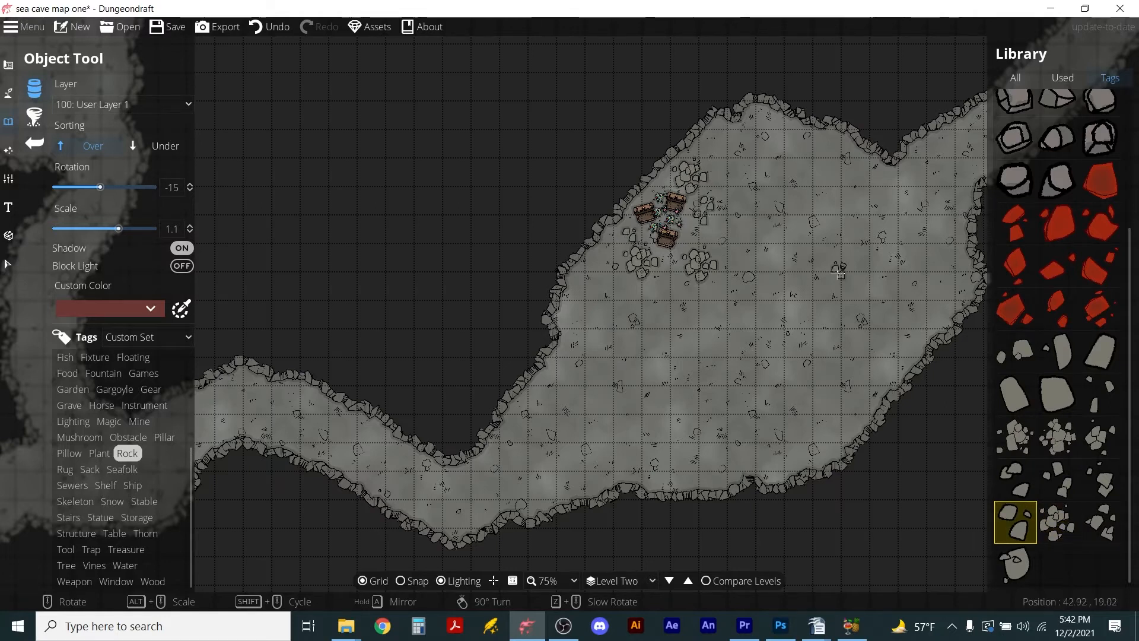
{"action": "left_click", "coordinate": [693, 239]}
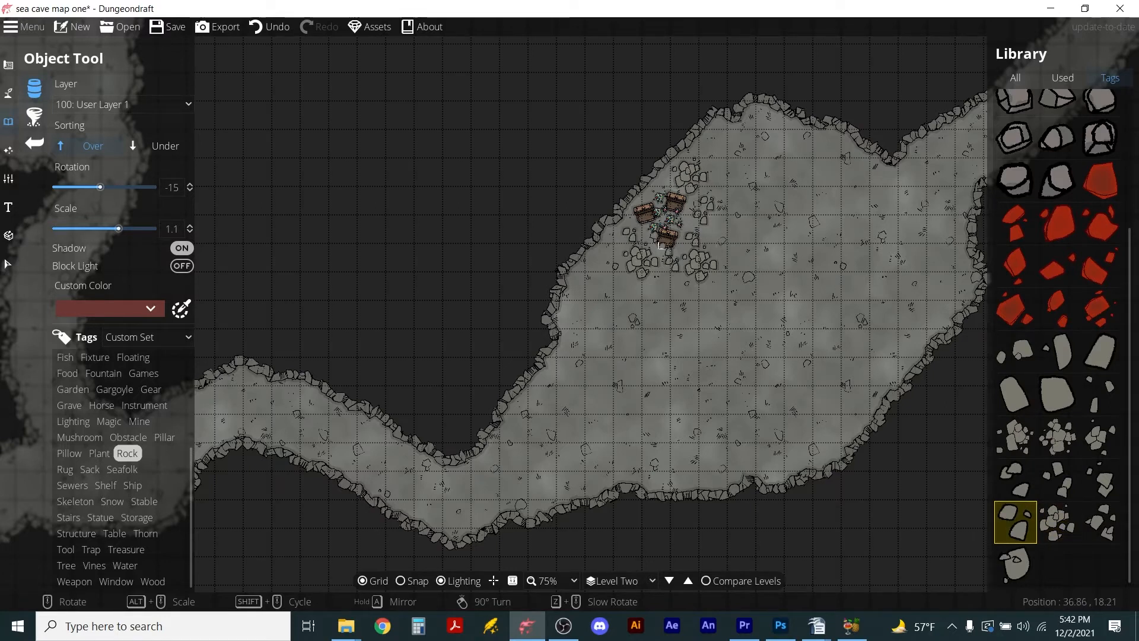
{"action": "scroll", "coordinate": [676, 185], "scroll_direction": "up", "scroll_amount": 3}
{"action": "scroll", "coordinate": [664, 181], "scroll_direction": "down", "scroll_amount": 1}
{"action": "scroll", "coordinate": [665, 181], "scroll_direction": "down", "scroll_amount": 3}
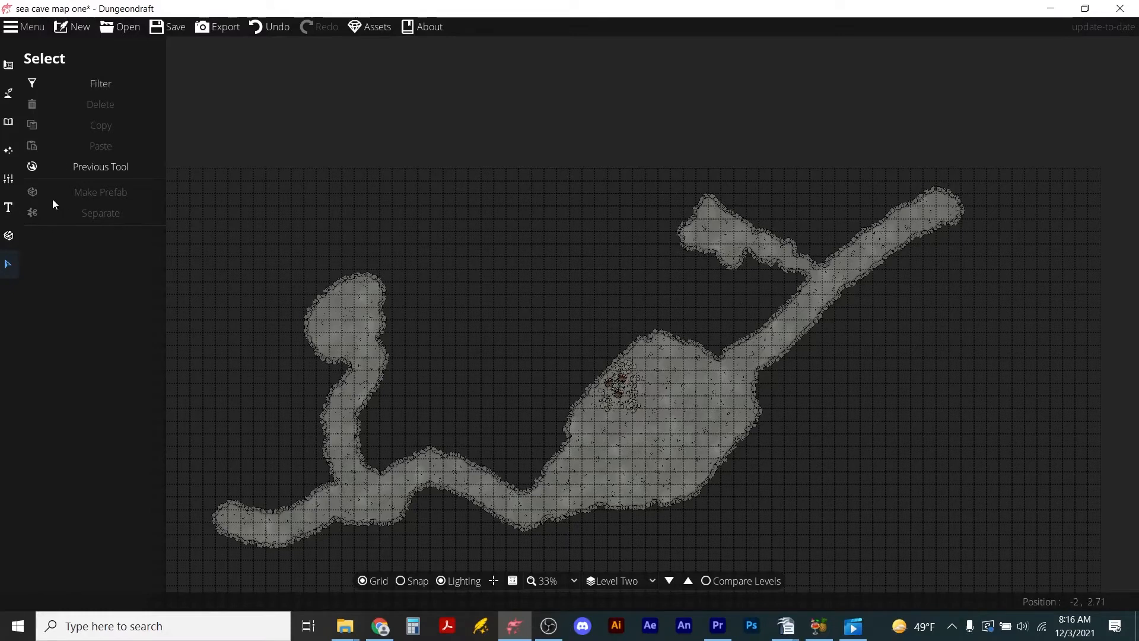
- Turn on level comparison with Sea Cave Low Tide as the reference level
{"action": "left_click", "coordinate": [705, 581]}
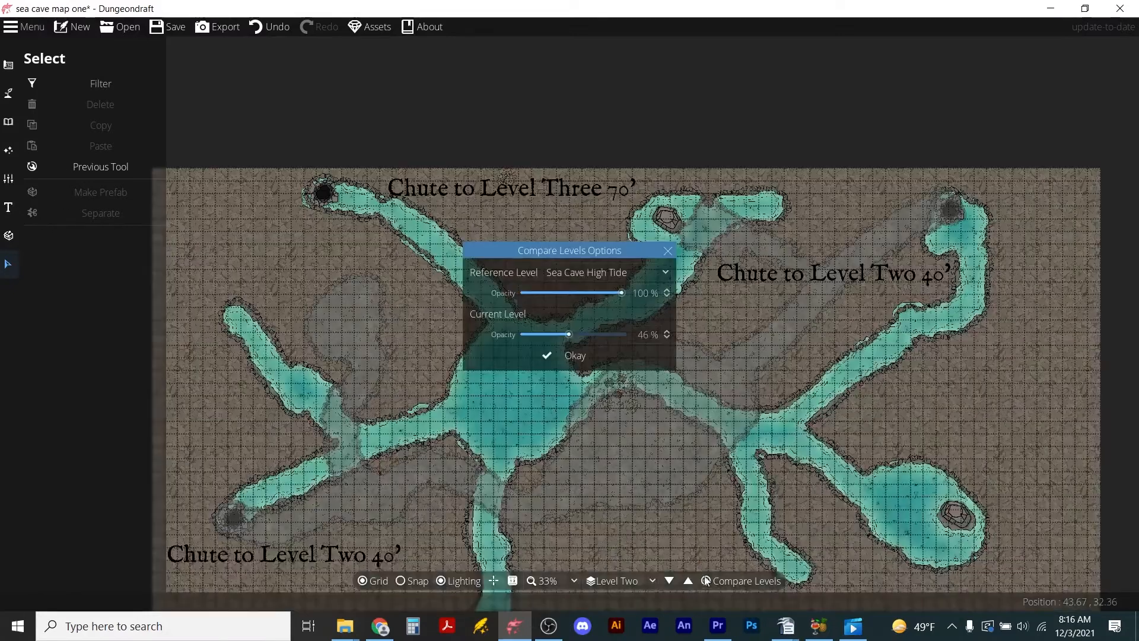
{"action": "left_click", "coordinate": [609, 273]}
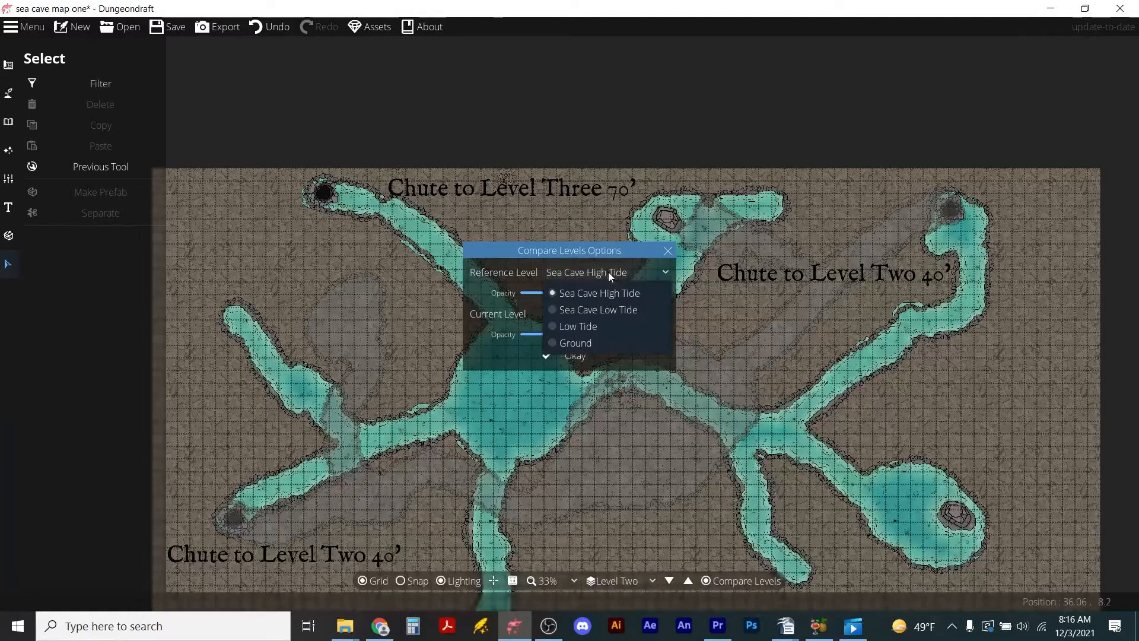
{"action": "left_click", "coordinate": [549, 309]}
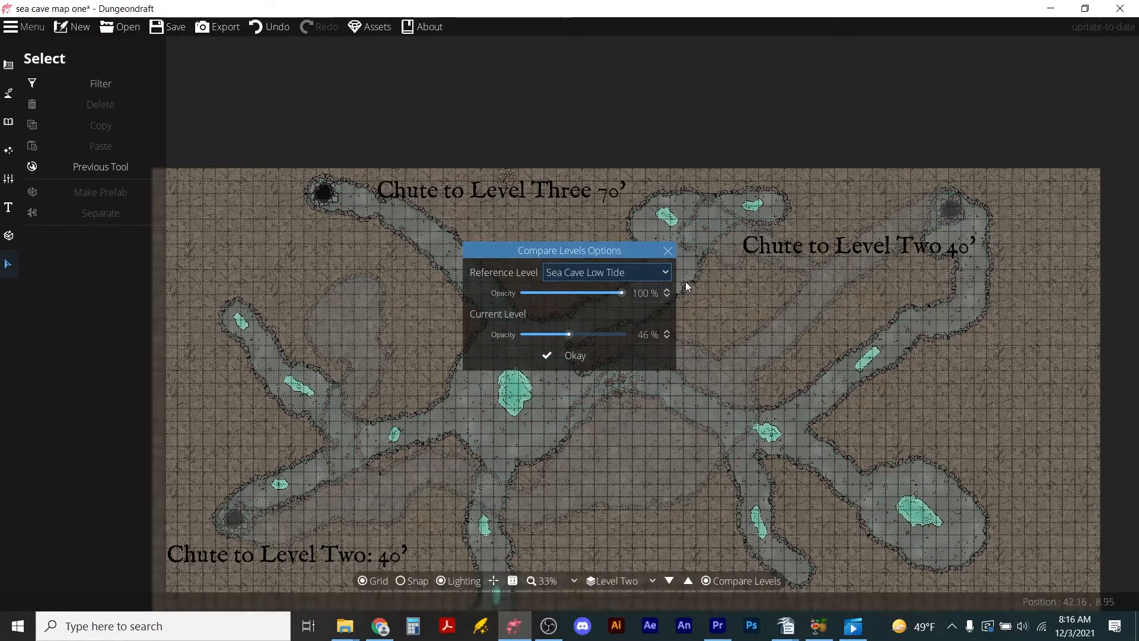
{"action": "left_click", "coordinate": [667, 252]}
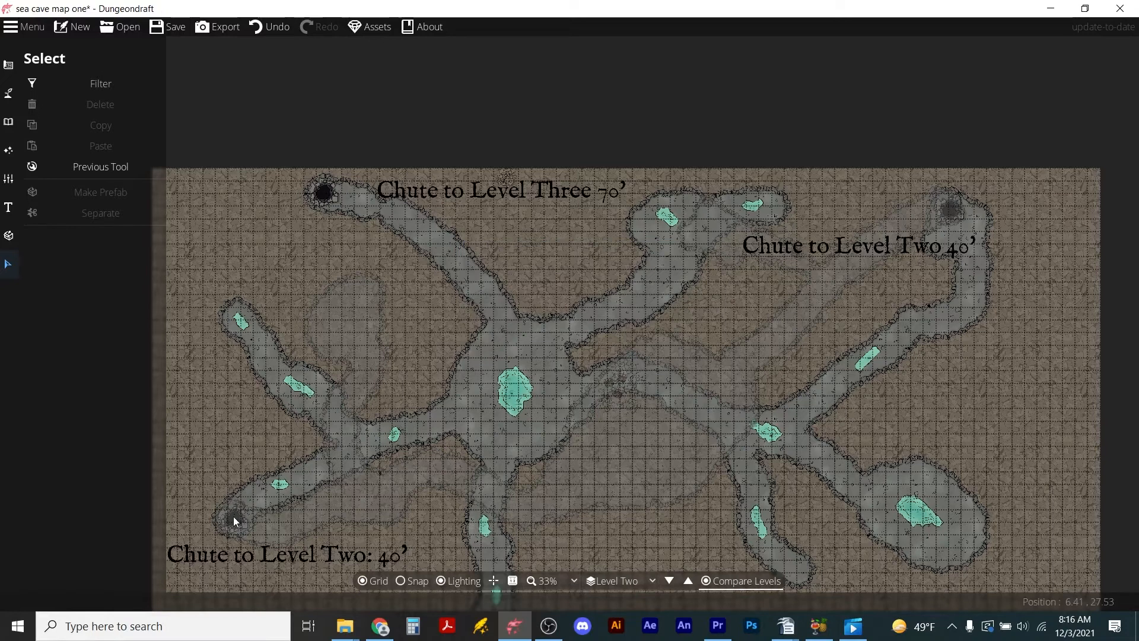
- Place Hole 01 at scale 2 over both Level Two chutes, southwest and northeast, and turn off level comparison
{"action": "left_click", "coordinate": [8, 122]}
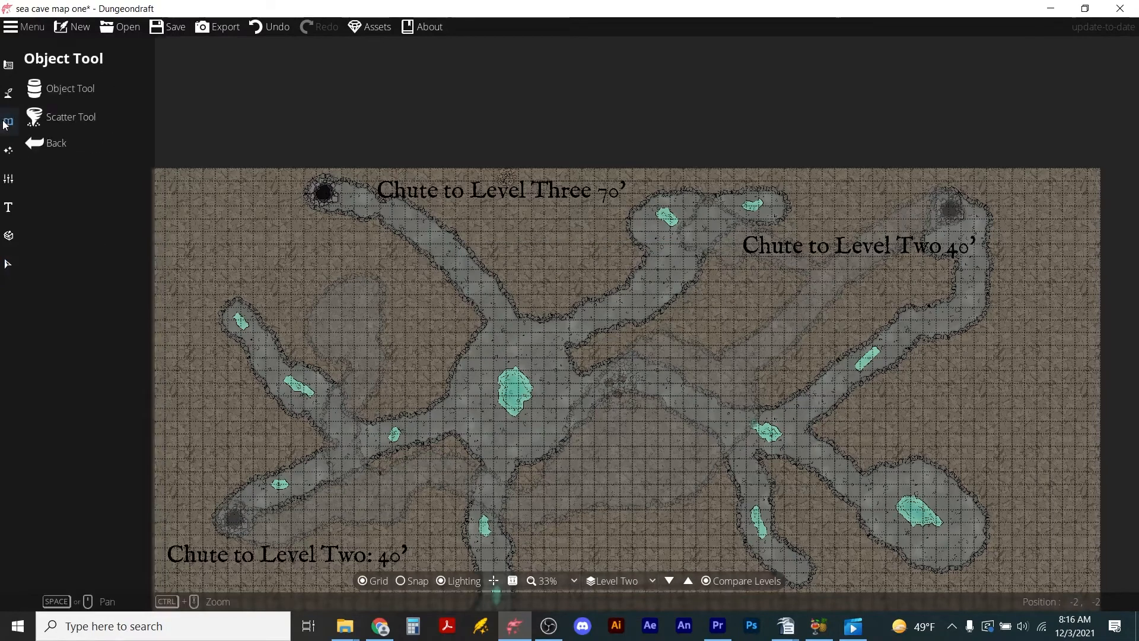
{"action": "left_click", "coordinate": [52, 86]}
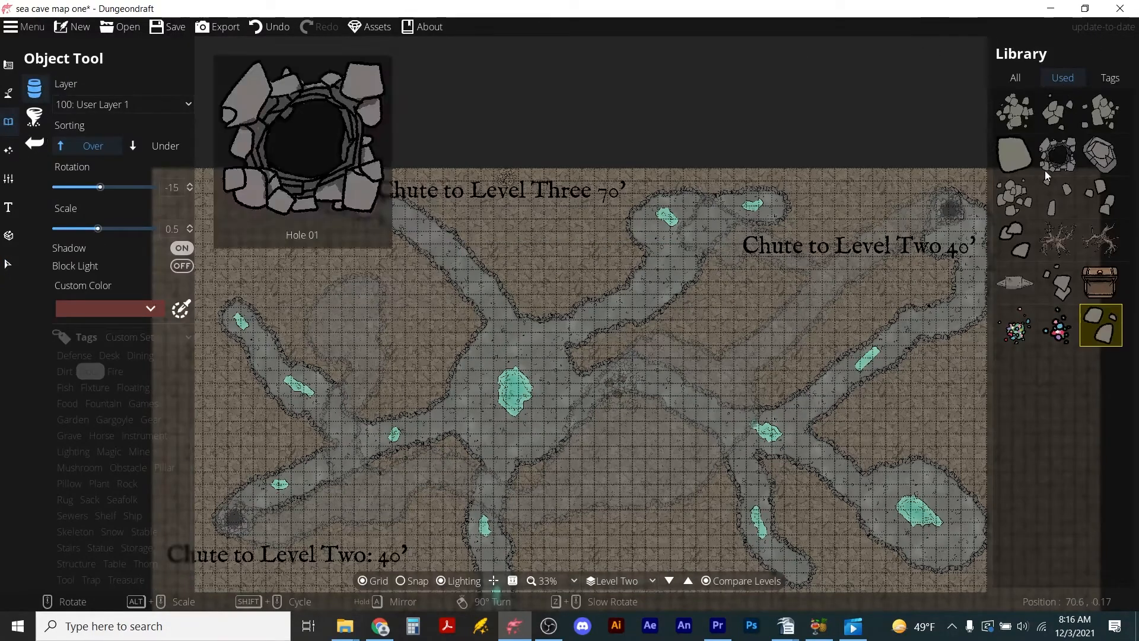
{"action": "left_click", "coordinate": [1014, 77]}
{"action": "left_click", "coordinate": [1061, 81]}
{"action": "left_click", "coordinate": [1058, 158]}
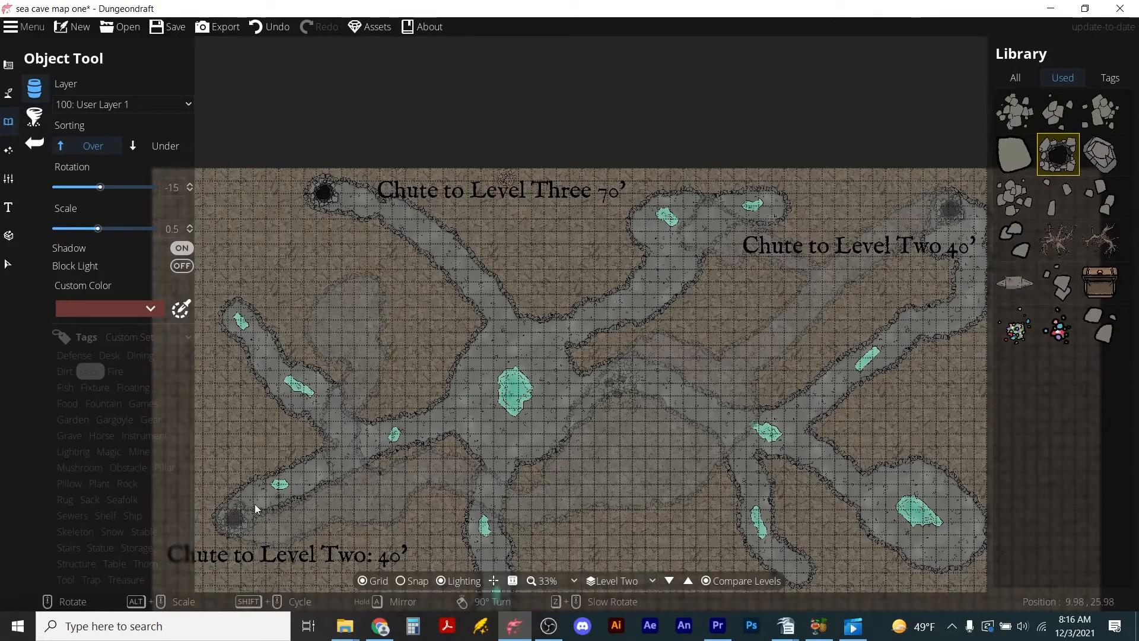
{"action": "scroll", "coordinate": [244, 506], "scroll_direction": "up", "scroll_amount": 14, "text": "alt"}
{"action": "scroll", "coordinate": [233, 519], "scroll_direction": "up", "scroll_amount": 1, "text": "alt"}
{"action": "left_click", "coordinate": [234, 519]}
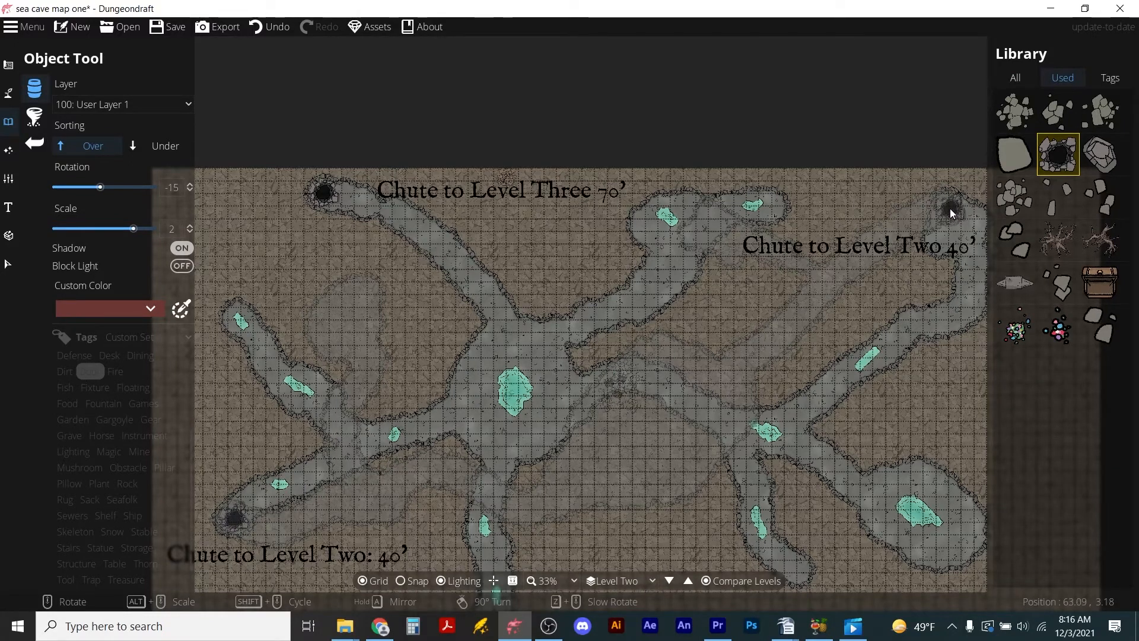
{"action": "left_click", "coordinate": [727, 580]}
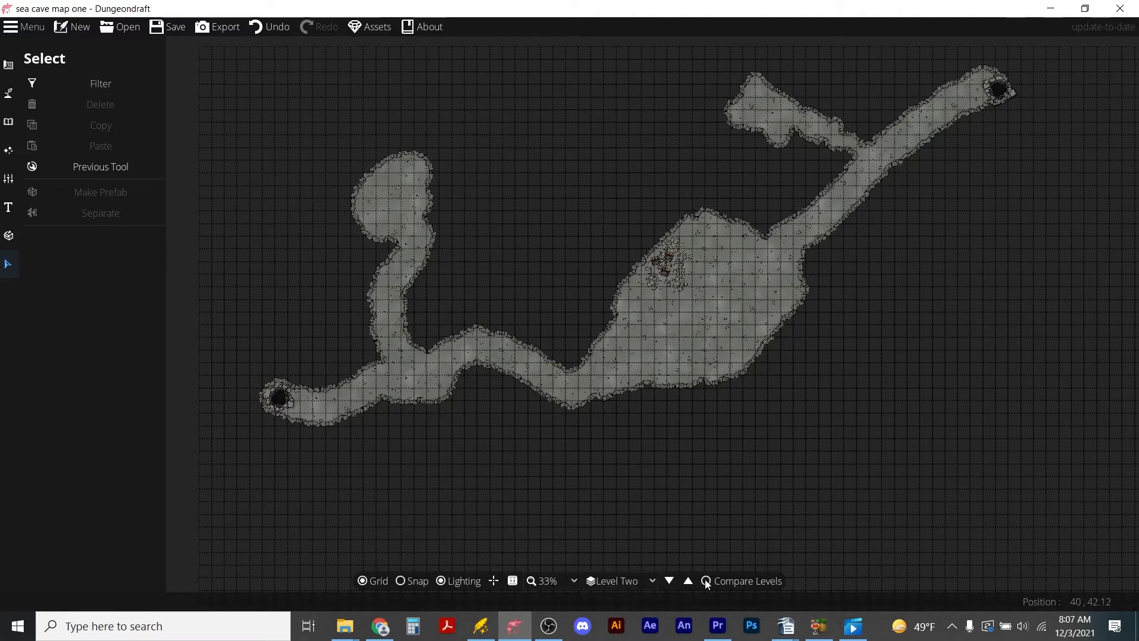
- View the Sea Cave Low Tide level with its chutes and switch to the Ground level
{"action": "left_click", "coordinate": [614, 581]}
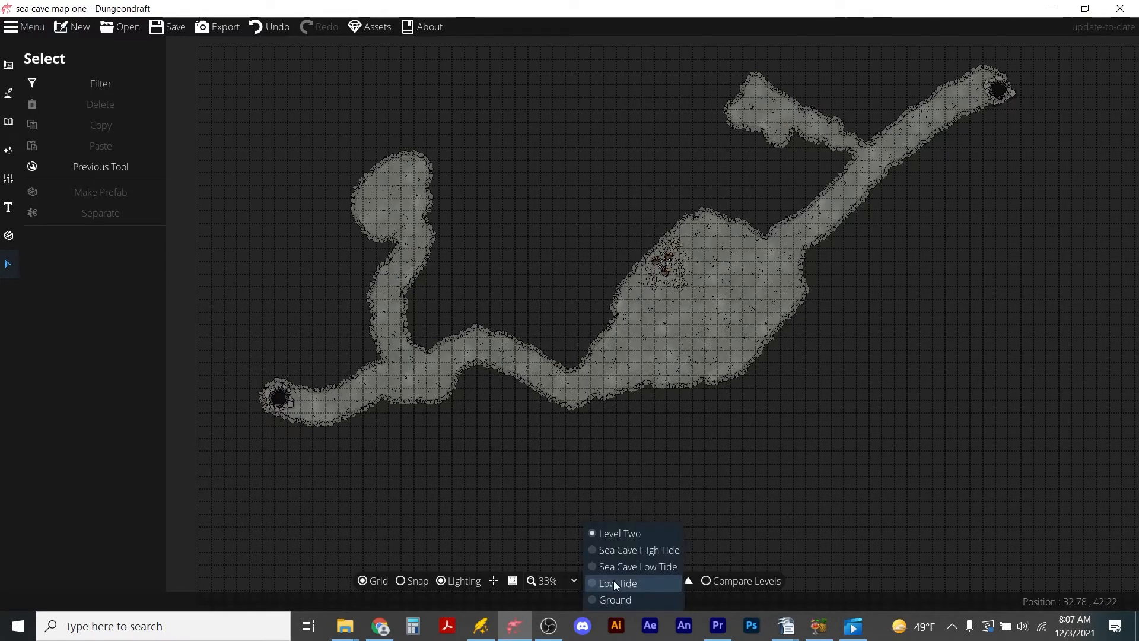
{"action": "left_click", "coordinate": [593, 567]}
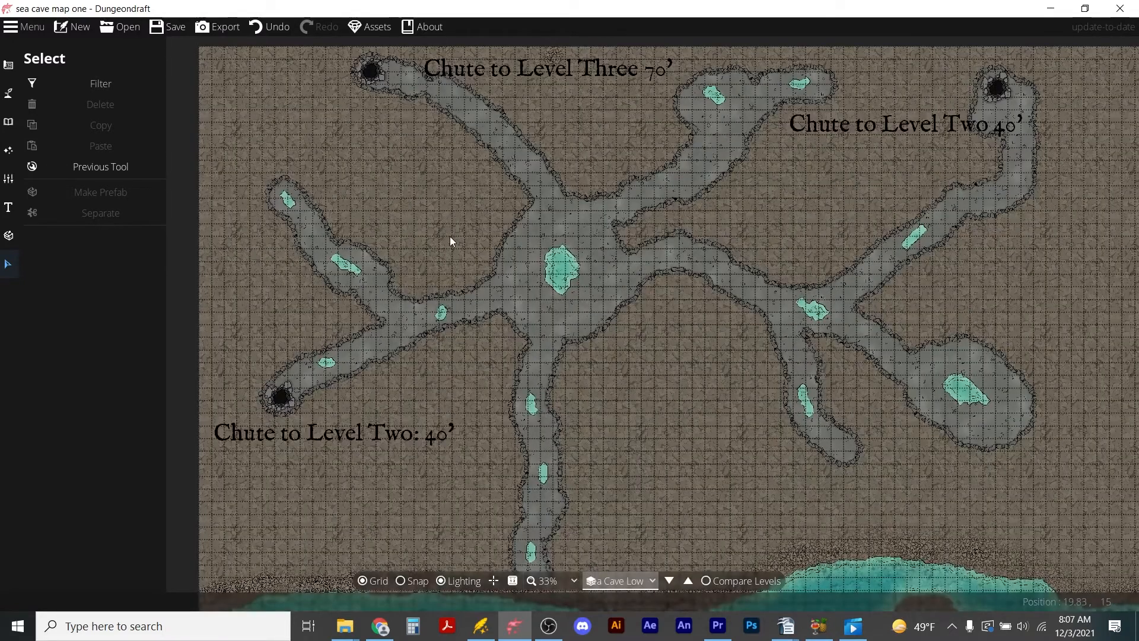
{"action": "left_click", "coordinate": [625, 581]}
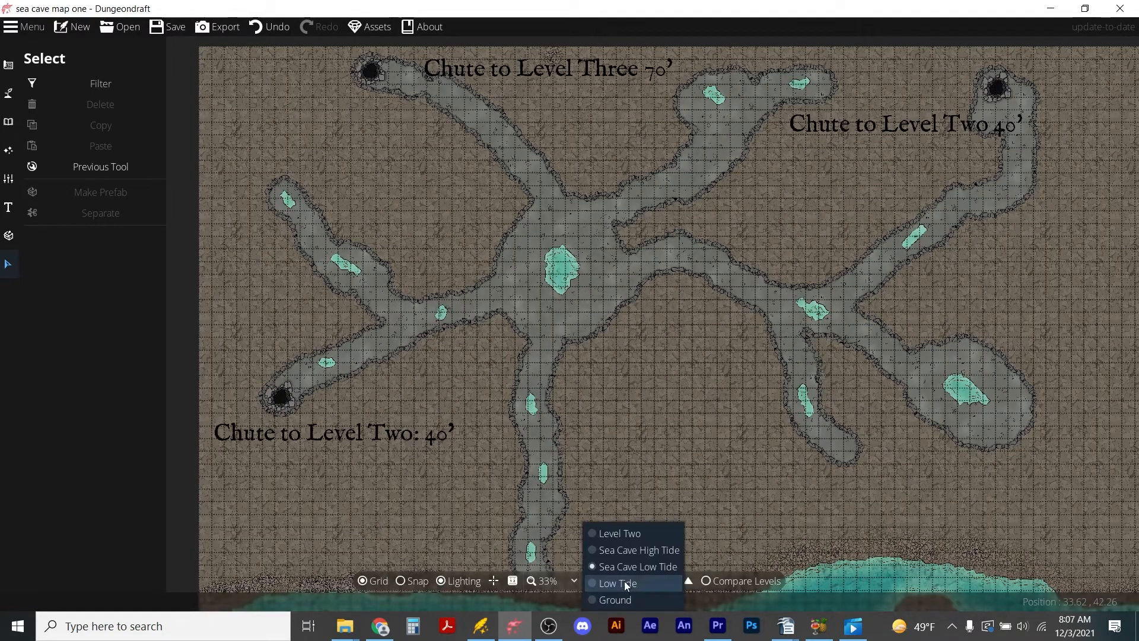
{"action": "left_click", "coordinate": [618, 599]}
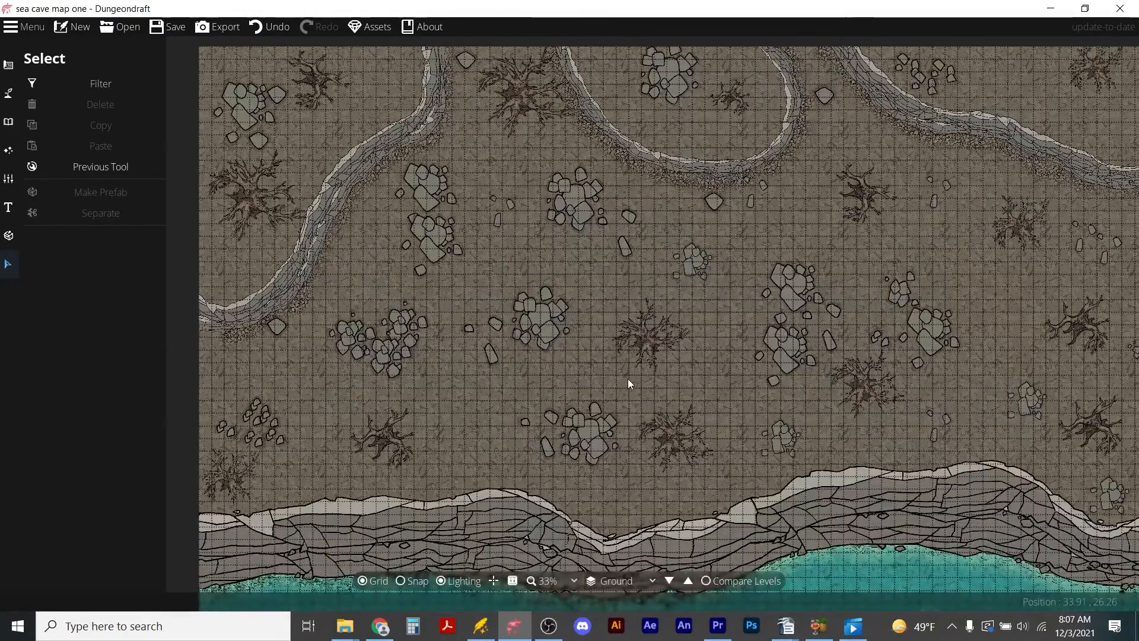
- Turn on level comparison for the Ground level with Sea Cave Low Tide as the reference level
{"action": "scroll", "coordinate": [628, 378], "scroll_direction": "down", "scroll_amount": 3}
{"action": "left_click", "coordinate": [706, 580]}
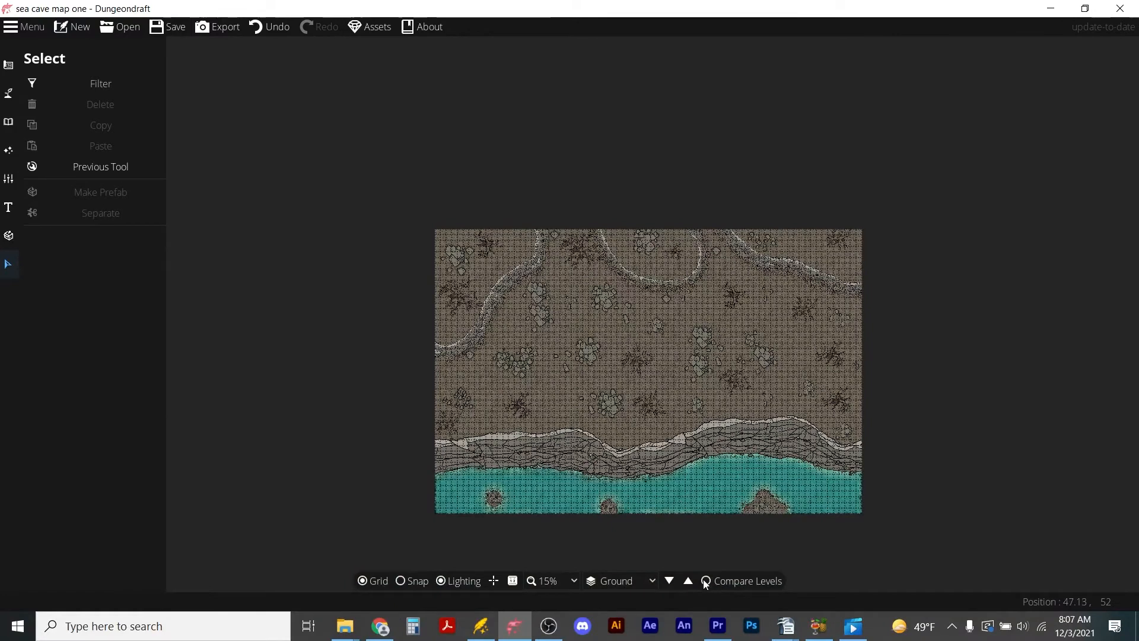
{"action": "left_click", "coordinate": [569, 273]}
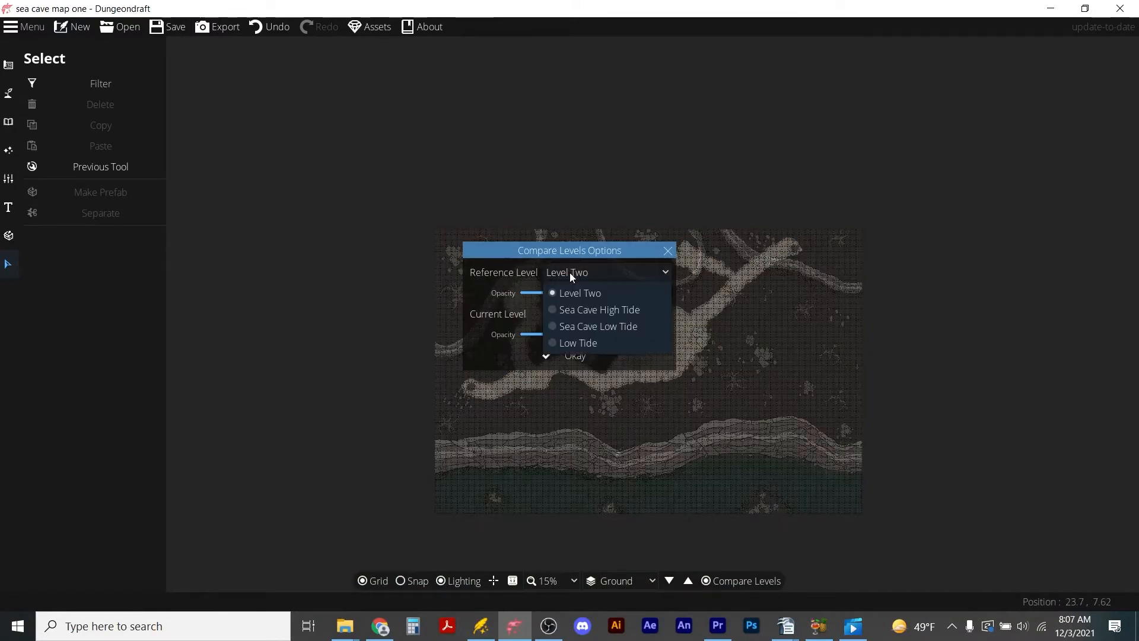
{"action": "left_click", "coordinate": [561, 328]}
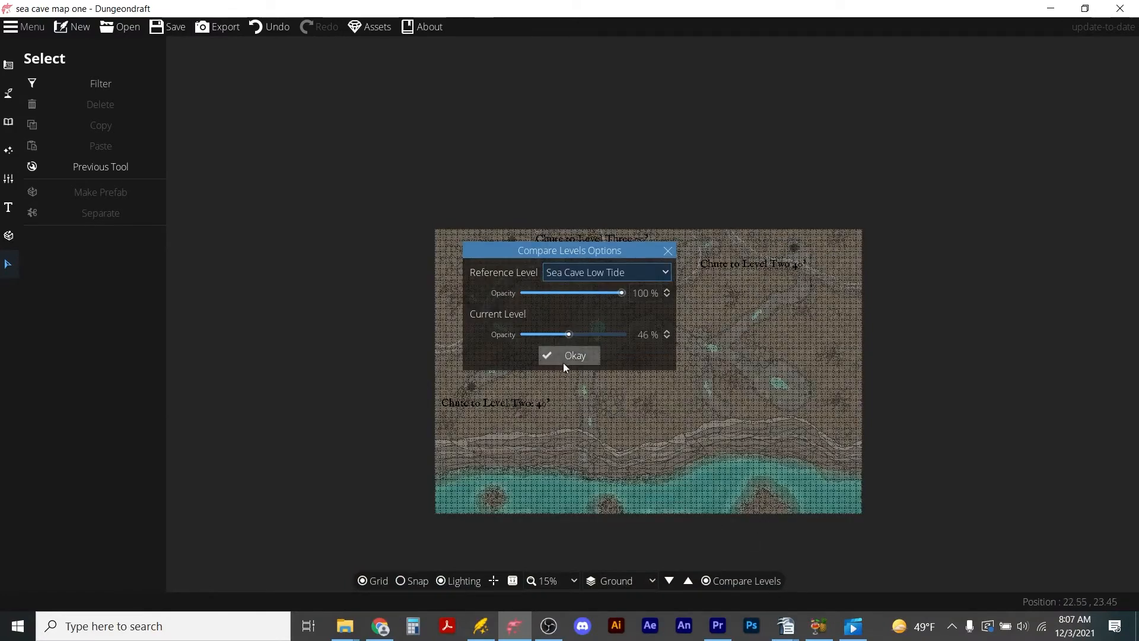
{"action": "left_click", "coordinate": [564, 359]}
- Place Hole 01 at scale 0.5 on Ground, centred over the Level Three chute, and turn off level comparison
{"action": "scroll", "coordinate": [496, 221], "scroll_direction": "up", "scroll_amount": 6}
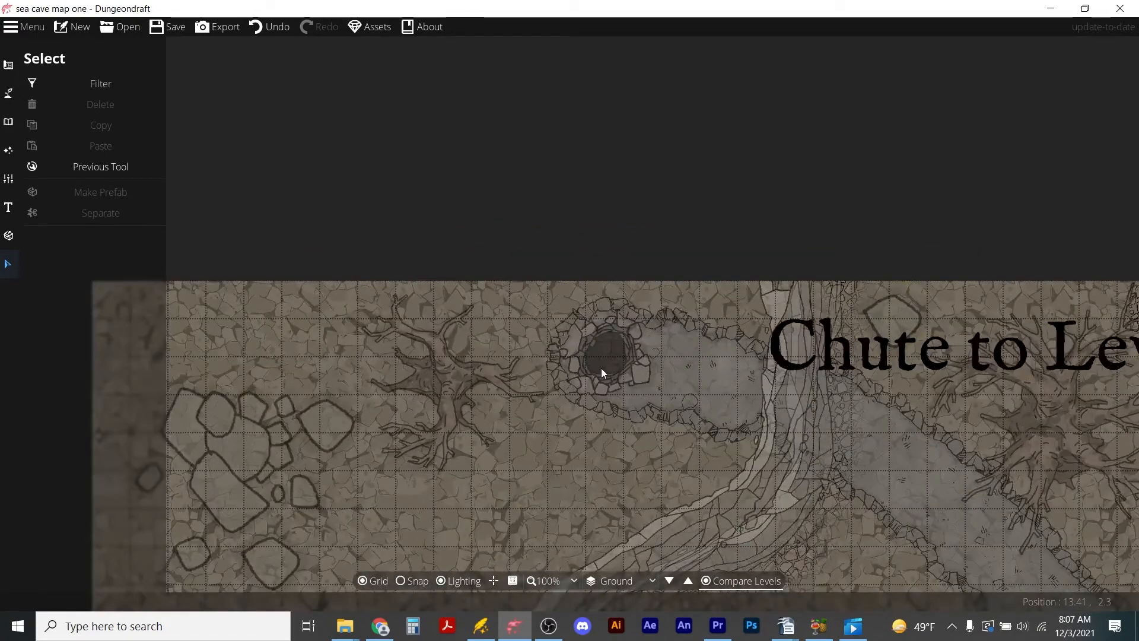
{"action": "scroll", "coordinate": [647, 377], "scroll_direction": "down", "scroll_amount": 3}
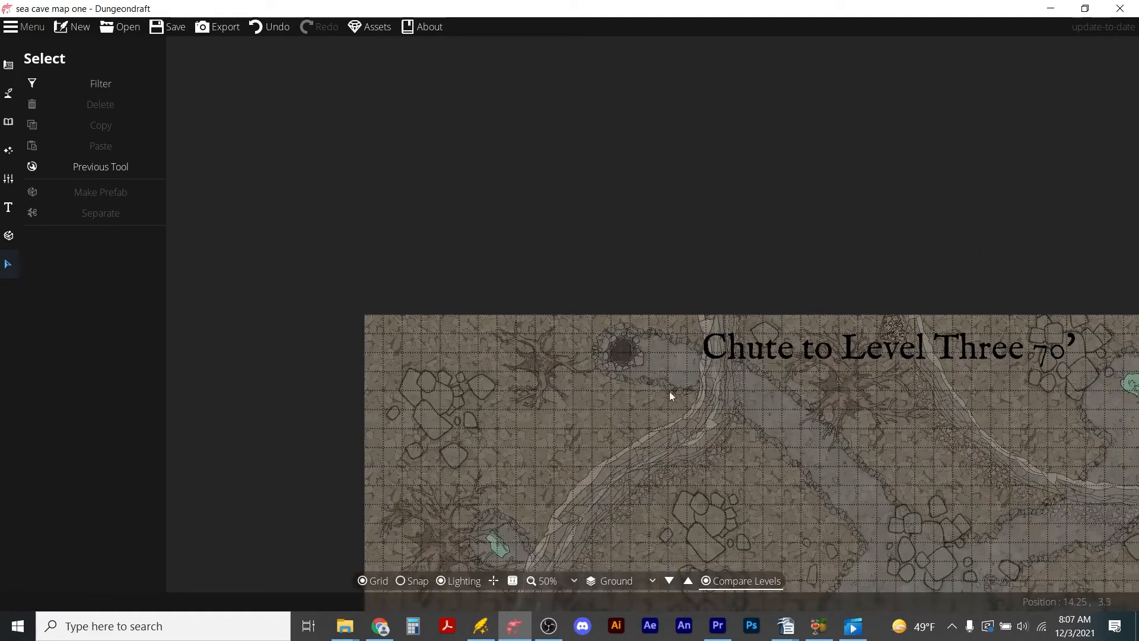
{"action": "left_click_drag", "start_coordinate": [812, 450], "coordinate": [813, 447]}
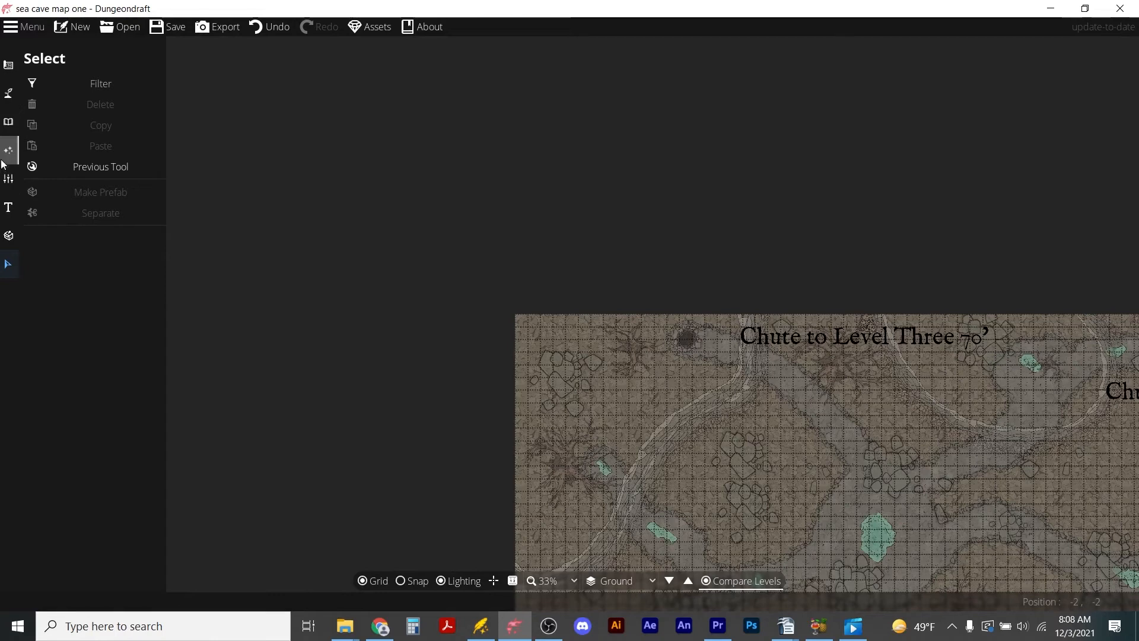
{"action": "left_click", "coordinate": [10, 100]}
{"action": "left_click", "coordinate": [9, 122]}
{"action": "scroll", "coordinate": [679, 346], "scroll_direction": "up", "scroll_amount": 5}
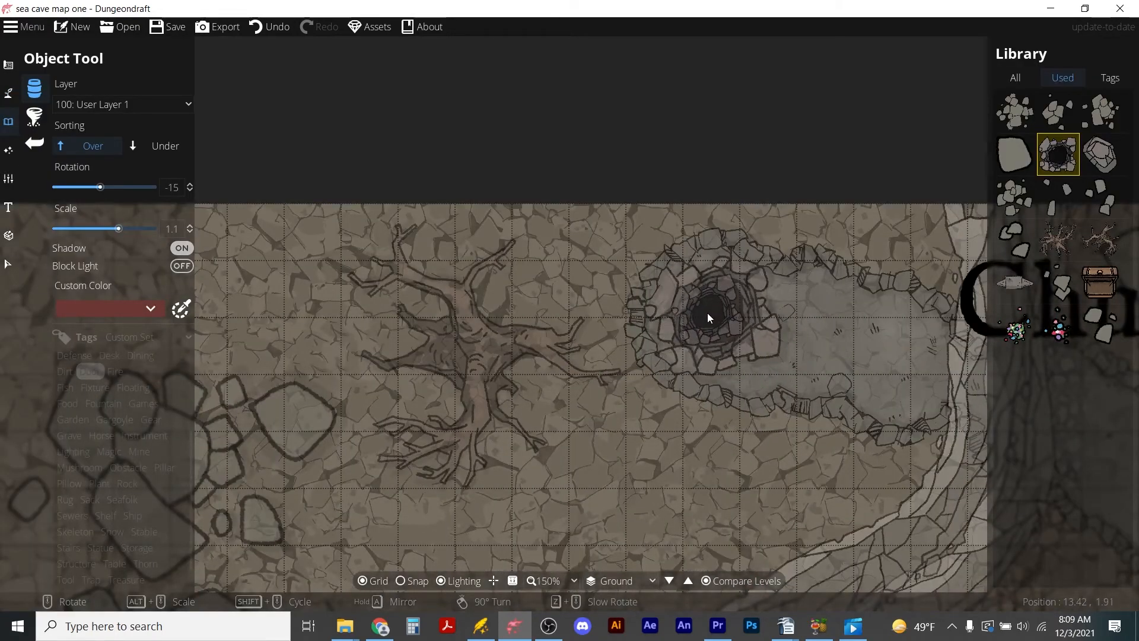
{"action": "scroll", "coordinate": [709, 313], "scroll_direction": "down", "scroll_amount": 6, "text": "alt"}
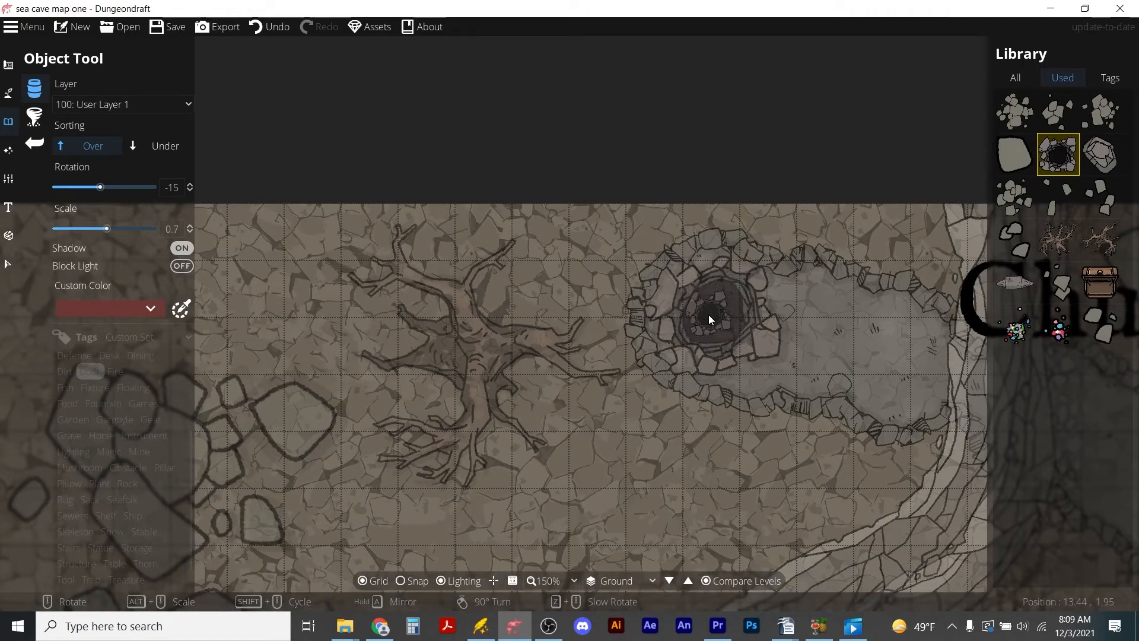
{"action": "left_click", "coordinate": [715, 315]}
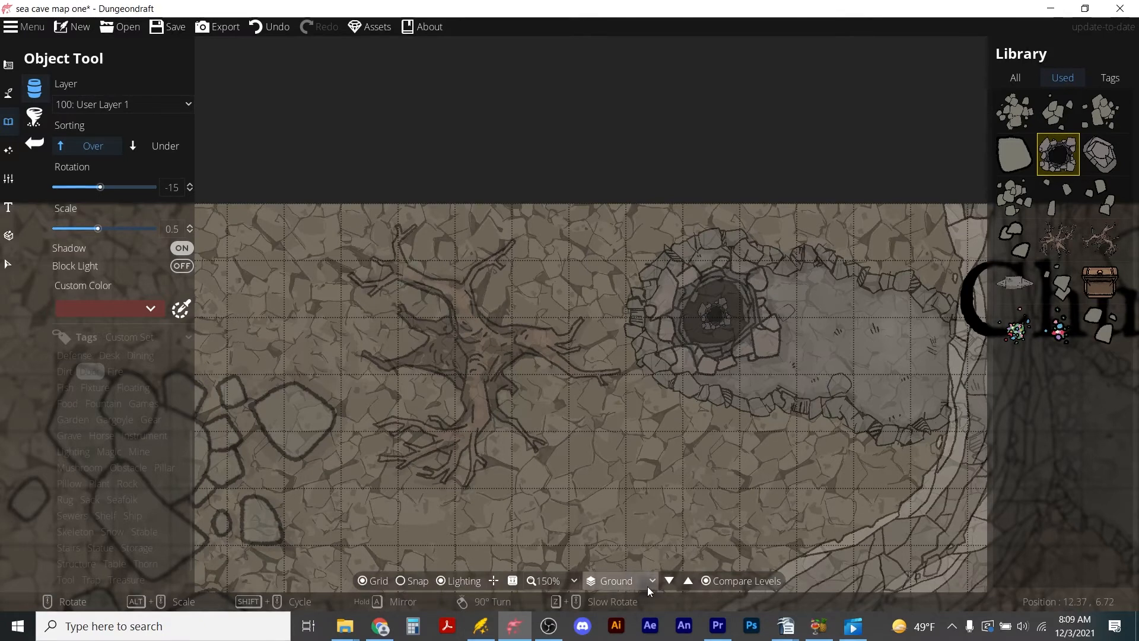
{"action": "left_click", "coordinate": [707, 583]}
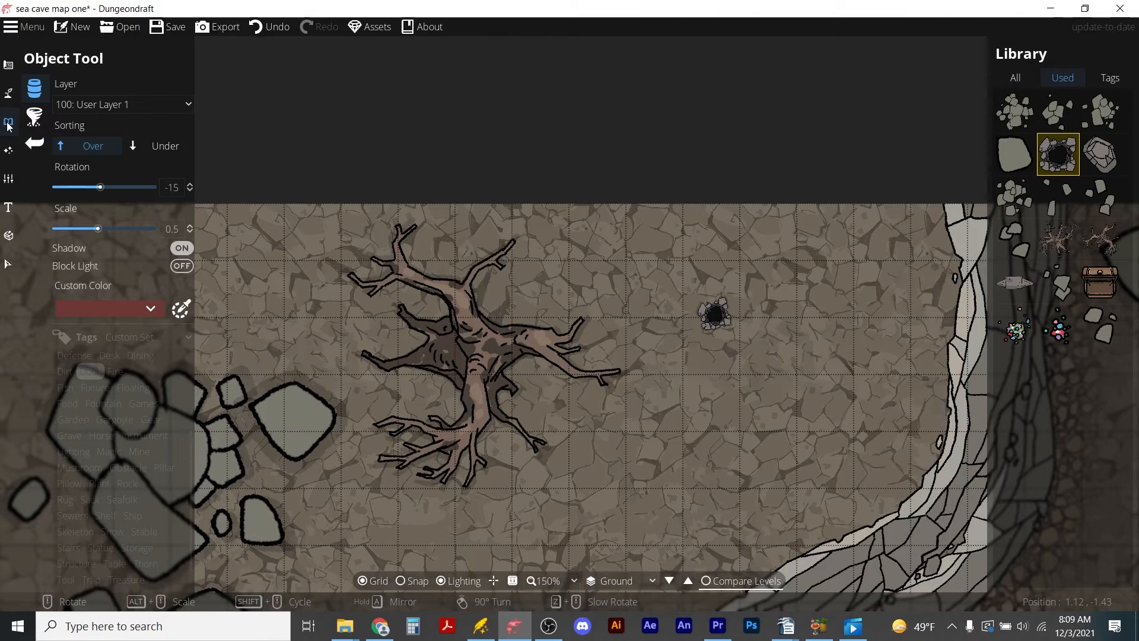
- Surround the small hole on the Ground level with rubble clusters and smaller rocks at scale 0.5
{"action": "left_click", "coordinate": [1021, 110]}
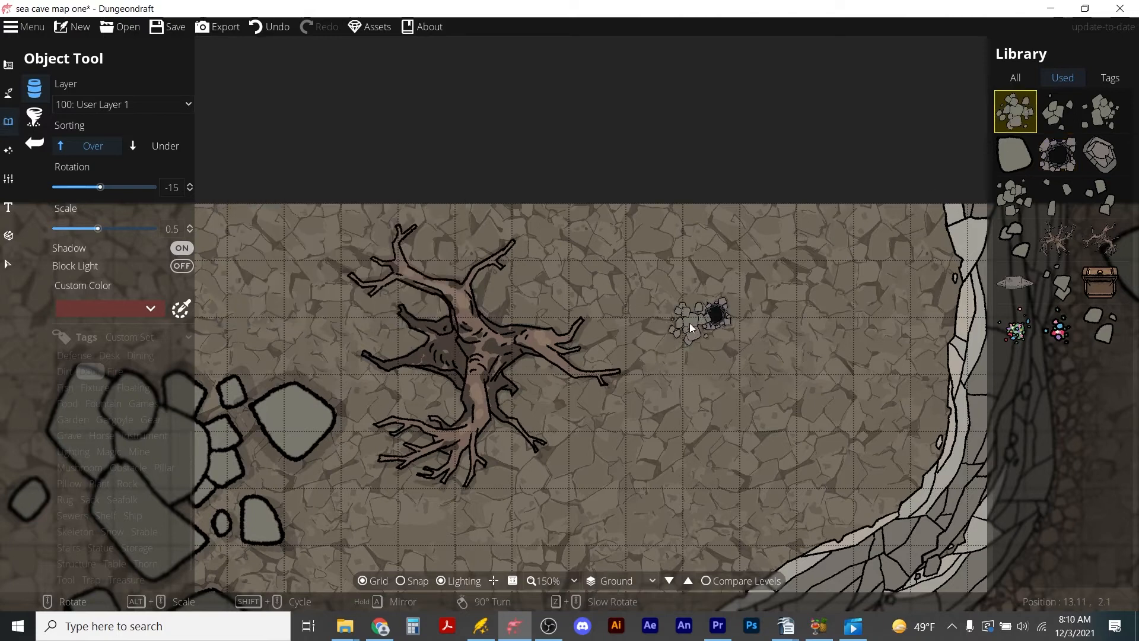
{"action": "left_click", "coordinate": [685, 305]}
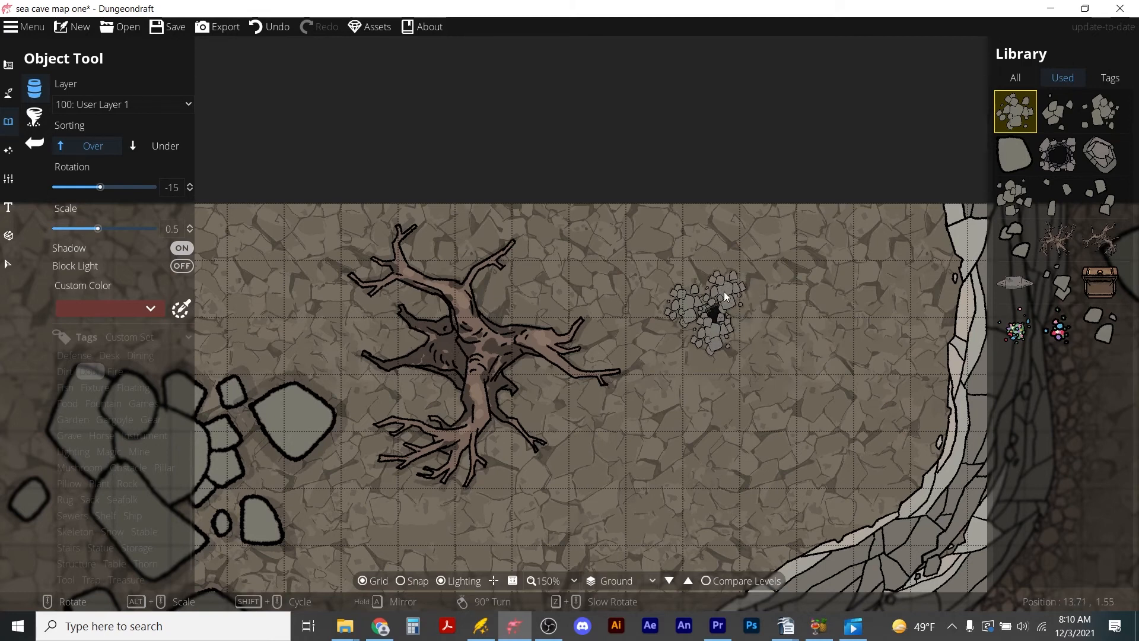
{"action": "scroll", "coordinate": [726, 293], "scroll_direction": "up", "scroll_amount": 1, "text": "shift"}
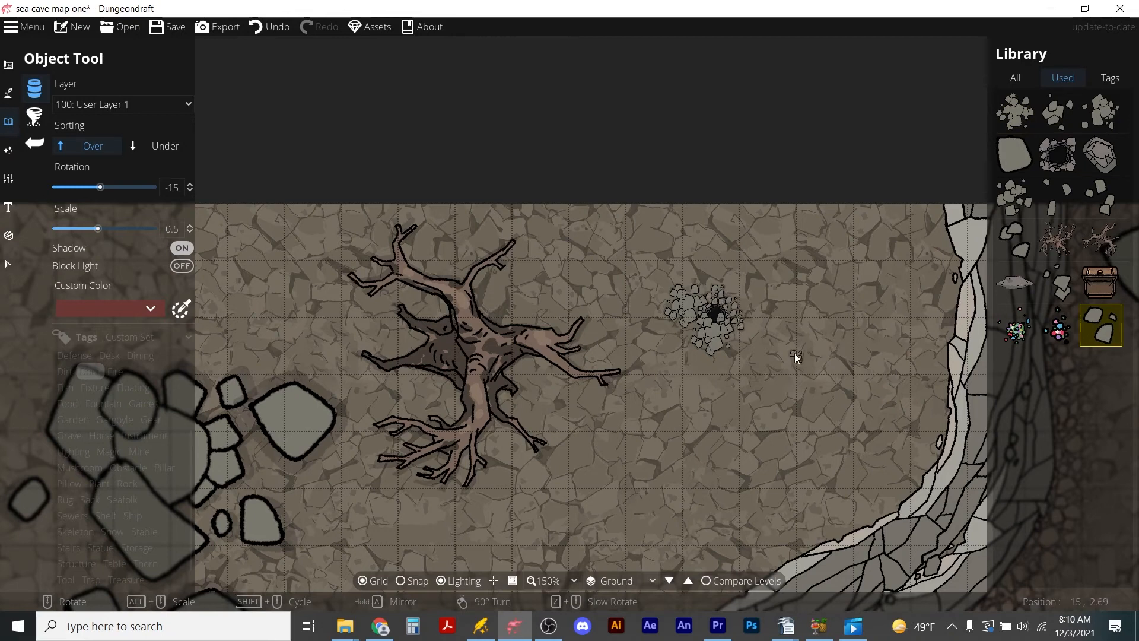
{"action": "scroll", "coordinate": [777, 332], "scroll_direction": "down", "scroll_amount": 3}
{"action": "scroll", "coordinate": [741, 339], "scroll_direction": "up", "scroll_amount": 2}
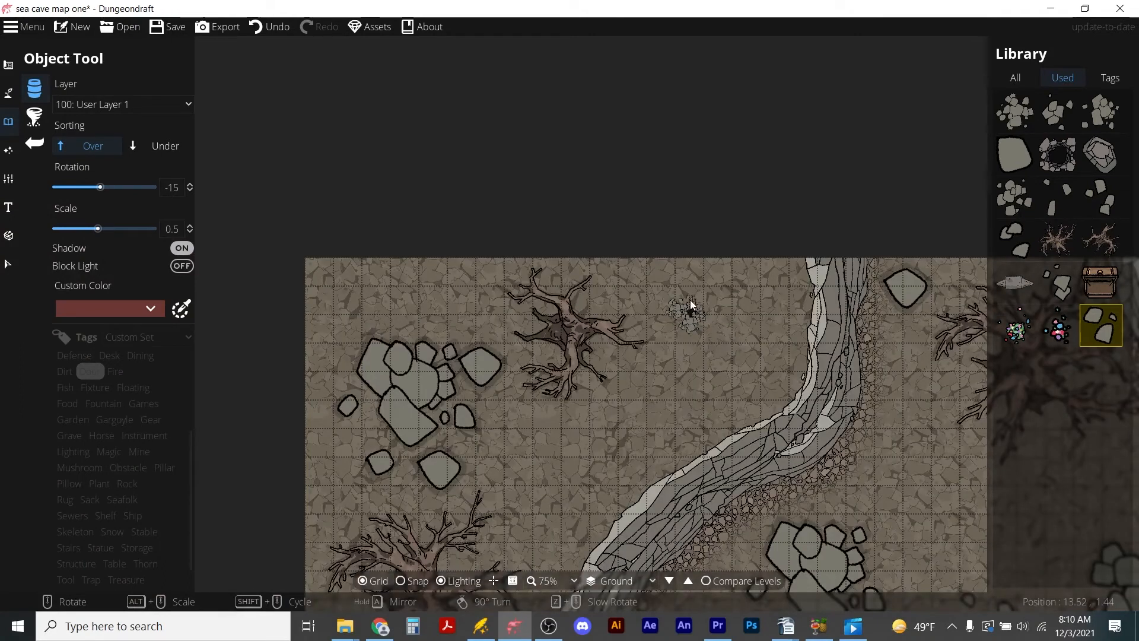
{"action": "scroll", "coordinate": [744, 350], "scroll_direction": "down", "scroll_amount": 3}
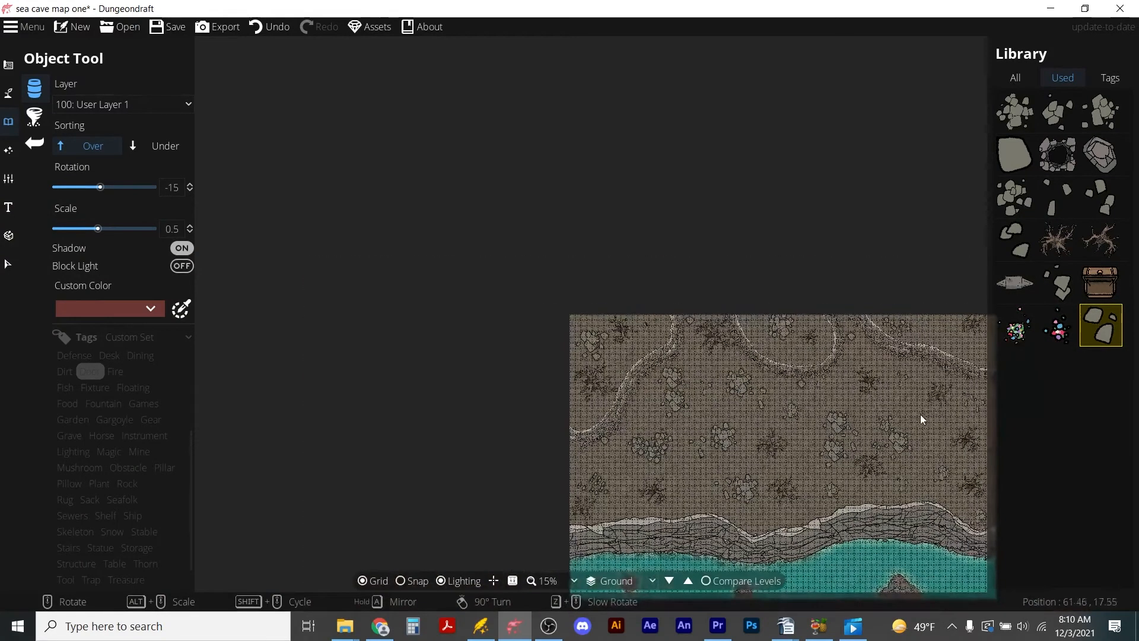
{"action": "scroll", "coordinate": [917, 414], "scroll_direction": "up", "scroll_amount": 2}
{"action": "scroll", "coordinate": [789, 429], "scroll_direction": "down", "scroll_amount": 2}
{"action": "scroll", "coordinate": [790, 426], "scroll_direction": "up", "scroll_amount": 2}
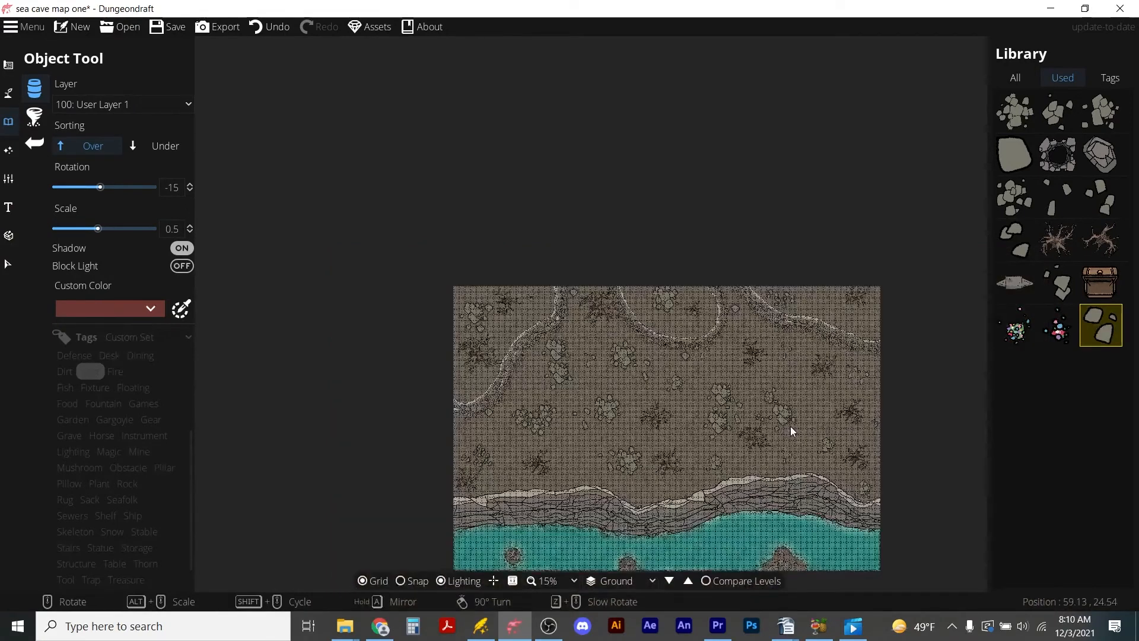